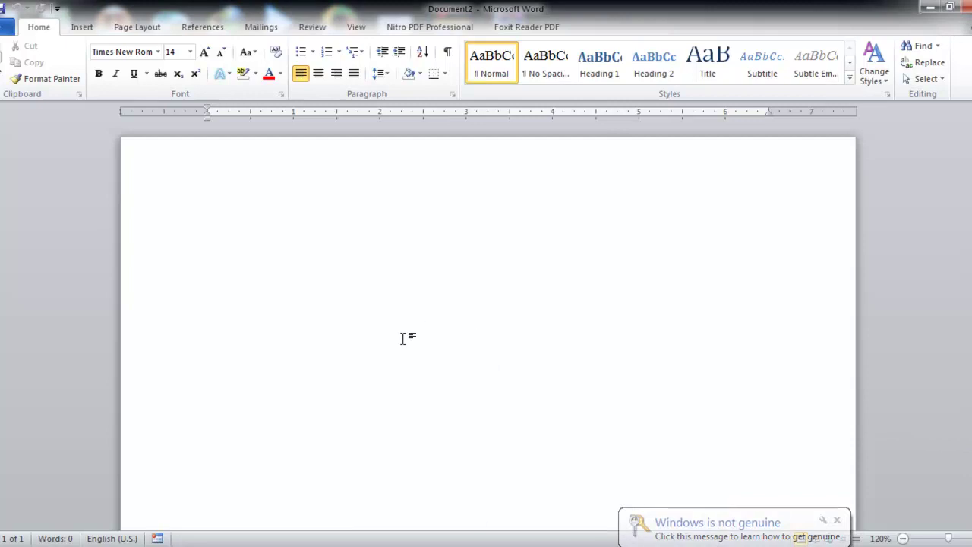
Bring the Luong-NC-thue-ngoai contract document to the front in Word and scroll through it
{"action": "mouse_move", "coordinate": [319, 540]}
{"action": "left_click", "coordinate": [339, 480]}
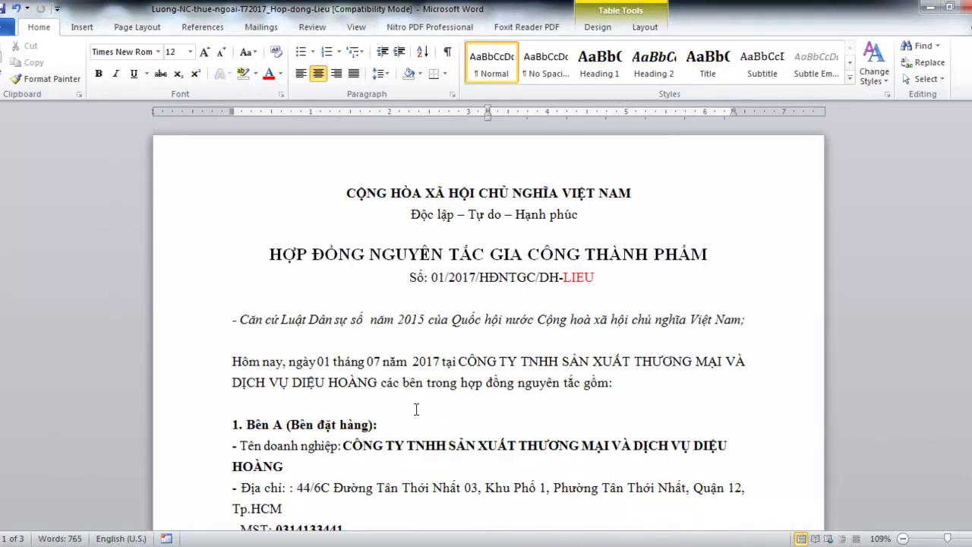
{"action": "scroll", "coordinate": [416, 409], "scroll_direction": "down", "scroll_amount": 7}
{"action": "scroll", "coordinate": [416, 409], "scroll_direction": "up", "scroll_amount": 7}
{"action": "scroll", "coordinate": [416, 409], "scroll_direction": "down", "scroll_amount": 5}
{"action": "scroll", "coordinate": [416, 409], "scroll_direction": "up", "scroll_amount": 5}
In Document2, type the heading 'Hợp đồng gia công thuê ngoài' and a one-contract-per-person, first-of-month bullet
{"action": "mouse_move", "coordinate": [381, 544]}
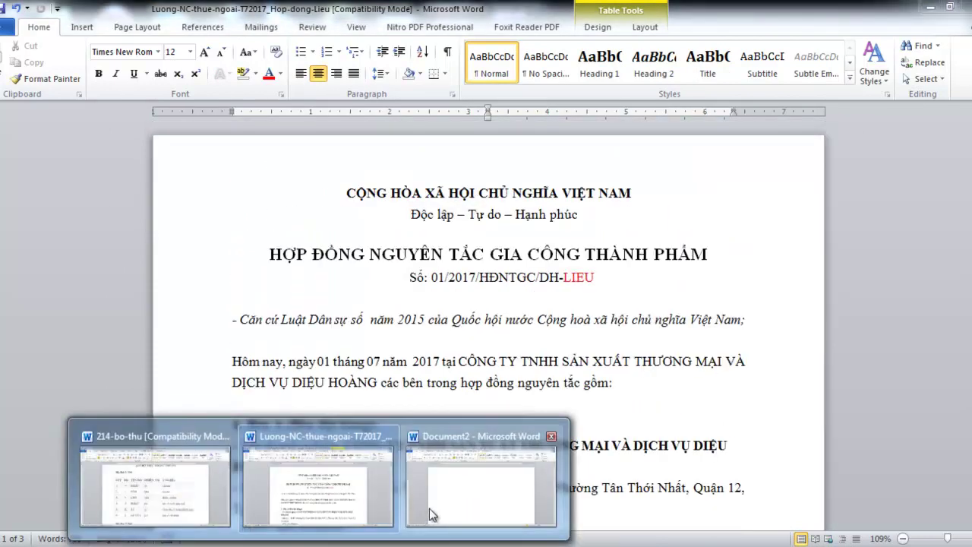
{"action": "left_click", "coordinate": [425, 509]}
{"action": "type", "text": "Hợp"}
{"action": "type", "text": " đông"}
{"action": "type", "text": " gia"}
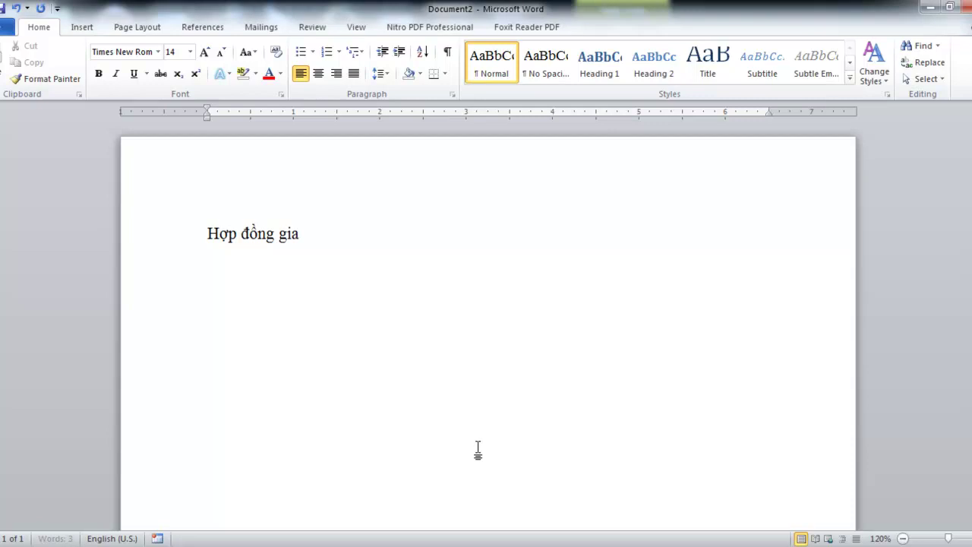
{"action": "type", "text": " công thuê ngoài"}
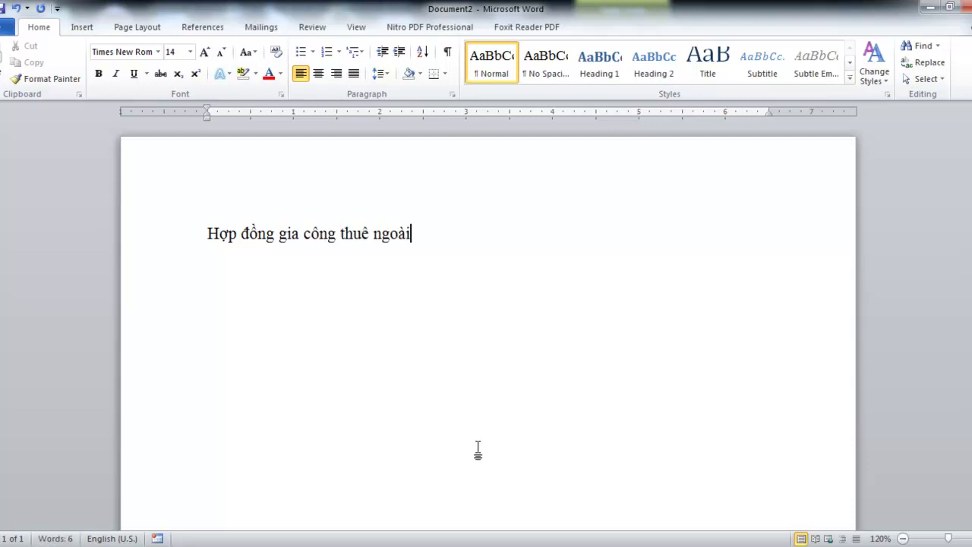
{"action": "key", "text": "Return"}
{"action": "type", "text": "- M"}
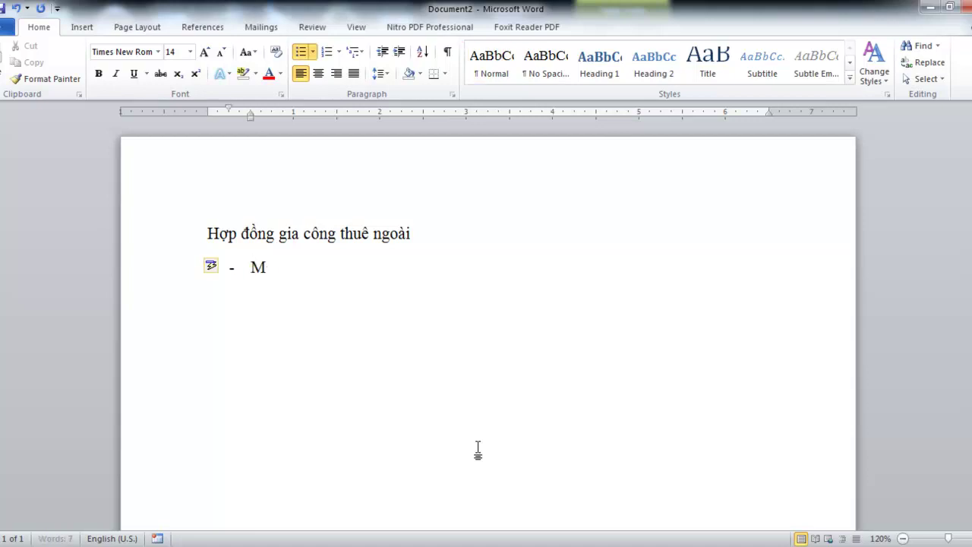
{"action": "type", "text": "ỗi người 1 hop đồng, ngày hợp"}
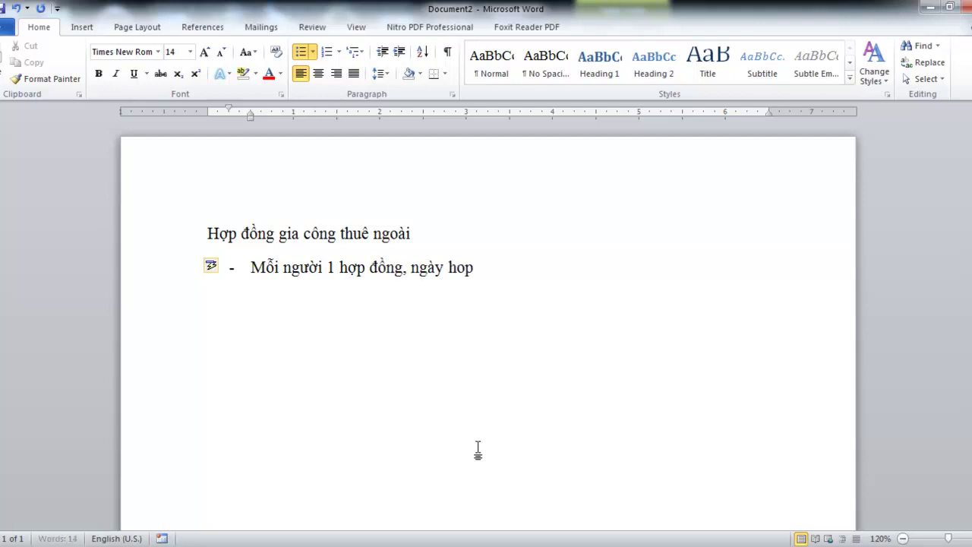
{"action": "type", "text": " đông là nga"}
{"action": "type", "text": "y đầu tháng "}
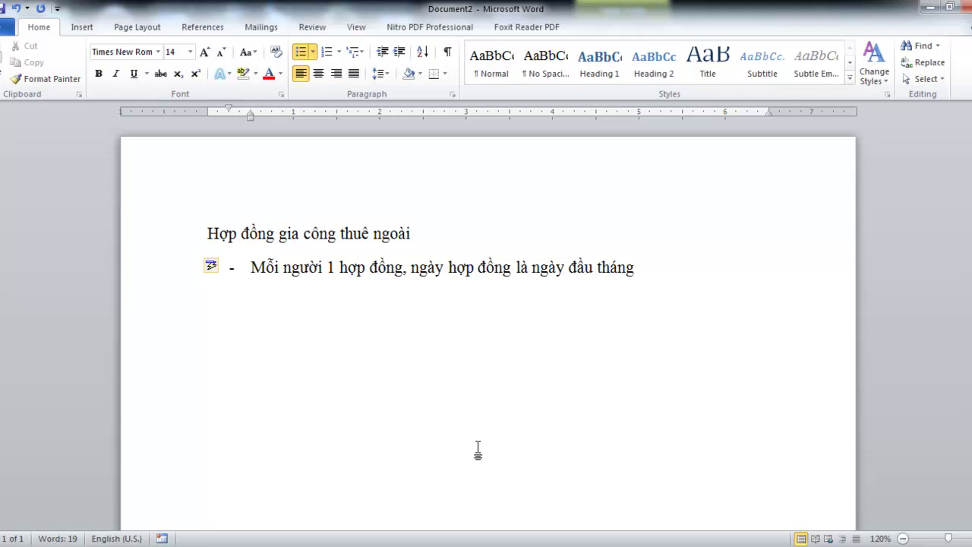
{"action": "type", "text": "cuar nguoiwf"}
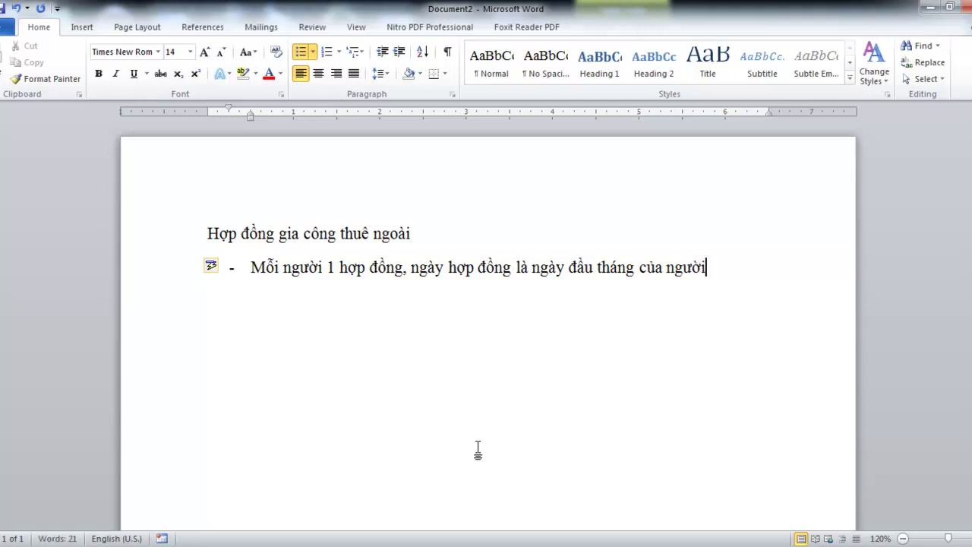
{"action": "type", "text": " nhaanj gia coong co"}
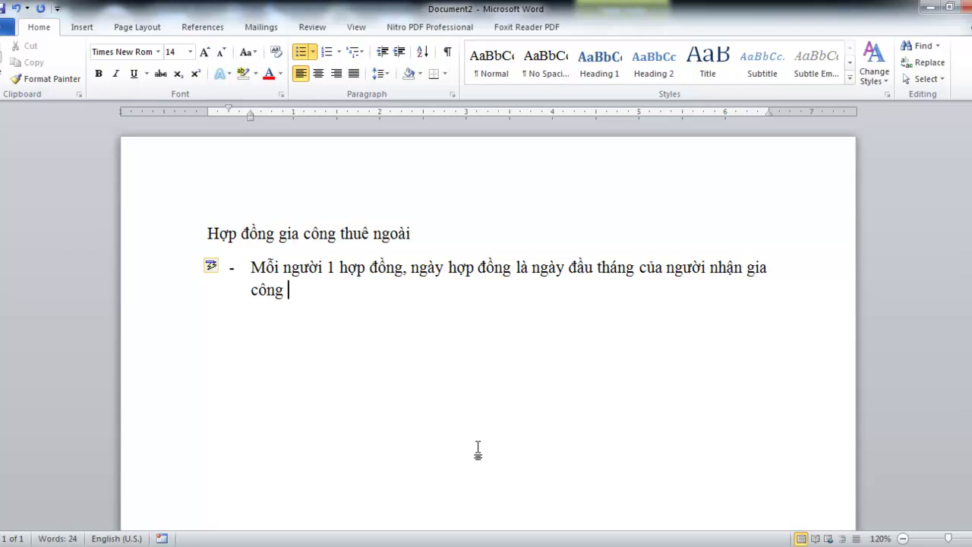
{"action": "type", "text": "s trong danh"}
{"action": "type", "text": " sachs luongw"}
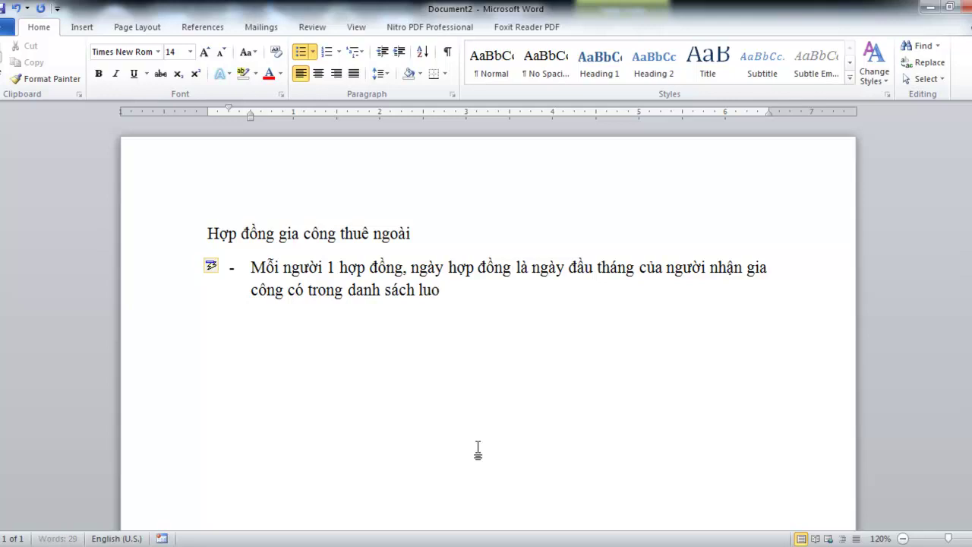
{"action": "type", "text": " gia coong"}
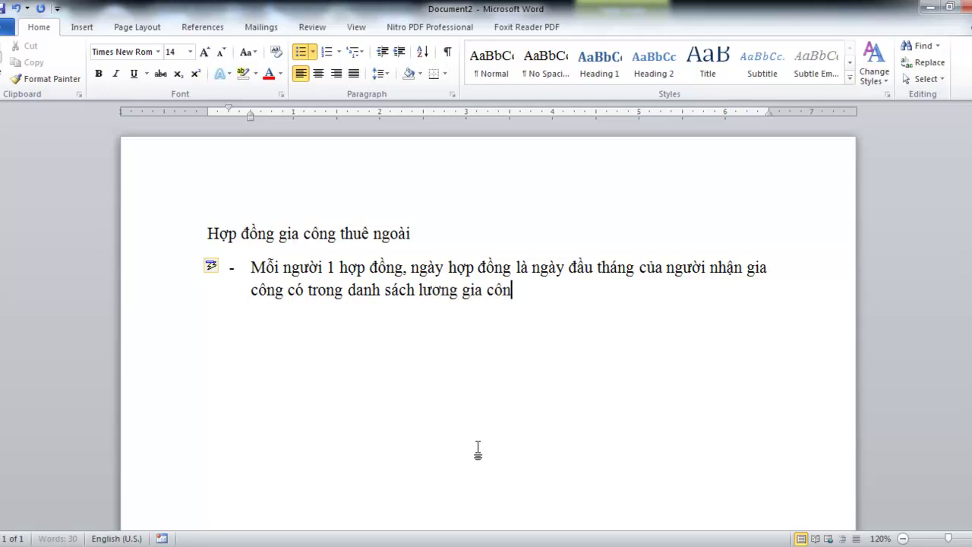
In the Luong-NC-thue-ngoai-T72017 workbook, check the first worker's name, amount in AL4 and quantity 80 in AM4
{"action": "mouse_move", "coordinate": [390, 541]}
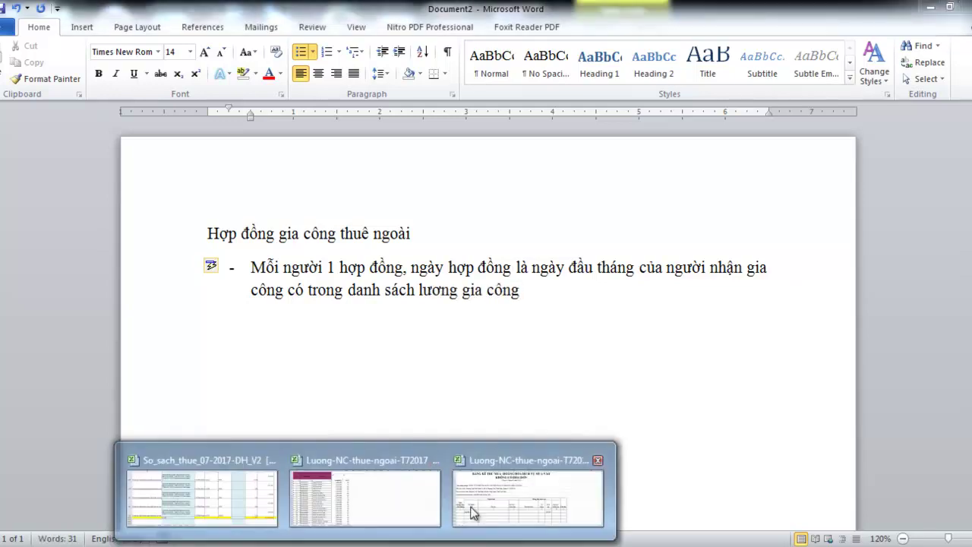
{"action": "left_click", "coordinate": [484, 506]}
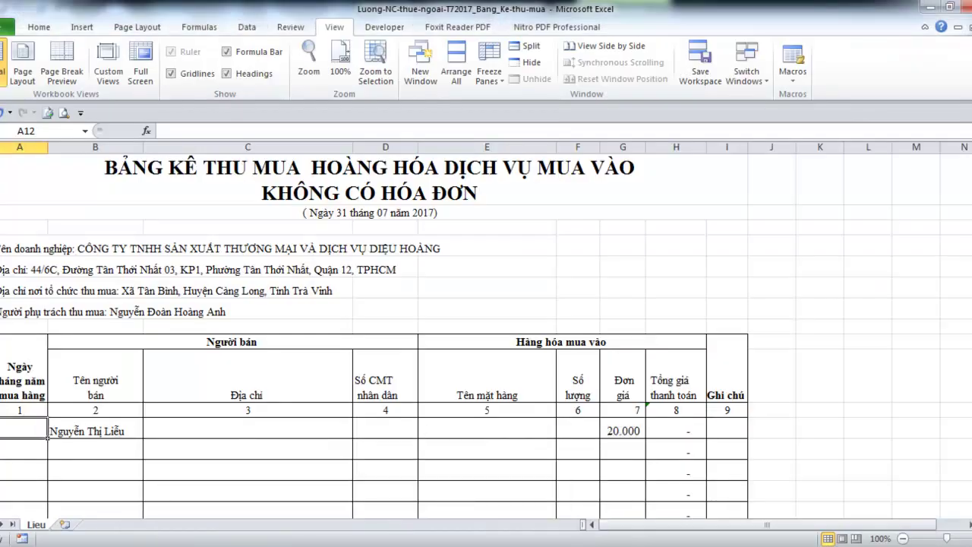
{"action": "mouse_move", "coordinate": [390, 541]}
{"action": "left_click", "coordinate": [370, 478]}
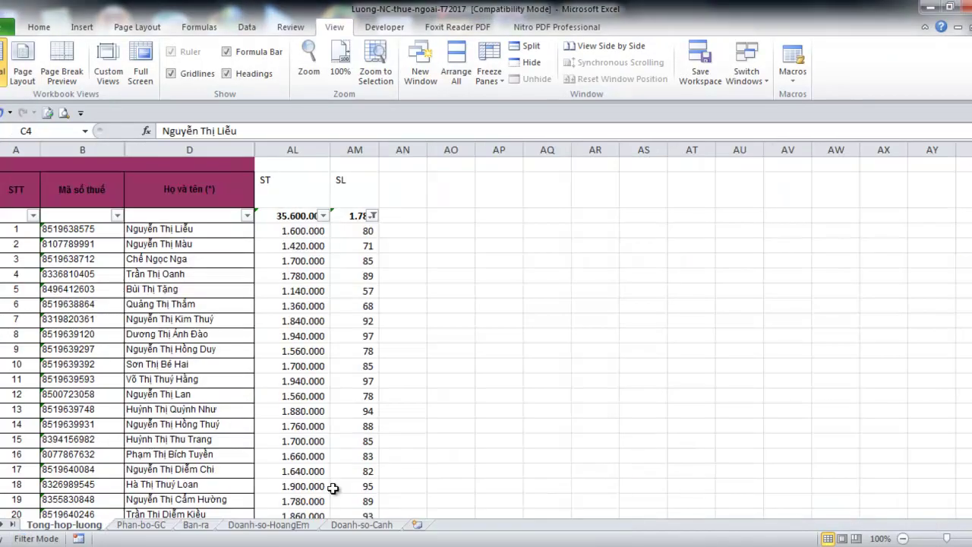
{"action": "left_click", "coordinate": [302, 231]}
{"action": "left_click", "coordinate": [209, 231]}
{"action": "left_click", "coordinate": [288, 233]}
{"action": "left_click", "coordinate": [354, 232]}
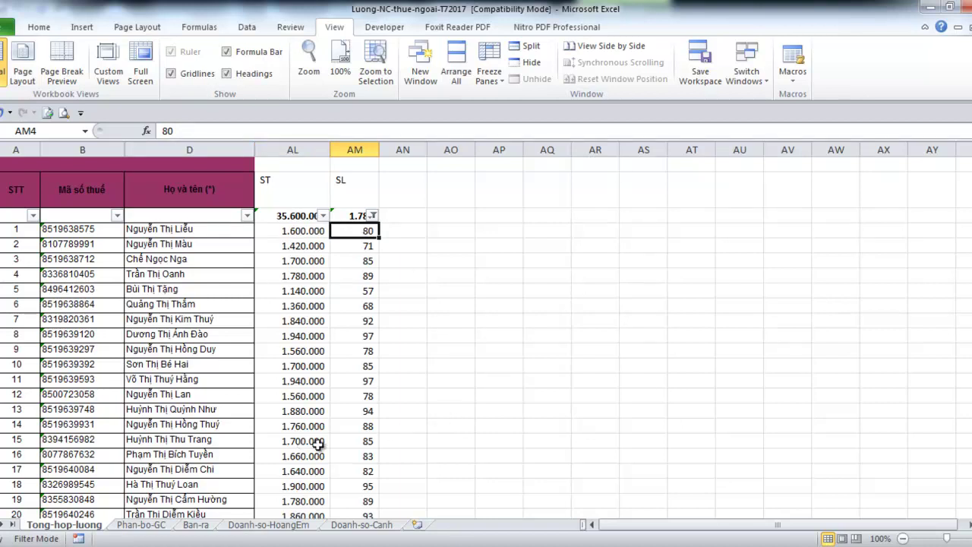
On the Phan-bo-GC sheet, insert a blank row above row 1
{"action": "left_click", "coordinate": [164, 523]}
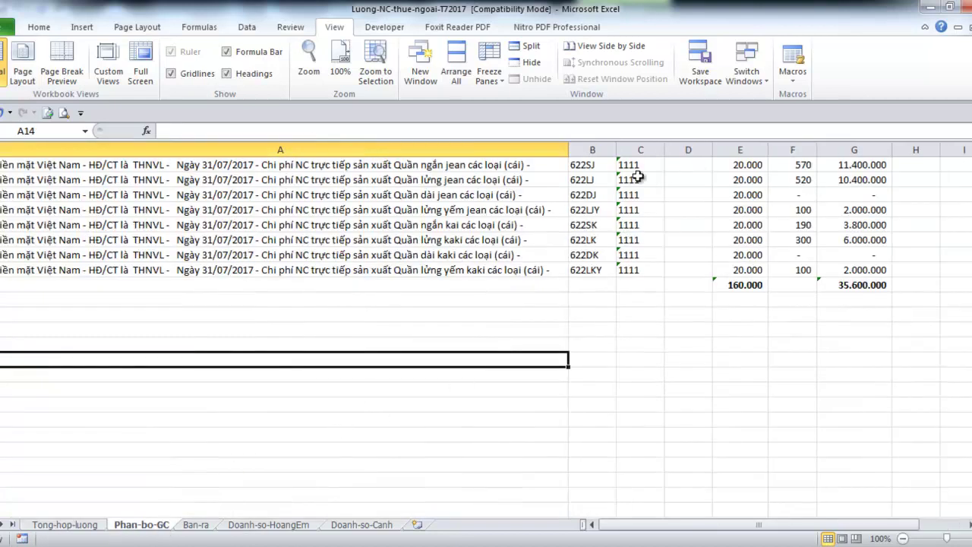
{"action": "left_click", "coordinate": [590, 165]}
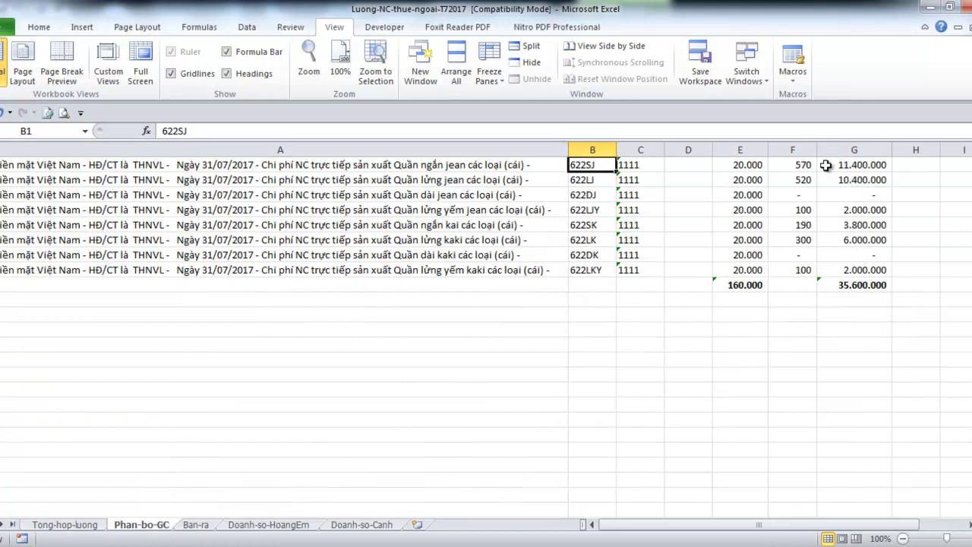
{"action": "left_click", "coordinate": [803, 166]}
{"action": "left_click", "coordinate": [2, 166]}
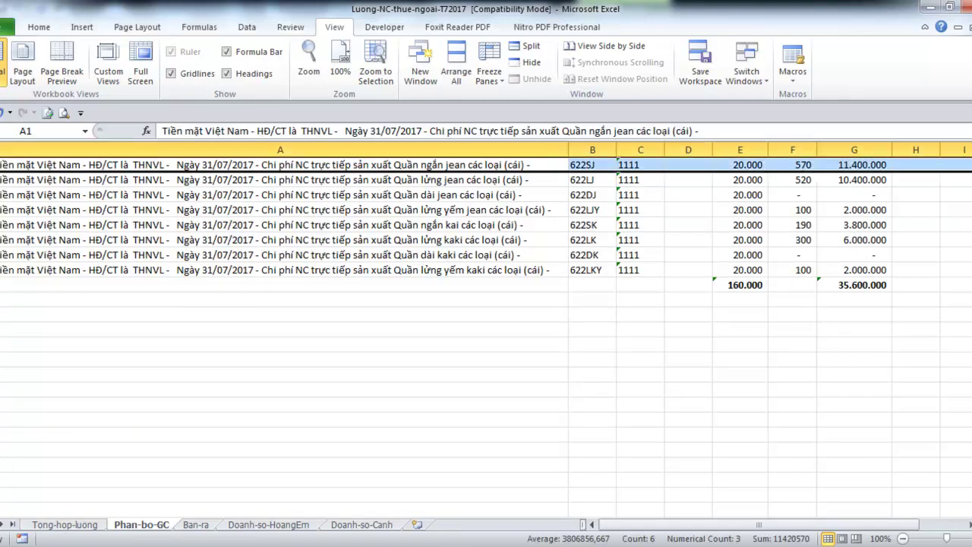
{"action": "right_click", "coordinate": [2, 169]}
{"action": "left_click", "coordinate": [48, 267]}
Enter the headers ĐG, SL and TT in E1:G1, then return to Document2
{"action": "left_click", "coordinate": [759, 166]}
{"action": "type", "text": "Đ"}
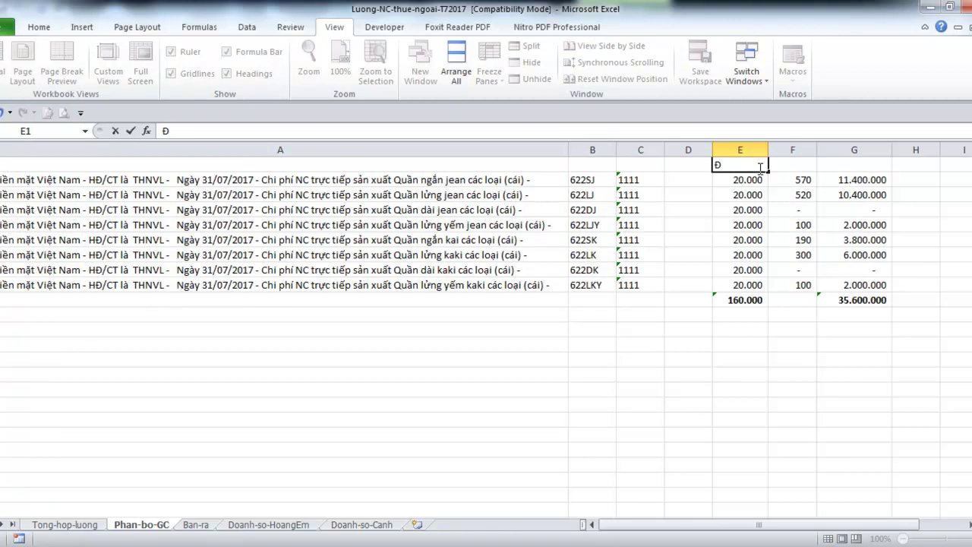
{"action": "type", "text": "G"}
{"action": "key", "text": "Return"}
{"action": "key", "text": "Up"}
{"action": "key", "text": "Right"}
{"action": "type", "text": "S"}
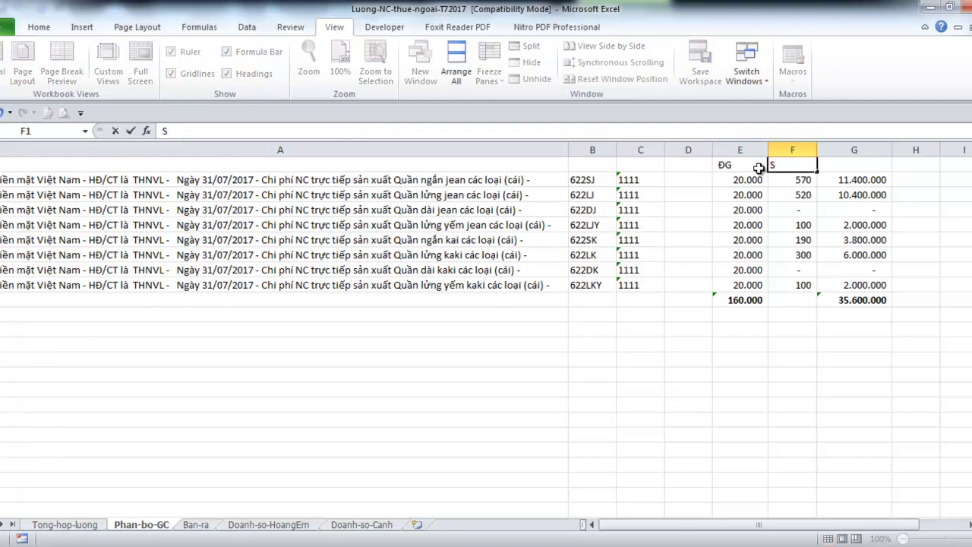
{"action": "type", "text": "L"}
{"action": "key", "text": "Tab"}
{"action": "type", "text": "TT"}
{"action": "left_click", "coordinate": [744, 284]}
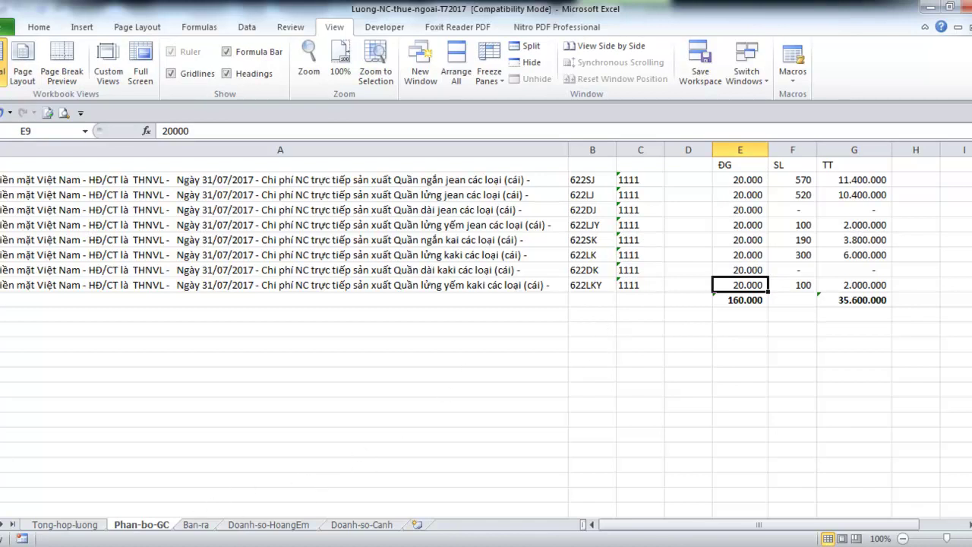
{"action": "left_click", "coordinate": [370, 543]}
{"action": "left_click", "coordinate": [486, 493]}
Start a new line in the note and type 'Căn cứ vào sheet'
{"action": "key", "text": "Return"}
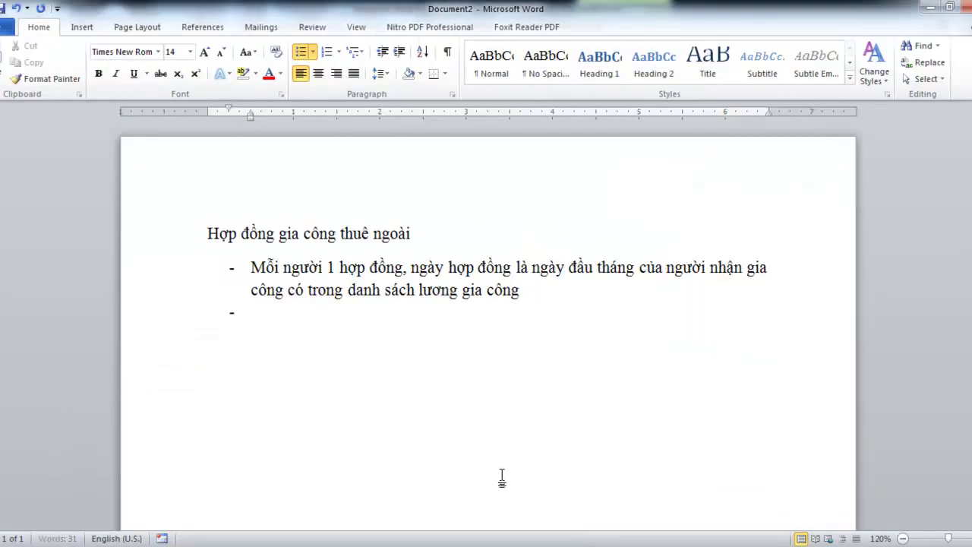
{"action": "key", "text": "BackSpace"}
{"action": "key", "text": "BackSpace"}
{"action": "key", "text": "Return"}
{"action": "key", "text": "BackSpace"}
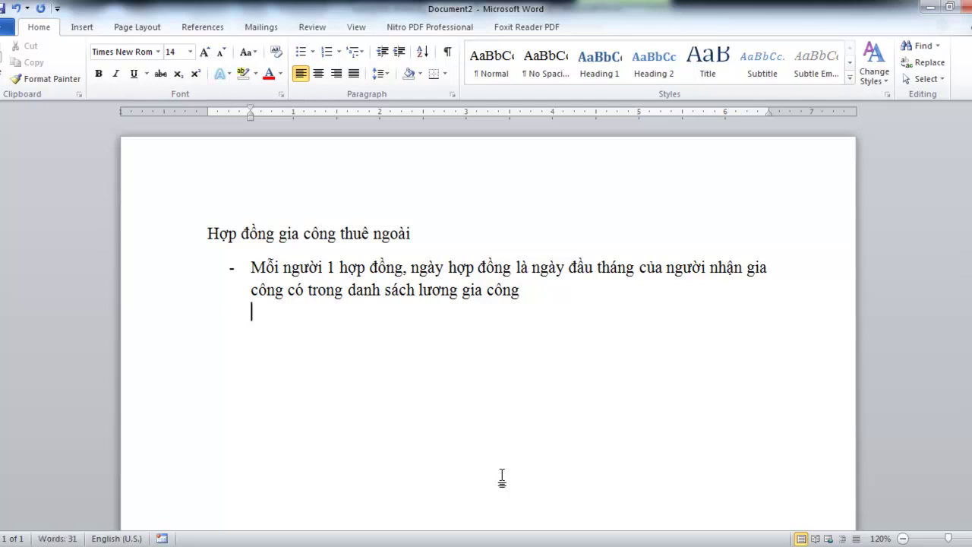
{"action": "type", "text": "Ca"}
{"action": "type", "text": "n cứ vao"}
{"action": "type", "text": " sheet"}
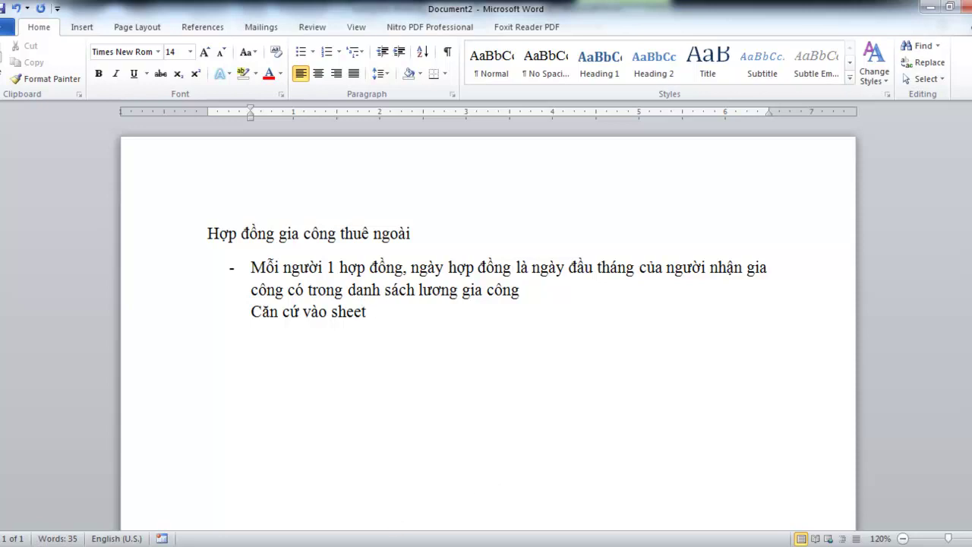
Copy the Phan-bo-GC sheet name from Excel, paste it into the note, and add 'và'
{"action": "mouse_move", "coordinate": [364, 543]}
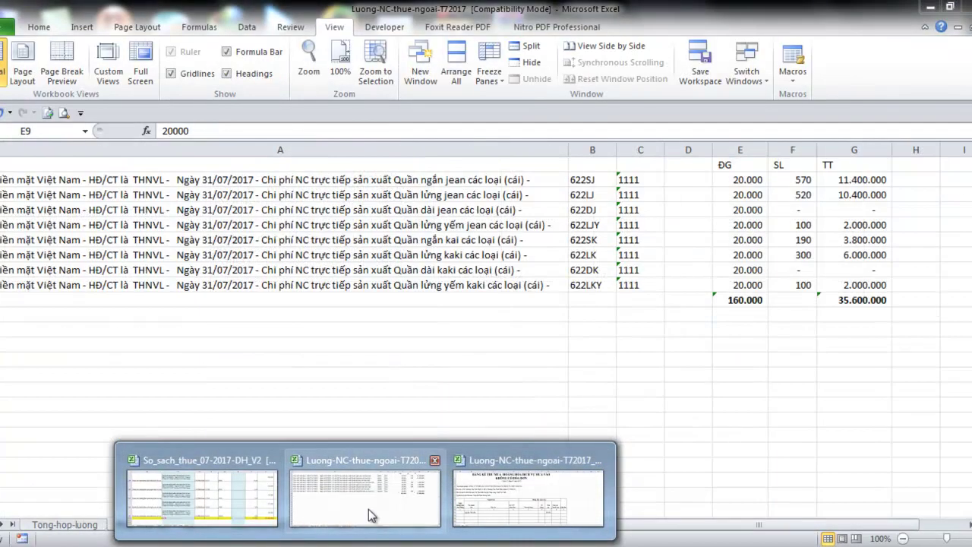
{"action": "left_click", "coordinate": [364, 498]}
{"action": "double_click", "coordinate": [141, 524]}
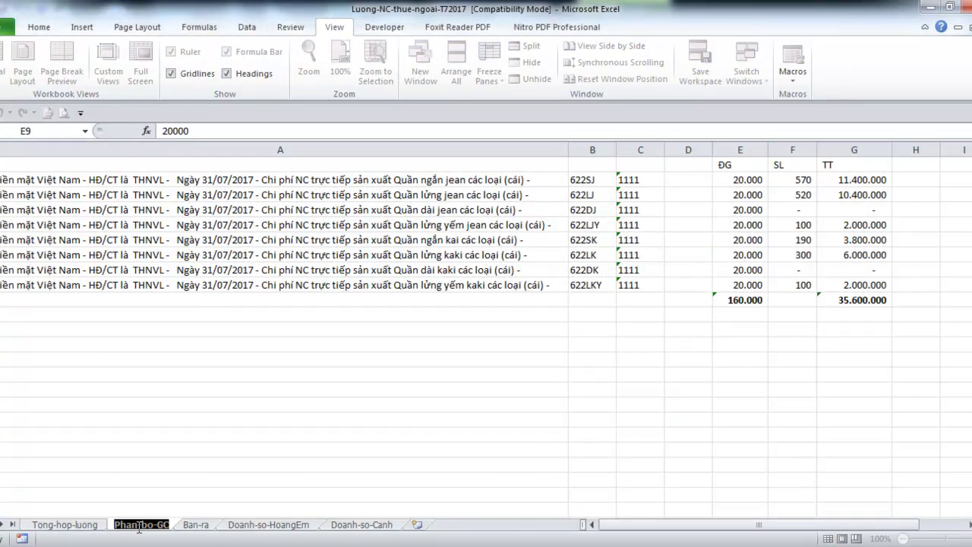
{"action": "key", "text": "ctrl+c"}
{"action": "left_click", "coordinate": [479, 504]}
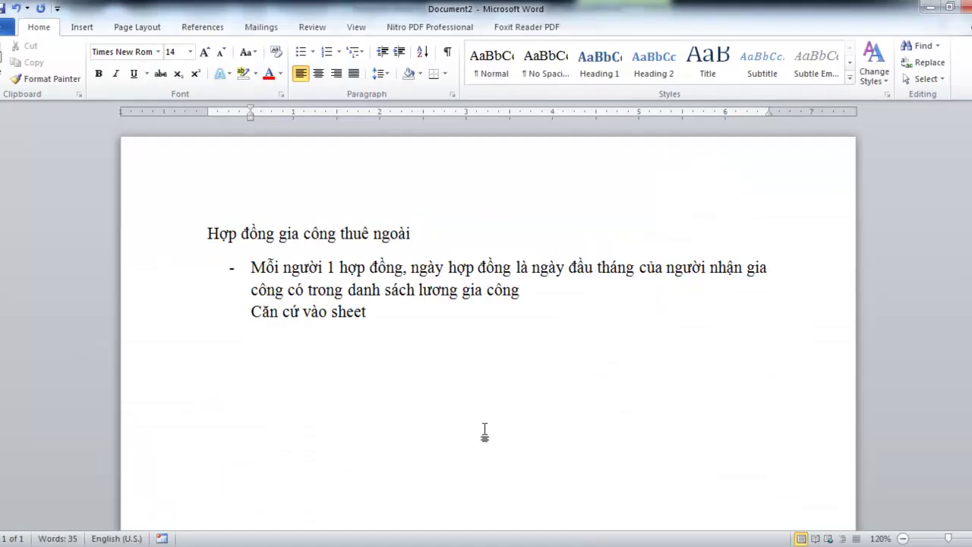
{"action": "key", "text": "ctrl+v"}
{"action": "type", "text": "vaf"}
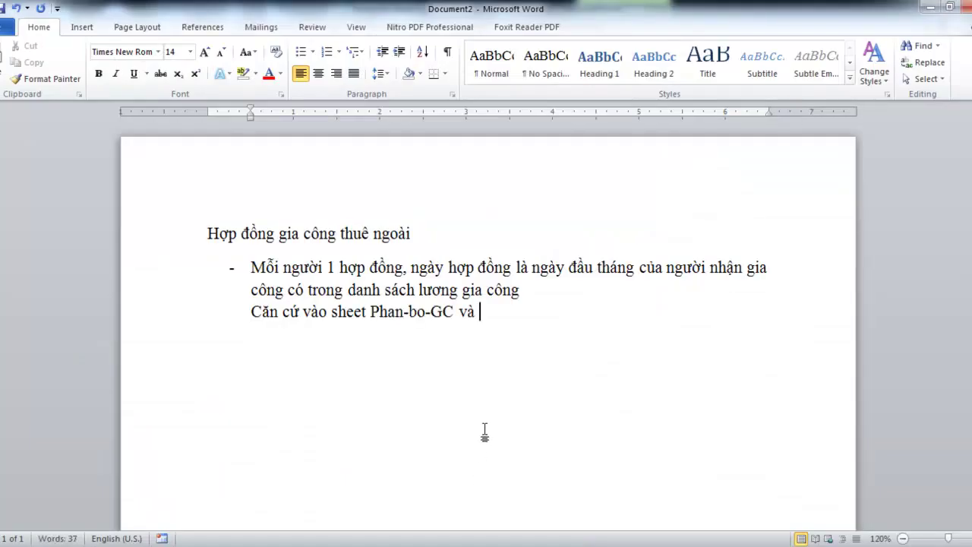
After checking the Ban-ra sheet, finish the line with 'Ban-ra để lập bảng kê mua vào'
{"action": "left_click", "coordinate": [351, 507]}
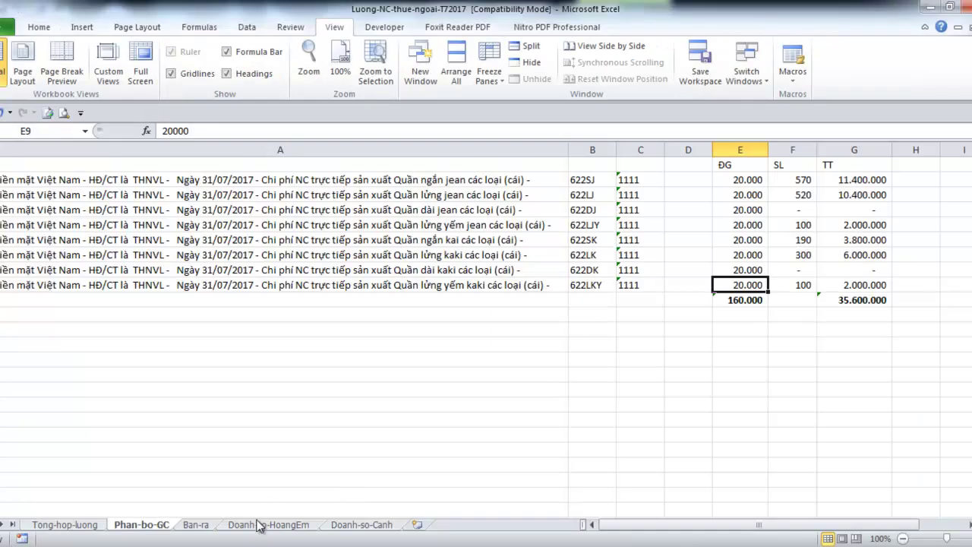
{"action": "left_click", "coordinate": [195, 524]}
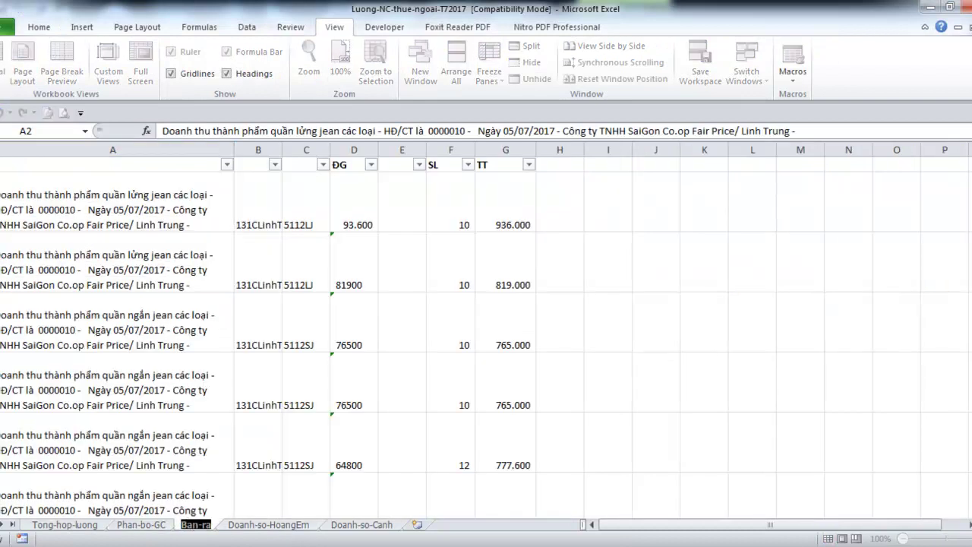
{"action": "mouse_move", "coordinate": [425, 543]}
{"action": "left_click", "coordinate": [478, 512]}
{"action": "type", "text": "Ban-ra"}
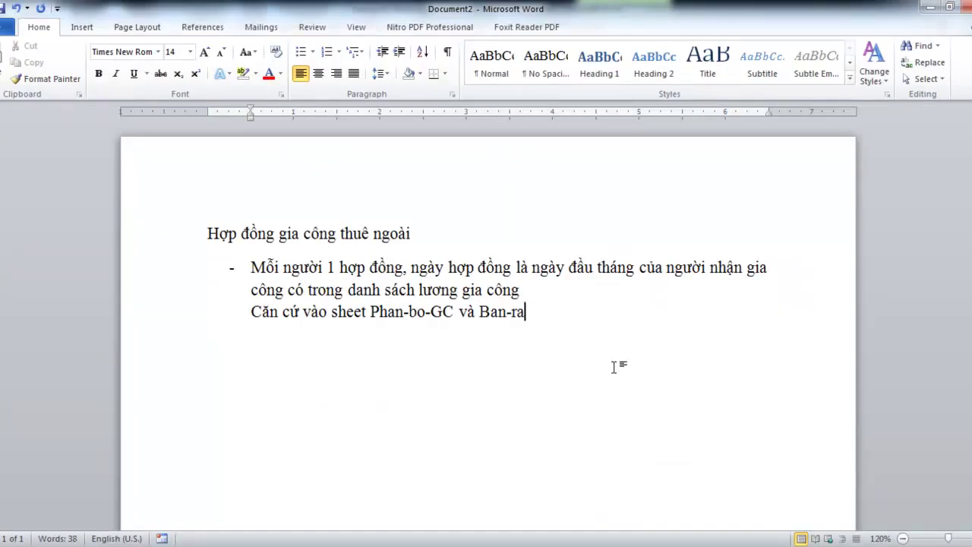
{"action": "type", "text": " đê lập"}
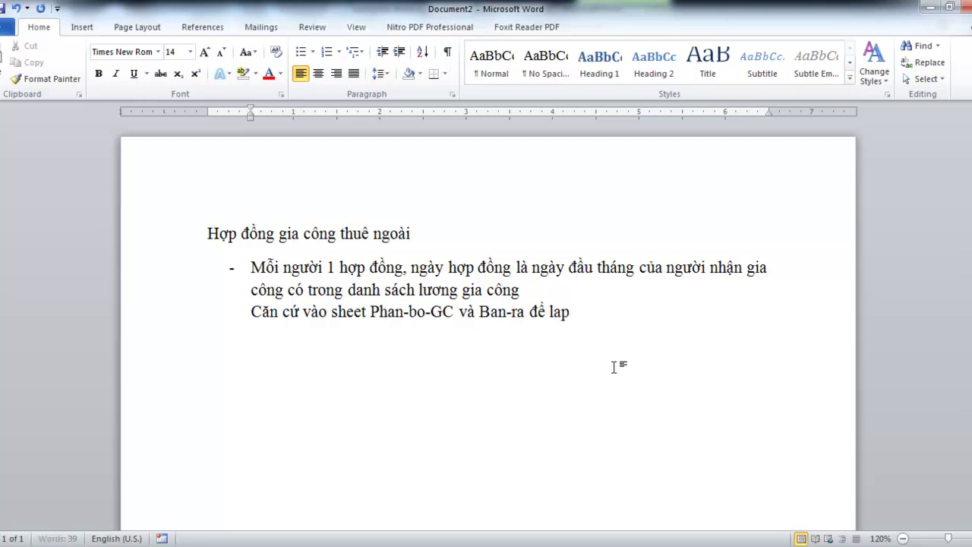
{"action": "type", "text": " ba"}
{"action": "type", "text": "ng kê "}
{"action": "type", "text": "mua"}
{"action": "type", "text": " vaof"}
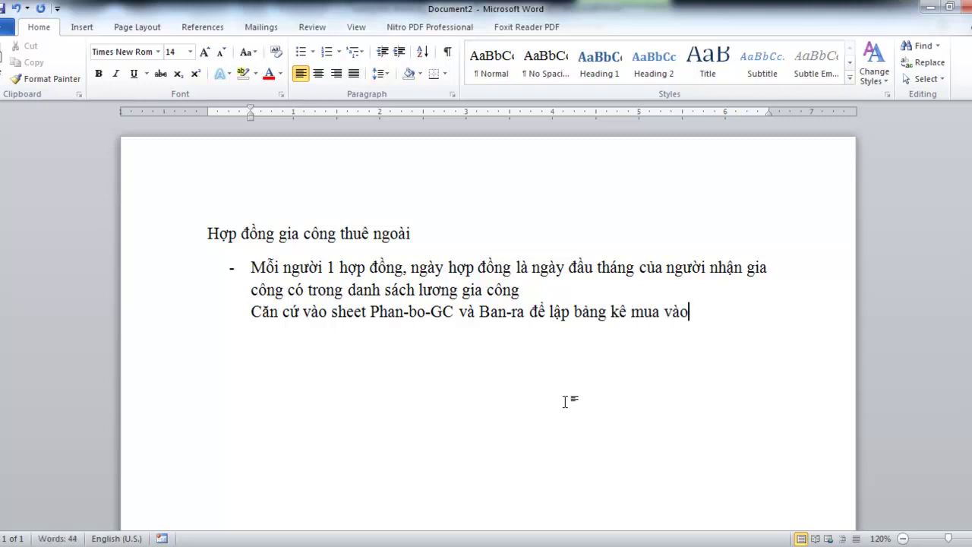
Add the note line 'Ngày bảng kê là ngày cuối tháng'
{"action": "mouse_move", "coordinate": [405, 541]}
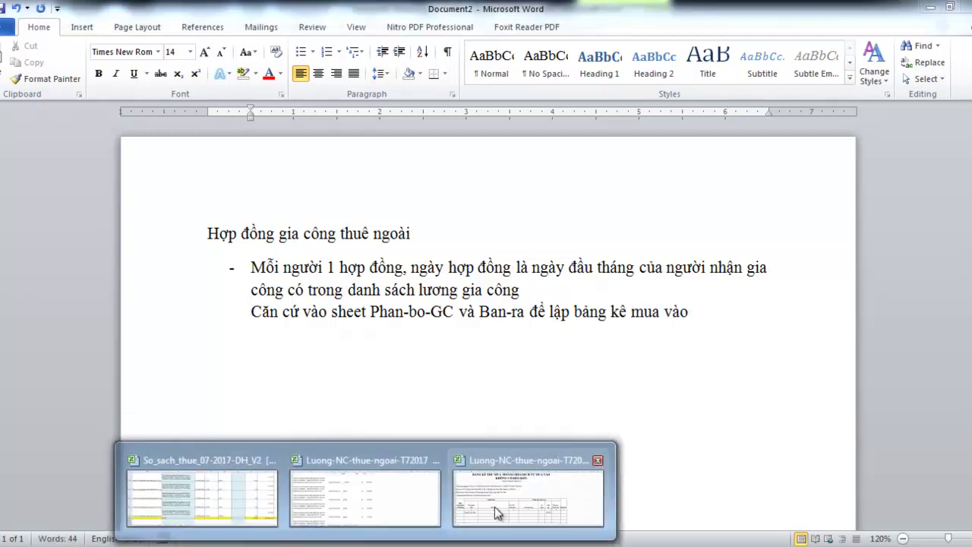
{"action": "left_click", "coordinate": [482, 502]}
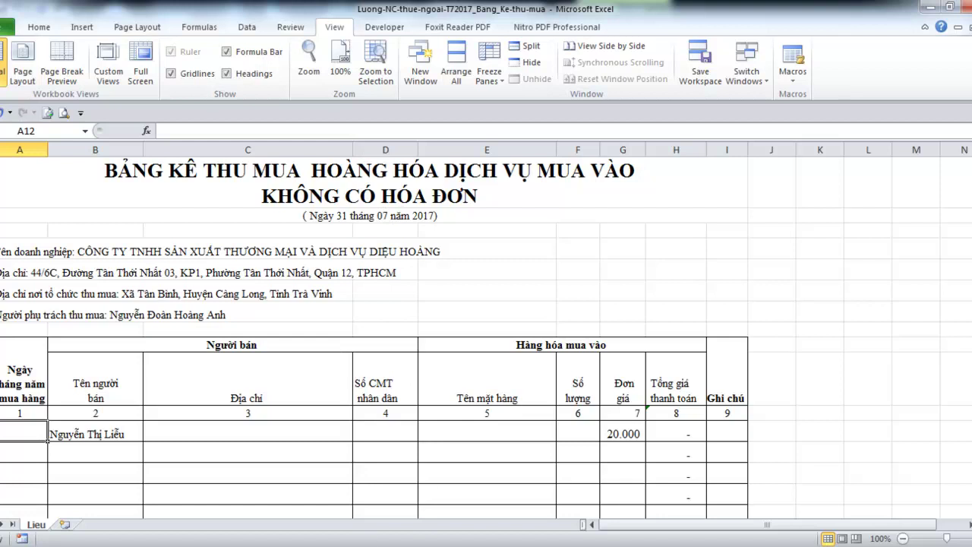
{"action": "mouse_move", "coordinate": [319, 543]}
{"action": "left_click", "coordinate": [458, 490]}
{"action": "key", "text": "shift+Return"}
{"action": "type", "text": "Ngày bảng "}
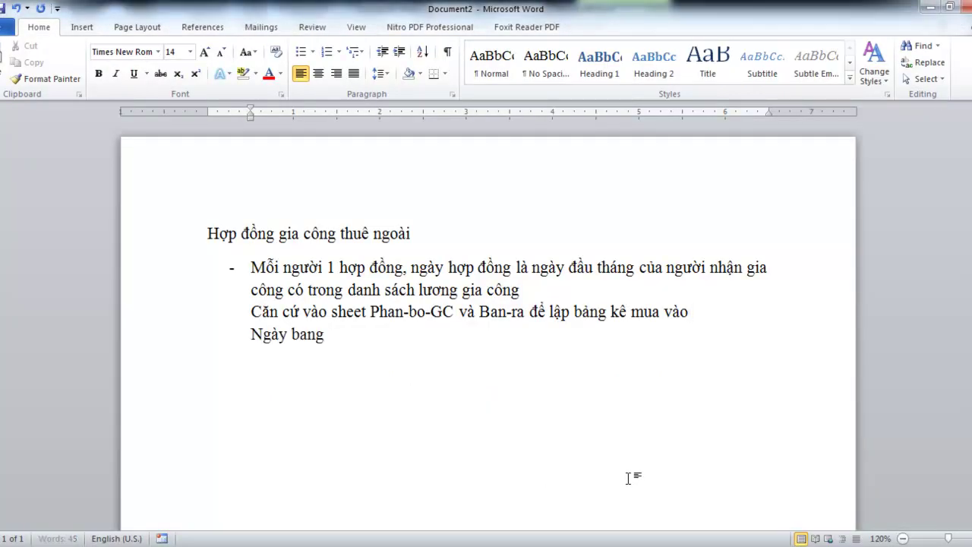
{"action": "type", "text": "kê là ngày cuối tháng"}
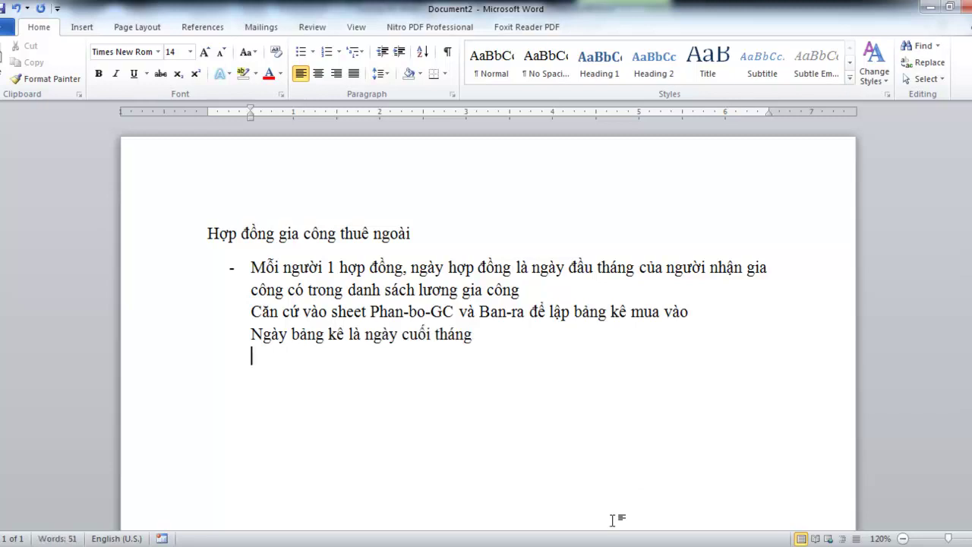
Add the note that each sheet covers one outsourced worker ('Mỗi sheet là 1 người gia công')
{"action": "left_click", "coordinate": [532, 433]}
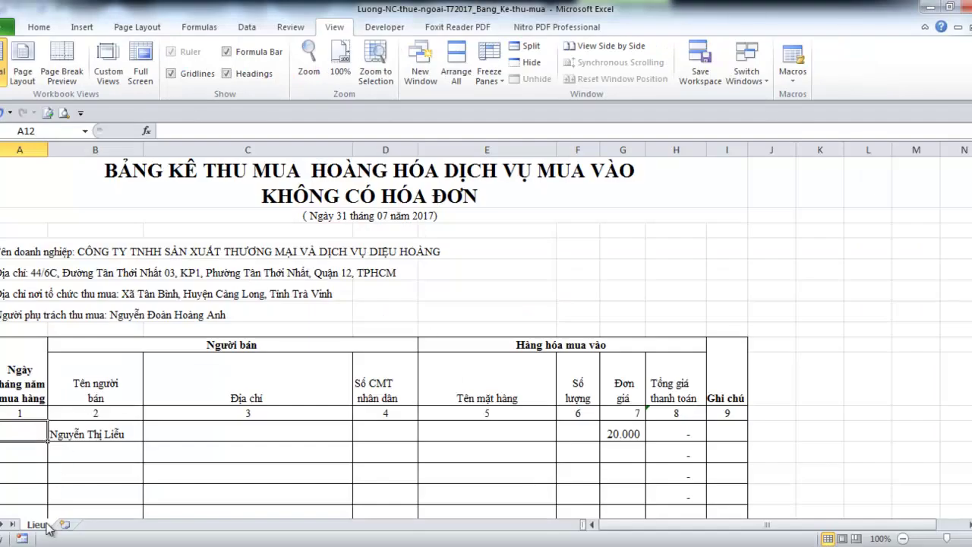
{"action": "left_click", "coordinate": [365, 544]}
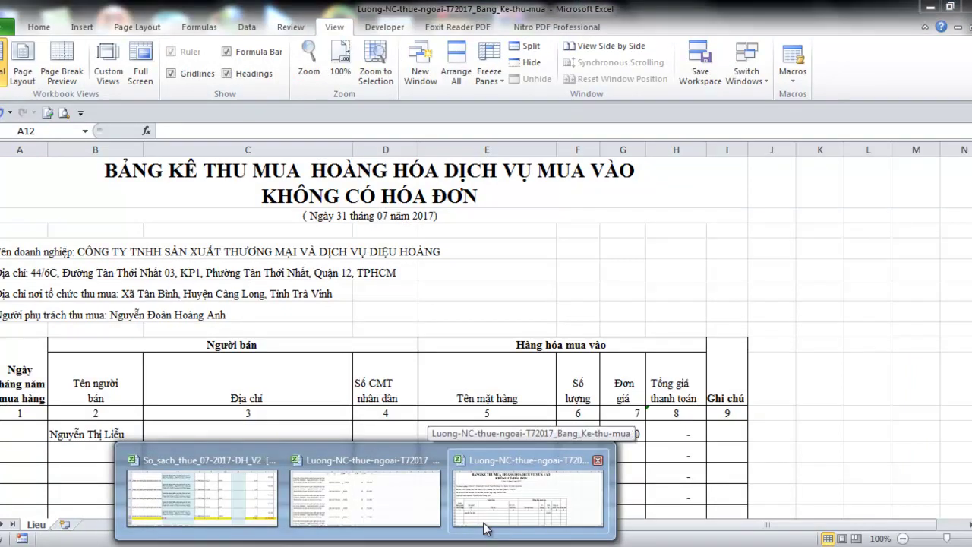
{"action": "mouse_move", "coordinate": [412, 541]}
{"action": "left_click", "coordinate": [484, 492]}
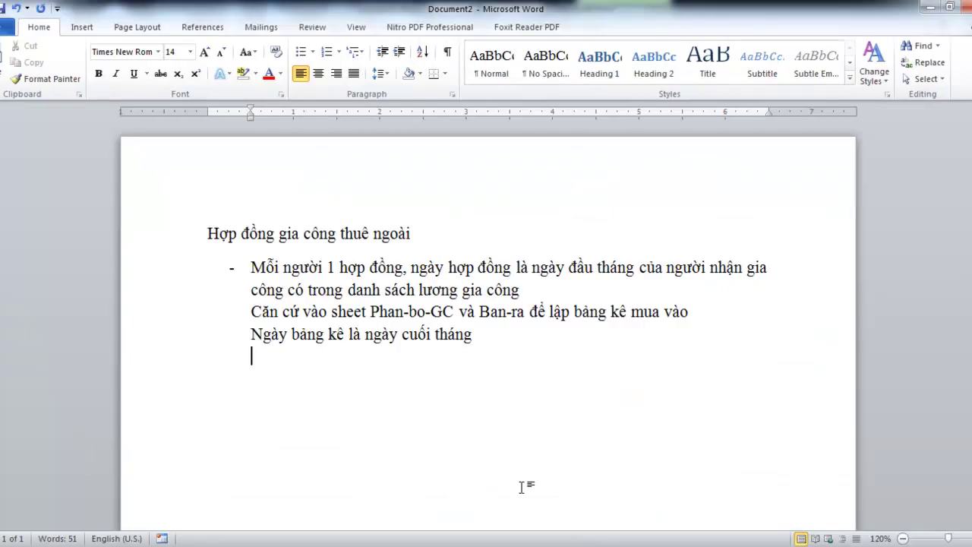
{"action": "type", "text": "Mo s"}
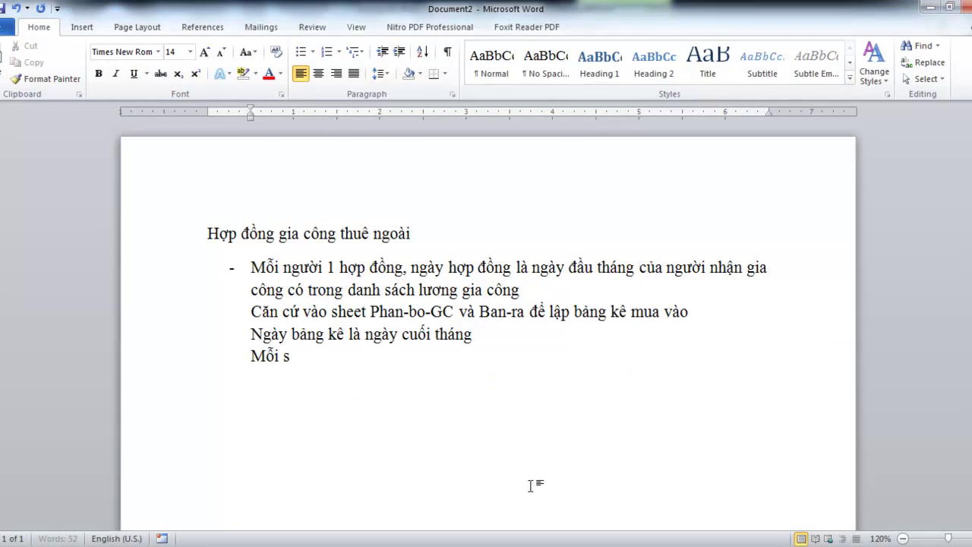
{"action": "type", "text": "heet là "}
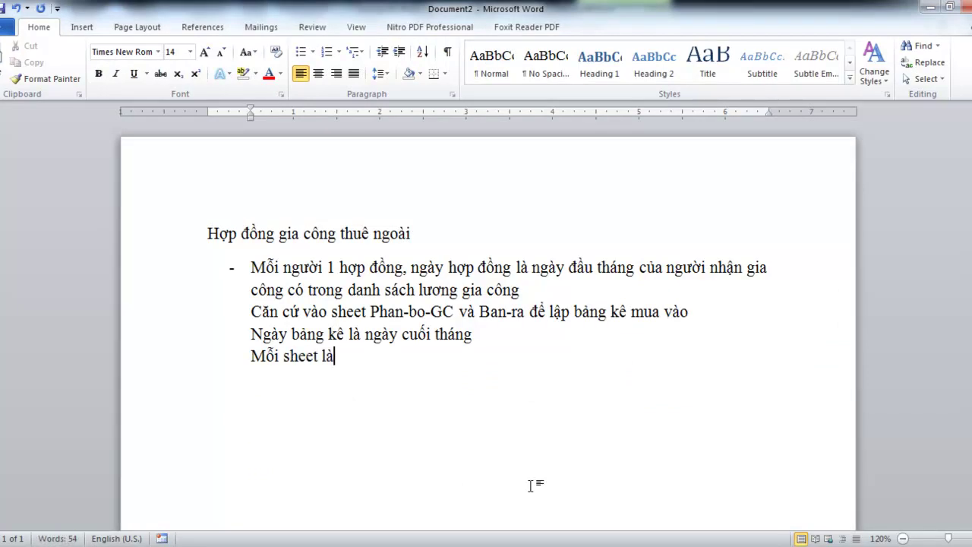
{"action": "type", "text": "1 người"}
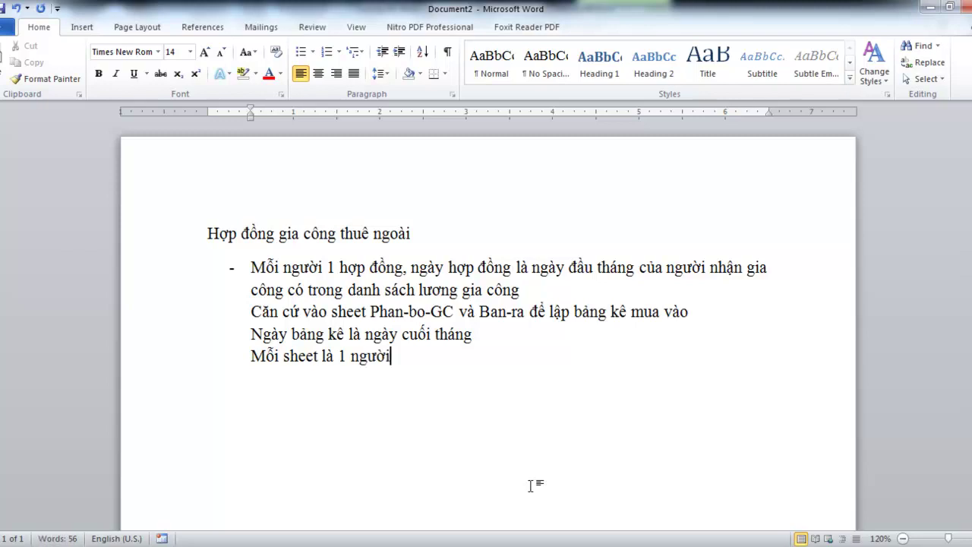
{"action": "type", "text": " gia công"}
Start a new line reading 'Ngày tháng năm mua hàng là ngày'
{"action": "key", "text": "Return"}
{"action": "left_click", "coordinate": [500, 495]}
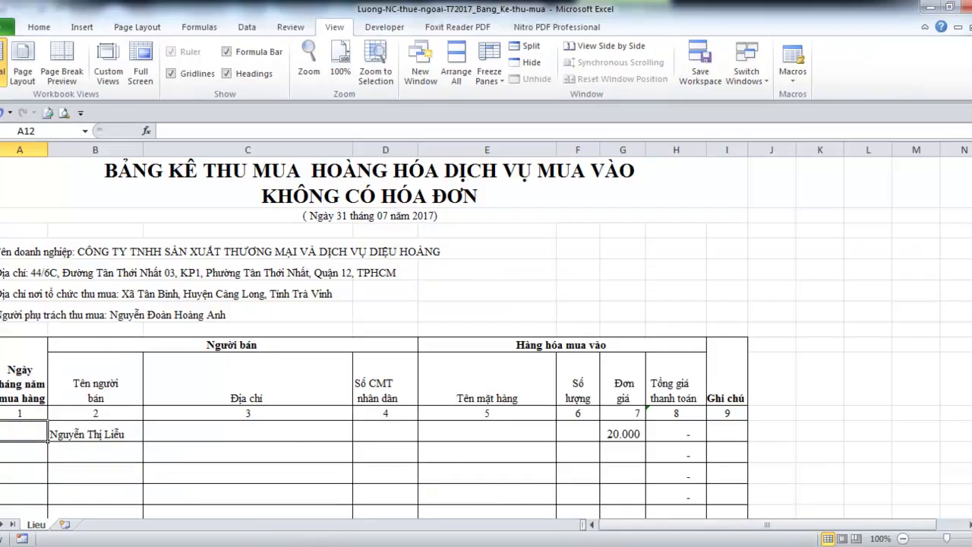
{"action": "mouse_move", "coordinate": [364, 493]}
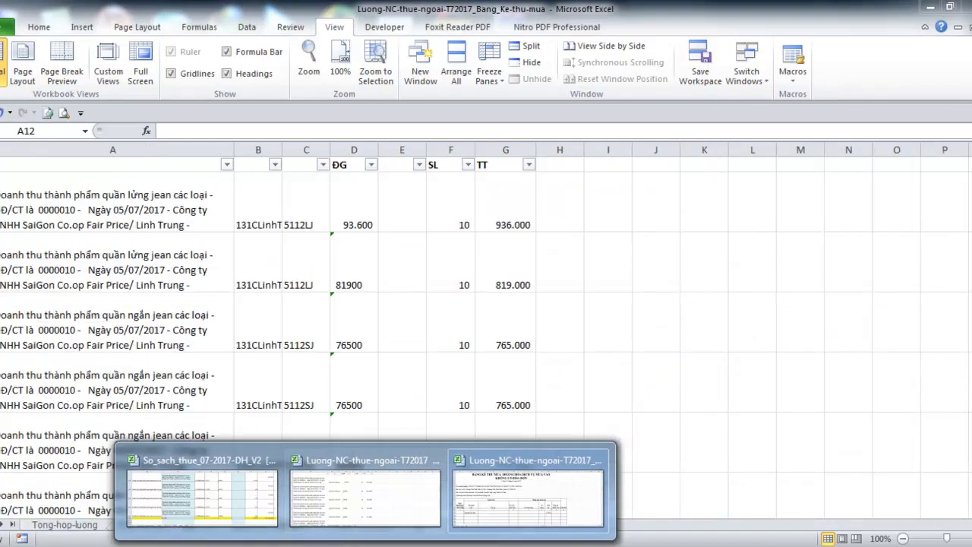
{"action": "left_click", "coordinate": [495, 490]}
{"action": "type", "text": "Ngày thang năm"}
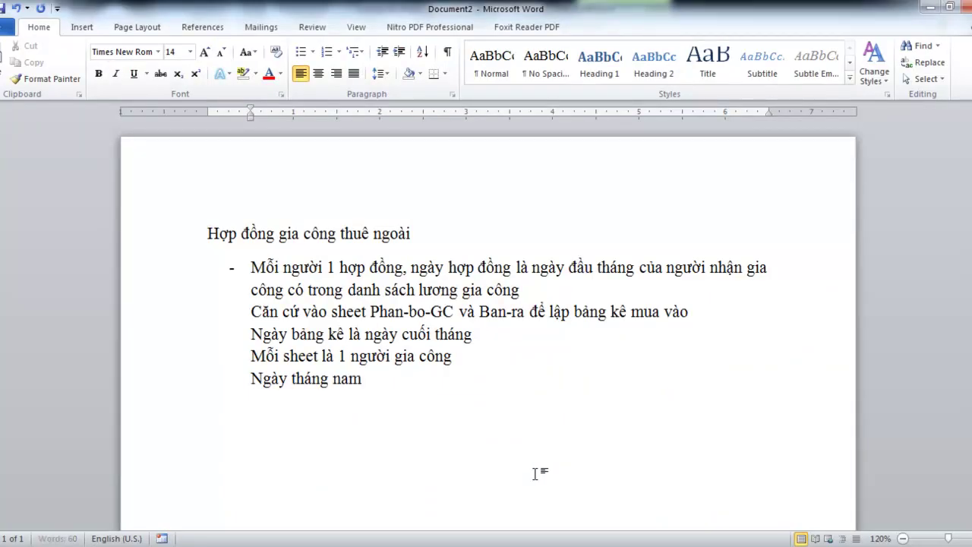
{"action": "type", "text": " mua hang là ngày"}
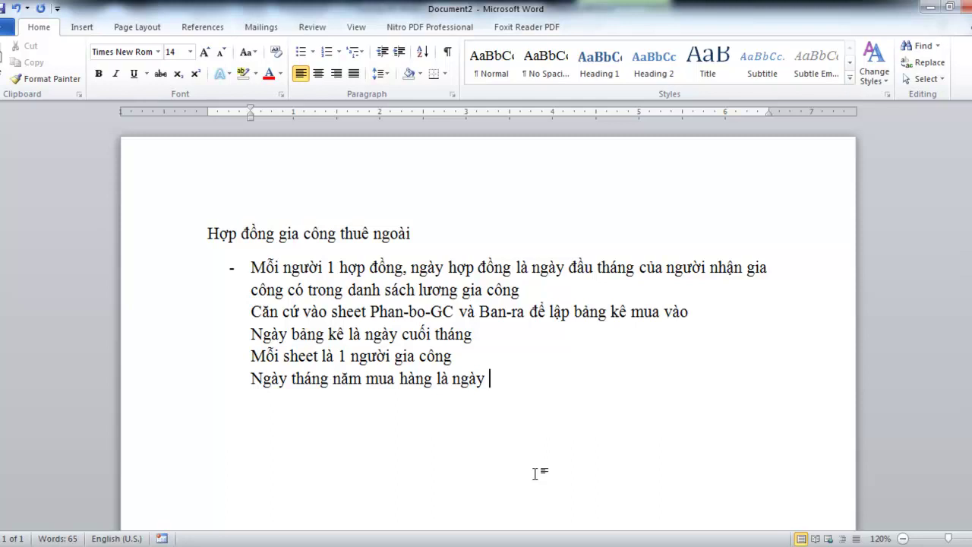
Finish the line: purchase date is 2 days before the sale date, to prepare goods for the supplier
{"action": "type", "text": "tr"}
{"action": "type", "text": "ước"}
{"action": "type", "text": " ngày "}
{"action": "type", "text": "xuât"}
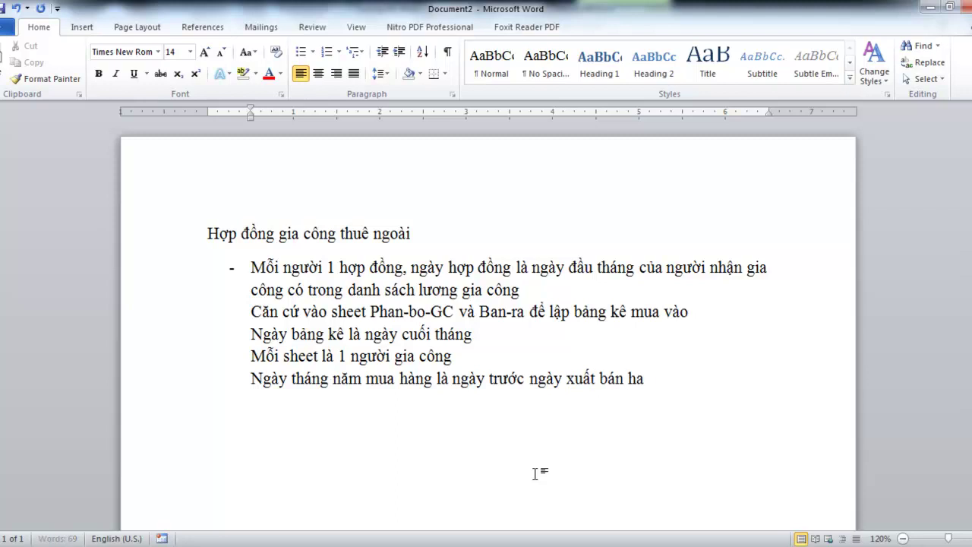
{"action": "type", "text": " bán hàng 2"}
{"action": "type", "text": " ngày"}
{"action": "type", "text": " d"}
{"action": "type", "text": "ể chuaẩn"}
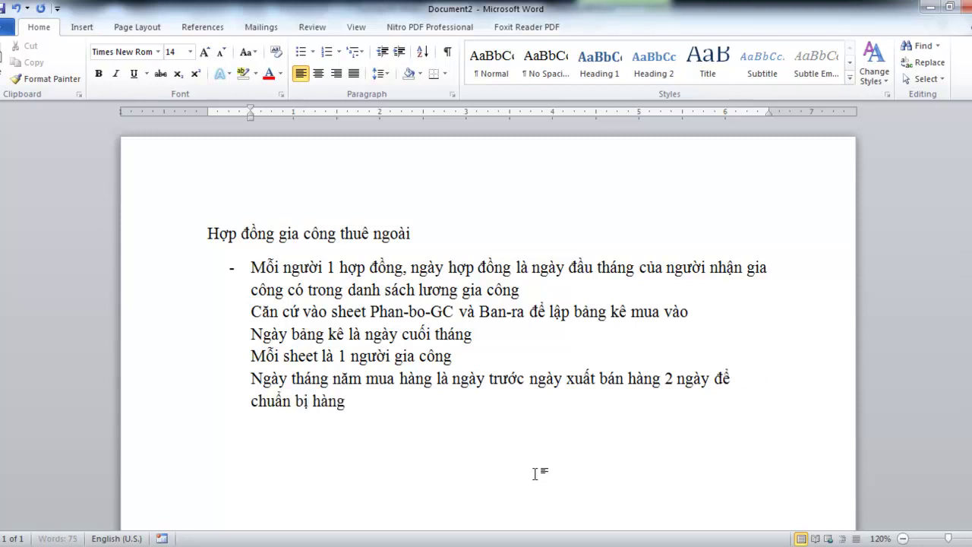
{"action": "type", "text": " bị hàng giao nhà cung cấp"}
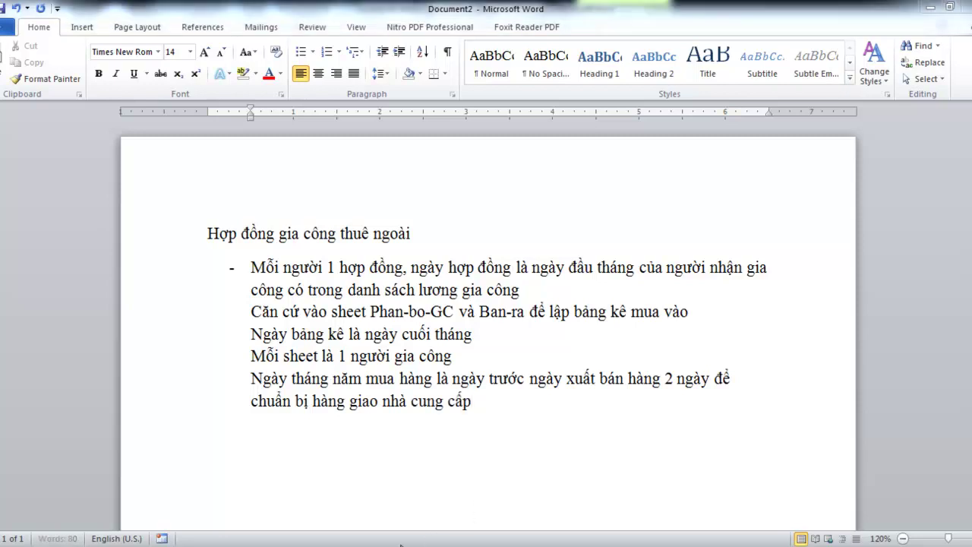
{"action": "left_click", "coordinate": [496, 500]}
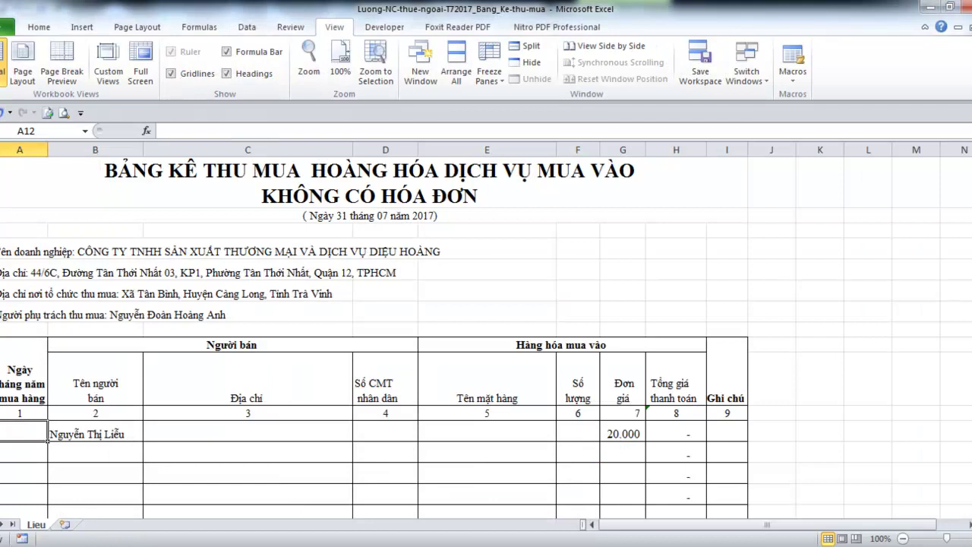
Copy the first worker's quantity 80 from AM4 on the Tong-hop-luong sheet and return to Word
{"action": "left_click", "coordinate": [381, 494]}
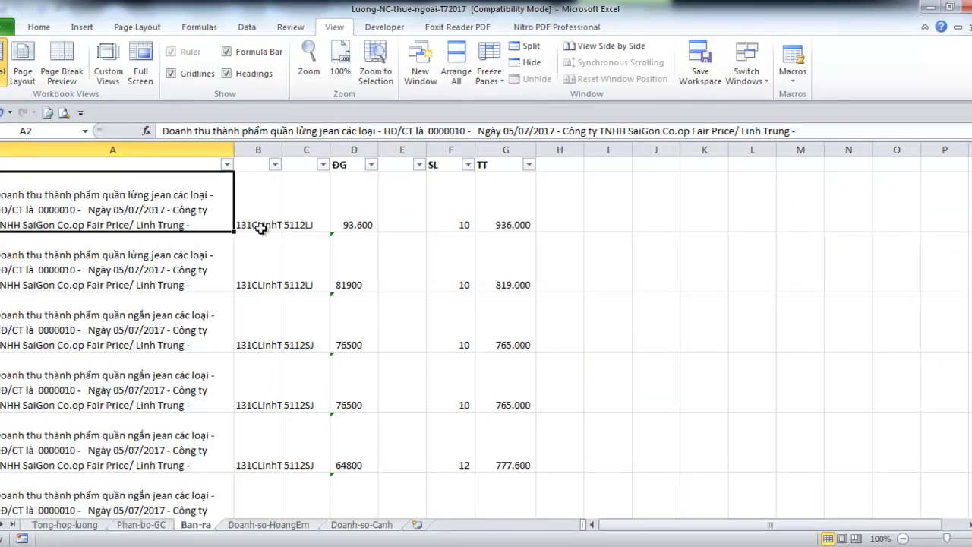
{"action": "left_click", "coordinate": [314, 209]}
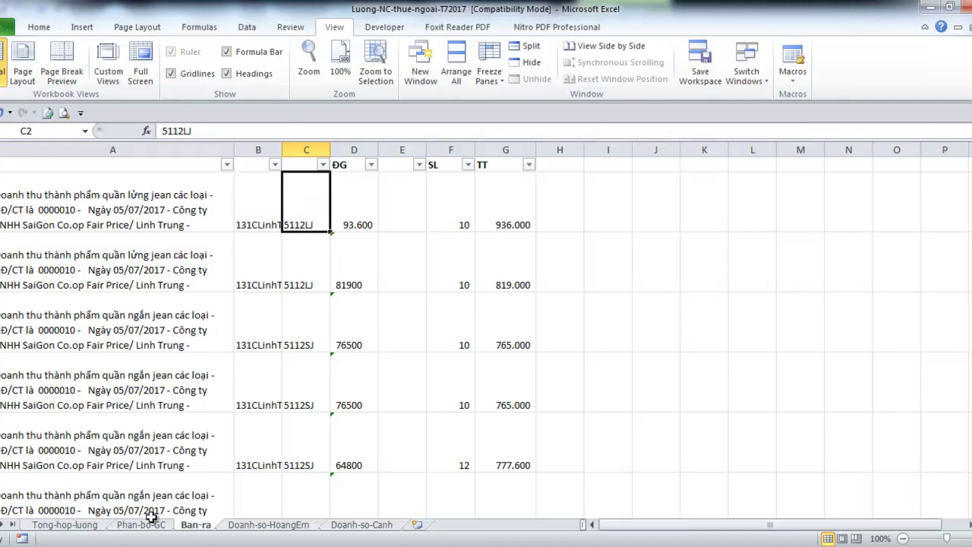
{"action": "left_click", "coordinate": [67, 525]}
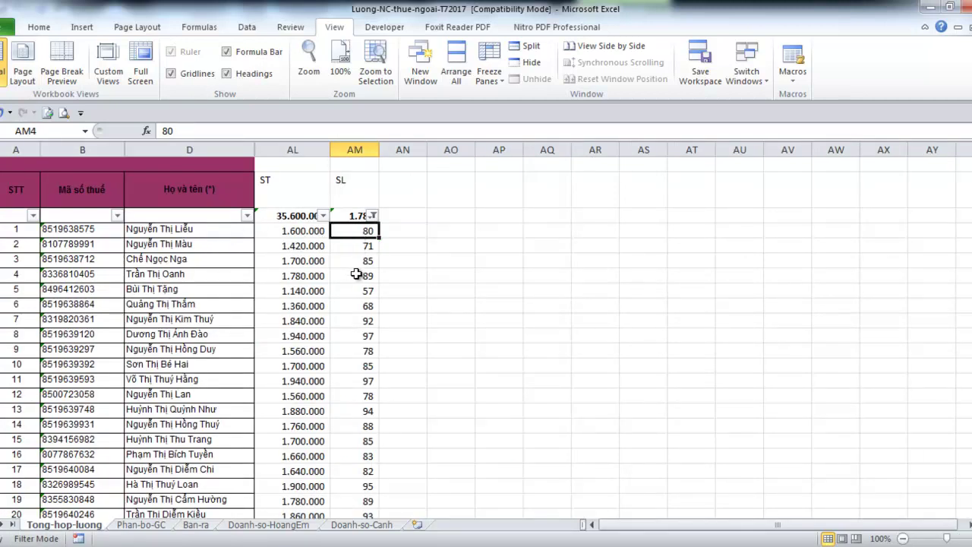
{"action": "left_click", "coordinate": [156, 230]}
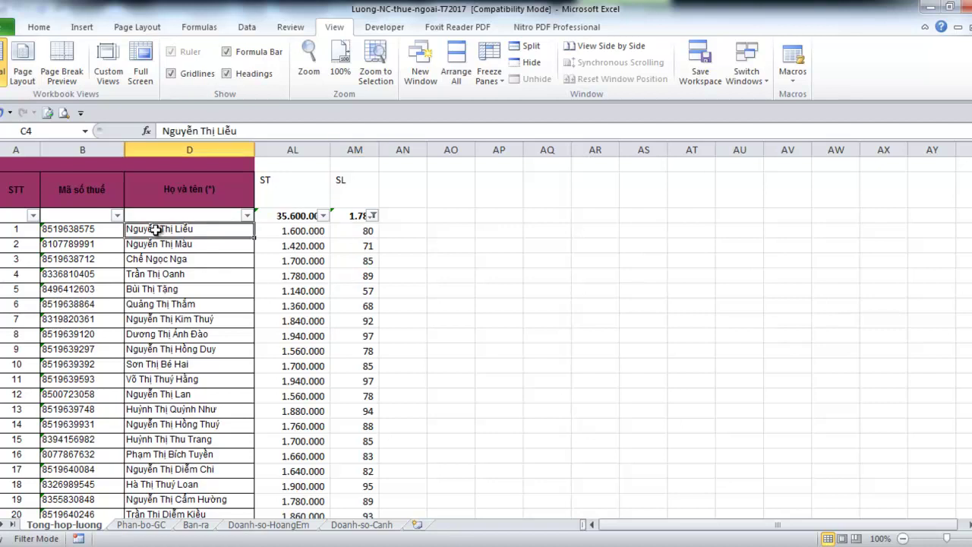
{"action": "left_click", "coordinate": [348, 231]}
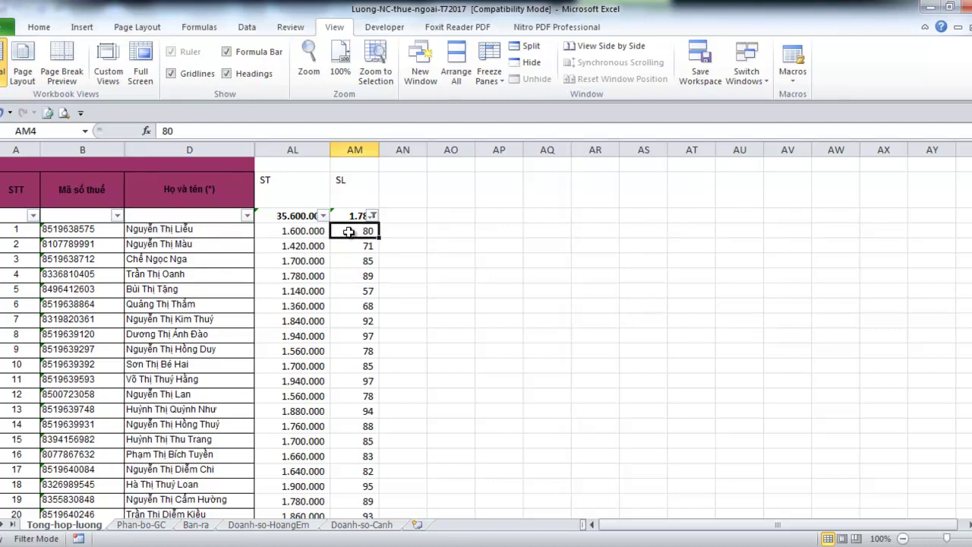
{"action": "key", "text": "ctrl+c"}
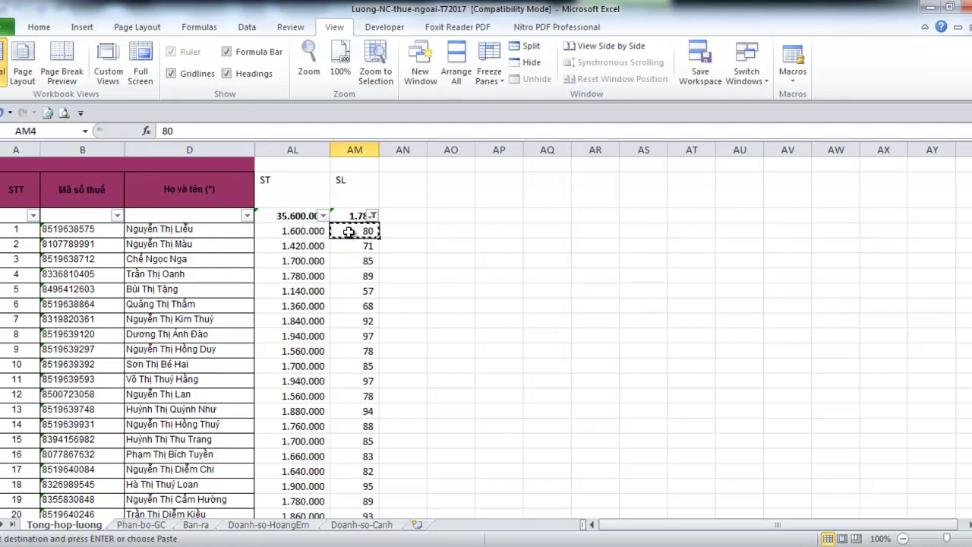
{"action": "key", "text": "alt+Tab"}
{"action": "key", "text": "alt+Tab"}
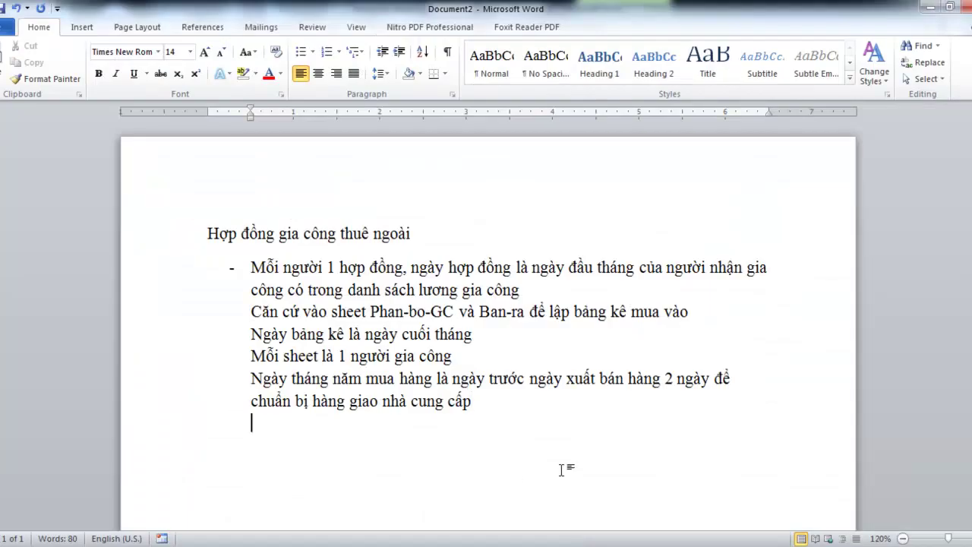
Add the lines 'Ví dụ tháng 07' and the first worker's 'gia công 80' note
{"action": "type", "text": "Ví"}
{"action": "type", "text": " du"}
{"action": "type", "text": " tháng 07"}
{"action": "key", "text": "Return"}
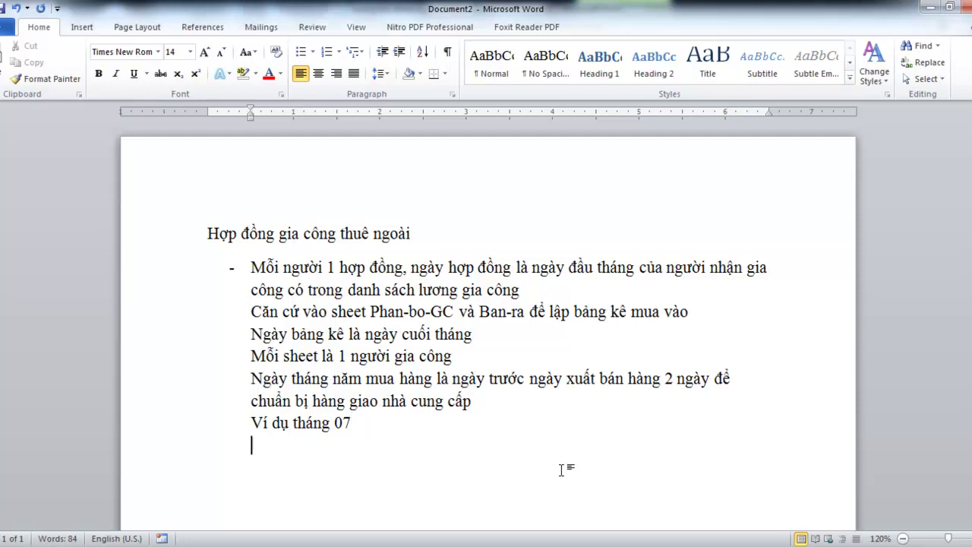
{"action": "type", "text": "Chị Lieu gia công"}
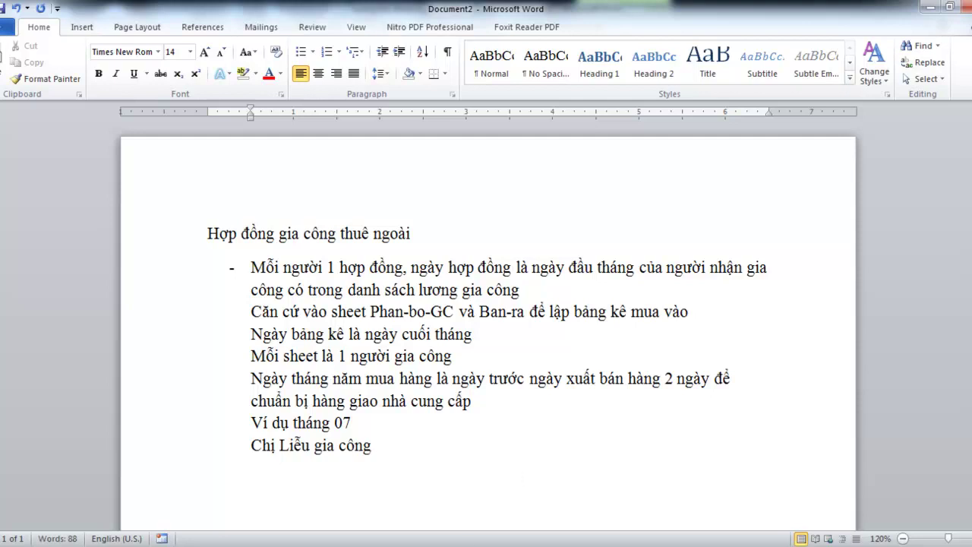
{"action": "left_click", "coordinate": [342, 544]}
{"action": "left_click", "coordinate": [342, 491]}
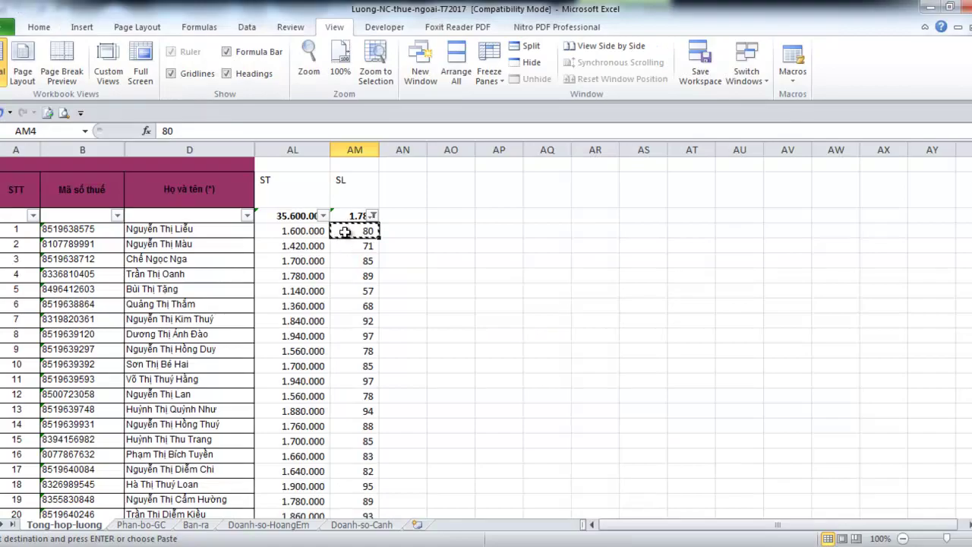
{"action": "left_click", "coordinate": [341, 544]}
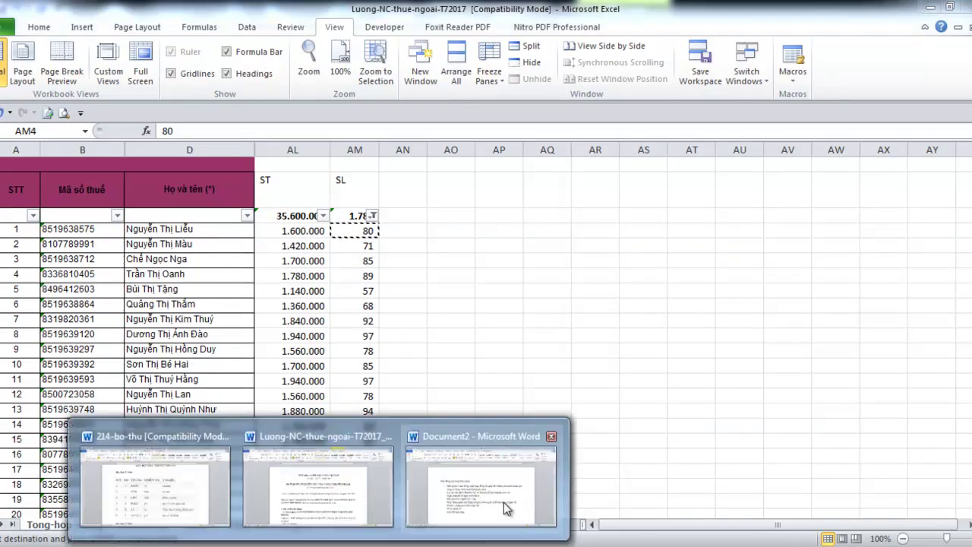
{"action": "left_click", "coordinate": [502, 505]}
{"action": "type", "text": "80 cái"}
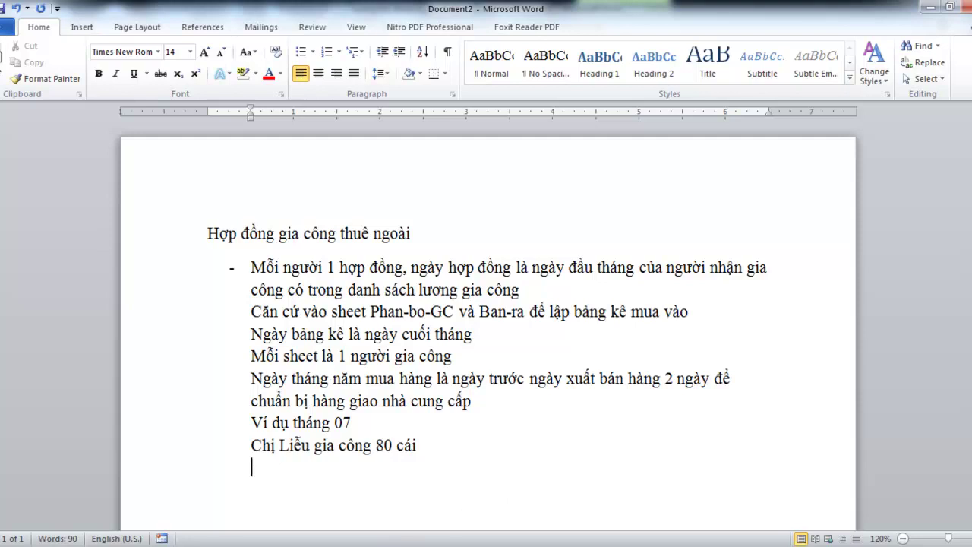
{"action": "left_click", "coordinate": [478, 494]}
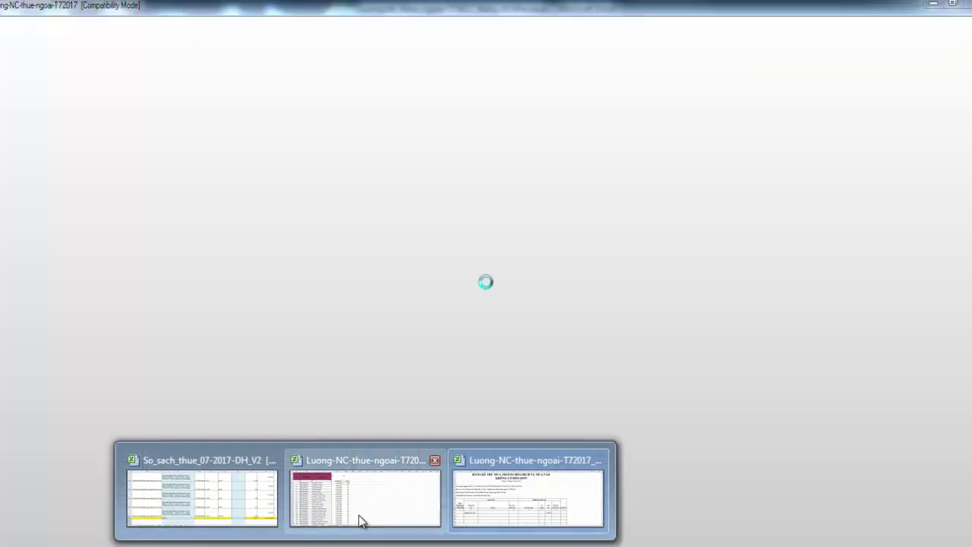
Look up the 622SJ short jean code in B2 of the Phan-bo-GC sheet, then return to Word
{"action": "left_click", "coordinate": [361, 521]}
{"action": "left_click", "coordinate": [155, 527]}
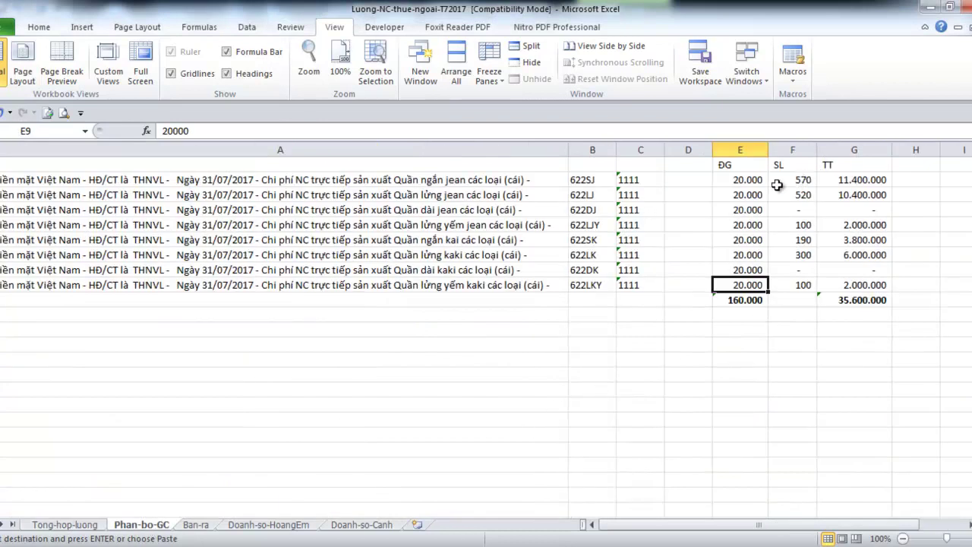
{"action": "left_click", "coordinate": [604, 178]}
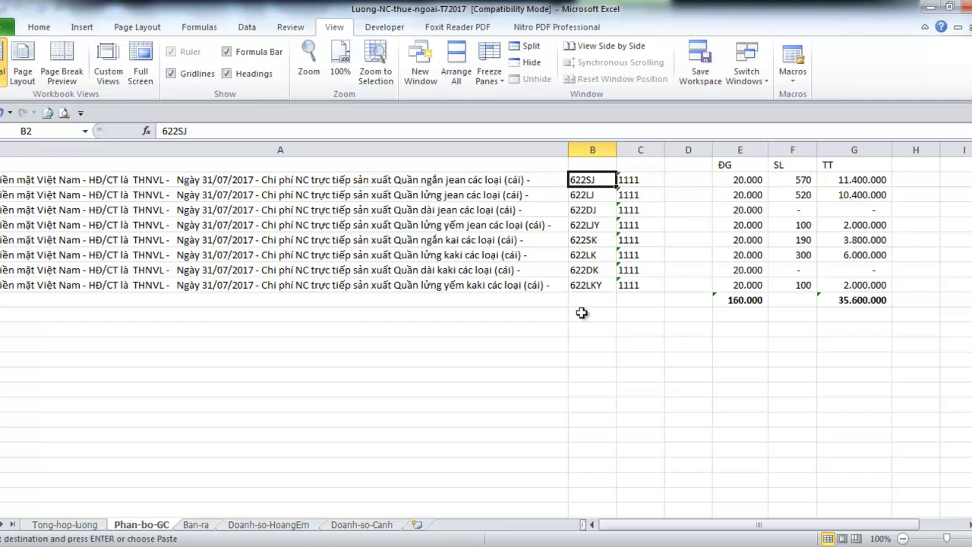
{"action": "mouse_move", "coordinate": [342, 542]}
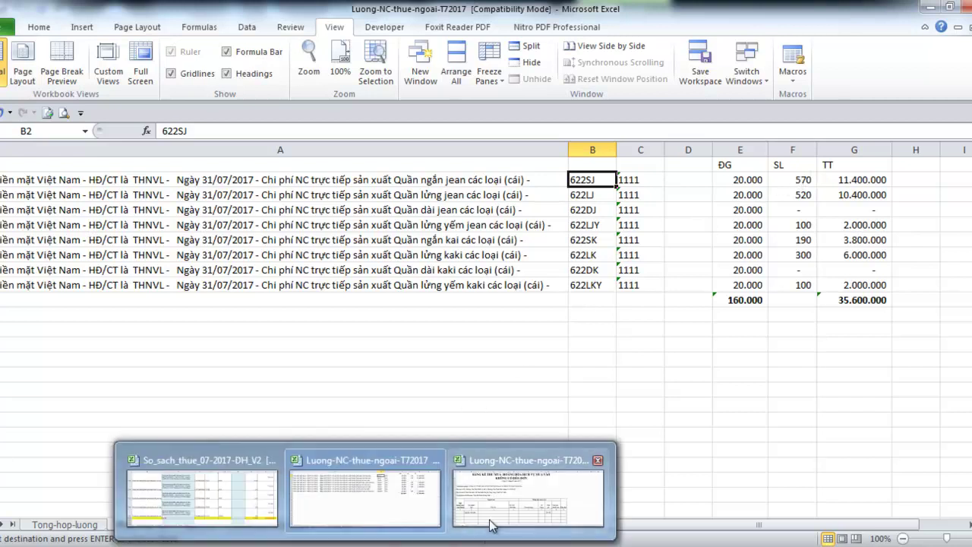
{"action": "left_click", "coordinate": [511, 471]}
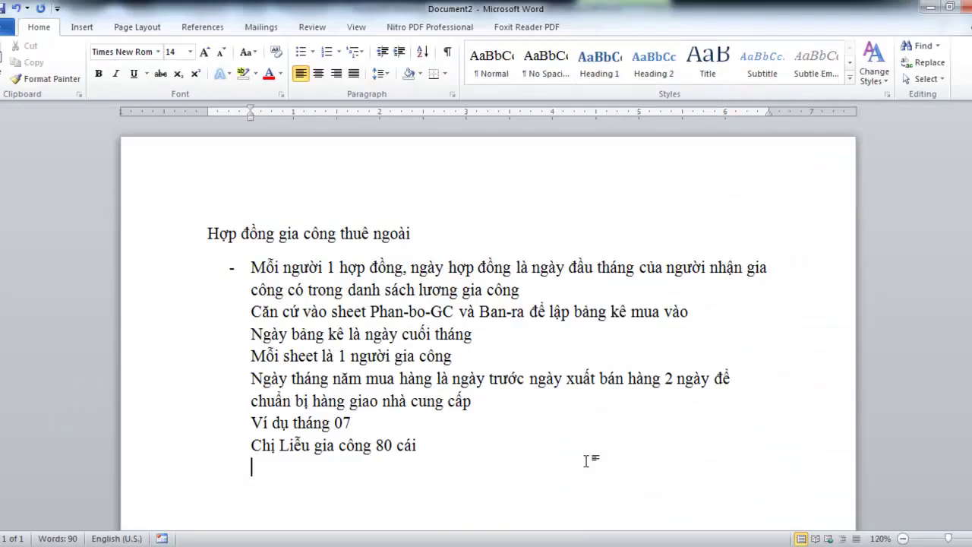
Add the line 'Short Jean trong tháng gia công 570 cái', taking 570 from Excel's F2
{"action": "type", "text": "Short Jean "}
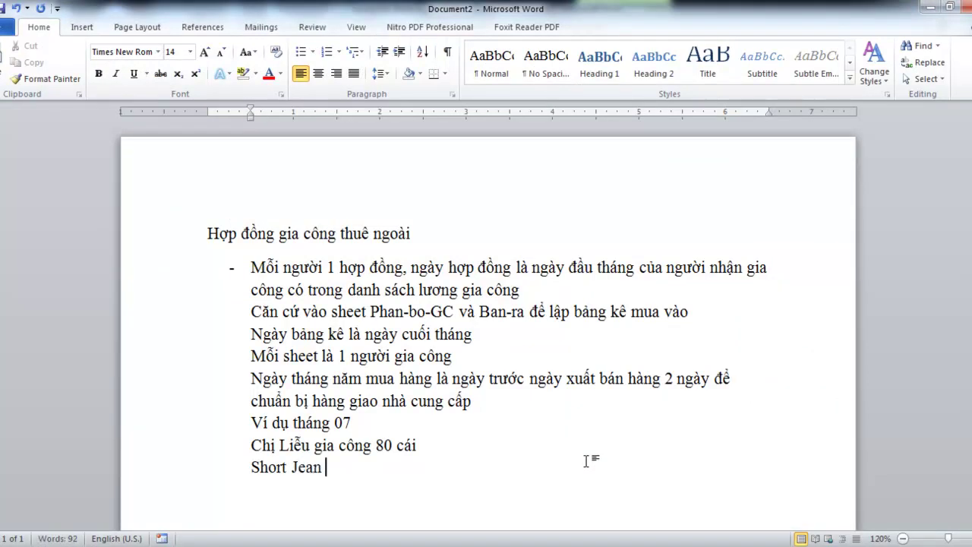
{"action": "type", "text": "t"}
{"action": "type", "text": "rong tháng "}
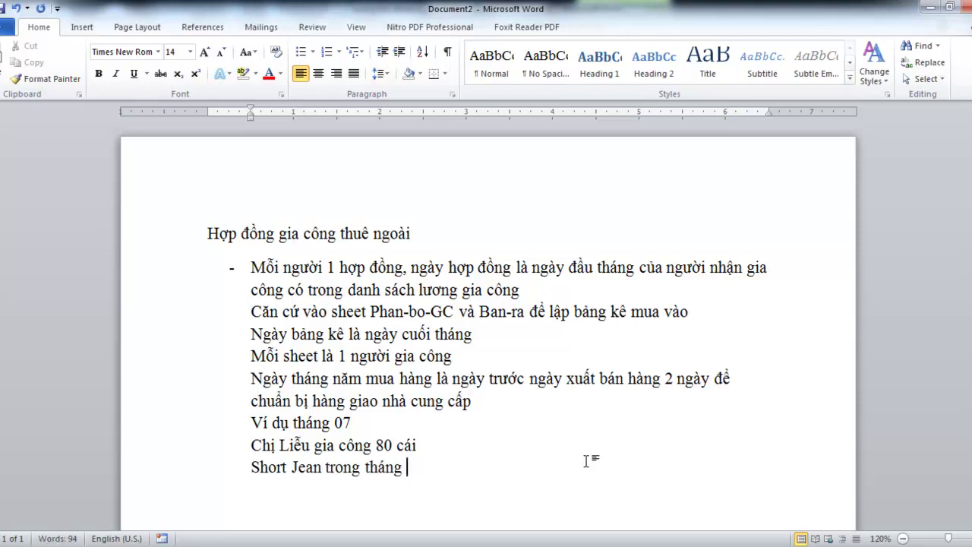
{"action": "type", "text": "gia công"}
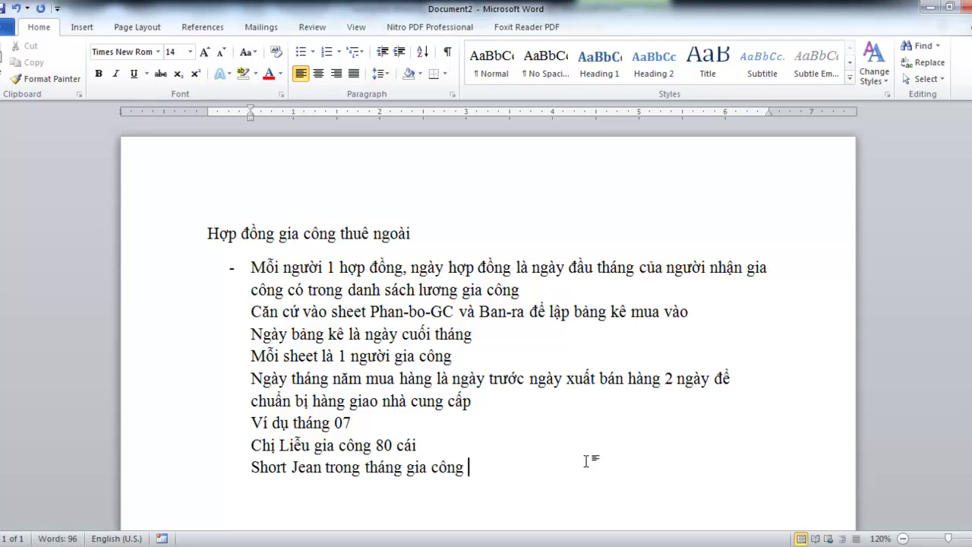
{"action": "mouse_move", "coordinate": [399, 513]}
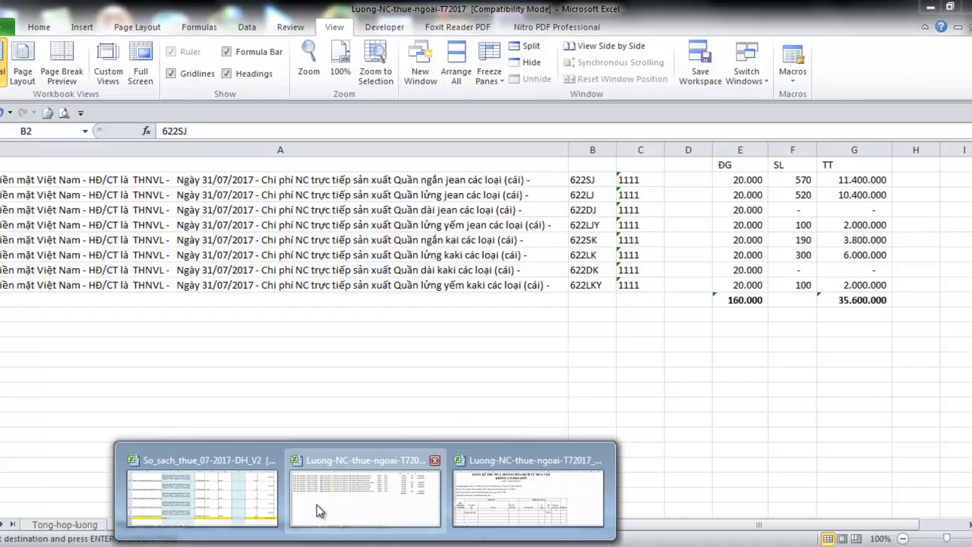
{"action": "left_click", "coordinate": [327, 505]}
{"action": "left_click", "coordinate": [805, 186]}
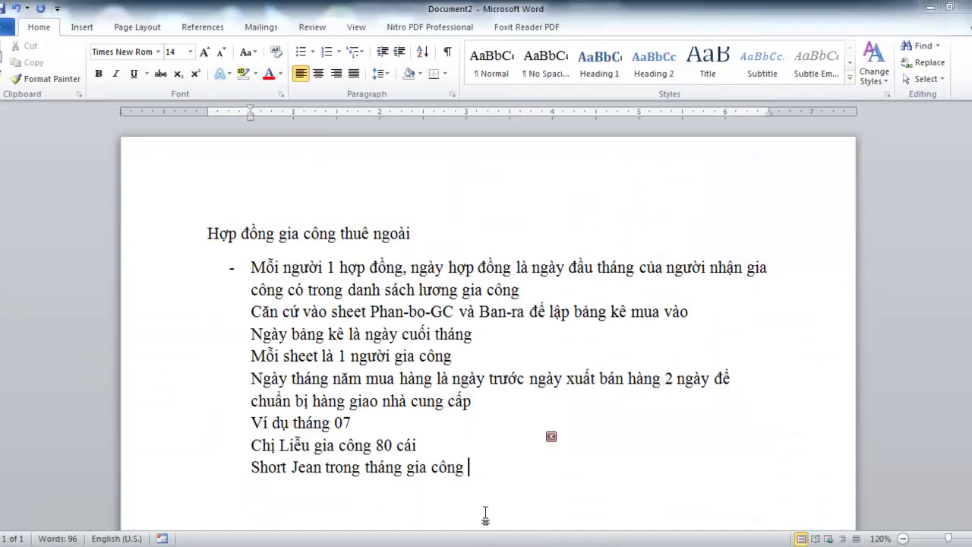
{"action": "left_click", "coordinate": [485, 514]}
{"action": "type", "text": "570 cái"}
After checking the Ban-ra sheet's first sales entry, add the line 'Bán ra short Jean'
{"action": "mouse_move", "coordinate": [365, 546]}
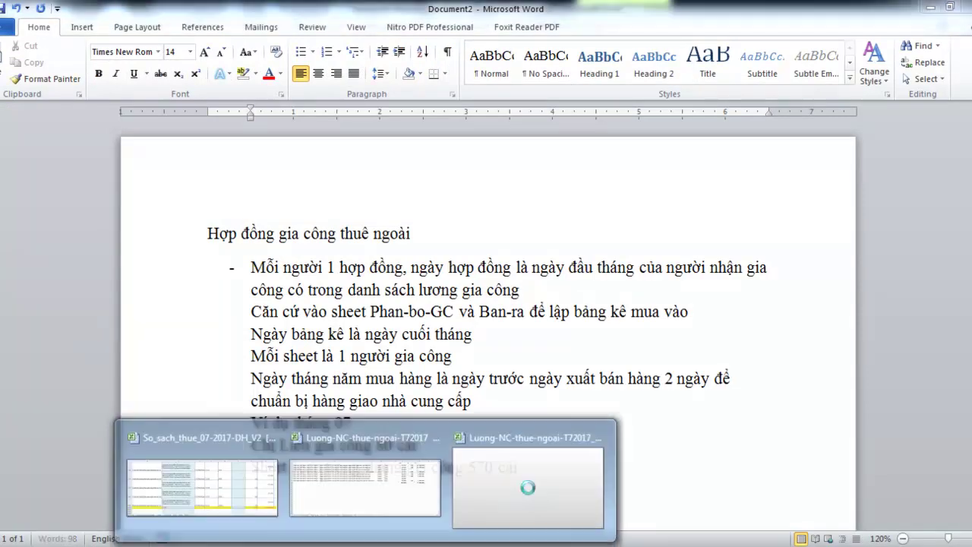
{"action": "left_click", "coordinate": [364, 510]}
{"action": "left_click", "coordinate": [199, 525]}
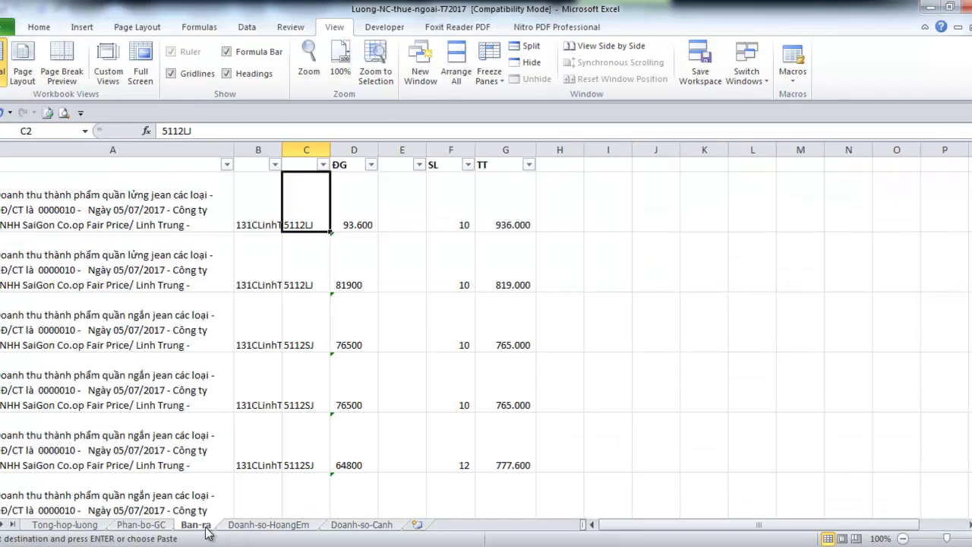
{"action": "left_click", "coordinate": [217, 228]}
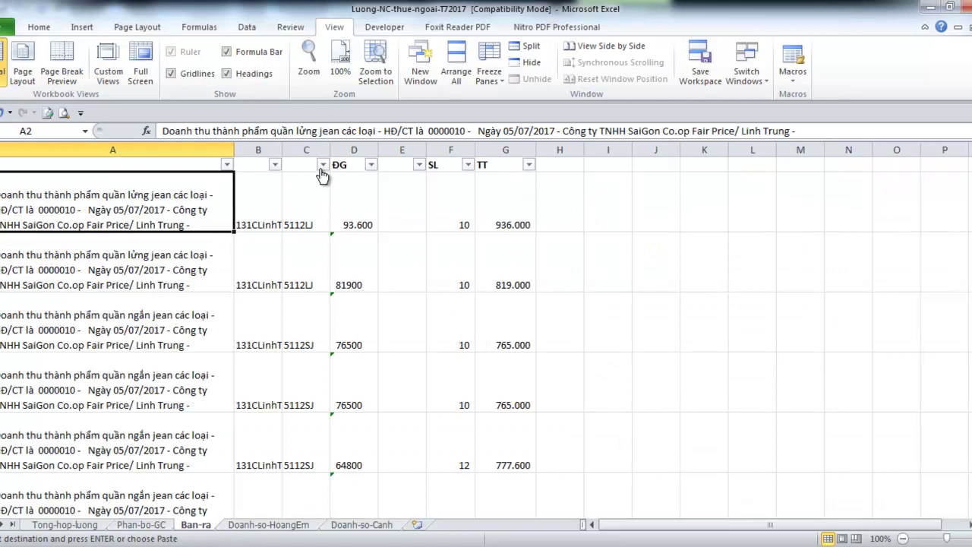
{"action": "left_click", "coordinate": [319, 543]}
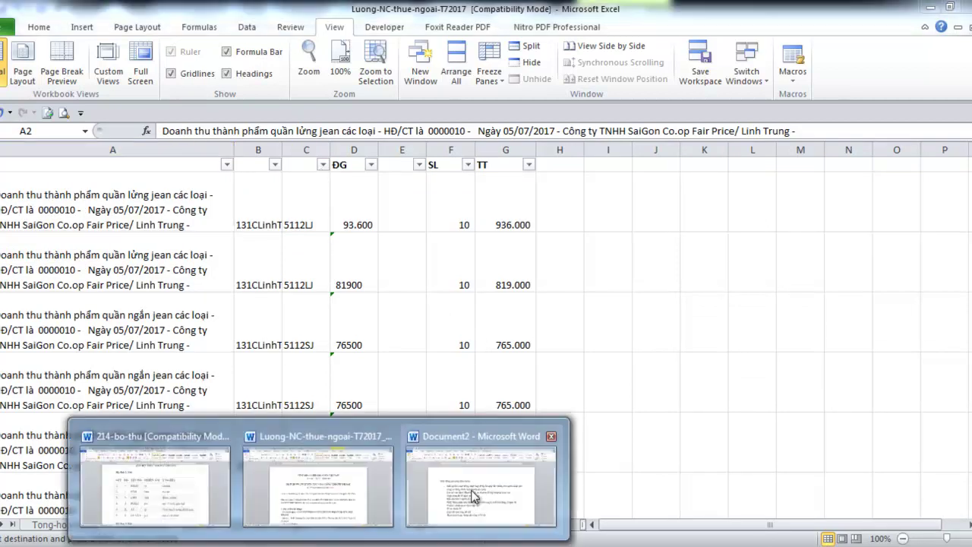
{"action": "left_click", "coordinate": [467, 498]}
{"action": "key", "text": "Return"}
{"action": "type", "text": "Bán ra"}
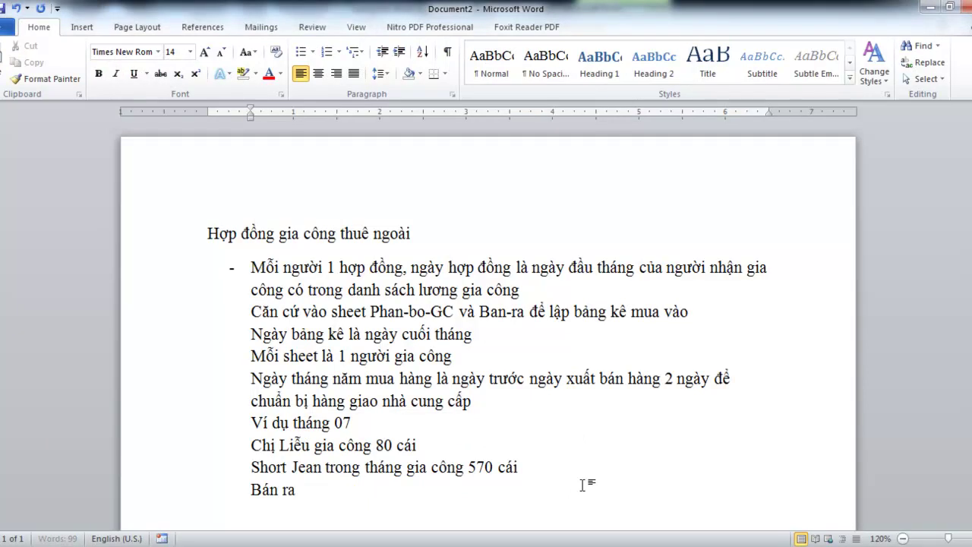
{"action": "type", "text": " shor"}
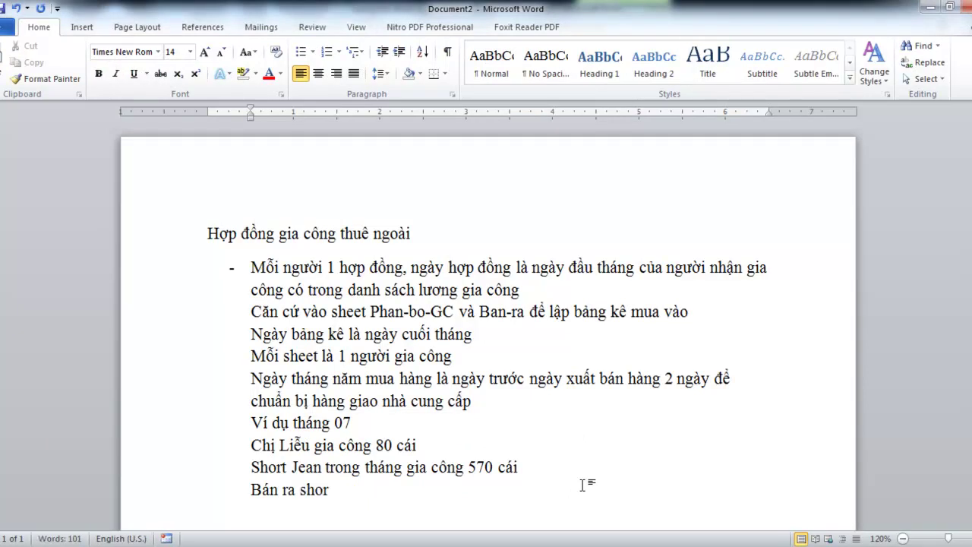
{"action": "type", "text": "t J"}
{"action": "left_click", "coordinate": [532, 523]}
Filter the Ban-ra sheet's column C to show only code 5112SJ
{"action": "mouse_move", "coordinate": [335, 526]}
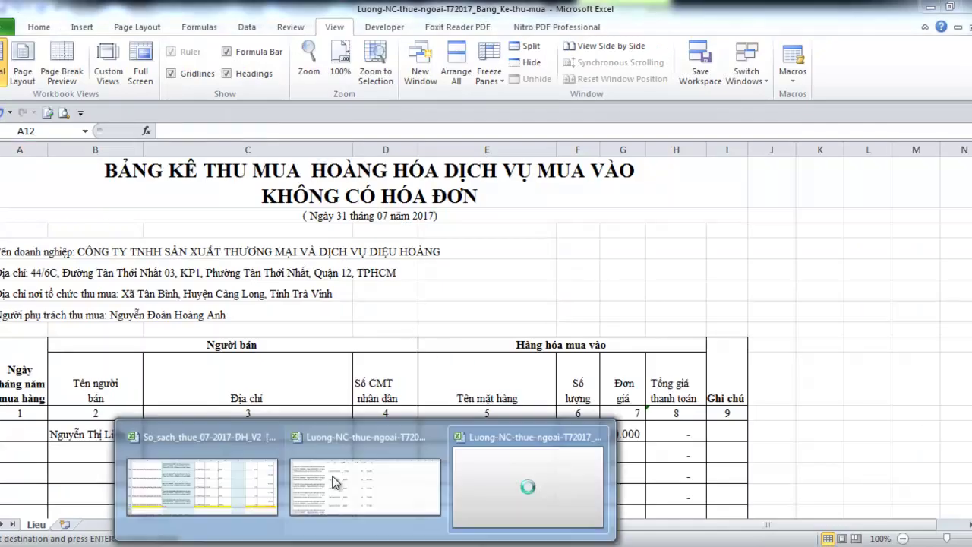
{"action": "left_click", "coordinate": [334, 499]}
{"action": "left_click", "coordinate": [323, 164]}
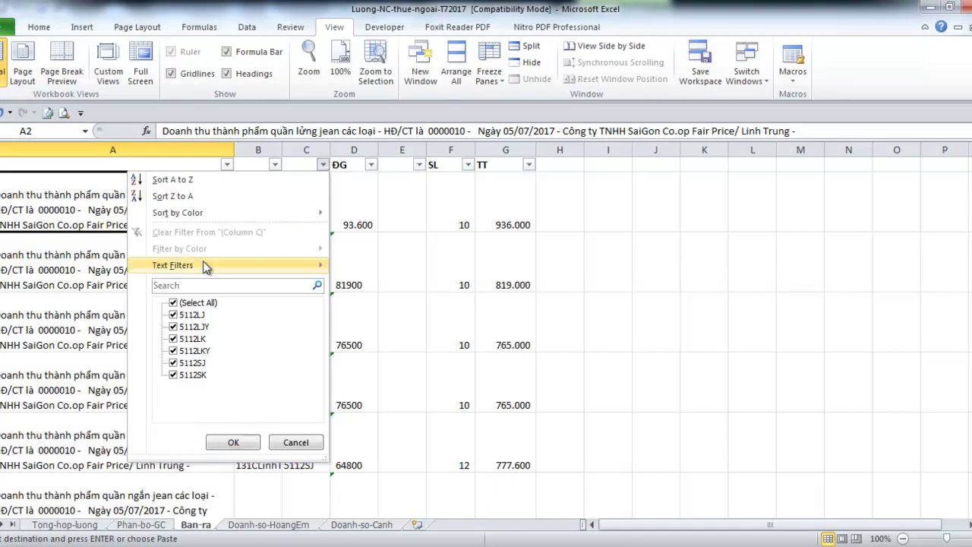
{"action": "left_click", "coordinate": [196, 304]}
{"action": "left_click", "coordinate": [193, 363]}
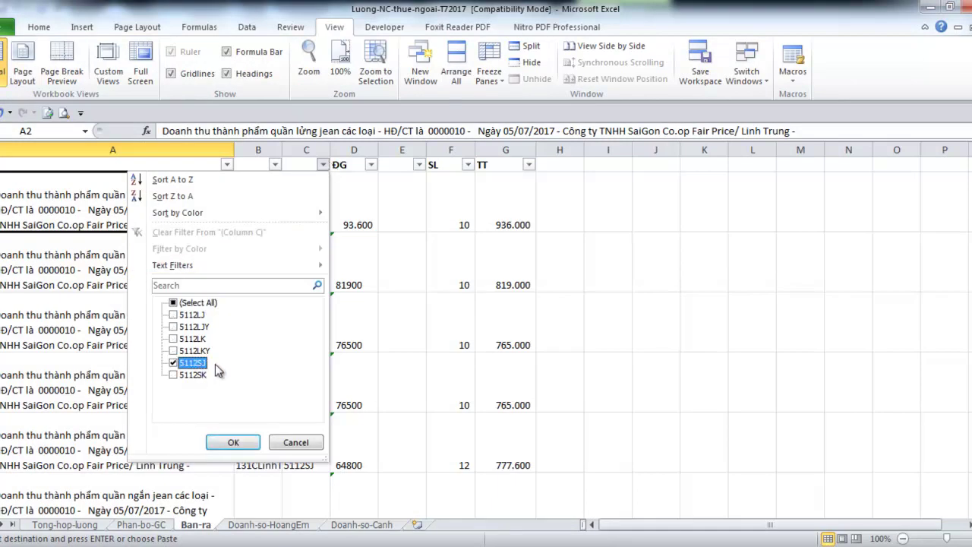
{"action": "left_click", "coordinate": [230, 442]}
Select the filtered quantities from F4 down to read their total of 566, then return to Word
{"action": "left_click", "coordinate": [441, 210]}
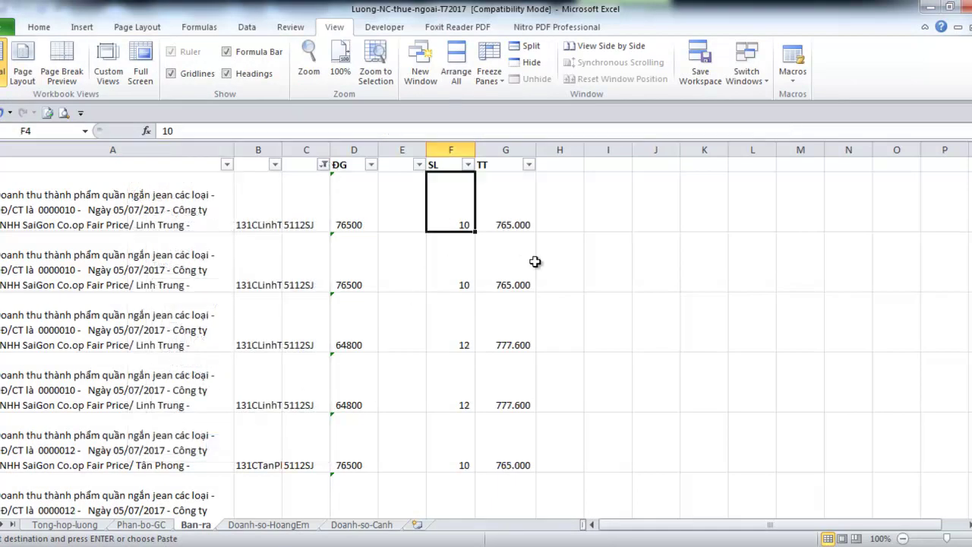
{"action": "key", "text": "ctrl+shift+Down"}
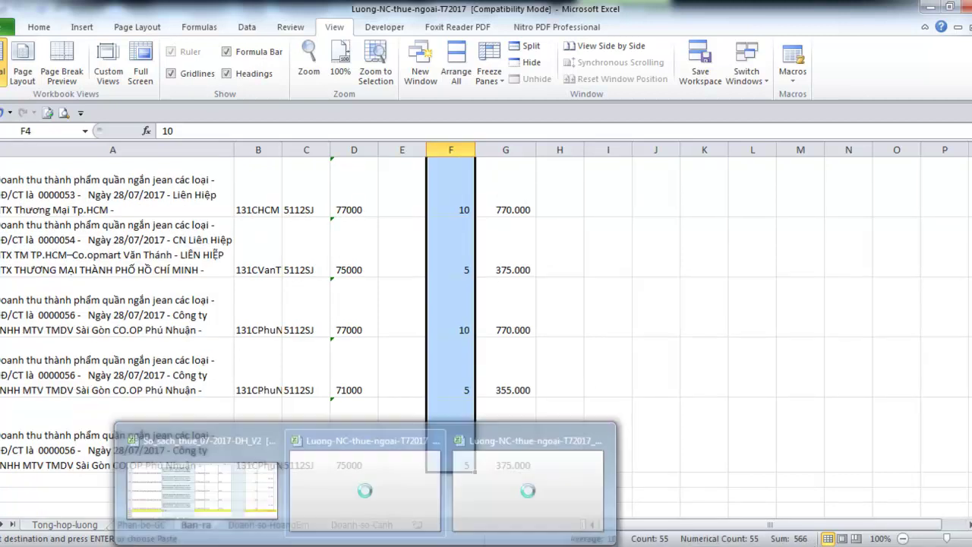
{"action": "left_click", "coordinate": [536, 448]}
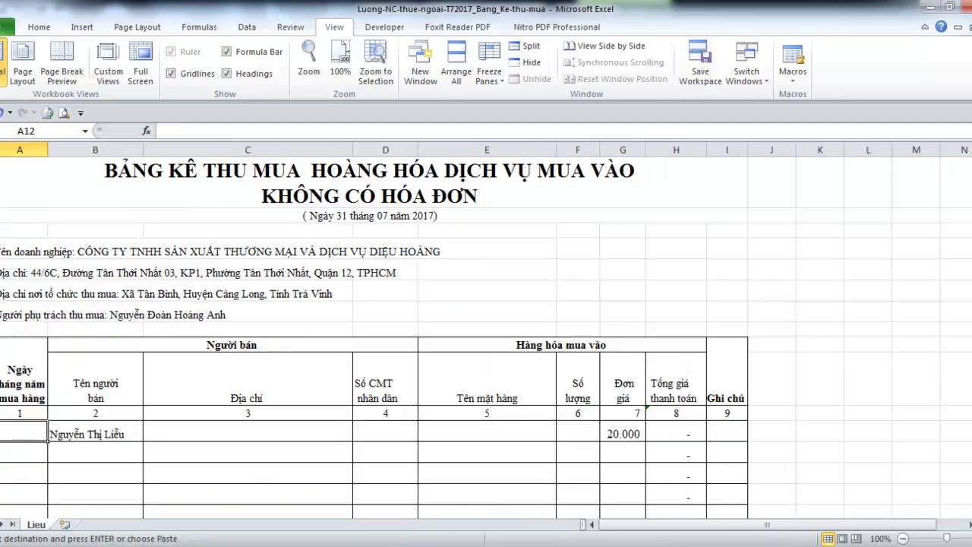
{"action": "mouse_move", "coordinate": [391, 516]}
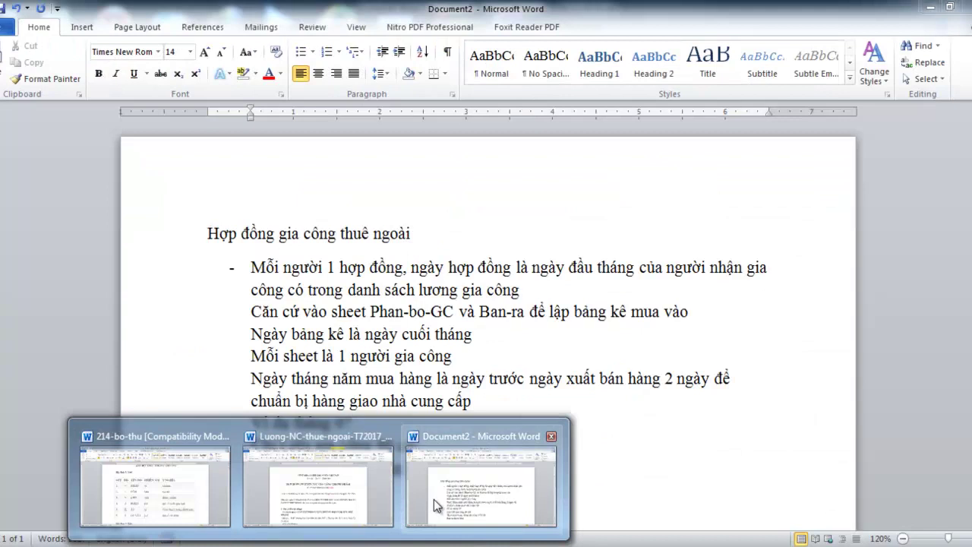
{"action": "left_click", "coordinate": [434, 499]}
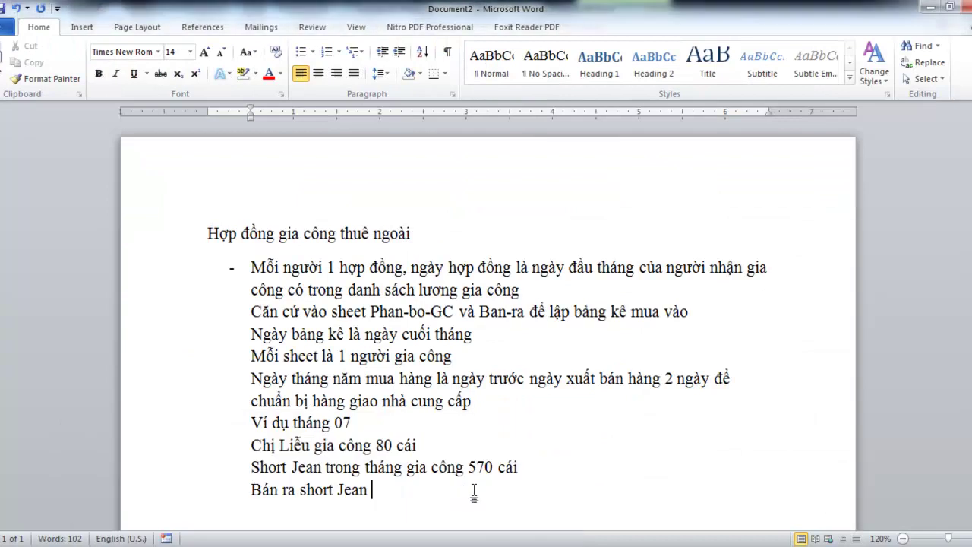
Finish the Word line as 'Bán ra short Jean 566 cái' and return to Excel's Ban-ra sheet
{"action": "type", "text": "566 cái"}
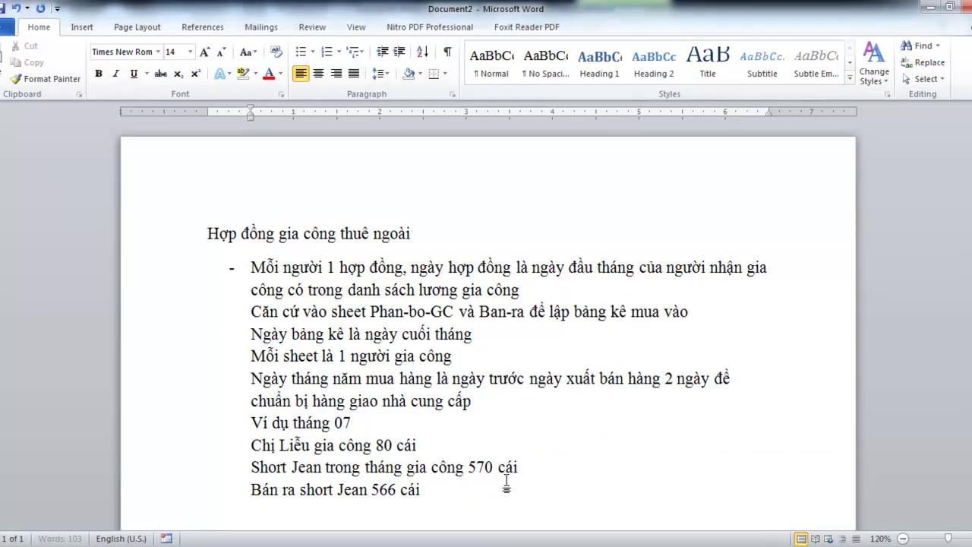
{"action": "left_click", "coordinate": [481, 496]}
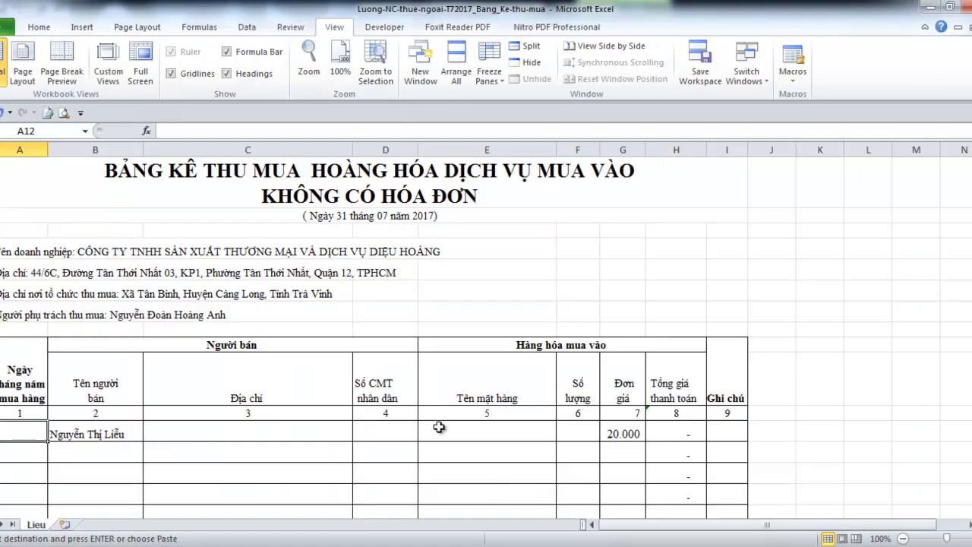
{"action": "left_click", "coordinate": [364, 486]}
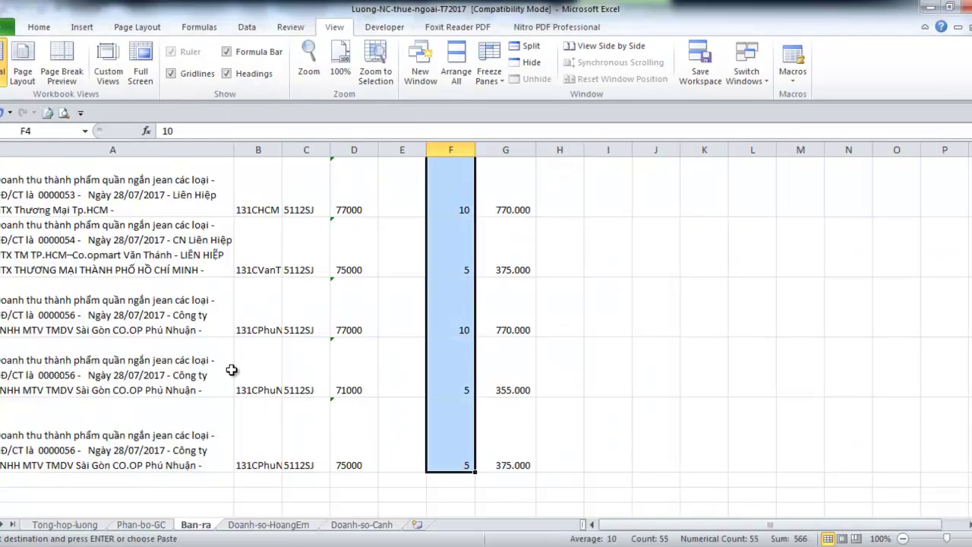
Review the filtered 5112SJ sales entries in cells A4 through A6
{"action": "left_click", "coordinate": [117, 251]}
{"action": "scroll", "coordinate": [148, 349], "scroll_direction": "up", "scroll_amount": 2}
{"action": "scroll", "coordinate": [148, 349], "scroll_direction": "up", "scroll_amount": 15}
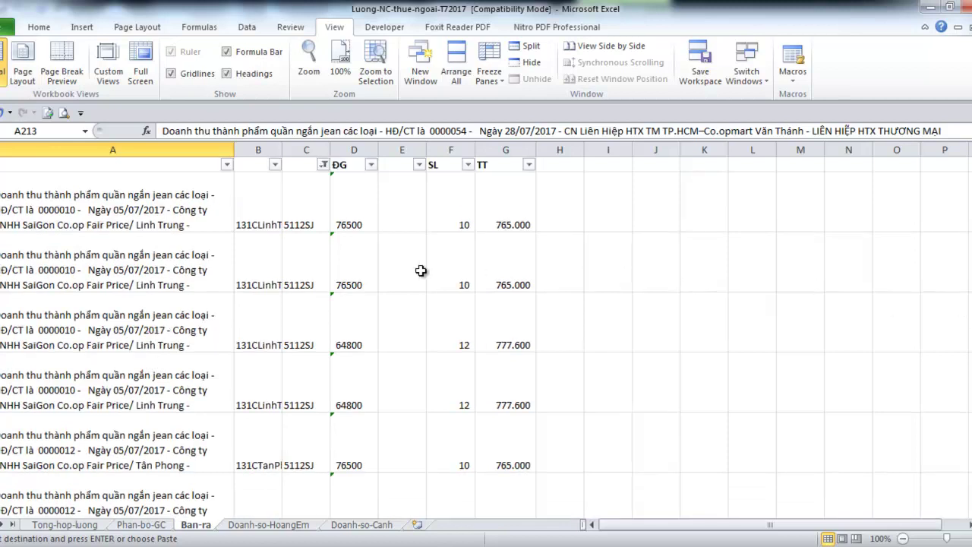
{"action": "left_click", "coordinate": [146, 198]}
{"action": "left_click", "coordinate": [157, 291]}
{"action": "left_click", "coordinate": [161, 343]}
Check entry A7, then the first sale's quantity of 10 and its date in A4, and switch back to Word
{"action": "left_click", "coordinate": [174, 388]}
{"action": "scroll", "coordinate": [177, 388], "scroll_direction": "down", "scroll_amount": 1}
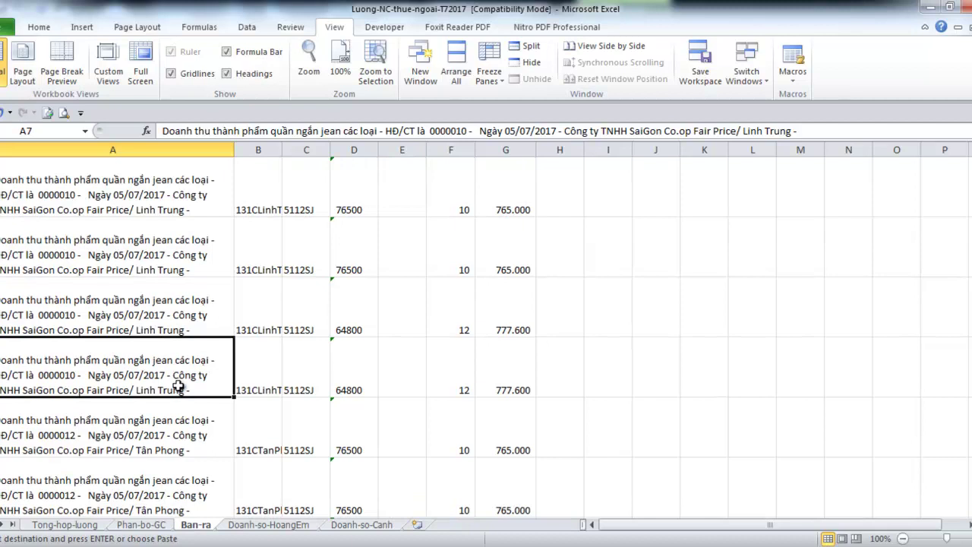
{"action": "scroll", "coordinate": [177, 384], "scroll_direction": "up", "scroll_amount": 1}
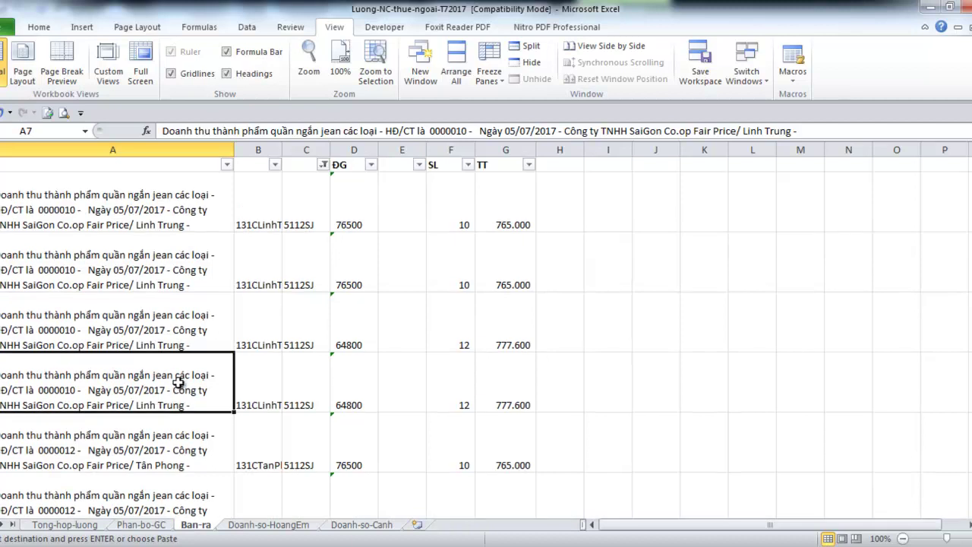
{"action": "left_click", "coordinate": [464, 220]}
{"action": "left_click", "coordinate": [134, 214]}
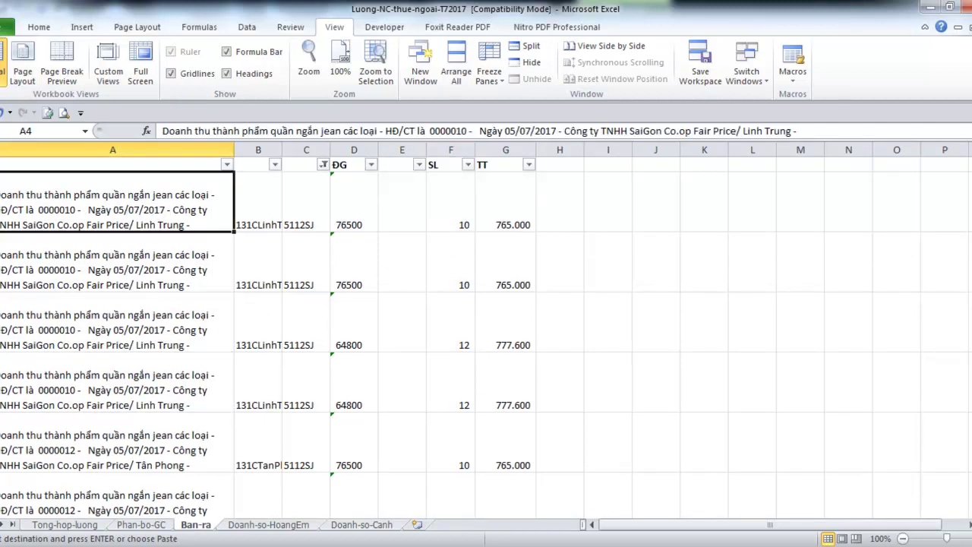
{"action": "mouse_move", "coordinate": [401, 522]}
{"action": "left_click", "coordinate": [450, 503]}
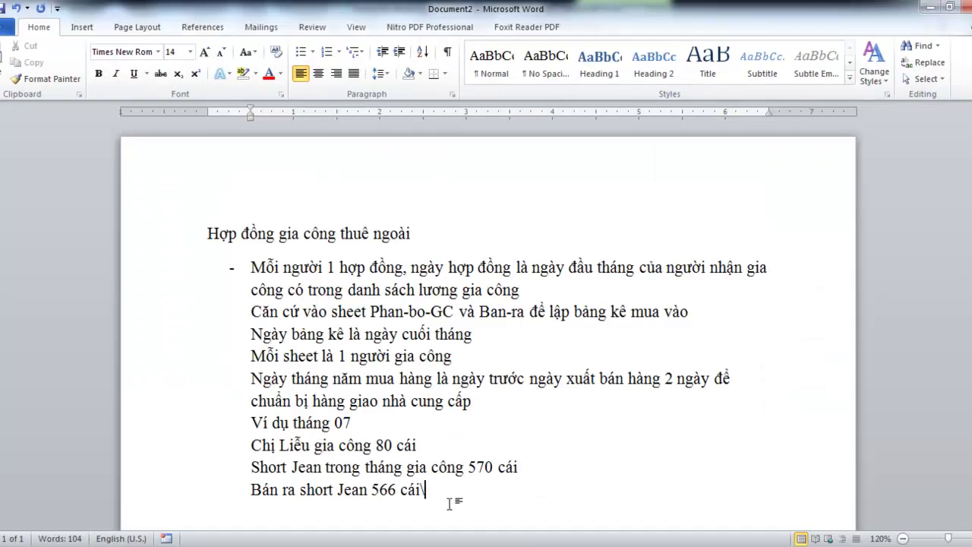
Start a new note line 'Ngày bán ra đầu tiên short jean ngày', checking the Excel workbooks meanwhile
{"action": "key", "text": "Return"}
{"action": "type", "text": "Ngay"}
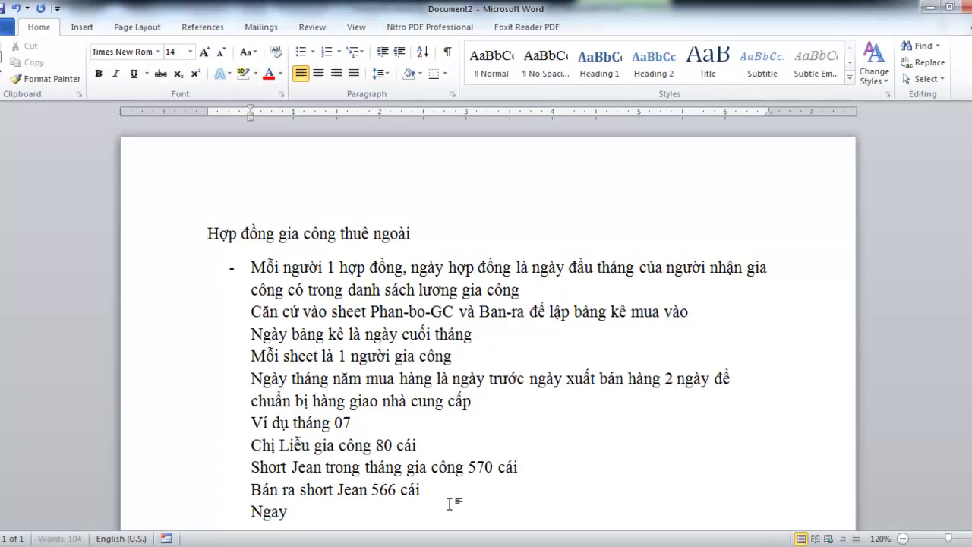
{"action": "type", "text": " bán ra "}
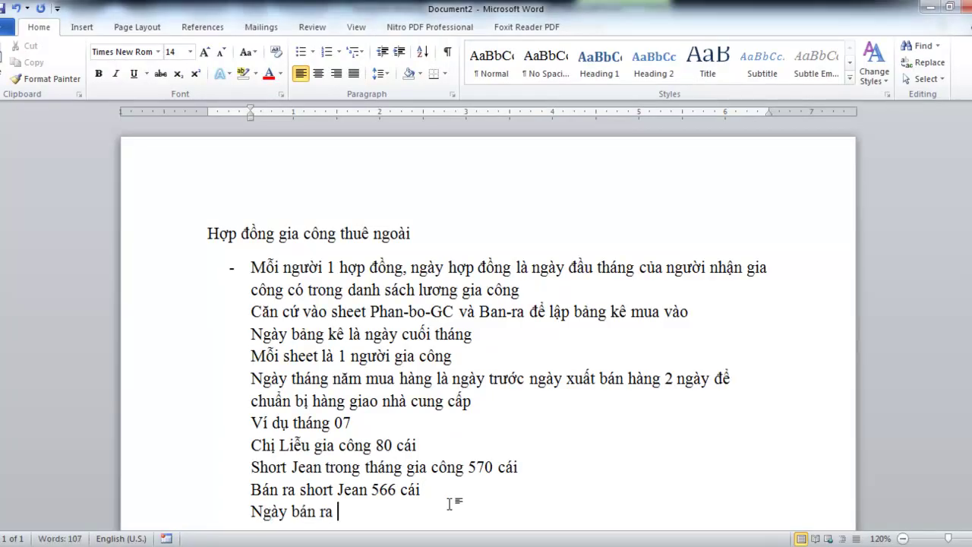
{"action": "type", "text": "đầu tiên short j"}
{"action": "key", "text": "BackSpace"}
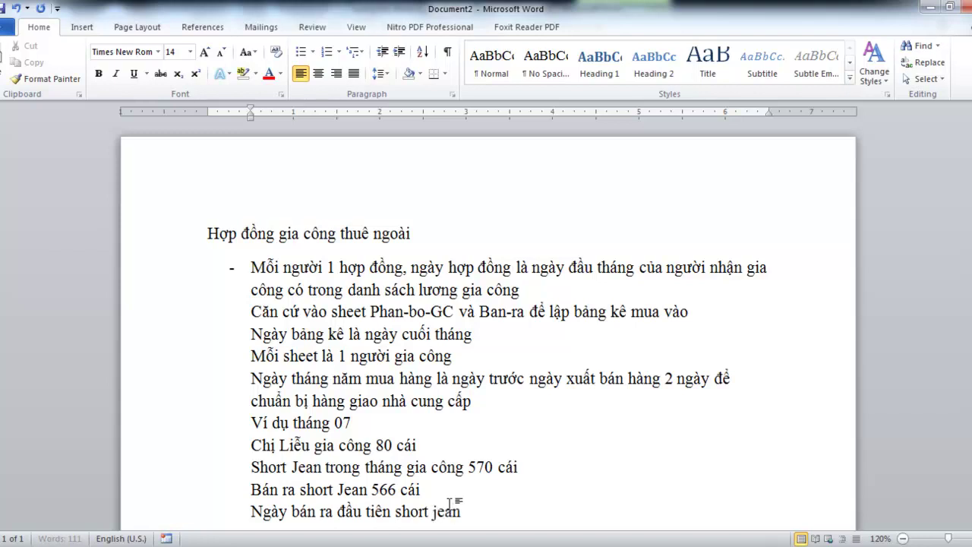
{"action": "type", "text": "ean n"}
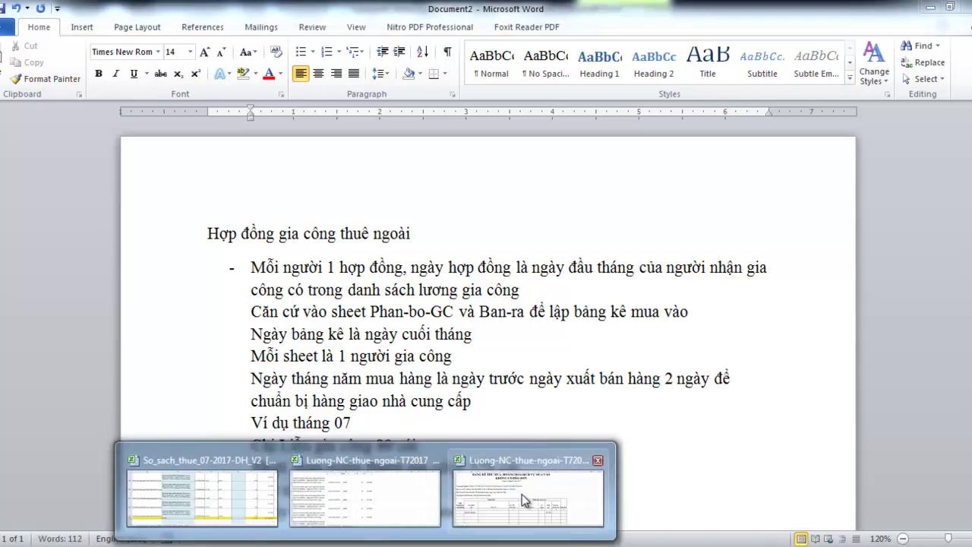
{"action": "left_click", "coordinate": [520, 494]}
{"action": "left_click", "coordinate": [362, 507]}
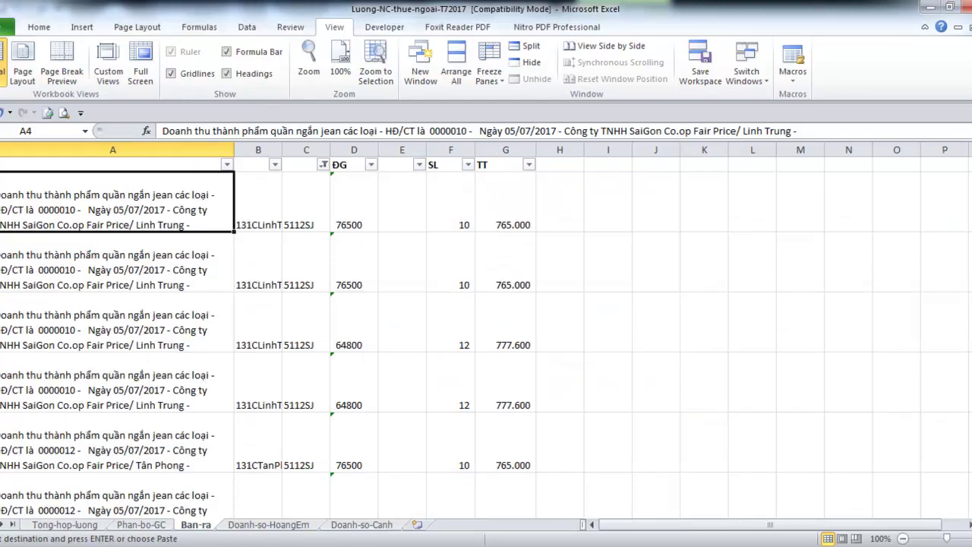
{"action": "left_click", "coordinate": [487, 508]}
Complete the date as 05/072017 and add the line 'Như vậy ngay gôm hàng gia công là ngày 03/07/2017'
{"action": "type", "text": "05/072017"}
{"action": "key", "text": "Return"}
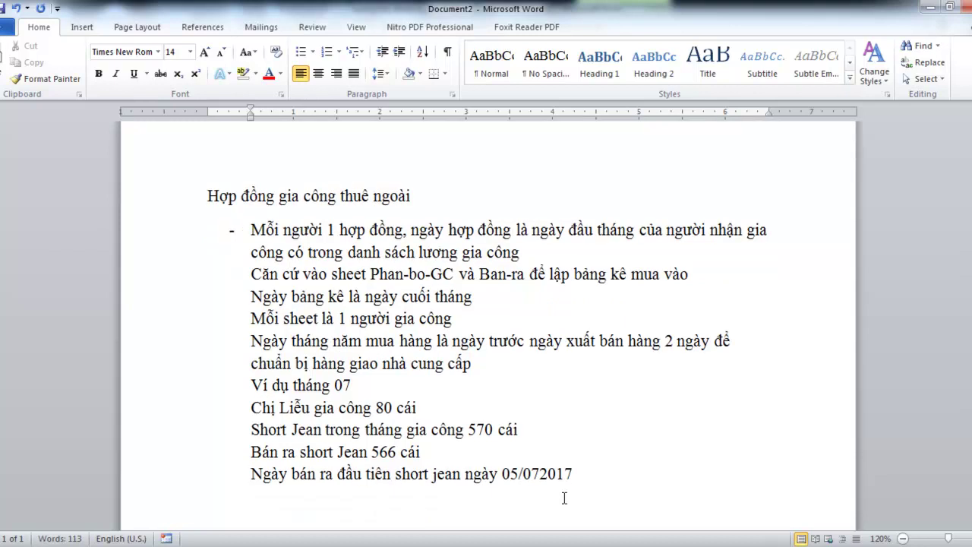
{"action": "type", "text": "Như vậy"}
{"action": "type", "text": " nga"}
{"action": "type", "text": "y gôm hàng"}
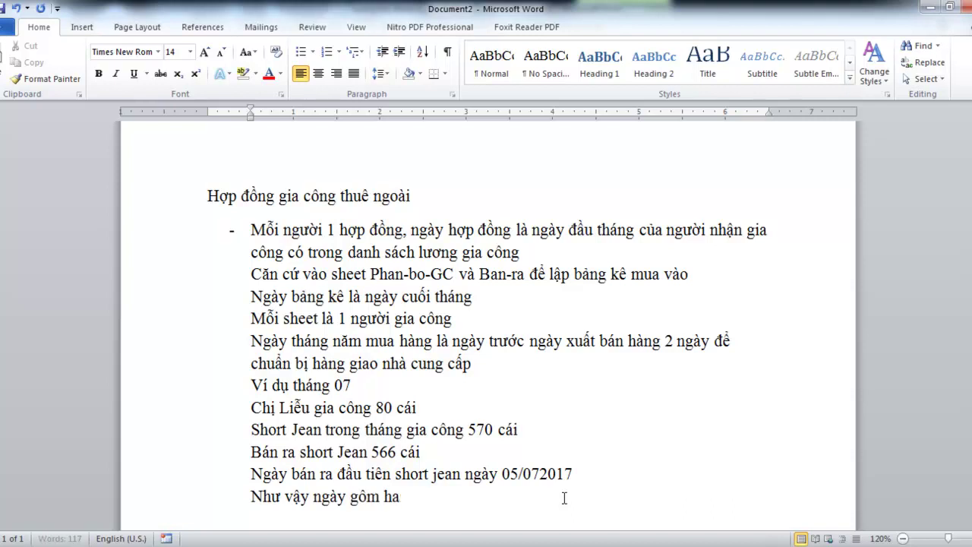
{"action": "type", "text": " gia côn"}
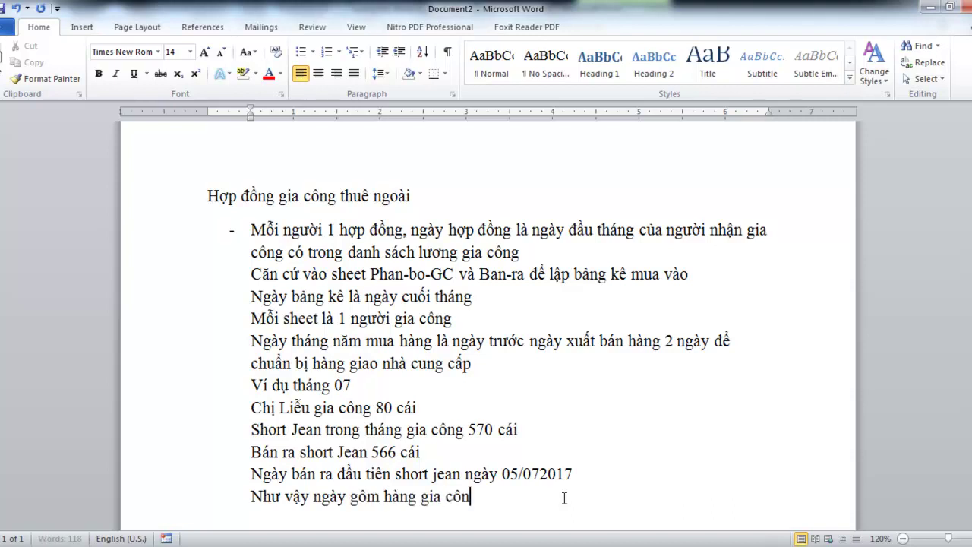
{"action": "type", "text": "g là ngày 03"}
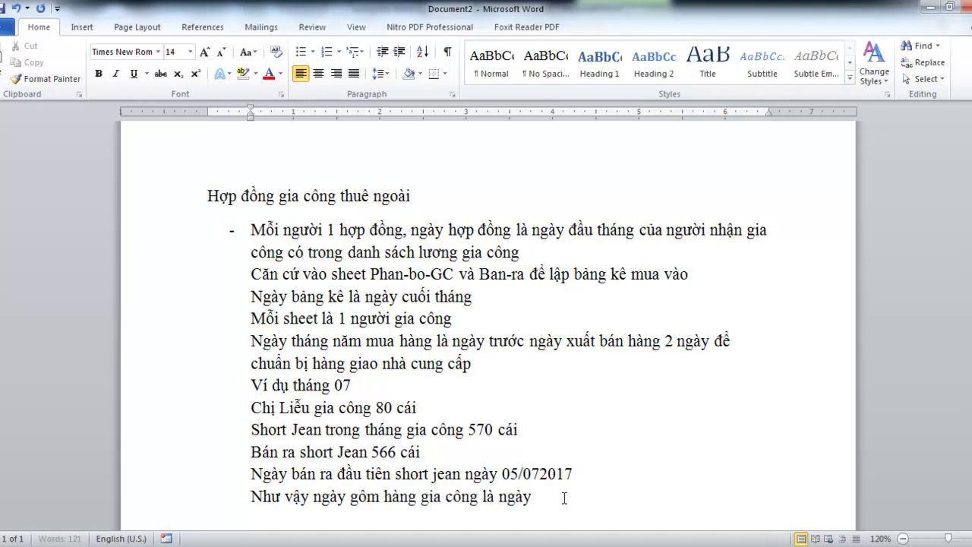
{"action": "type", "text": "/07/2017"}
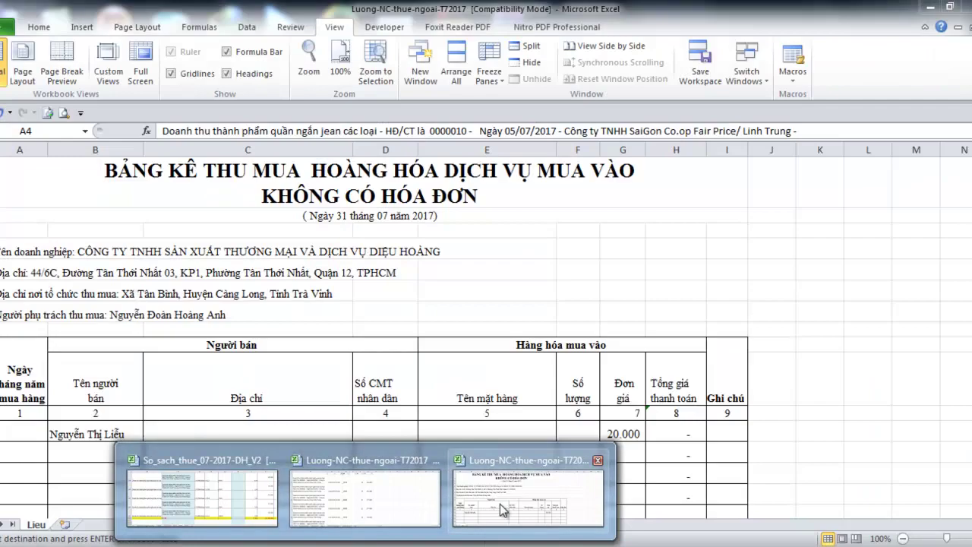
In the Bang_Ke-thu-mua purchase list, enter the date '03/07/2017 in A12
{"action": "left_click", "coordinate": [500, 503]}
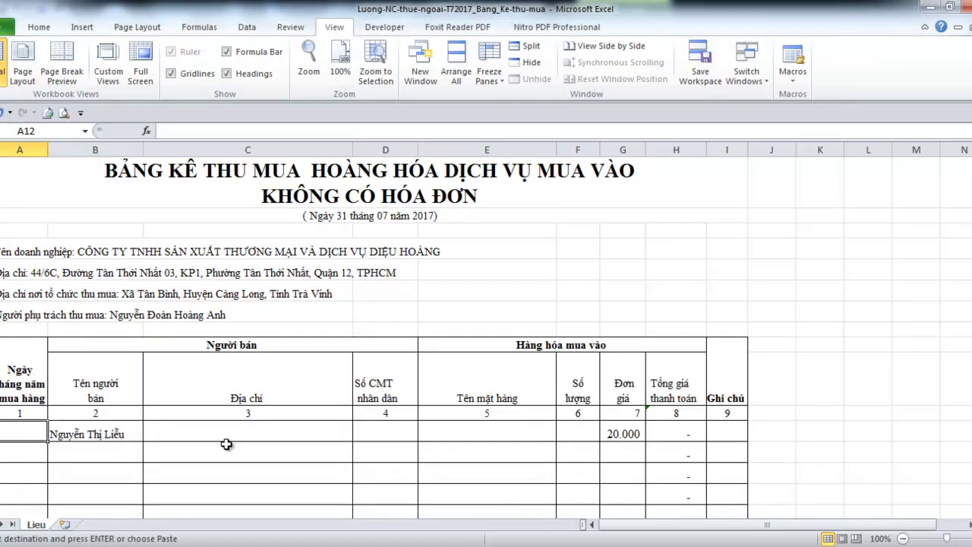
{"action": "type", "text": "'03/07/2017"}
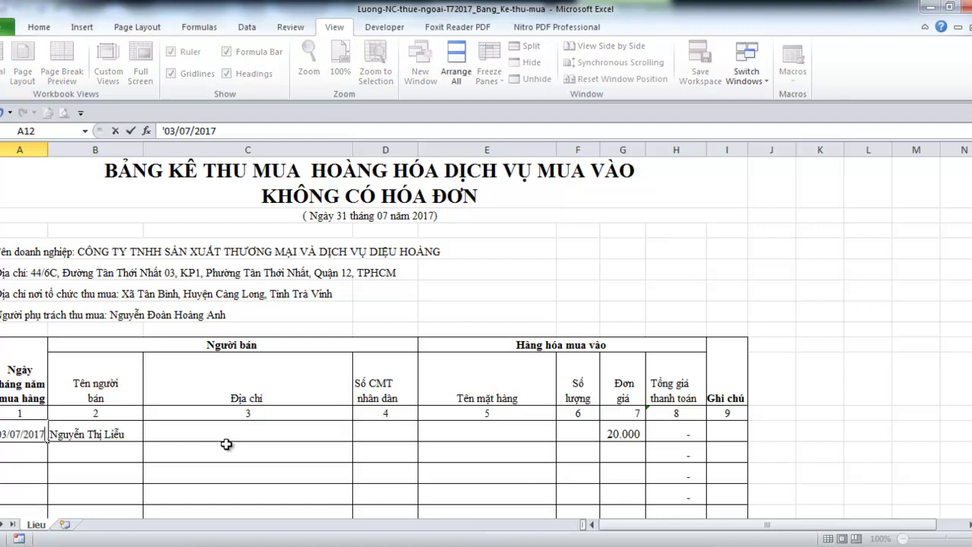
{"action": "key", "text": "Return"}
{"action": "key", "text": "Right"}
{"action": "key", "text": "Right"}
{"action": "key", "text": "Up"}
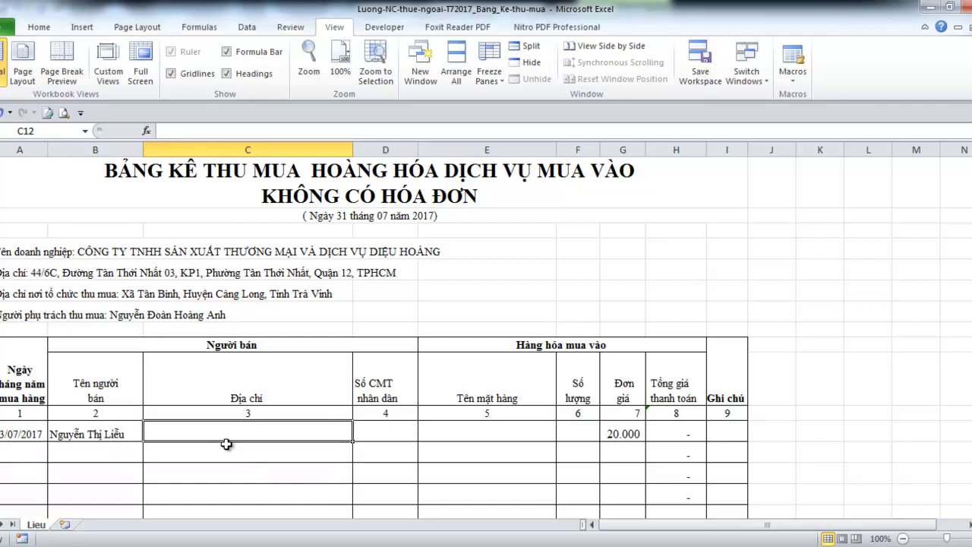
{"action": "key", "text": "Right"}
{"action": "key", "text": "Left"}
Enter 'Cập nhật' as the address in C12 and copy it into the ID number cell D12
{"action": "type", "text": "Câp"}
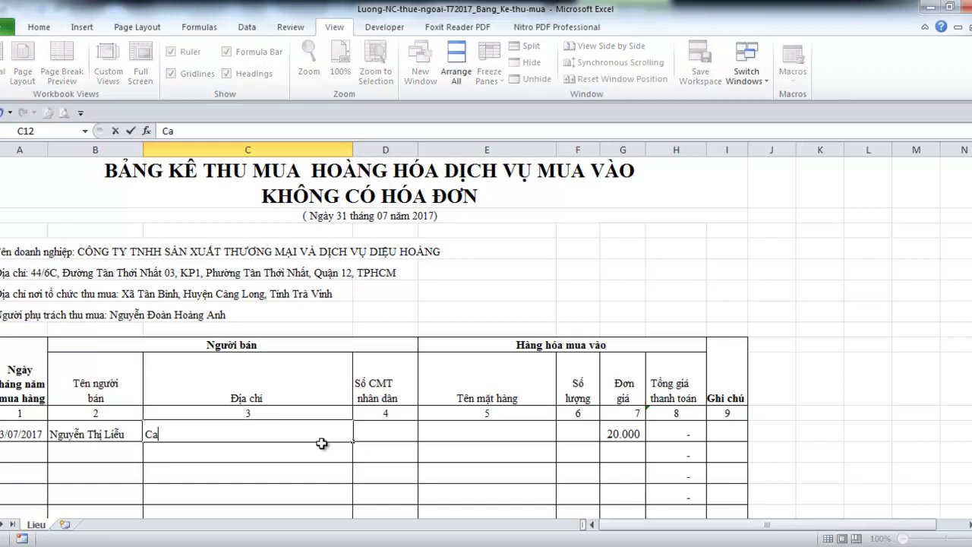
{"action": "type", "text": " nhật"}
{"action": "key", "text": "Return"}
{"action": "key", "text": "Up"}
{"action": "key", "text": "Right"}
{"action": "key", "text": "Left"}
{"action": "key", "text": "ctrl+c"}
{"action": "key", "text": "Right"}
{"action": "key", "text": "ctrl+v"}
Enter the item name 'Quần short jean' in E12
{"action": "key", "text": "Right"}
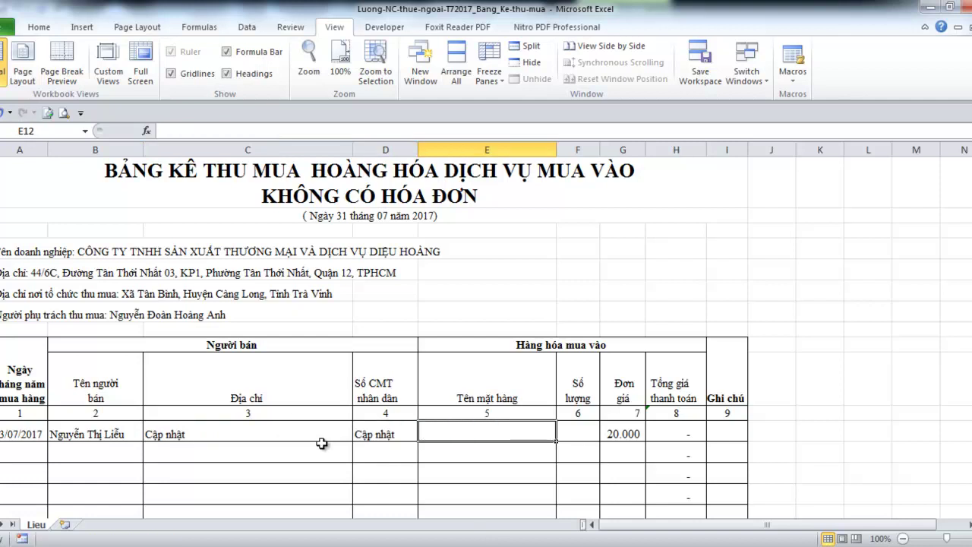
{"action": "type", "text": "Quân"}
{"action": "type", "text": " short"}
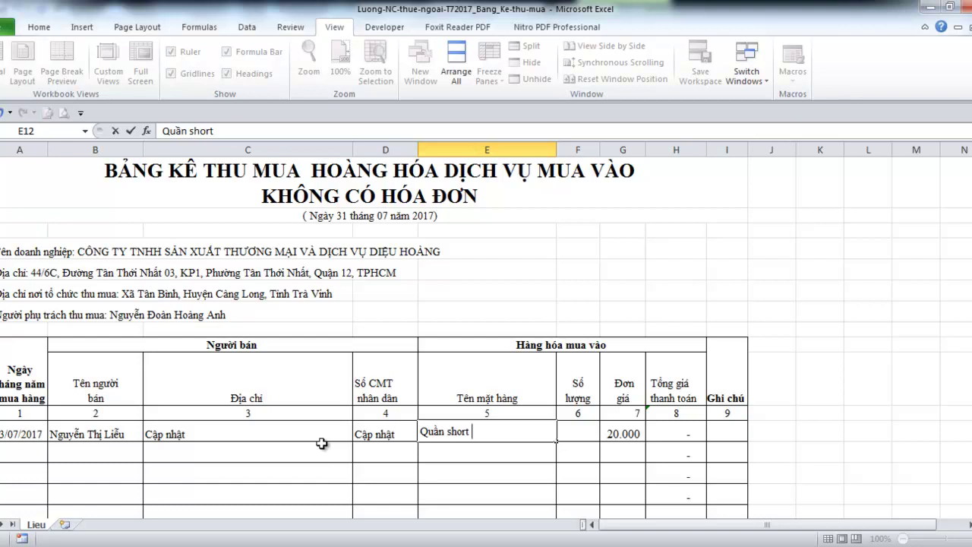
{"action": "type", "text": " jean"}
{"action": "key", "text": "Tab"}
{"action": "key", "text": "alt+Tab"}
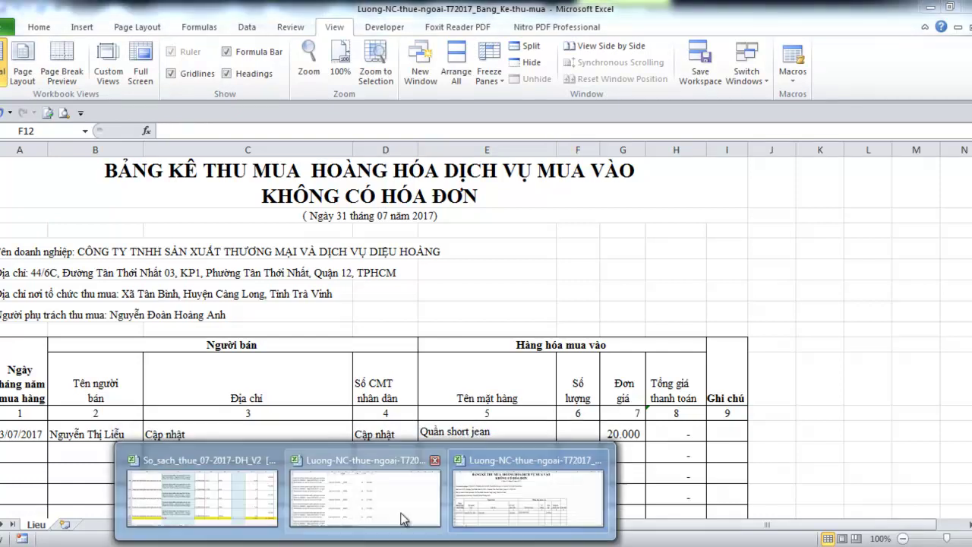
On the Ban-ra sheet, select the quantities from F4 downward to read their sum
{"action": "left_click", "coordinate": [403, 517]}
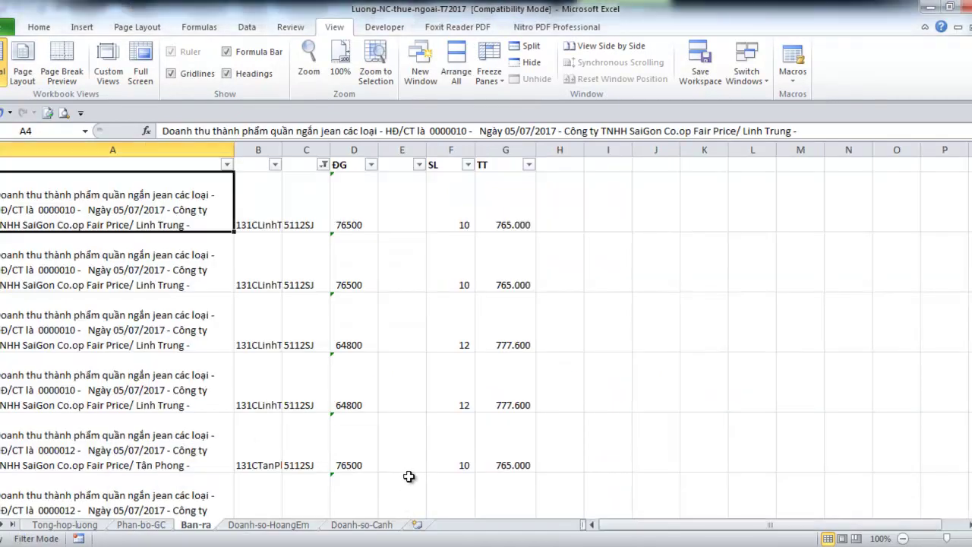
{"action": "left_click", "coordinate": [456, 210]}
{"action": "left_click_drag", "start_coordinate": [456, 209], "coordinate": [470, 430]}
{"action": "scroll", "coordinate": [469, 432], "scroll_direction": "down", "scroll_amount": 1}
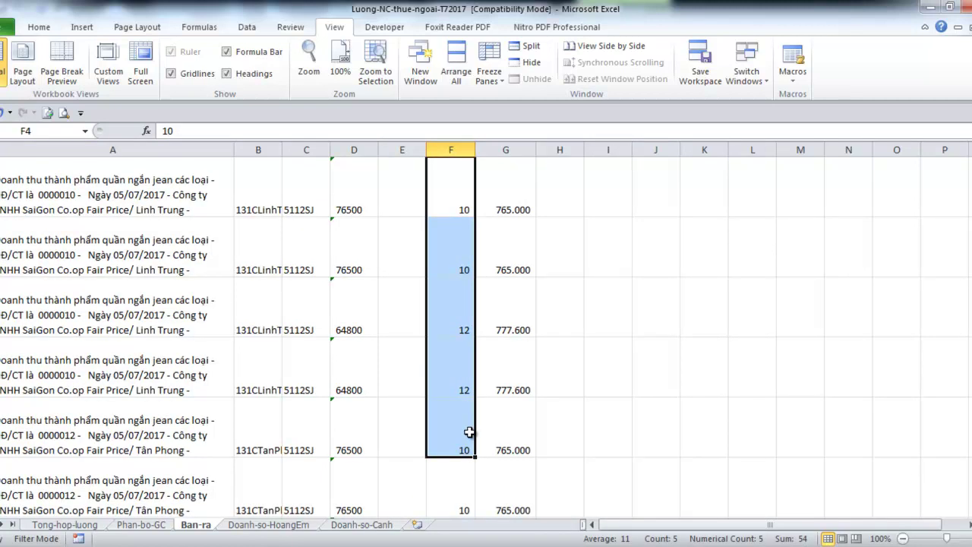
{"action": "scroll", "coordinate": [469, 432], "scroll_direction": "down", "scroll_amount": 1}
{"action": "left_click_drag", "start_coordinate": [467, 321], "coordinate": [466, 321]}
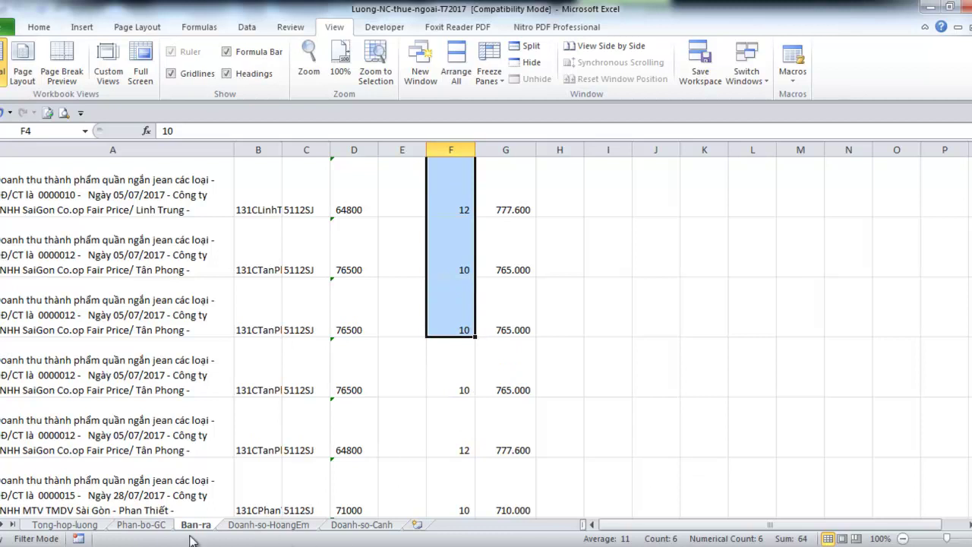
Compare with Tong-hop-luong, then adjust the column F selection to end at the 64800 row, summing 86
{"action": "left_click", "coordinate": [107, 524]}
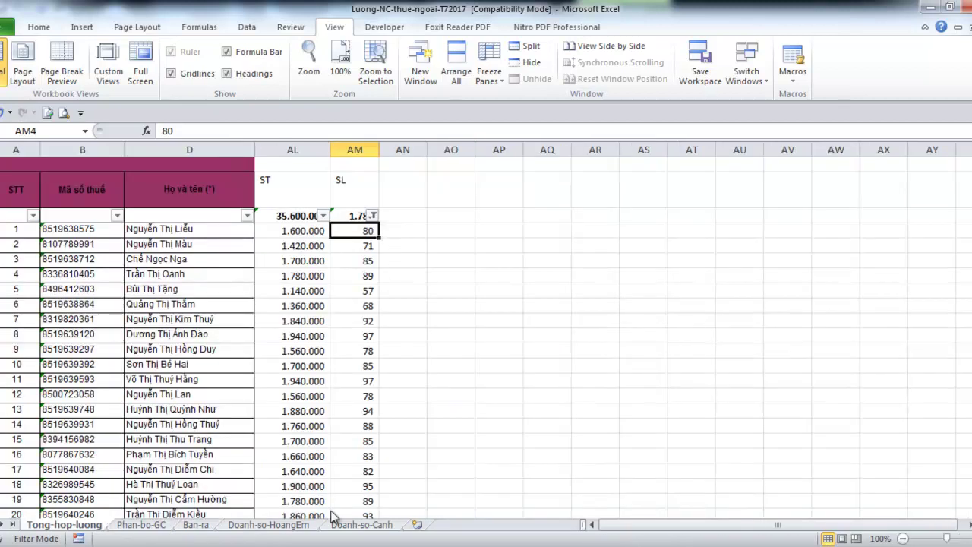
{"action": "left_click", "coordinate": [203, 526]}
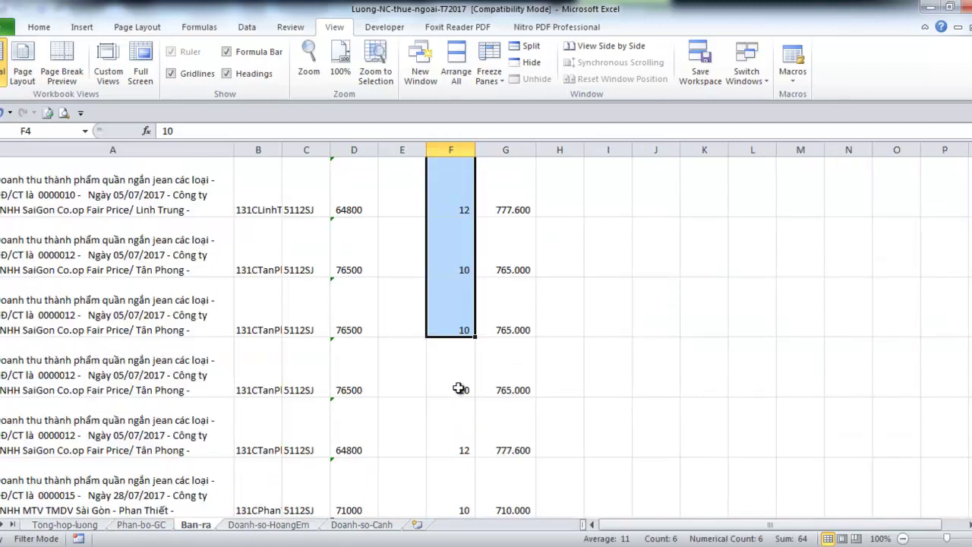
{"action": "left_click", "coordinate": [457, 414], "text": "shift"}
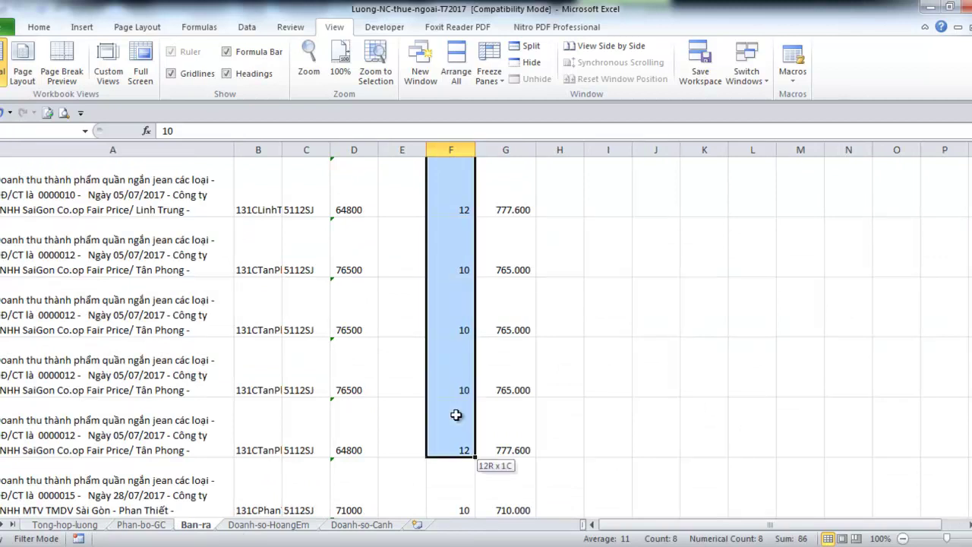
{"action": "scroll", "coordinate": [462, 433], "scroll_direction": "down", "scroll_amount": 1}
{"action": "left_click", "coordinate": [465, 320], "text": "shift"}
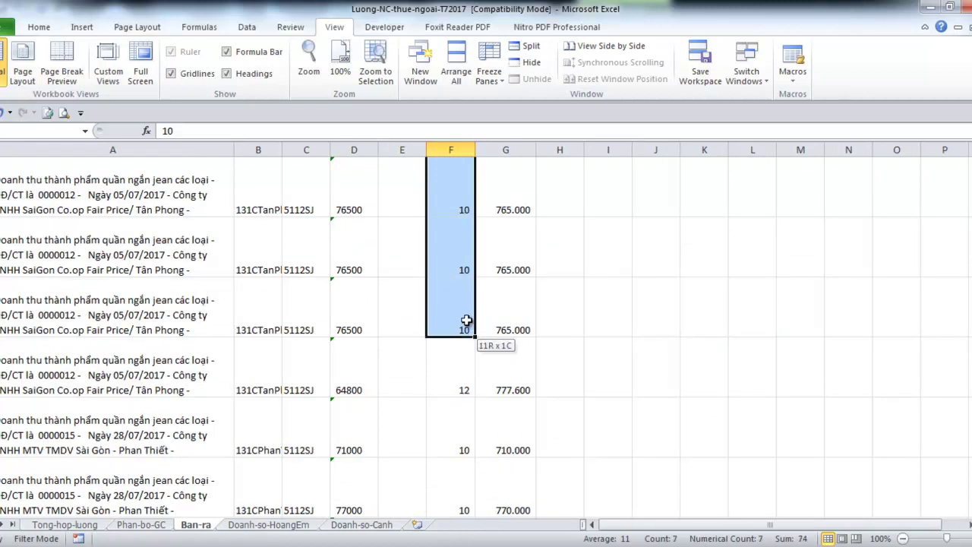
{"action": "left_click", "coordinate": [463, 385], "text": "shift"}
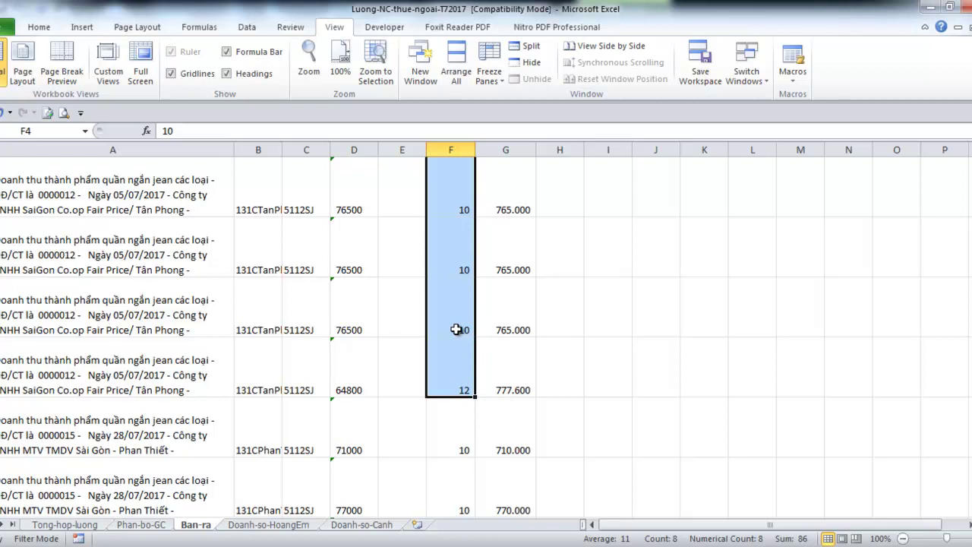
Enter a first =SUM formula in H15 over the quantities up column F
{"action": "left_click", "coordinate": [571, 369]}
{"action": "type", "text": "=sum"}
{"action": "type", "text": "*"}
{"action": "key", "text": "BackSpace"}
{"action": "type", "text": "("}
{"action": "key", "text": "Left"}
{"action": "key", "text": "Left"}
{"action": "key", "text": "ctrl+shift+Up"}
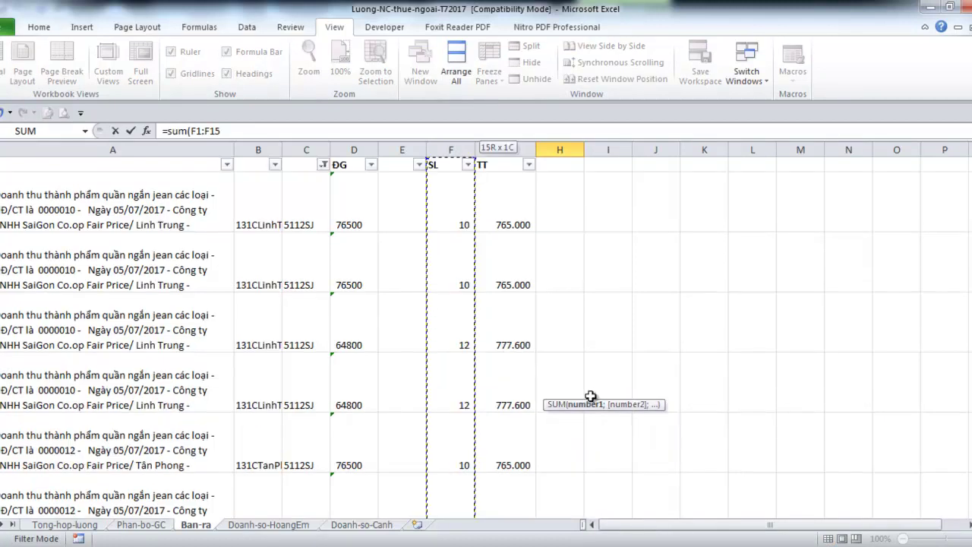
{"action": "key", "text": "ctrl+Return"}
Re-enter the column F =SUM formula, giving 142, then clear it from H15
{"action": "type", "text": "=sum("}
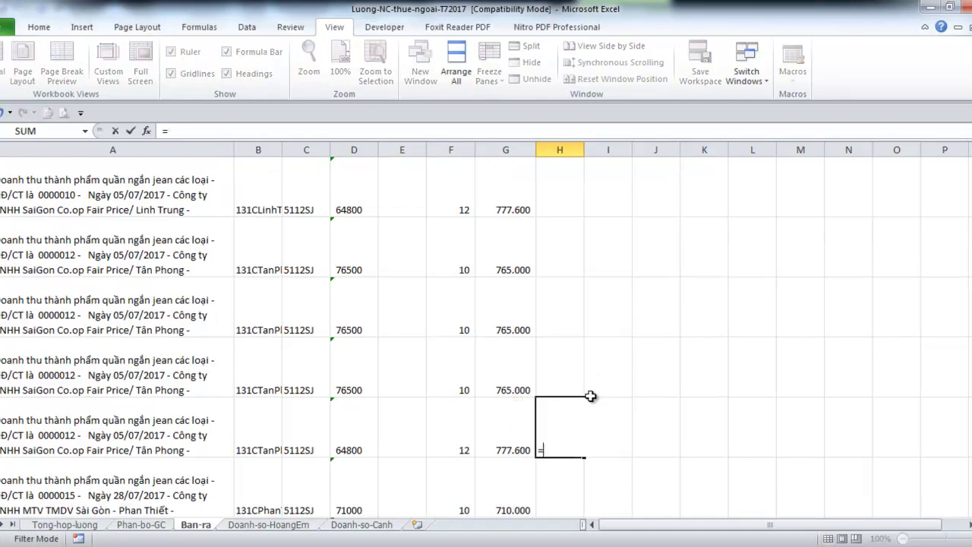
{"action": "key", "text": "Left"}
{"action": "key", "text": "Left"}
{"action": "key", "text": "shift+Up"}
{"action": "key", "text": "ctrl+shift+Up"}
{"action": "key", "text": "Return"}
{"action": "key", "text": "Up"}
{"action": "key", "text": "Delete"}
Select the quantities in column F from F4 downward
{"action": "key", "text": "Left"}
{"action": "key", "text": "Left"}
{"action": "key", "text": "Up"}
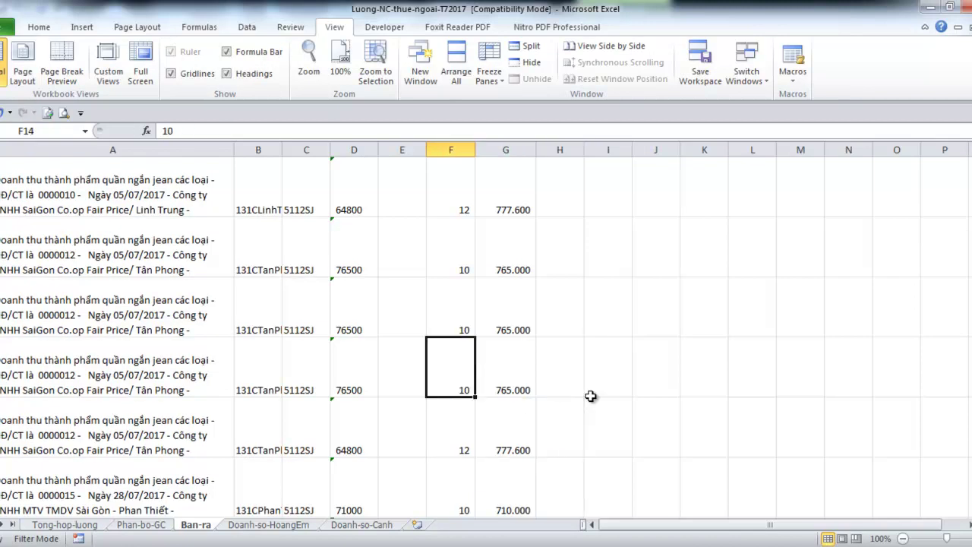
{"action": "key", "text": "ctrl+Up"}
{"action": "key", "text": "shift+Down"}
{"action": "key", "text": "shift+Down"}
{"action": "key", "text": "shift+Down"}
{"action": "key", "text": "shift+Down"}
{"action": "key", "text": "shift+Down"}
{"action": "key", "text": "shift+Down"}
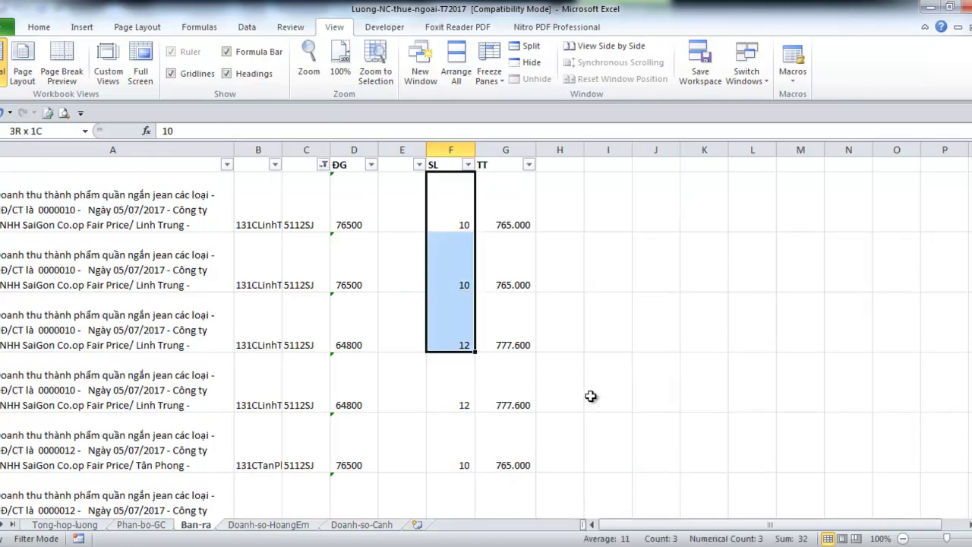
{"action": "key", "text": "shift+Down"}
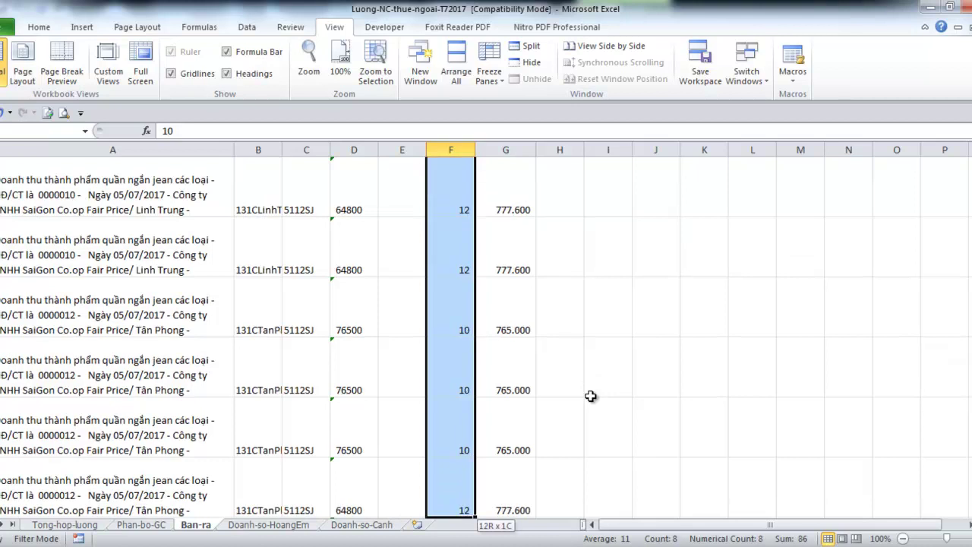
{"action": "scroll", "coordinate": [591, 396], "scroll_direction": "down", "scroll_amount": 1}
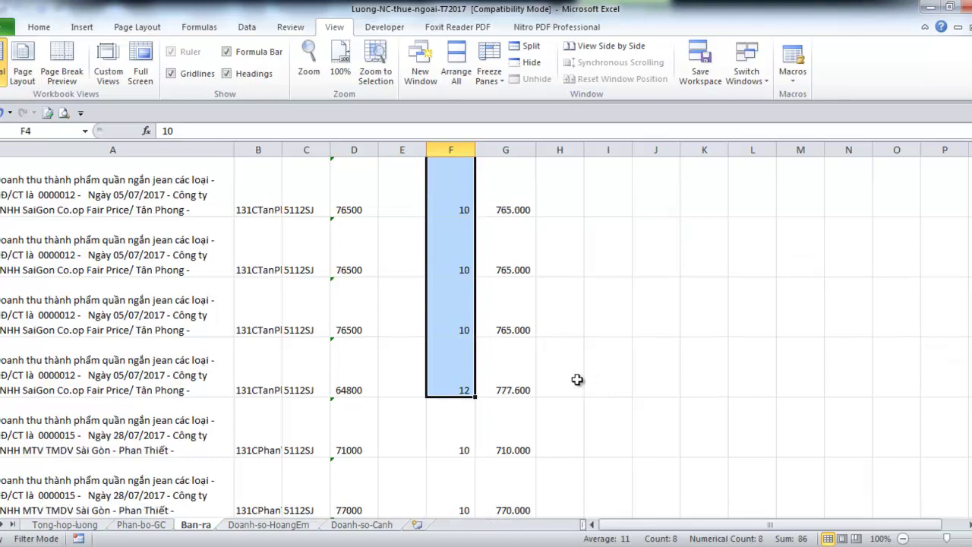
Enter =SUM(F4:F15) in H15, totalling 142
{"action": "left_click", "coordinate": [573, 381]}
{"action": "type", "text": "=sum("}
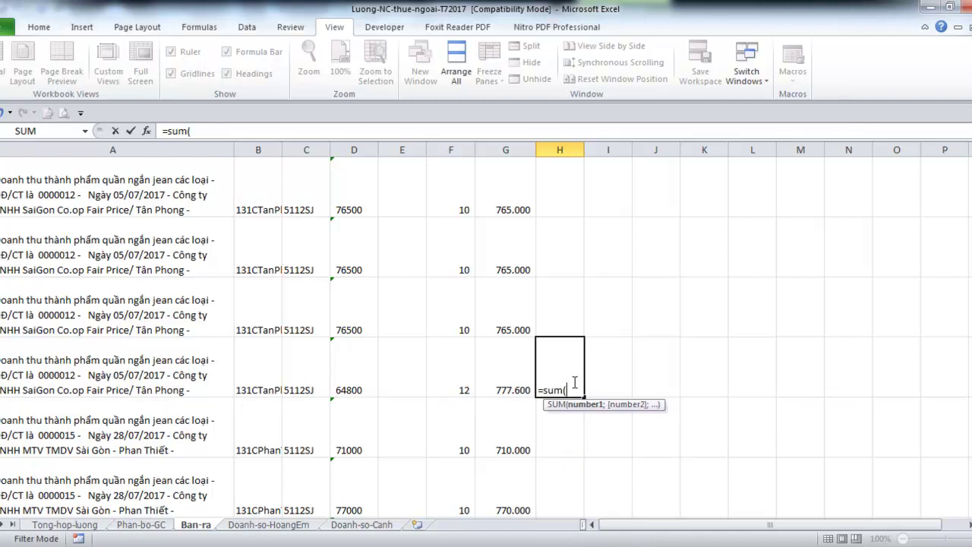
{"action": "key", "text": "Left"}
{"action": "key", "text": "Left"}
{"action": "key", "text": "Right"}
{"action": "key", "text": "Left"}
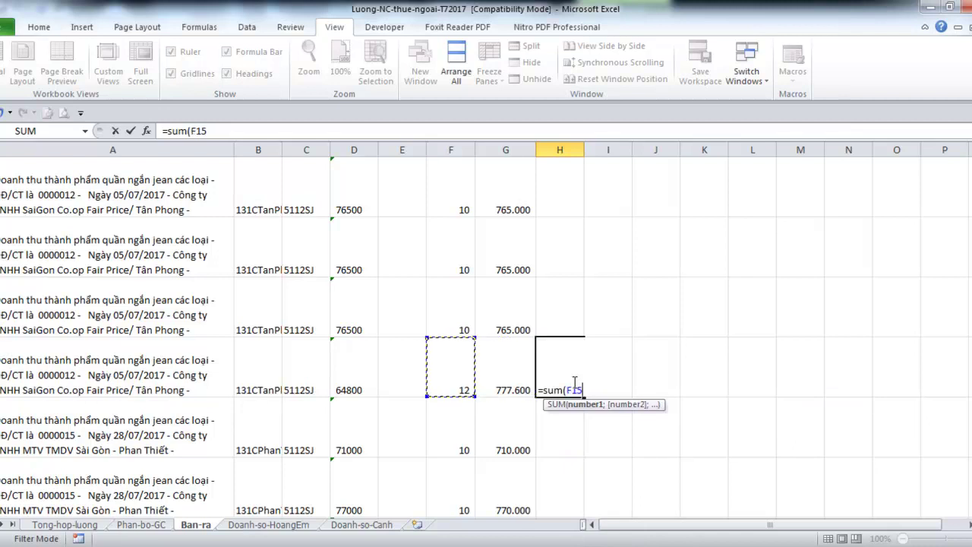
{"action": "key", "text": "ctrl+shift+Up"}
{"action": "key", "text": "Return"}
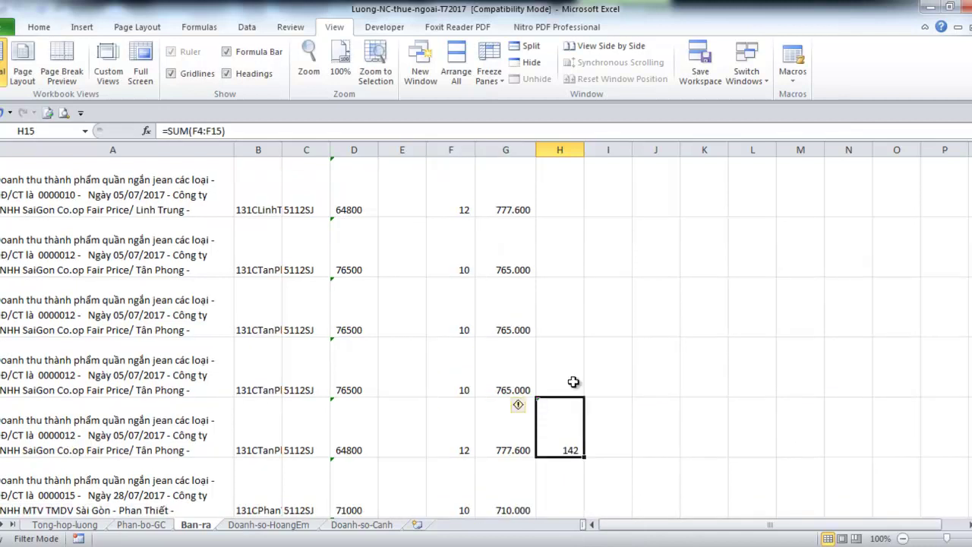
{"action": "key", "text": "Left"}
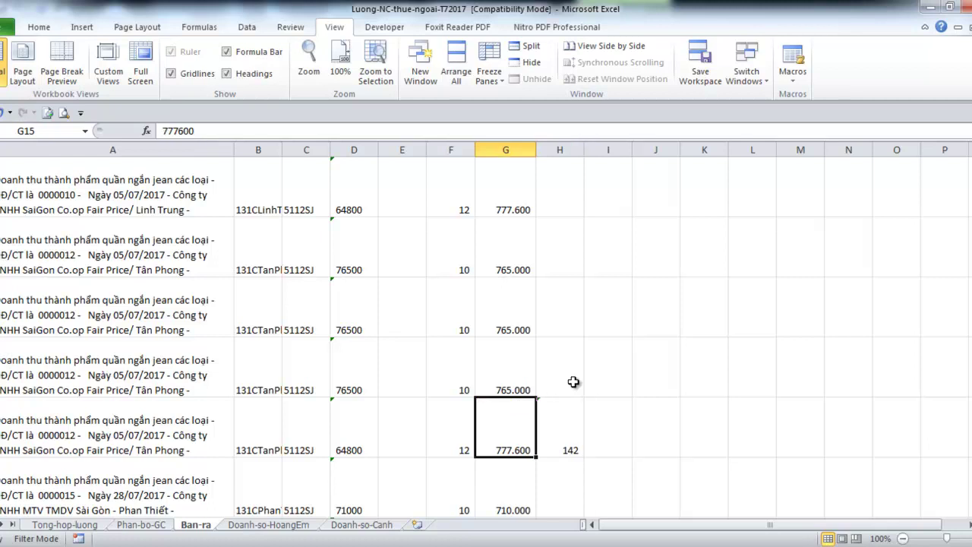
{"action": "key", "text": "Home"}
{"action": "key", "text": "Up"}
{"action": "key", "text": "Up"}
{"action": "key", "text": "Up"}
{"action": "key", "text": "Up"}
{"action": "key", "text": "Up"}
{"action": "key", "text": "Up"}
{"action": "key", "text": "Up"}
{"action": "key", "text": "Up"}
{"action": "key", "text": "Up"}
{"action": "key", "text": "Up"}
{"action": "key", "text": "Up"}
{"action": "key", "text": "Up"}
{"action": "key", "text": "Up"}
{"action": "key", "text": "Up"}
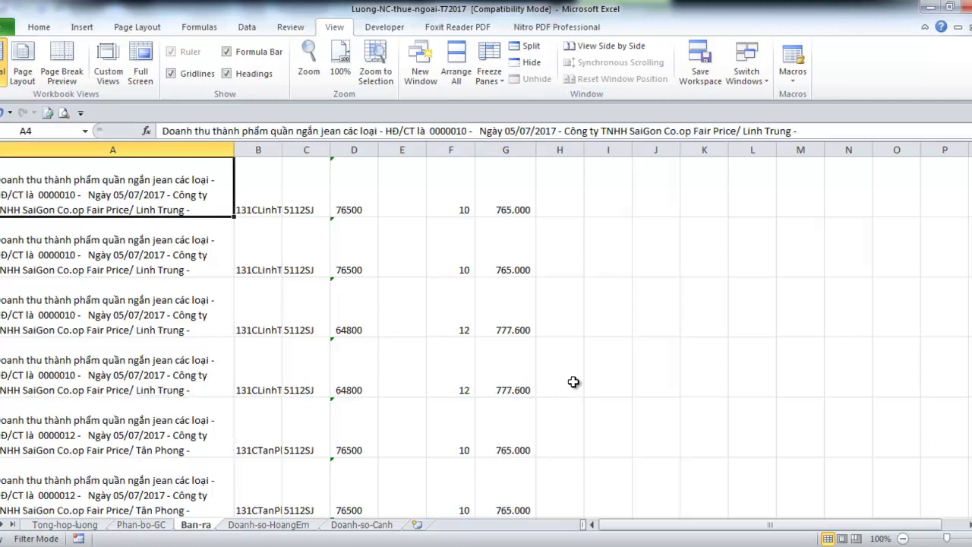
Select the filtered quantity column up from F15 to read a Sum of 86
{"action": "key", "text": "Right"}
{"action": "key", "text": "Right"}
{"action": "key", "text": "Right"}
{"action": "key", "text": "Right"}
{"action": "key", "text": "Down"}
{"action": "key", "text": "Right"}
{"action": "key", "text": "Right"}
{"action": "key", "text": "Right"}
{"action": "key", "text": "ctrl+Down"}
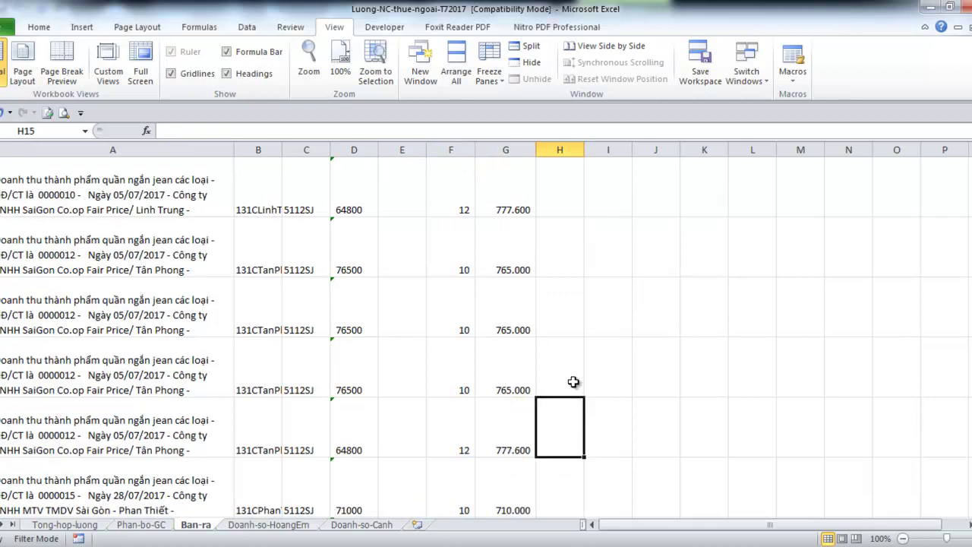
{"action": "key", "text": "Left"}
{"action": "key", "text": "Left"}
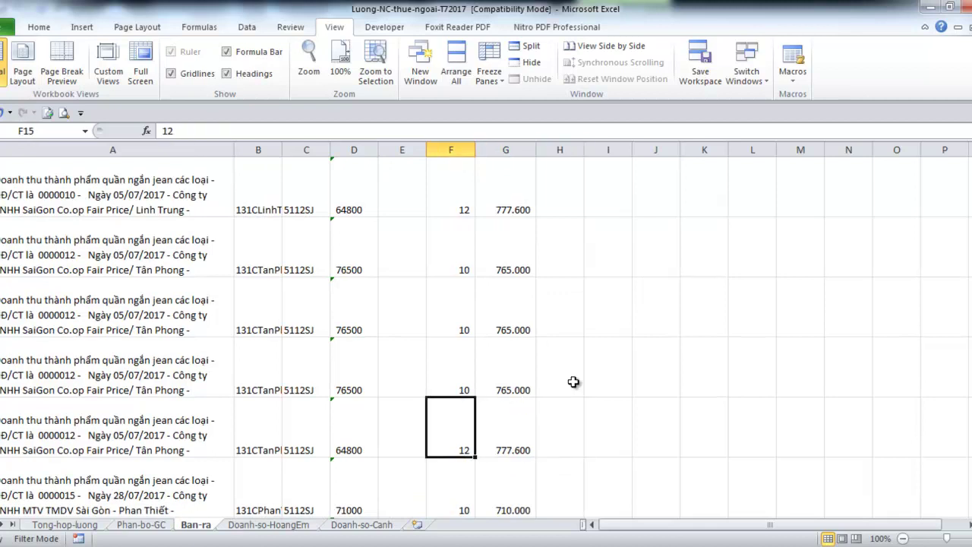
{"action": "key", "text": "ctrl+shift+Up"}
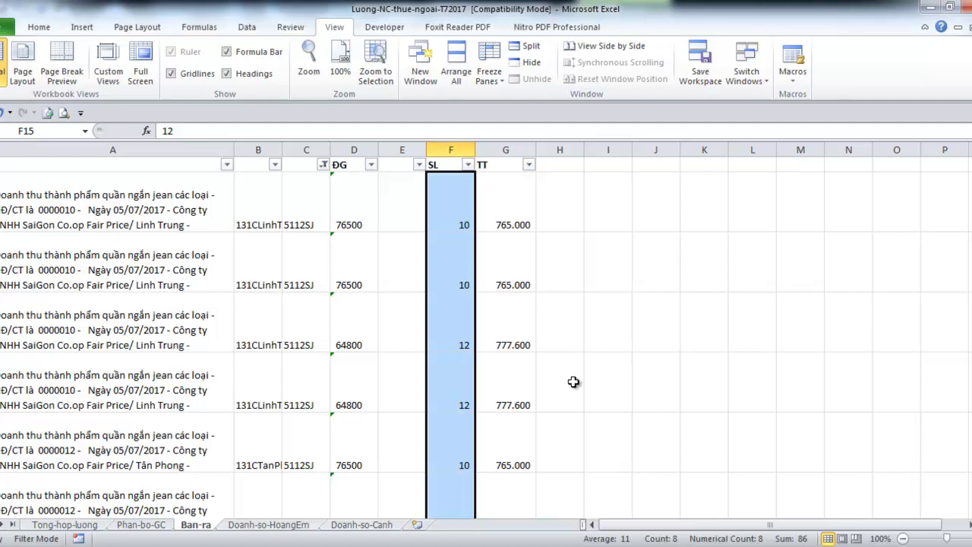
{"action": "scroll", "coordinate": [599, 405], "scroll_direction": "down", "scroll_amount": 2}
Type 86 into H15, glance through neighbouring sheets, then bring Word's Document2 forward
{"action": "left_click", "coordinate": [564, 439]}
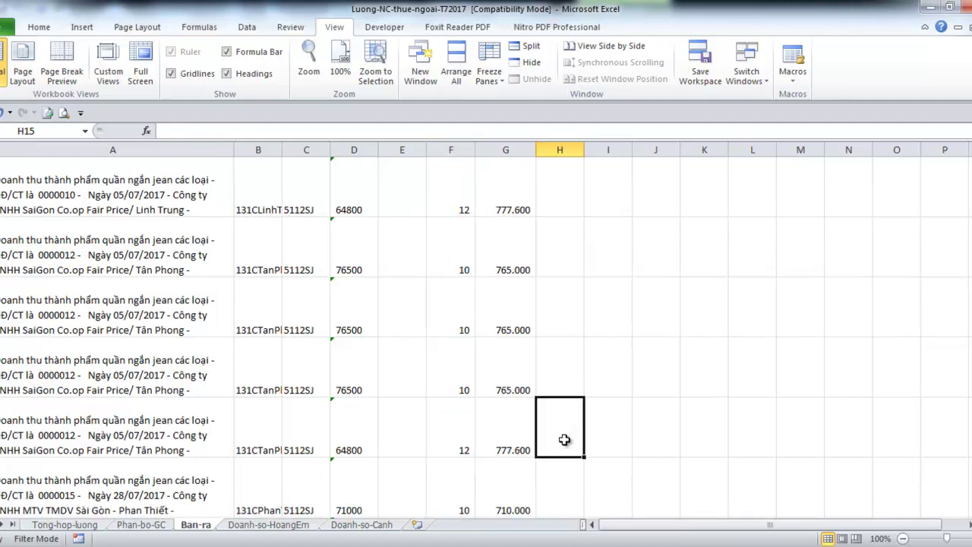
{"action": "type", "text": "86"}
{"action": "key", "text": "ctrl+Return"}
{"action": "key", "text": "Left"}
{"action": "key", "text": "Right"}
{"action": "key", "text": "ctrl+Page_Up"}
{"action": "key", "text": "ctrl+Page_Up"}
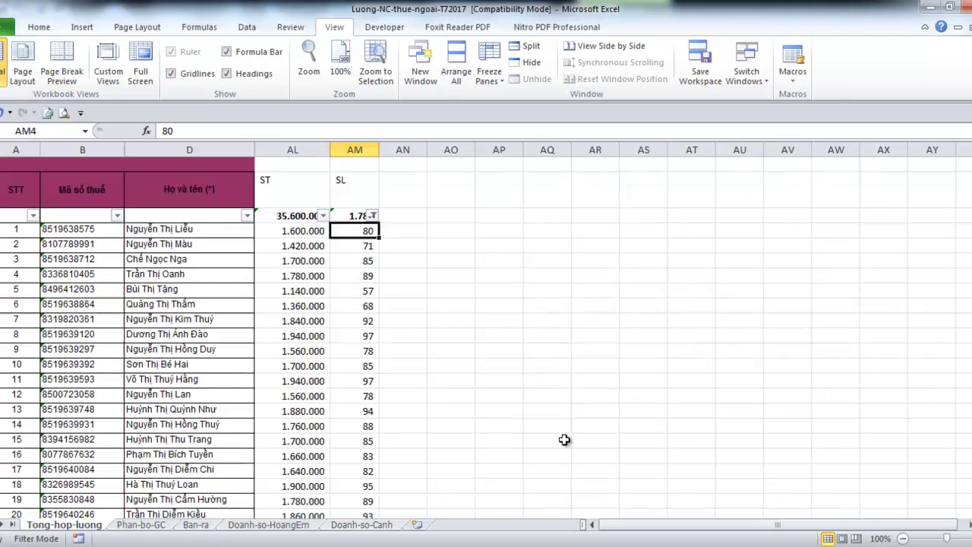
{"action": "key", "text": "ctrl+Page_Down"}
{"action": "key", "text": "ctrl+Page_Down"}
{"action": "key", "text": "ctrl+Page_Down"}
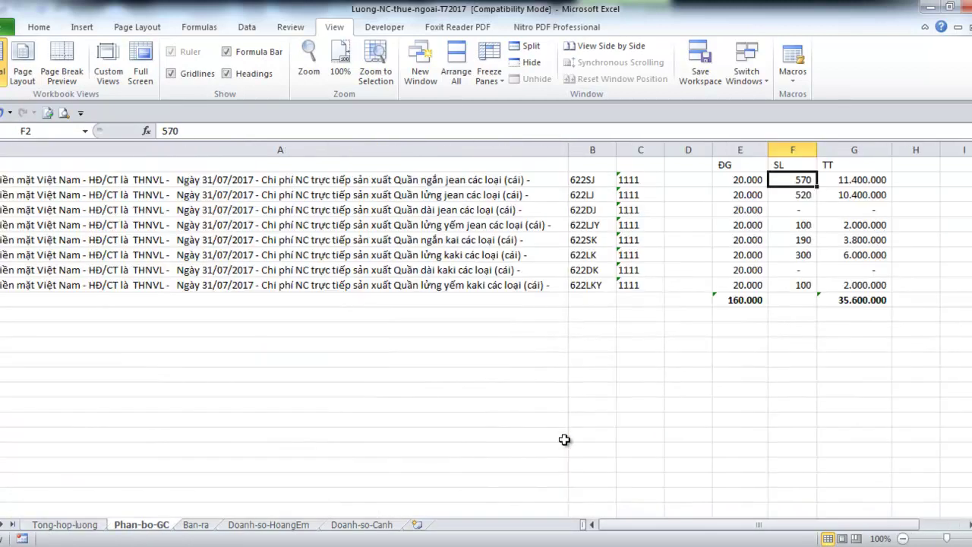
{"action": "key", "text": "ctrl+Page_Up"}
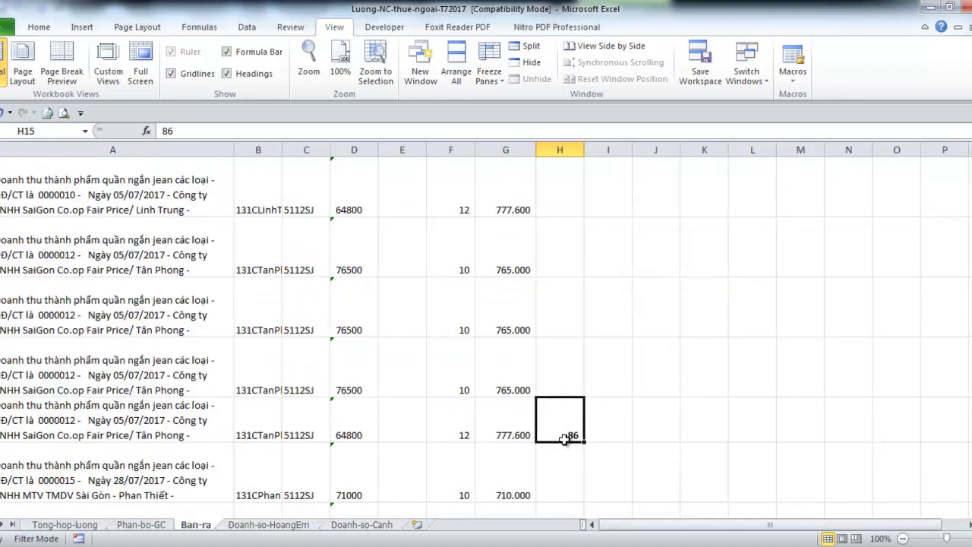
{"action": "key", "text": "Right"}
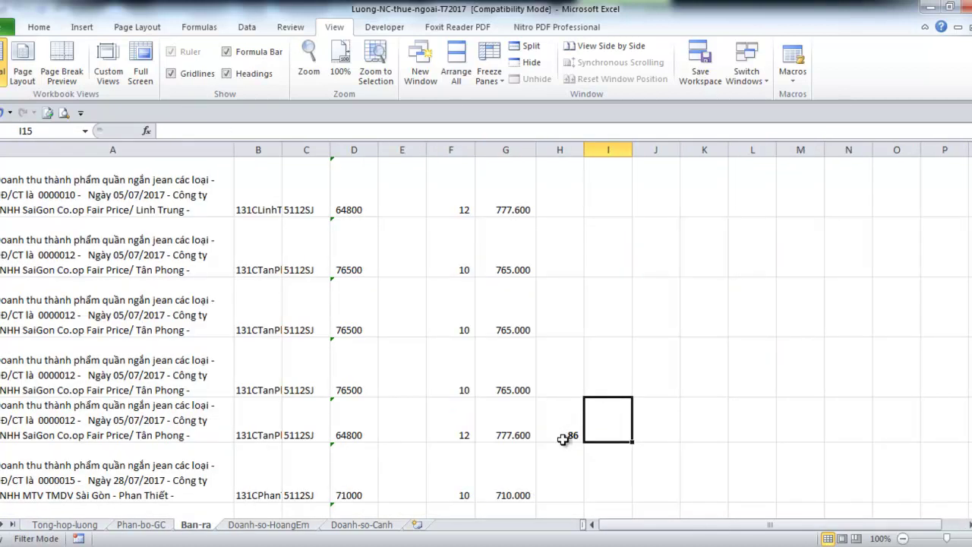
{"action": "left_click", "coordinate": [319, 543]}
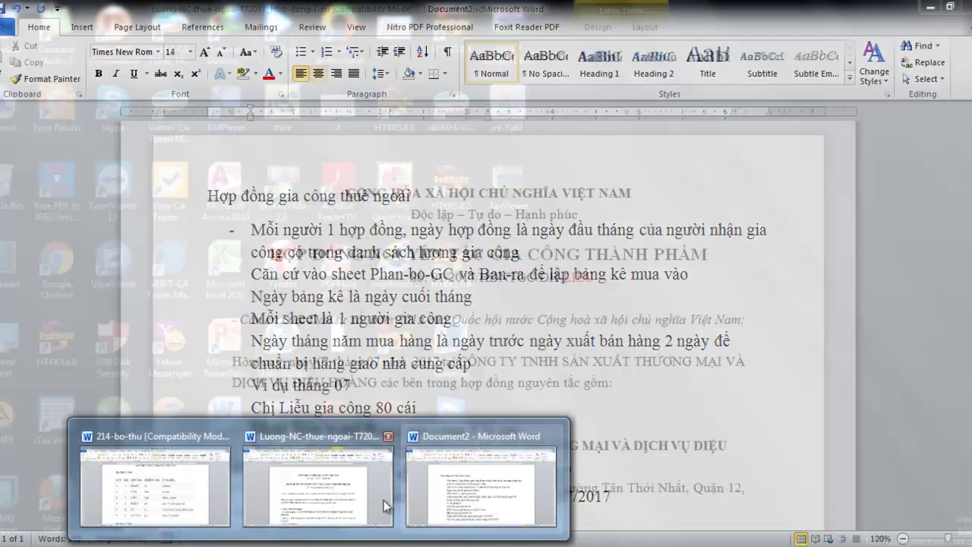
{"action": "left_click", "coordinate": [426, 524]}
Note that 86 were sold but the first worker processed 80, 6 going elsewhere; open Bang_Ke-thu-mua
{"action": "type", "text": "Tới"}
{"action": "type", "text": " đây 1"}
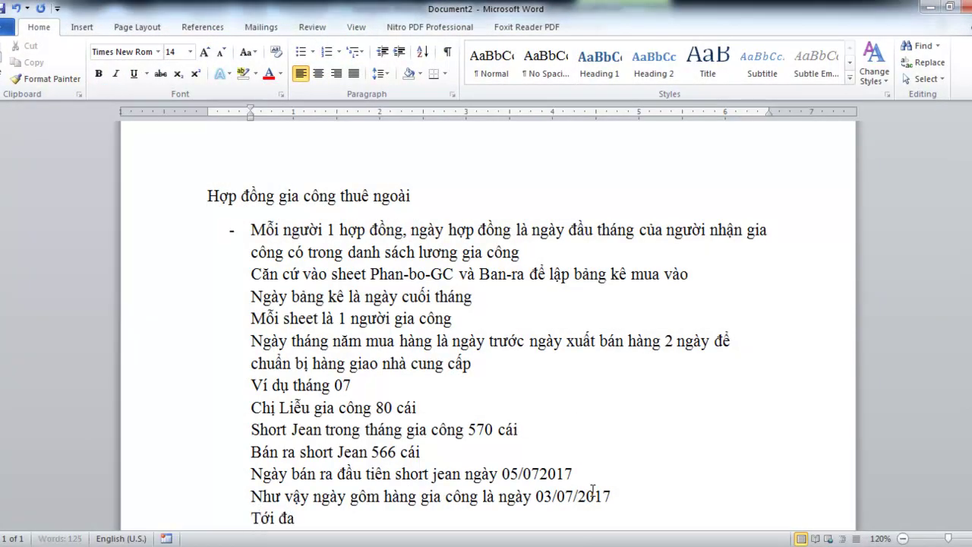
{"action": "type", "text": " ban ra 86"}
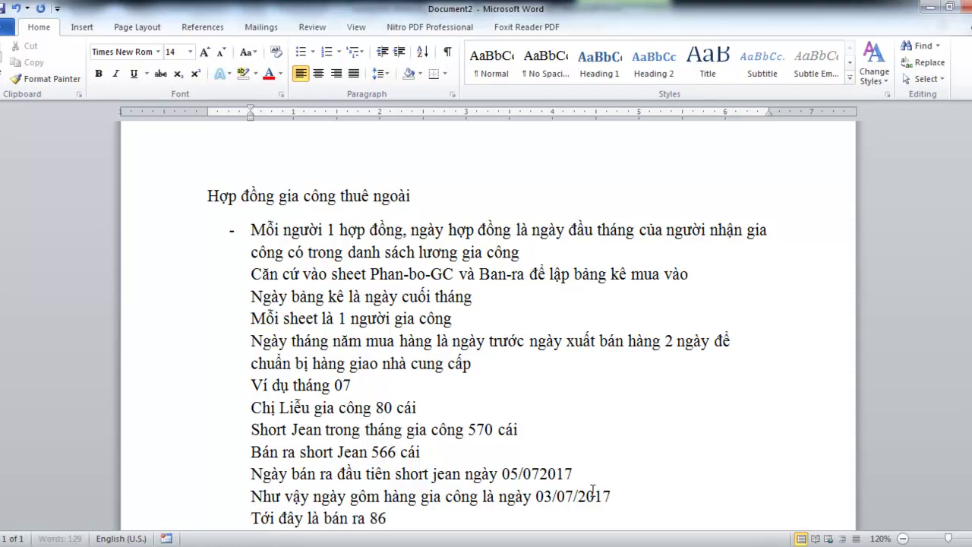
{"action": "type", "text": " cái, nhưng chị Liễu GC 80 cái"}
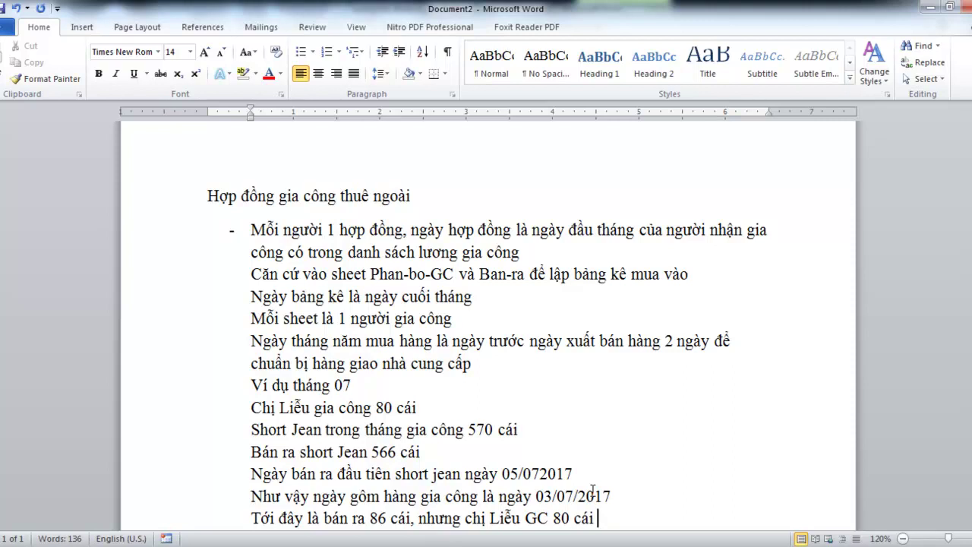
{"action": "type", "text": " còn 6 cai "}
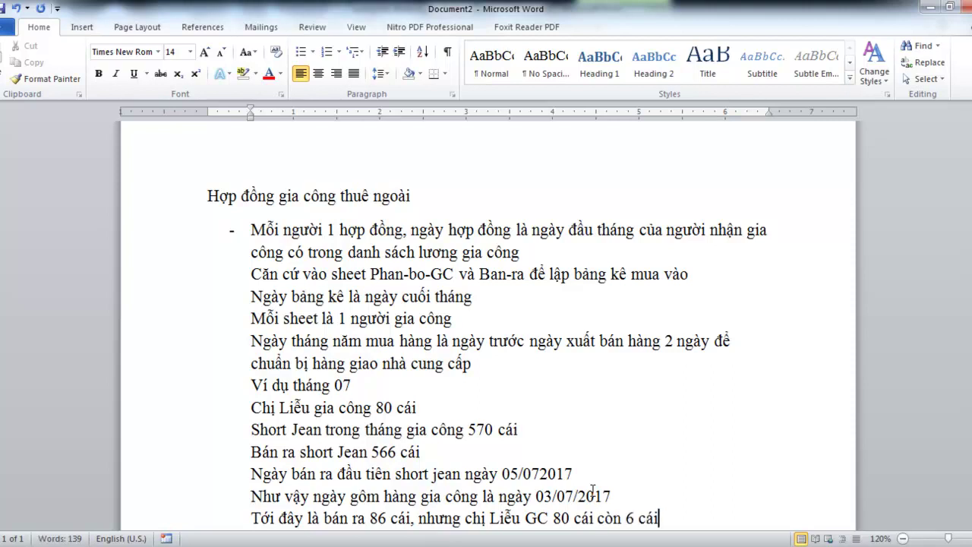
{"action": "type", "text": "qua người khac"}
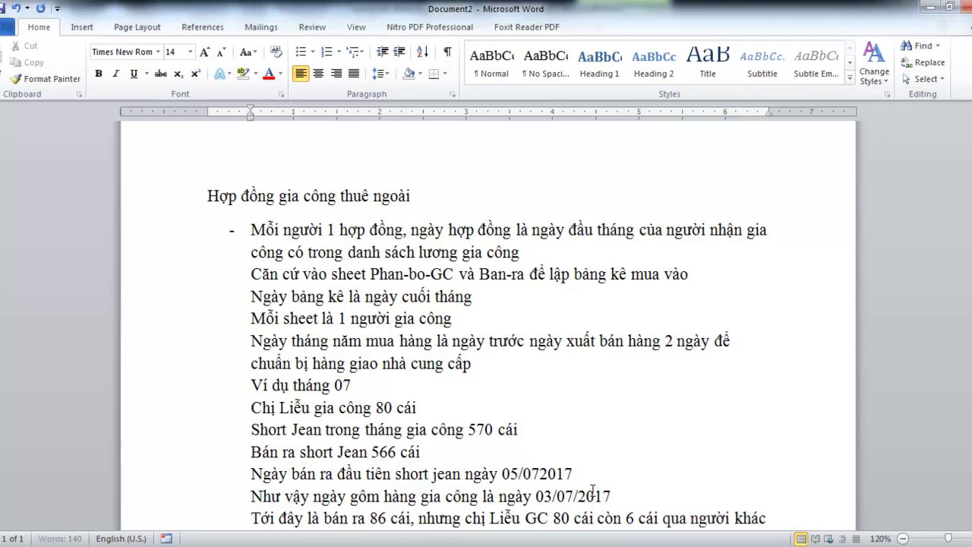
{"action": "key", "text": "Return"}
{"action": "left_click", "coordinate": [364, 543]}
{"action": "left_click", "coordinate": [550, 505]}
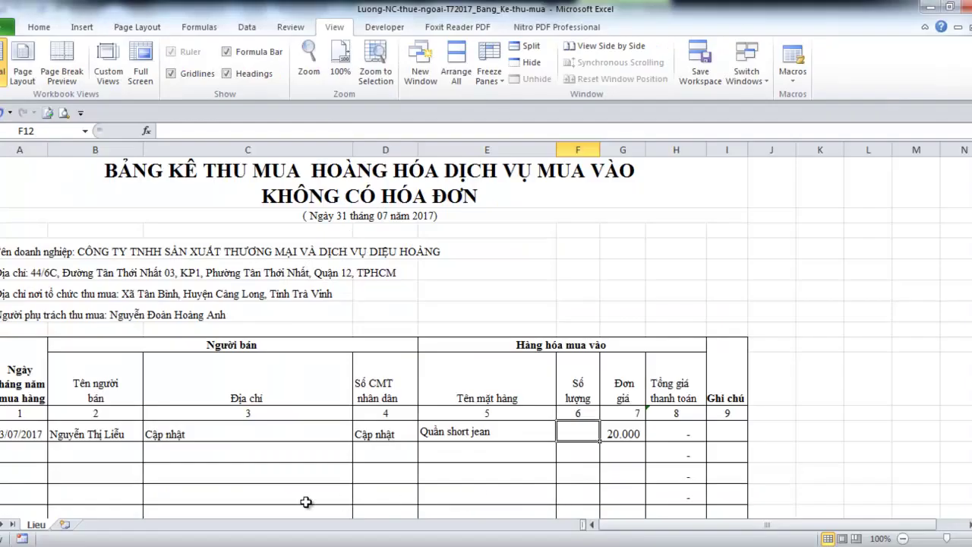
Enter 86 as the F12 quantity, then check the salary workbook's Tong-hop-luong sheet
{"action": "type", "text": "86"}
{"action": "key", "text": "Return"}
{"action": "key", "text": "Up"}
{"action": "left_click", "coordinate": [364, 543]}
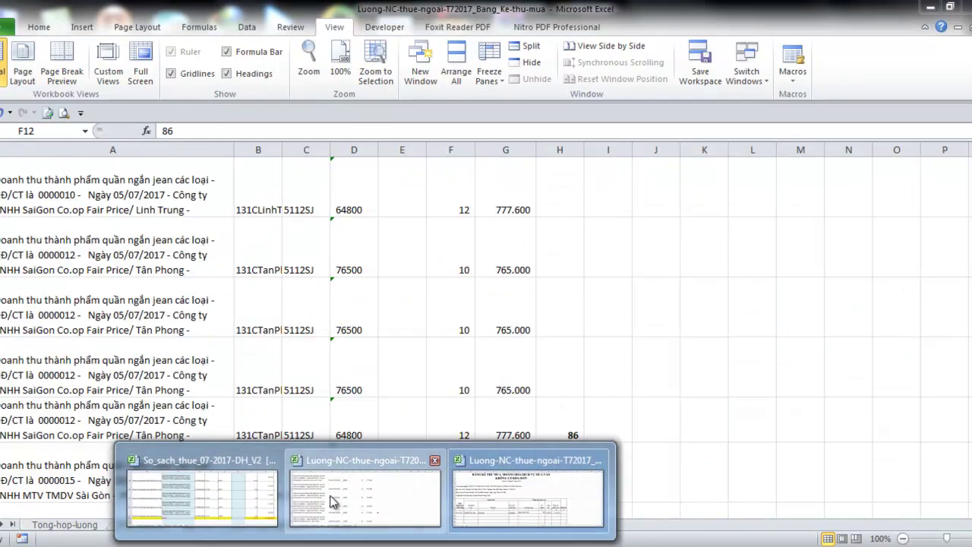
{"action": "left_click", "coordinate": [331, 497]}
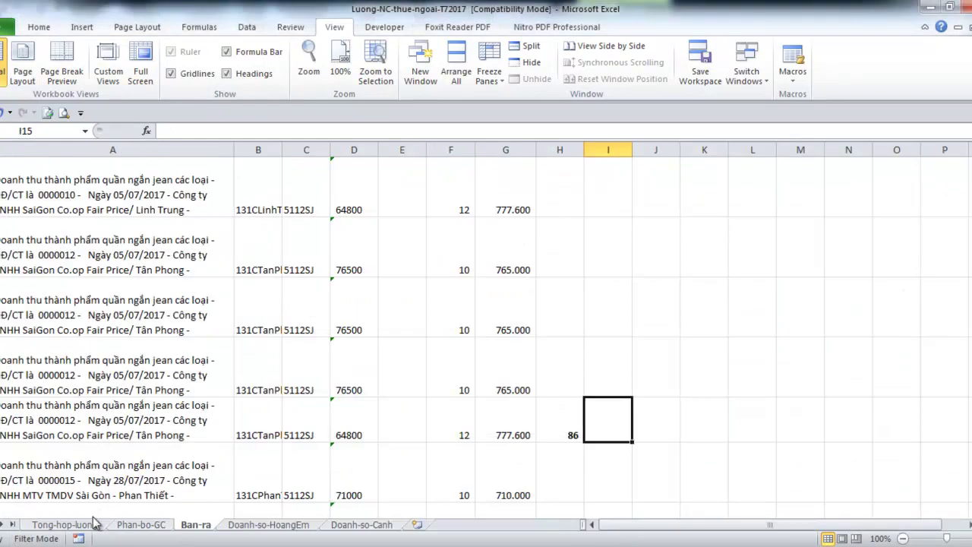
{"action": "left_click", "coordinate": [91, 524]}
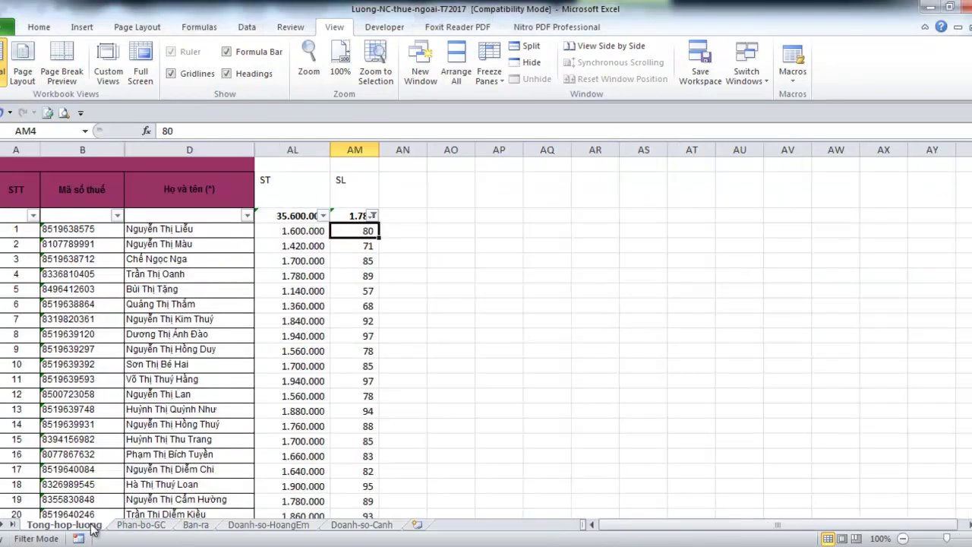
Back in Bang_Ke-thu-mua, change the F12 quantity to 80 and check the H12 total
{"action": "left_click", "coordinate": [364, 543]}
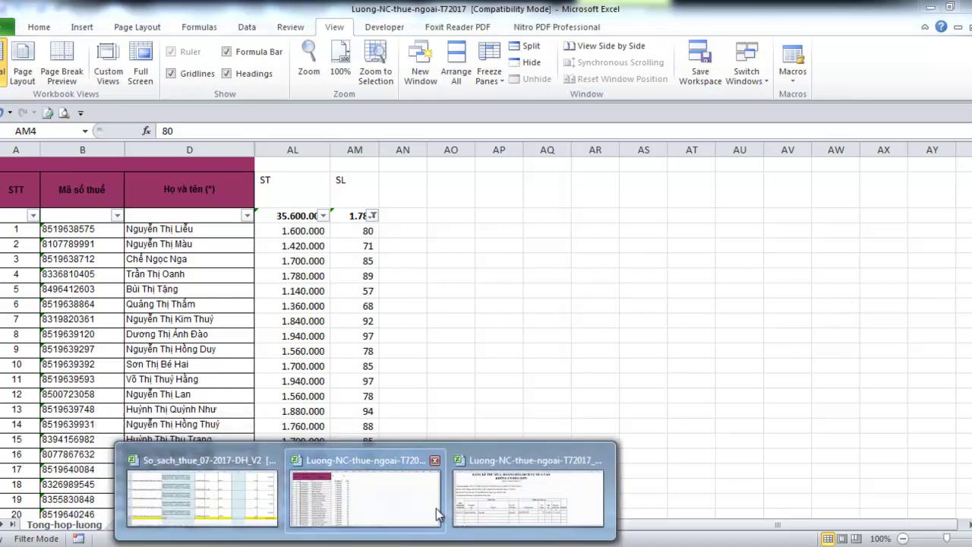
{"action": "left_click", "coordinate": [510, 513]}
{"action": "type", "text": "80"}
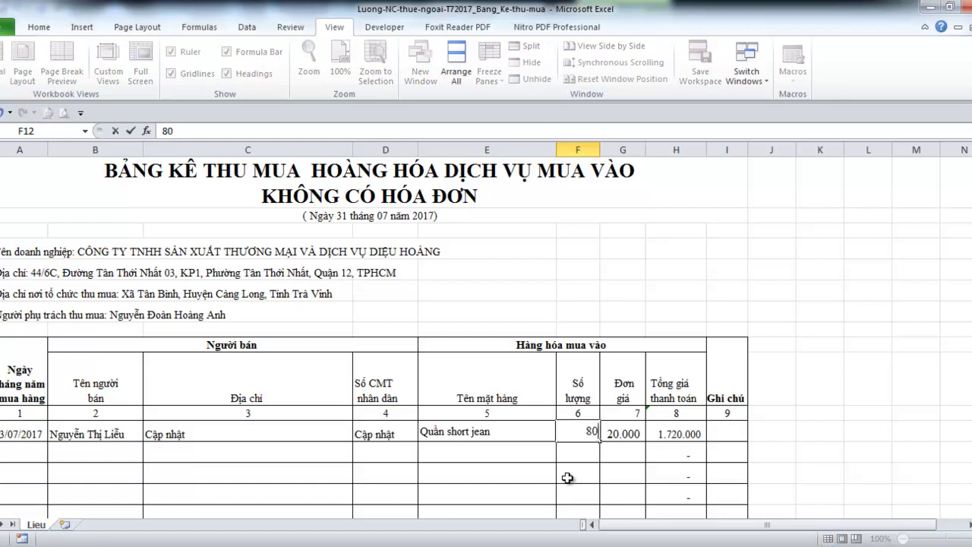
{"action": "key", "text": "Return"}
{"action": "left_click", "coordinate": [665, 431]}
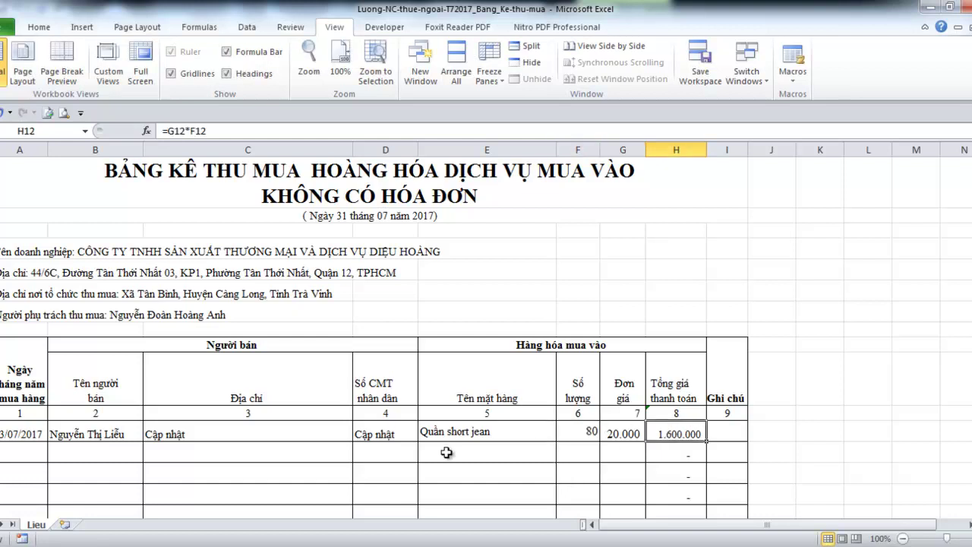
Mark the first worker's 80 as 'Rồi' in AN4, then select empty row 13 in Bang_Ke-thu-mua
{"action": "mouse_move", "coordinate": [377, 508]}
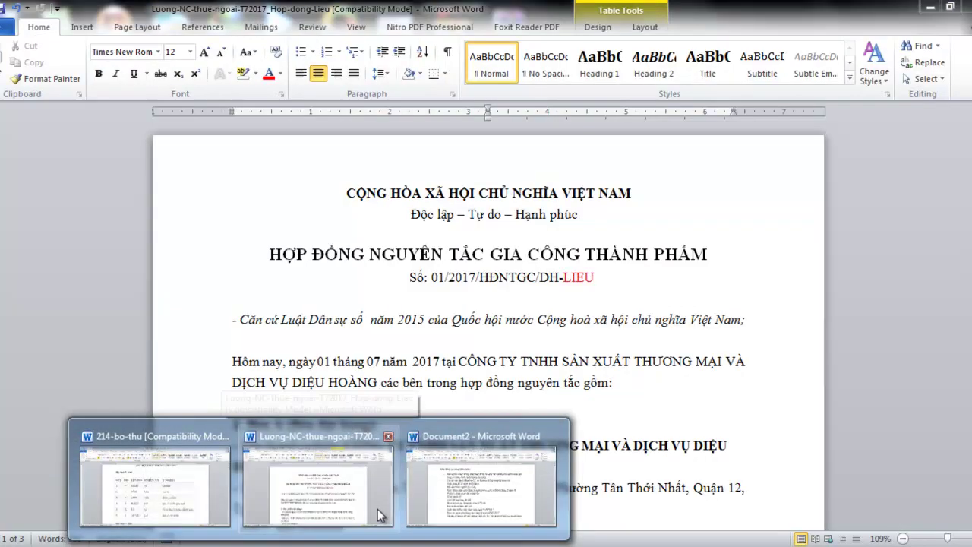
{"action": "left_click", "coordinate": [438, 503]}
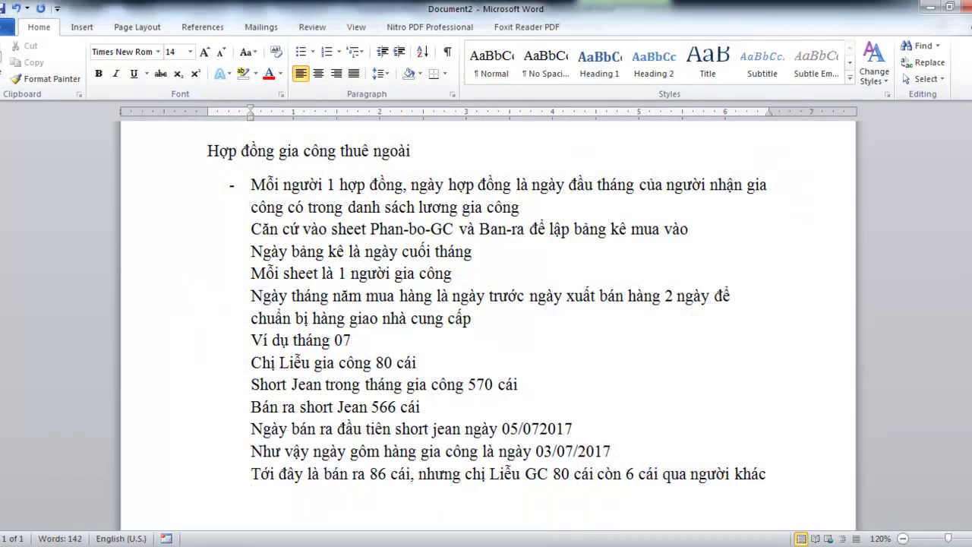
{"action": "mouse_move", "coordinate": [311, 499]}
{"action": "left_click", "coordinate": [310, 500]}
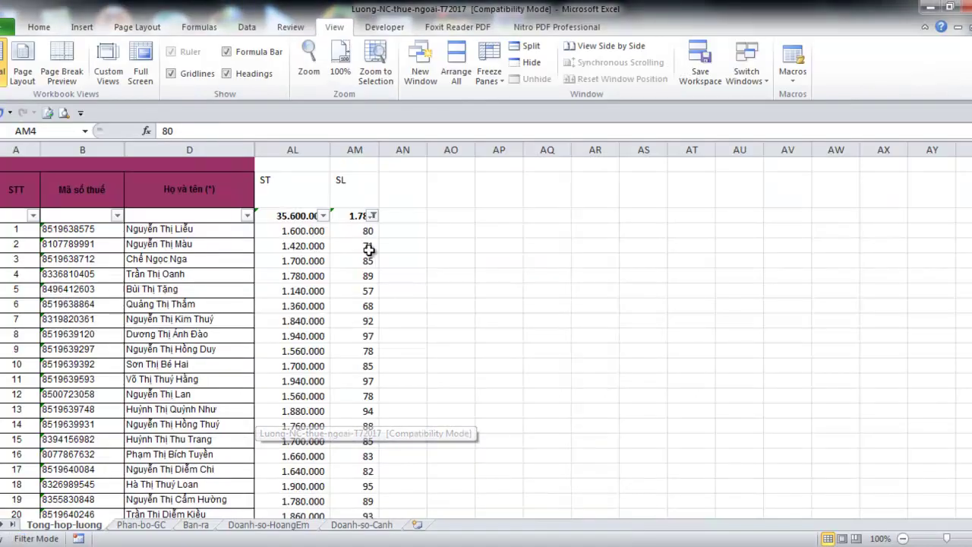
{"action": "left_click", "coordinate": [391, 229]}
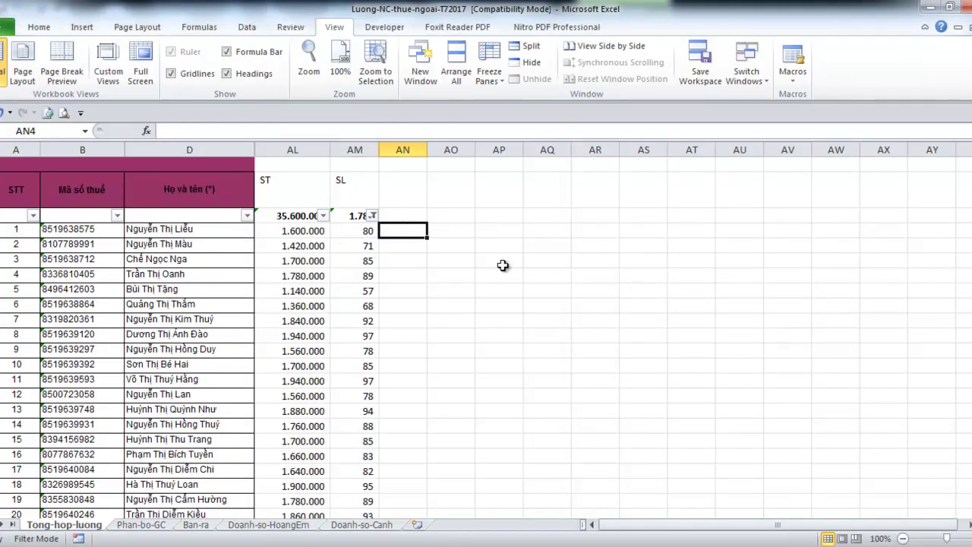
{"action": "type", "text": "Rôồi"}
{"action": "key", "text": "Return"}
{"action": "key", "text": "Up"}
{"action": "left_click", "coordinate": [298, 230]}
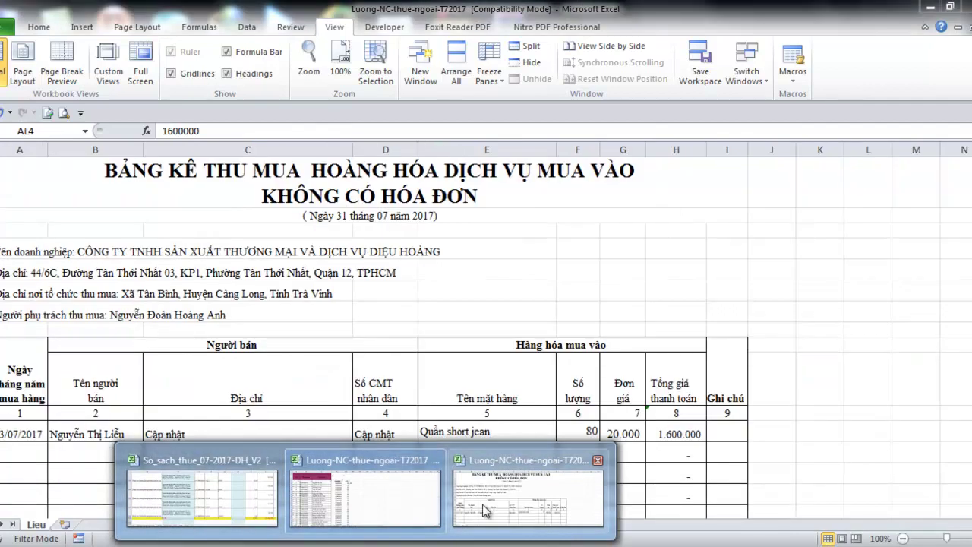
{"action": "left_click", "coordinate": [483, 504]}
{"action": "left_click", "coordinate": [2, 452]}
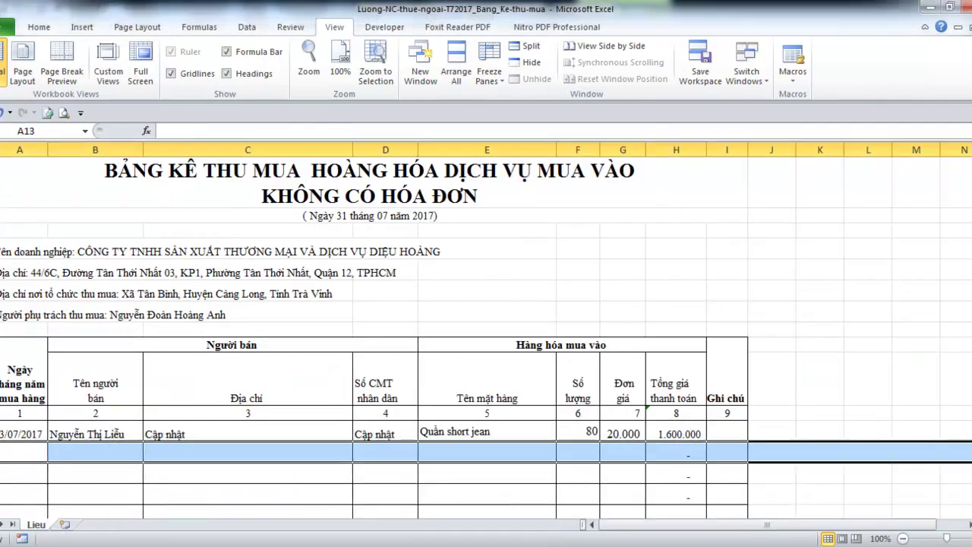
Delete the empty table rows 13–18
{"action": "scroll", "coordinate": [12, 473], "scroll_direction": "down", "scroll_amount": 2}
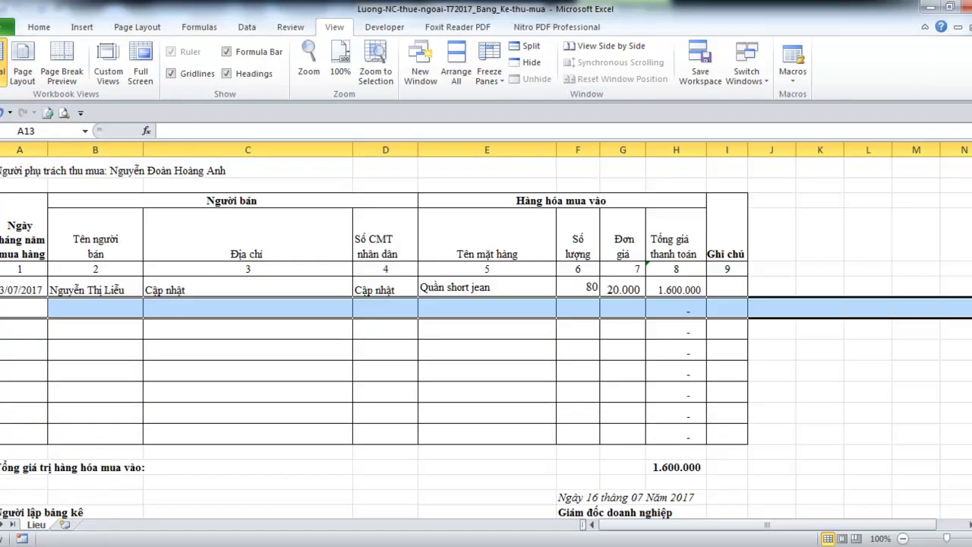
{"action": "left_click_drag", "start_coordinate": [3, 308], "coordinate": [2, 412]}
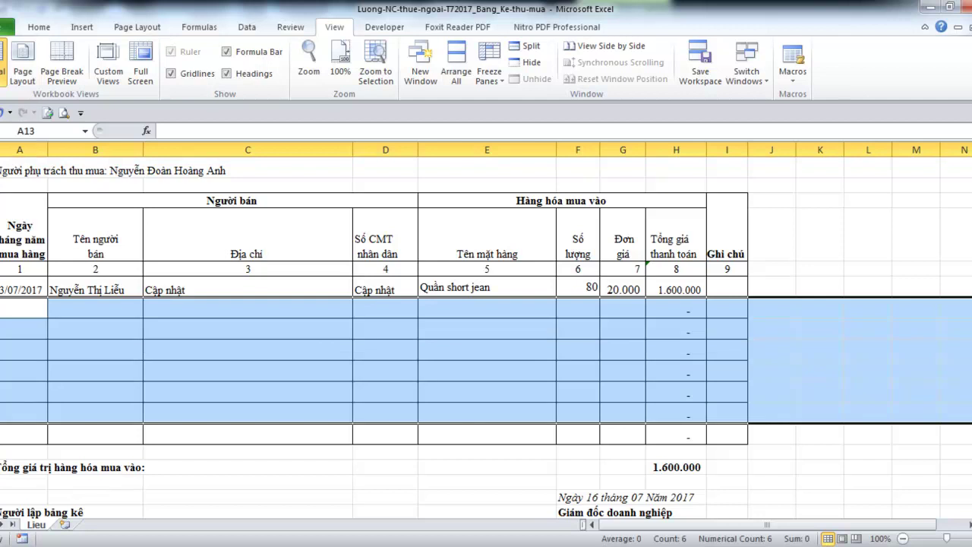
{"action": "right_click", "coordinate": [2, 412]}
{"action": "left_click", "coordinate": [29, 323]}
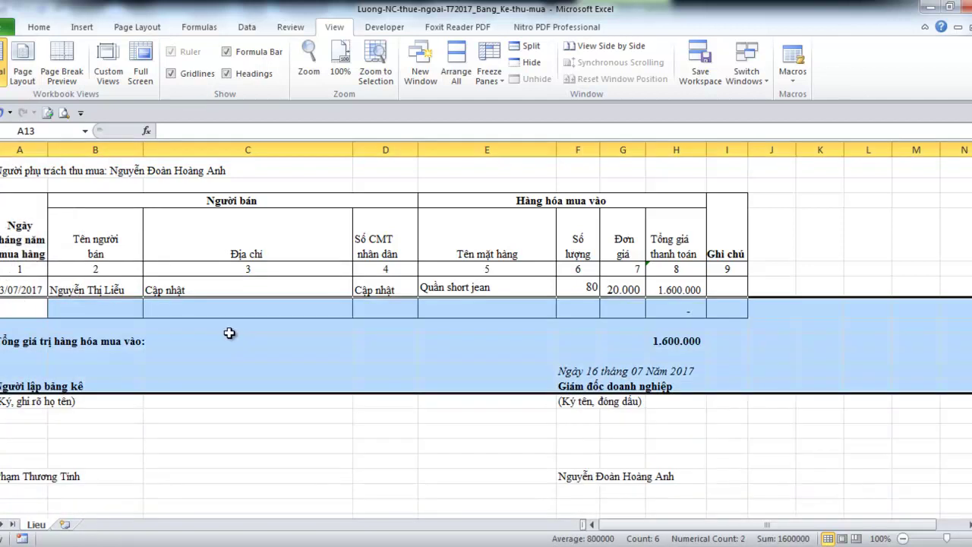
{"action": "left_click", "coordinate": [232, 327]}
Centre the text of the preparer's signature block in columns A–B
{"action": "left_click", "coordinate": [616, 371]}
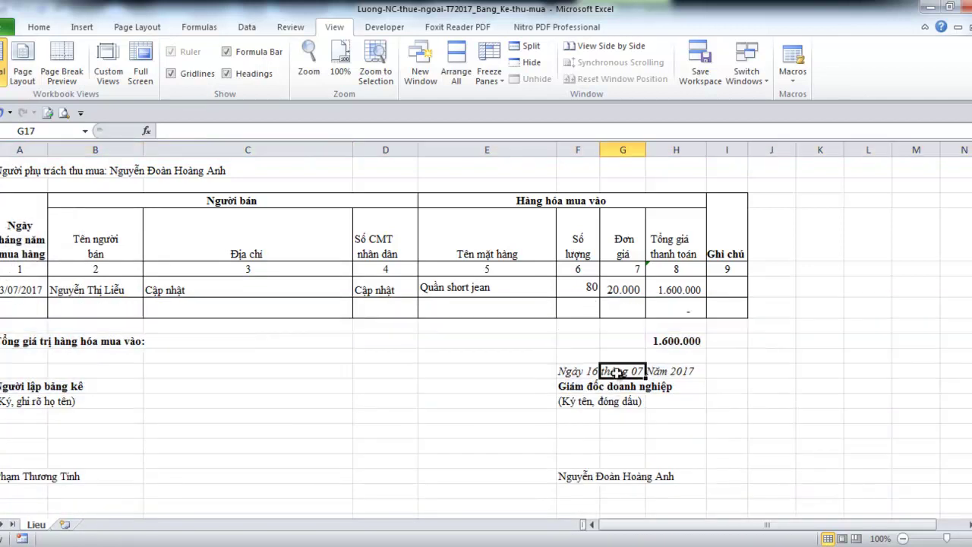
{"action": "left_click", "coordinate": [44, 387]}
{"action": "left_click_drag", "start_coordinate": [46, 386], "coordinate": [60, 477]}
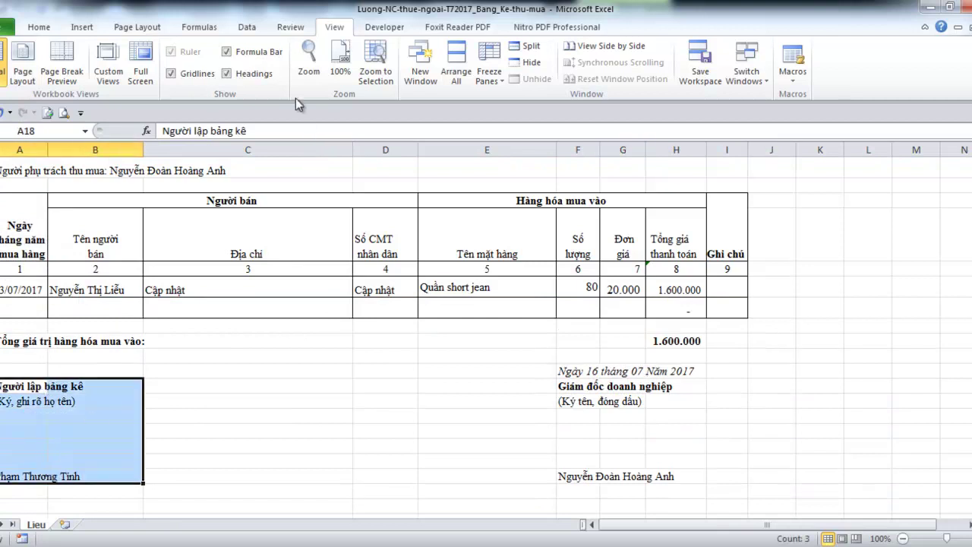
{"action": "left_click", "coordinate": [39, 27]}
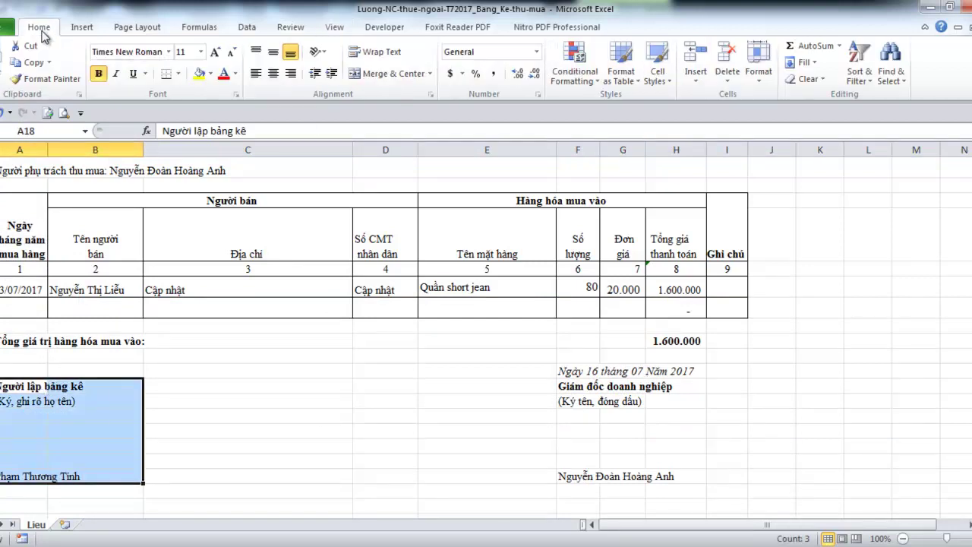
{"action": "left_click", "coordinate": [272, 73]}
Merge and centre A18:B18, A19:B19 and A24:B24 in the preparer's block
{"action": "left_click_drag", "start_coordinate": [40, 384], "coordinate": [65, 383]}
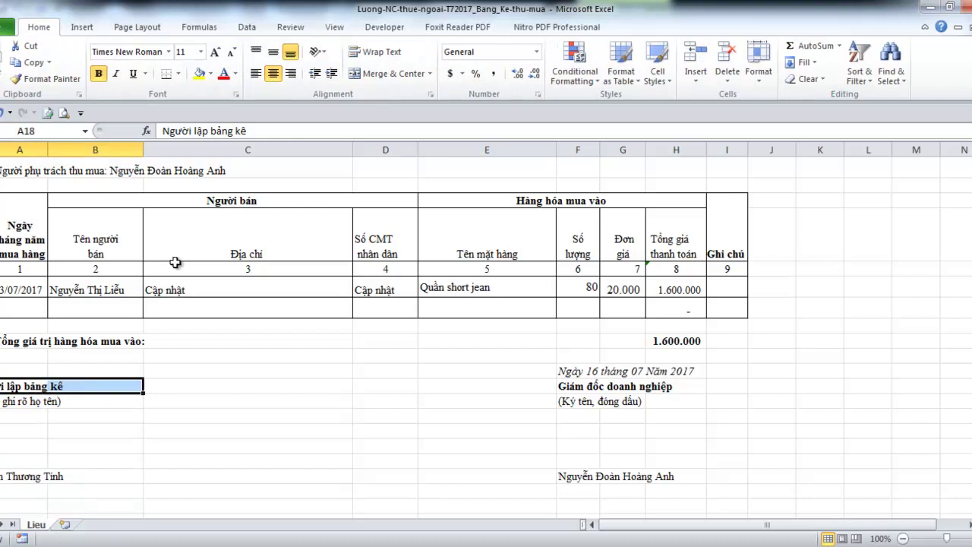
{"action": "left_click", "coordinate": [352, 76]}
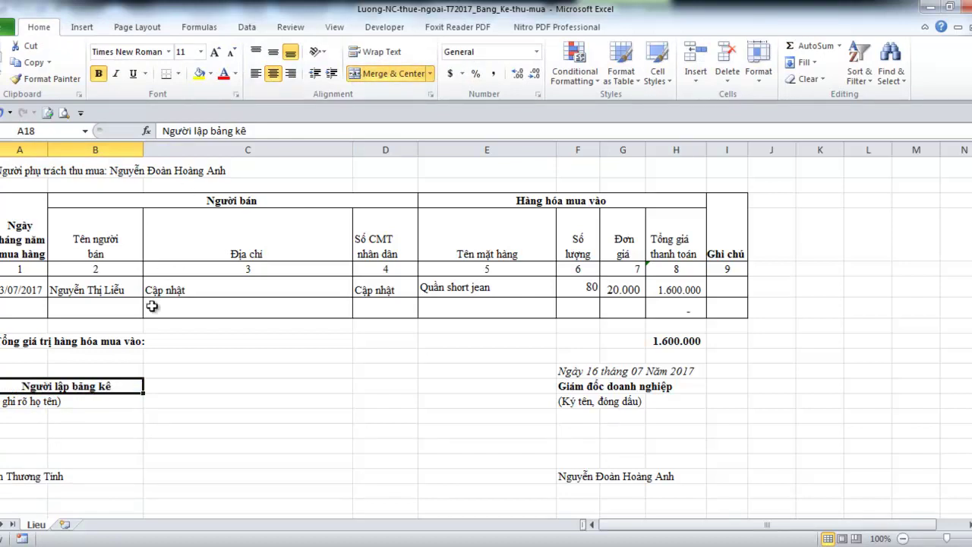
{"action": "key", "text": "Down"}
{"action": "key", "text": "shift+Right"}
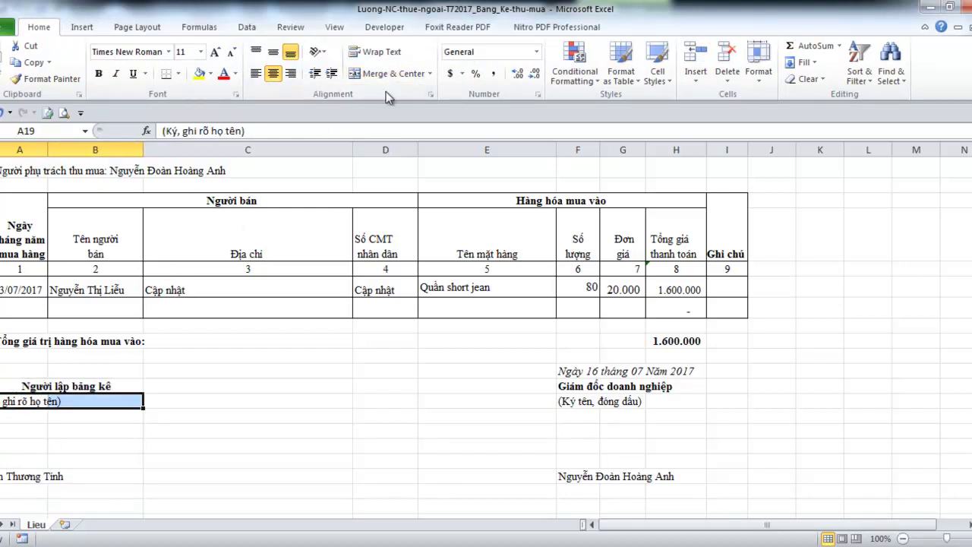
{"action": "left_click", "coordinate": [380, 74]}
{"action": "left_click", "coordinate": [24, 472]}
{"action": "key", "text": "shift+Right"}
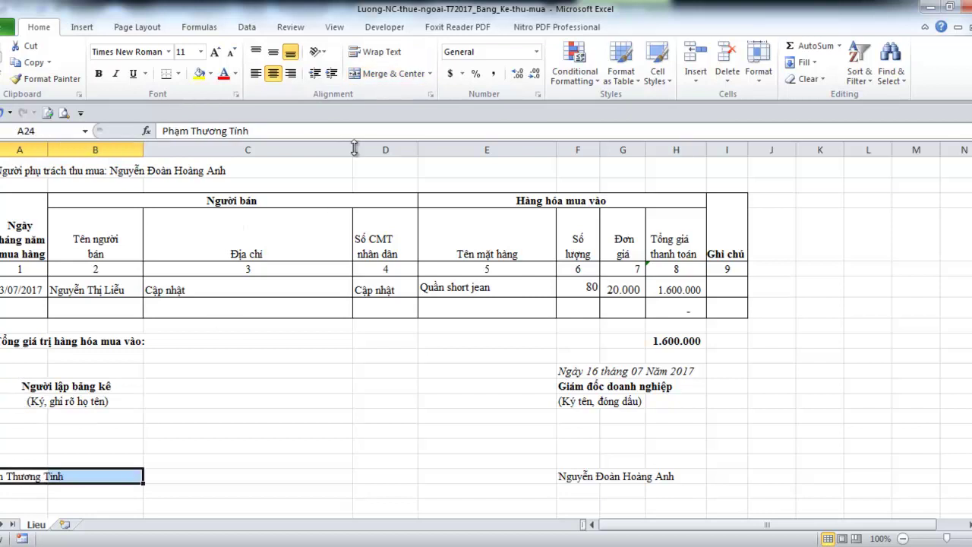
{"action": "left_click", "coordinate": [394, 74]}
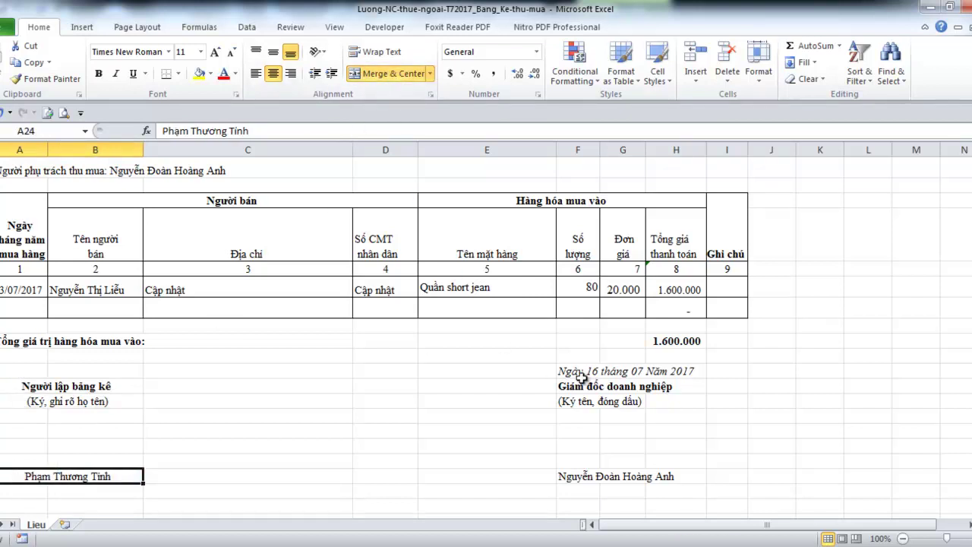
Merge and centre the director's lines F17:H17, F18:H18, F19:H19 and F22:H22
{"action": "left_click_drag", "start_coordinate": [579, 372], "coordinate": [657, 369]}
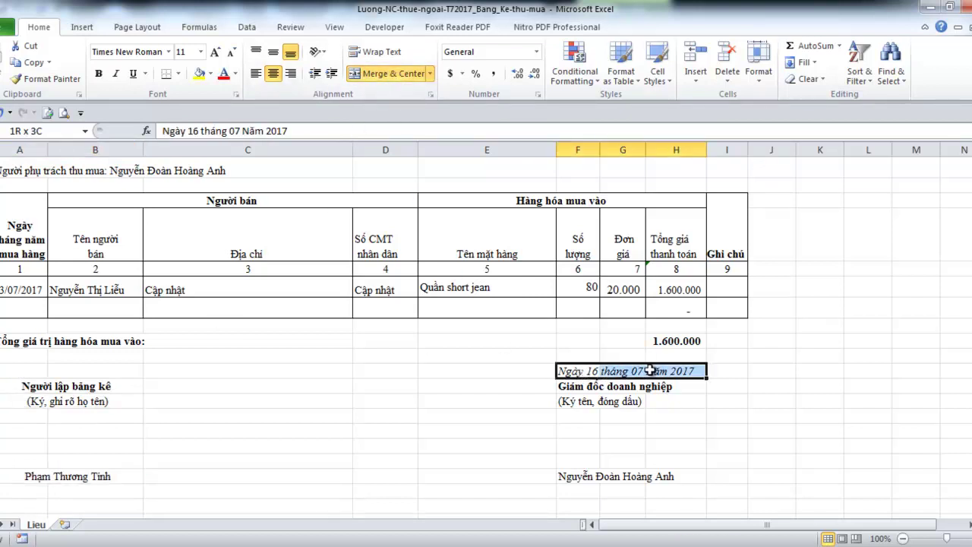
{"action": "left_click", "coordinate": [409, 74]}
{"action": "left_click_drag", "start_coordinate": [583, 391], "coordinate": [662, 388]}
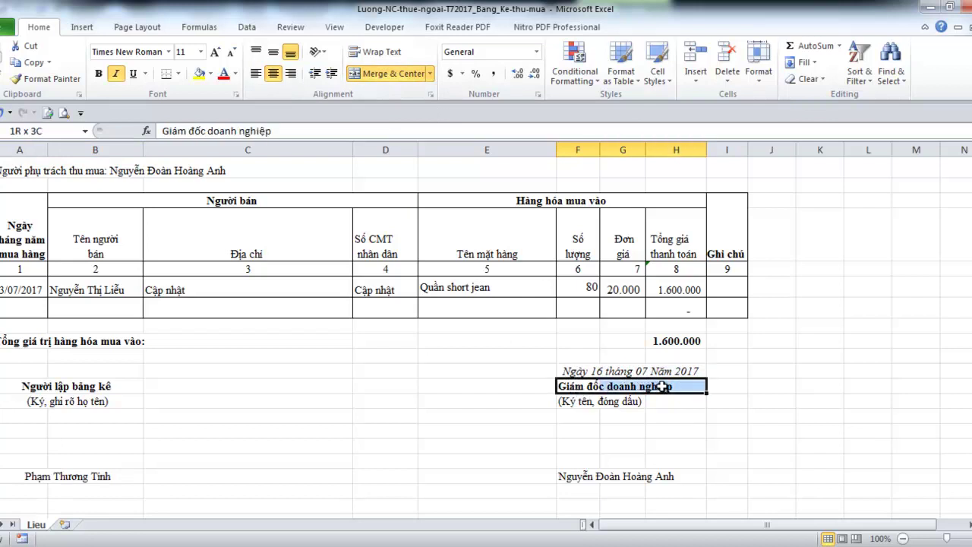
{"action": "left_click", "coordinate": [393, 74]}
{"action": "left_click_drag", "start_coordinate": [581, 403], "coordinate": [678, 400]}
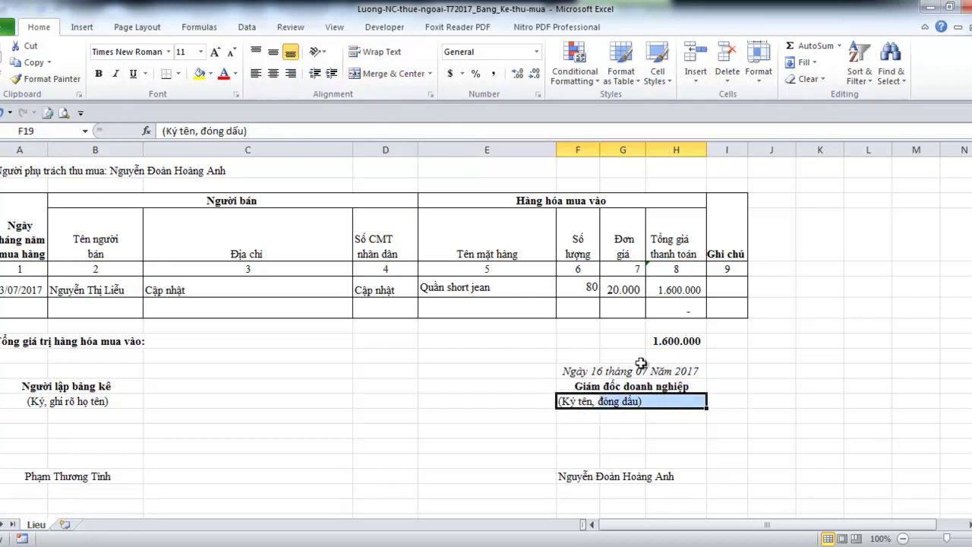
{"action": "left_click", "coordinate": [404, 76]}
{"action": "left_click_drag", "start_coordinate": [581, 476], "coordinate": [667, 473]}
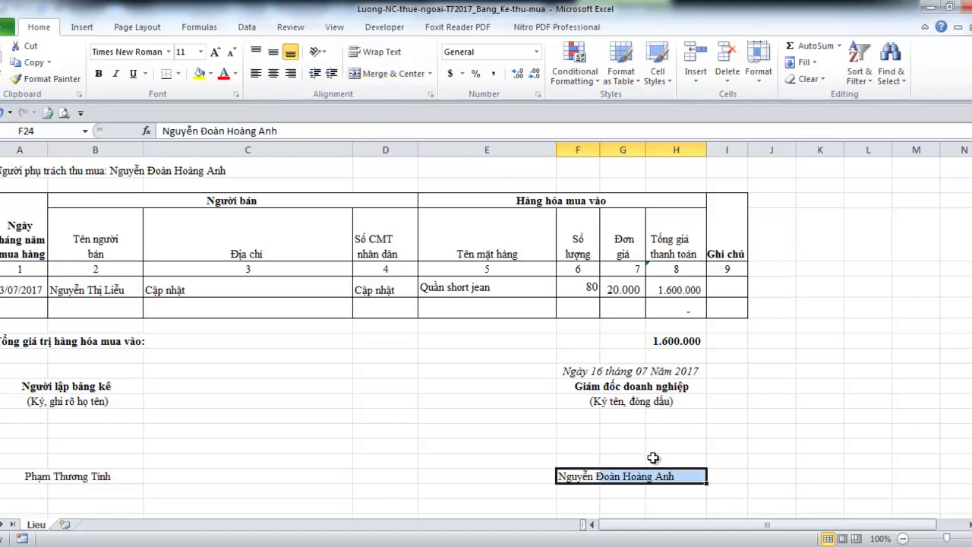
{"action": "left_click", "coordinate": [364, 73]}
Enter the formula =B12 in A24 so the preparer's name comes from B12
{"action": "left_click", "coordinate": [57, 479]}
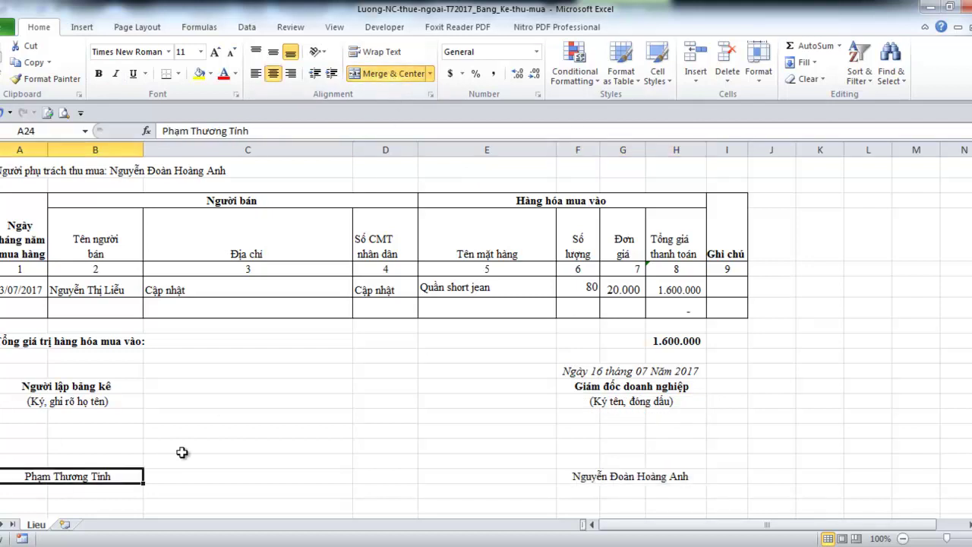
{"action": "type", "text": "="}
{"action": "left_click", "coordinate": [100, 290]}
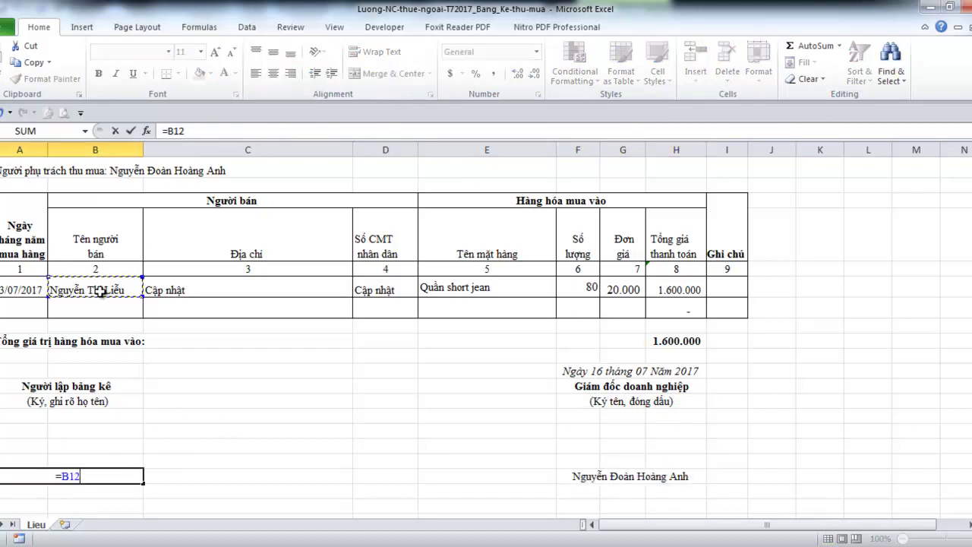
{"action": "key", "text": "Return"}
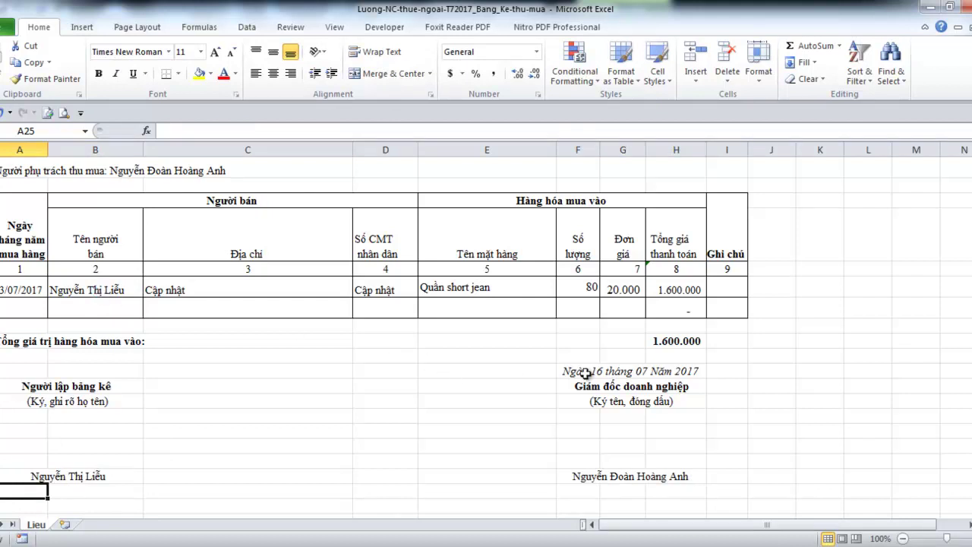
Replace the day 16 with 31 in F17, giving Ngày 31 tháng 07 Năm 2017
{"action": "left_click", "coordinate": [605, 372]}
{"action": "scroll", "coordinate": [613, 385], "scroll_direction": "up", "scroll_amount": 3}
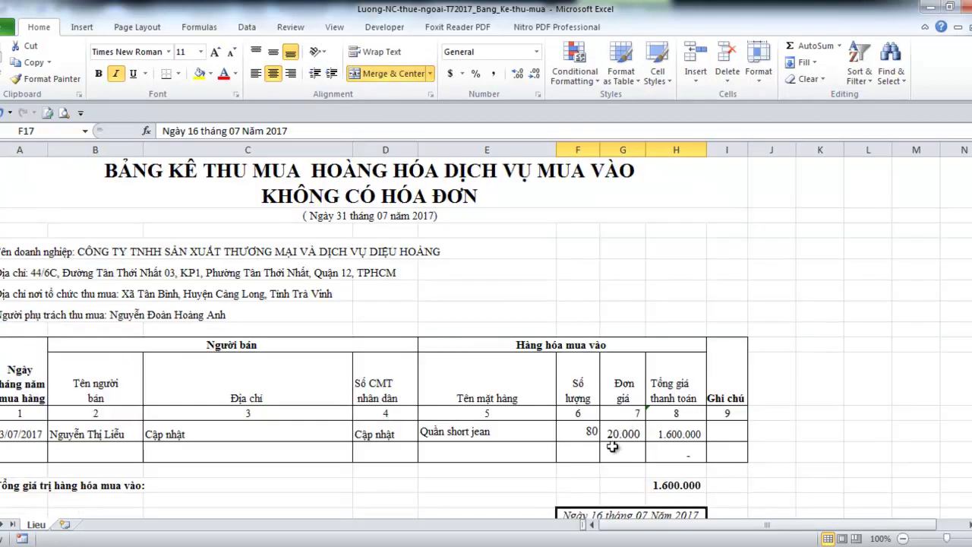
{"action": "scroll", "coordinate": [615, 444], "scroll_direction": "down", "scroll_amount": 1}
{"action": "double_click", "coordinate": [602, 435]}
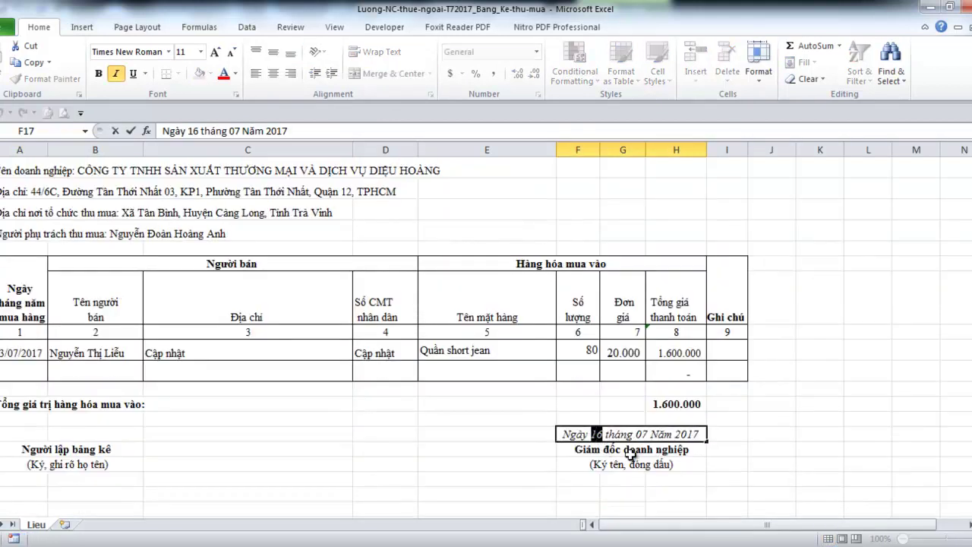
{"action": "type", "text": "31"}
{"action": "left_click", "coordinate": [631, 454]}
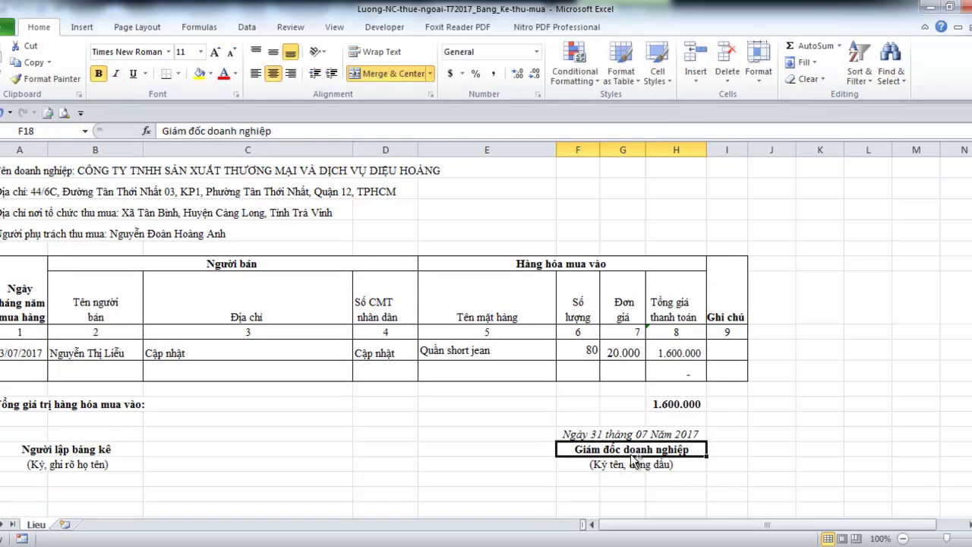
{"action": "scroll", "coordinate": [378, 516], "scroll_direction": "up", "scroll_amount": 2}
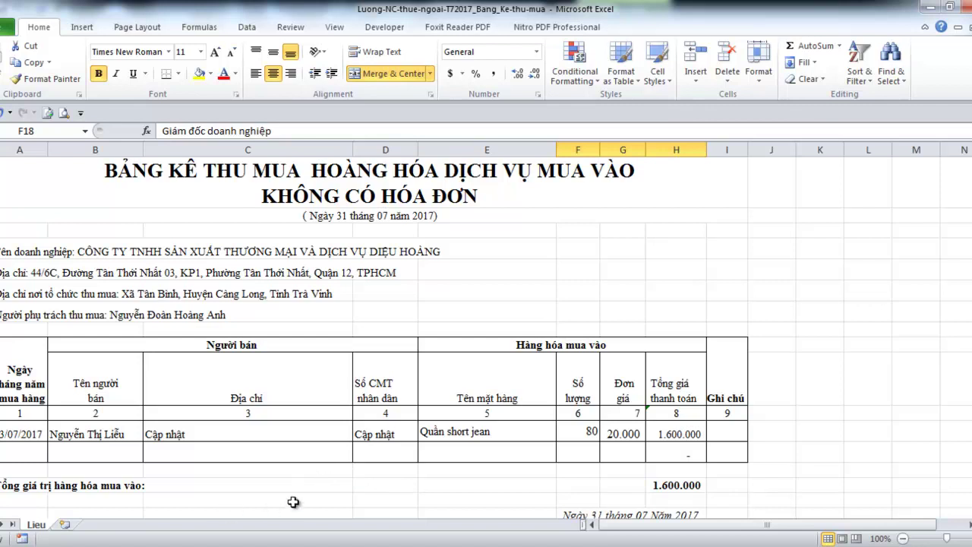
{"action": "scroll", "coordinate": [421, 466], "scroll_direction": "down", "scroll_amount": 1}
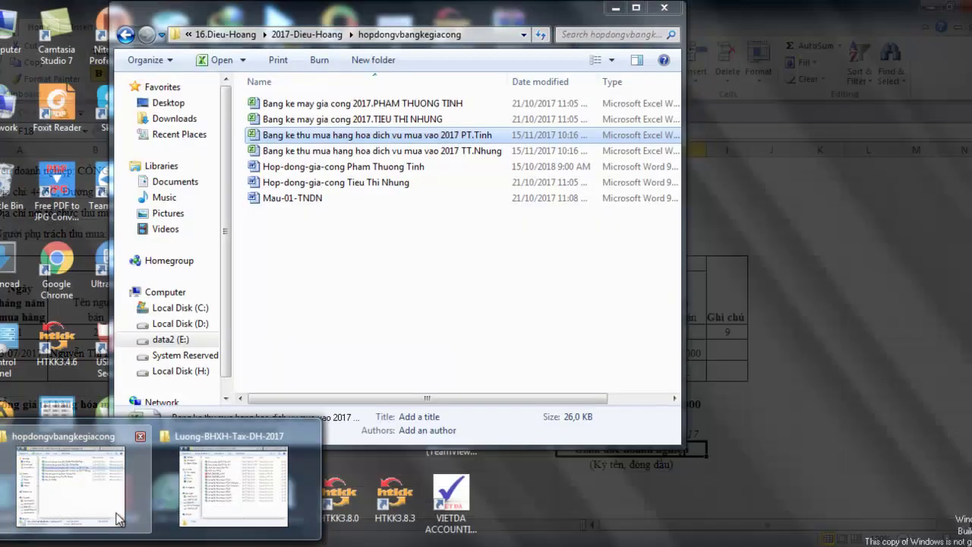
Open the first Bang ke may gia cong 2017 file from hopdongvbangkegiacong and dismiss the update-links prompt
{"action": "left_click", "coordinate": [118, 519]}
{"action": "left_click", "coordinate": [389, 334]}
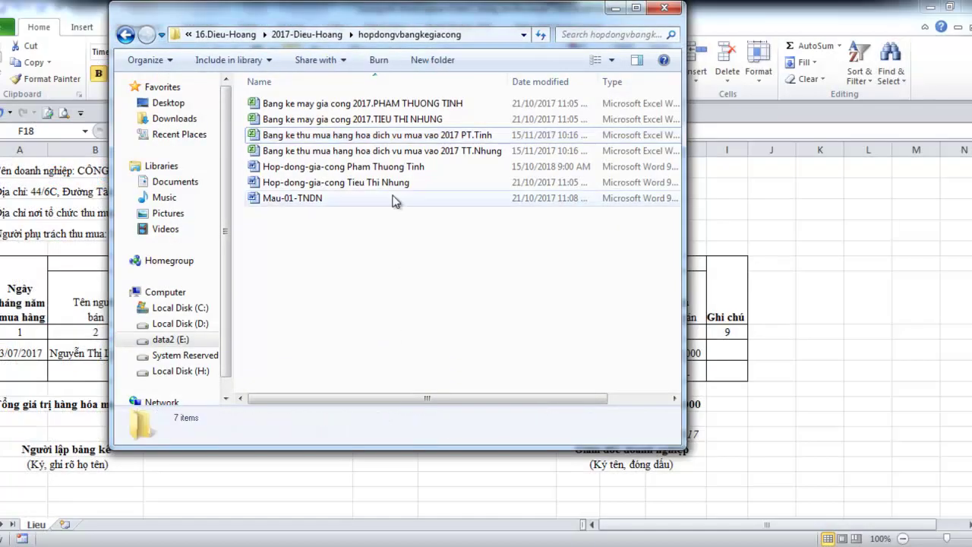
{"action": "double_click", "coordinate": [405, 107]}
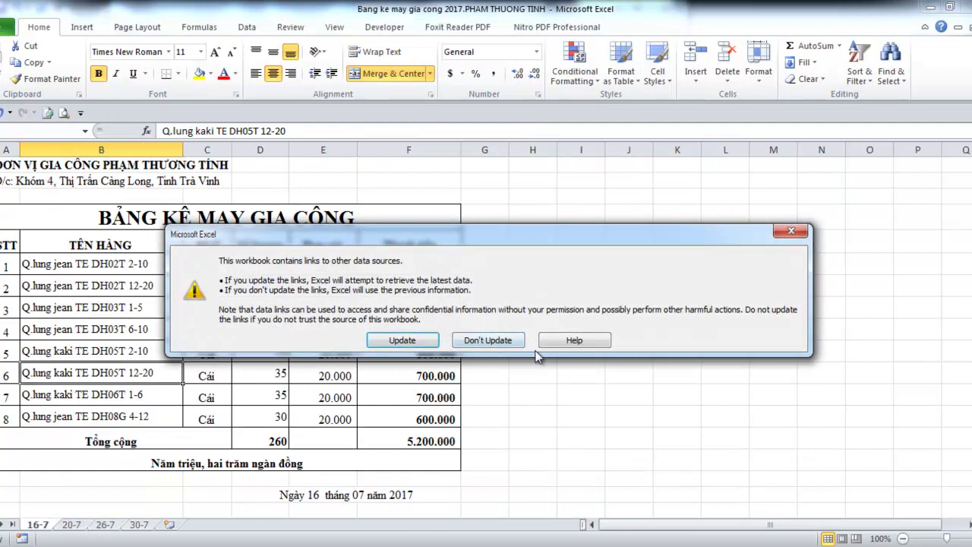
{"action": "left_click", "coordinate": [793, 231]}
{"action": "left_click", "coordinate": [346, 392]}
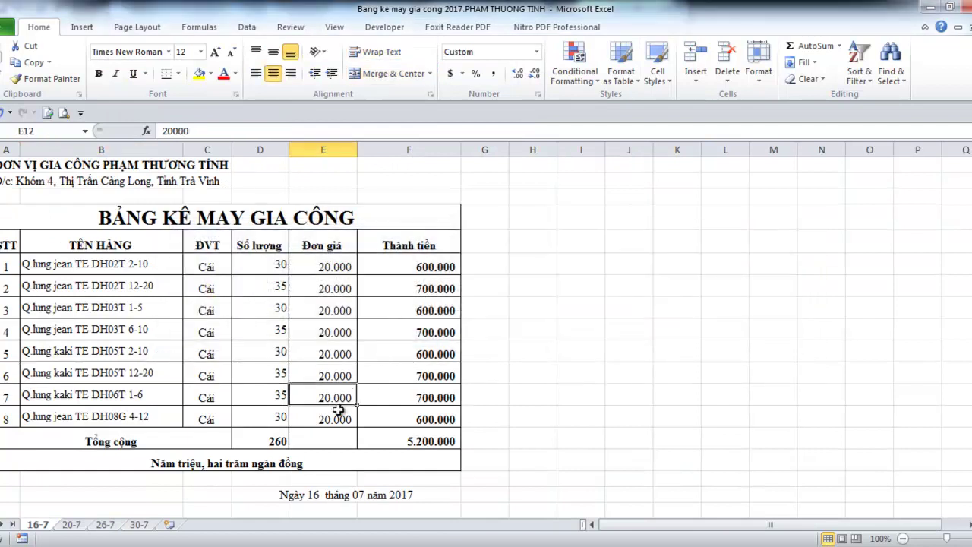
{"action": "scroll", "coordinate": [314, 445], "scroll_direction": "down", "scroll_amount": 4}
{"action": "scroll", "coordinate": [315, 444], "scroll_direction": "up", "scroll_amount": 4}
Start Save As in So-sach-2017-DHoang\Luong-BHXH-Tax-DH-2017 with the Excel 97-2003 Workbook format
{"action": "left_click", "coordinate": [3, 32]}
{"action": "left_click", "coordinate": [17, 72]}
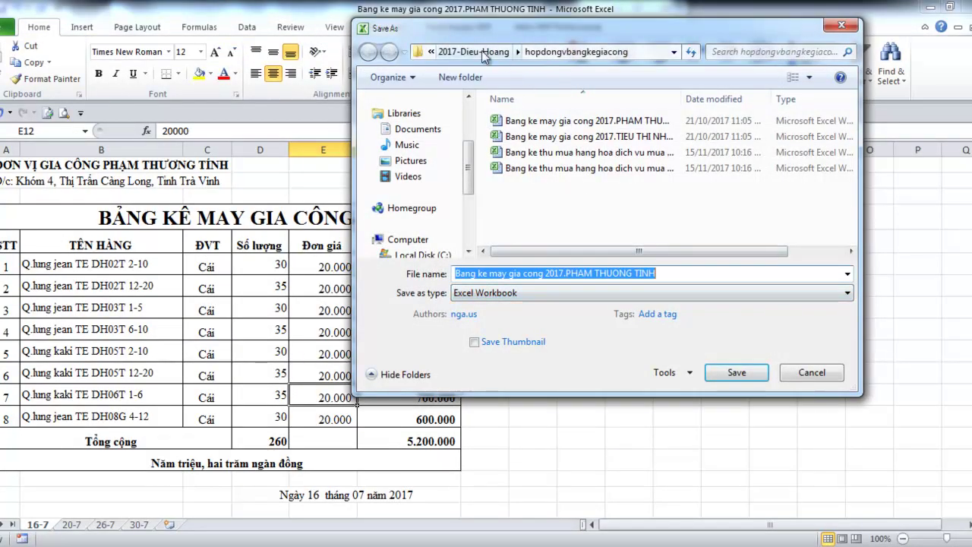
{"action": "left_click", "coordinate": [481, 50]}
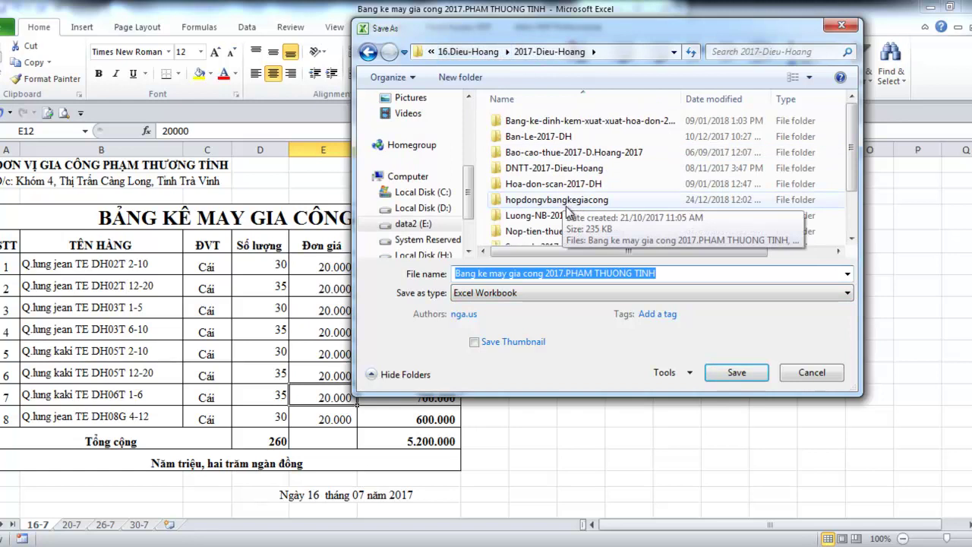
{"action": "left_click", "coordinate": [640, 215]}
{"action": "scroll", "coordinate": [640, 215], "scroll_direction": "down", "scroll_amount": 1}
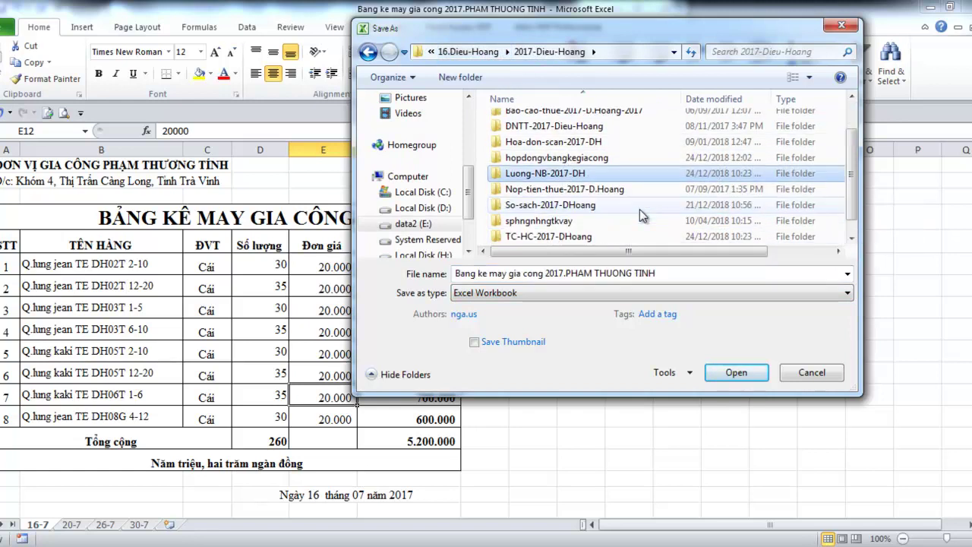
{"action": "double_click", "coordinate": [639, 209]}
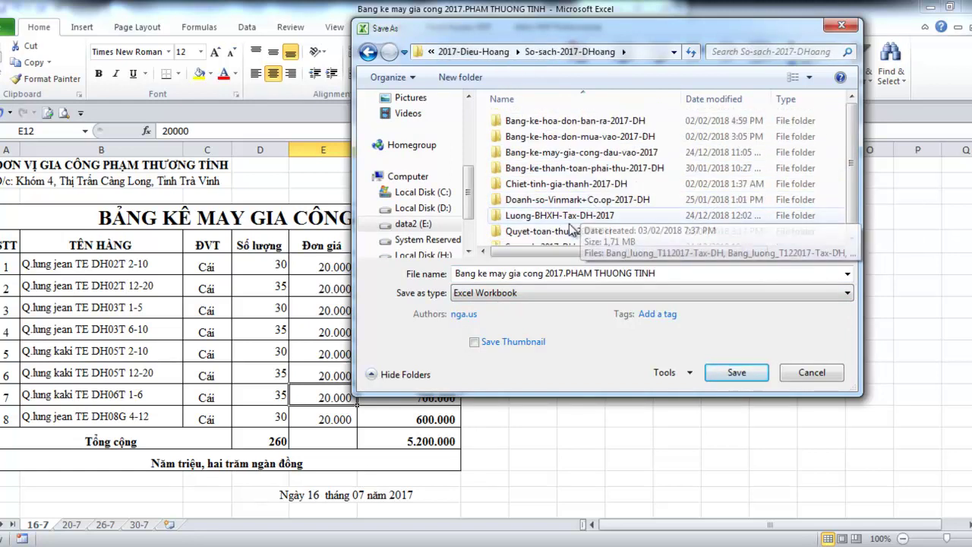
{"action": "double_click", "coordinate": [569, 215]}
{"action": "left_click", "coordinate": [564, 292]}
{"action": "left_click", "coordinate": [550, 40]}
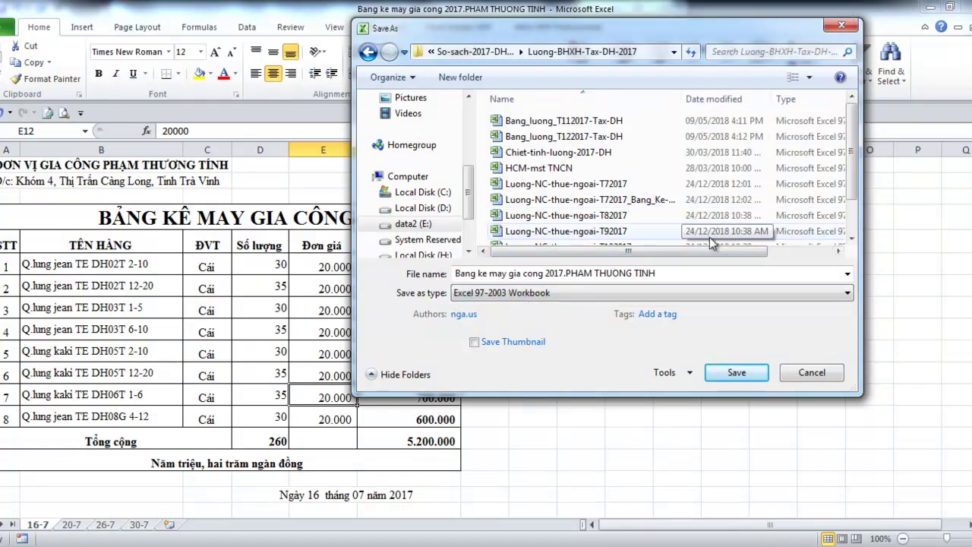
Name the file Luong-NC-thue-ngoai-T72017_Bang_Ke-tban-giao and save it
{"action": "left_click", "coordinate": [590, 202]}
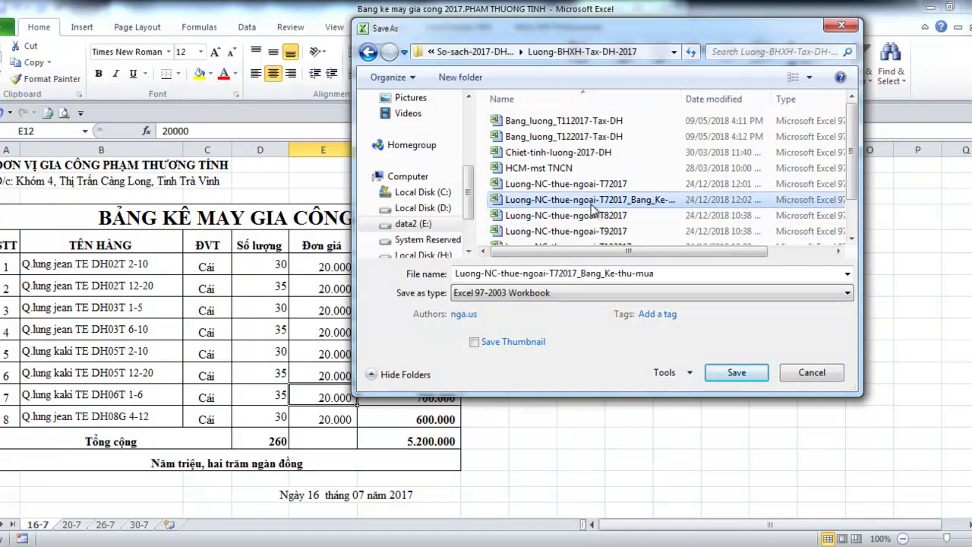
{"action": "left_click", "coordinate": [676, 275]}
{"action": "left_click", "coordinate": [684, 275]}
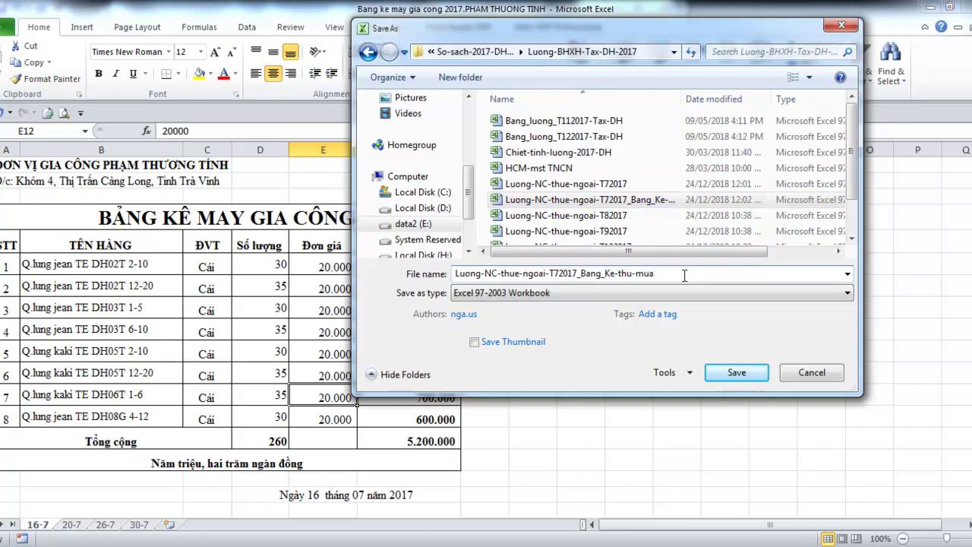
{"action": "left_click_drag", "start_coordinate": [684, 275], "coordinate": [619, 273]}
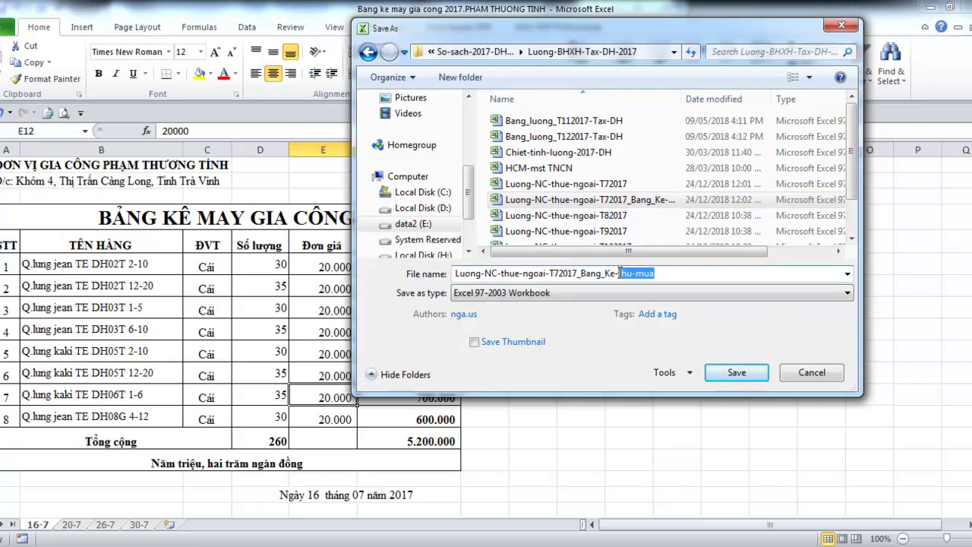
{"action": "type", "text": "ban"}
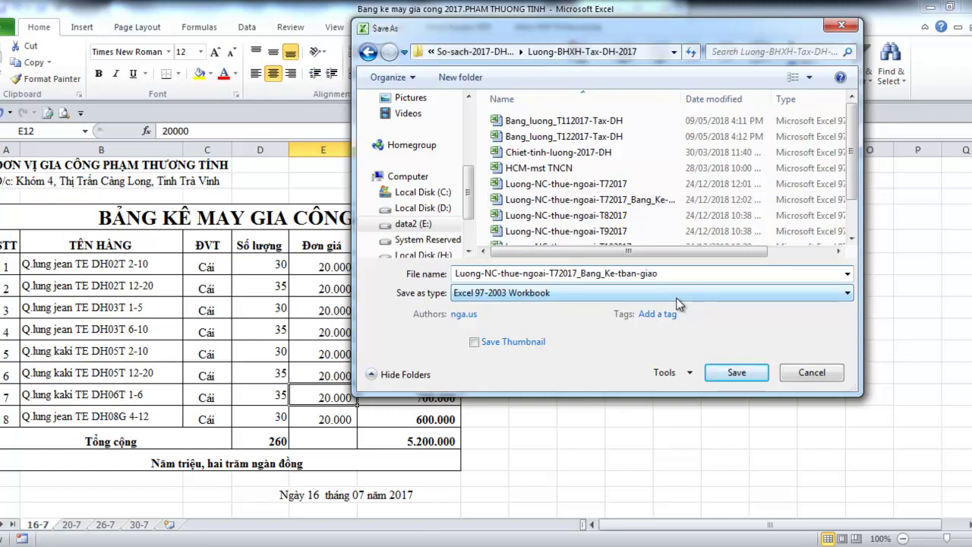
{"action": "left_click", "coordinate": [736, 372]}
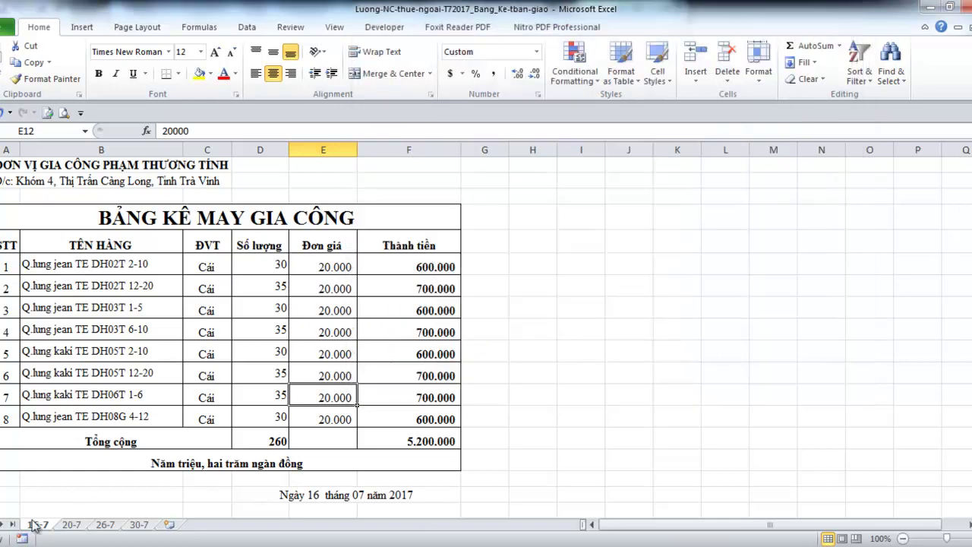
Group the tabs from 20-7 through 30-7 and delete them, confirming the prompt
{"action": "left_click", "coordinate": [72, 524]}
{"action": "left_click", "coordinate": [137, 526], "text": "shift"}
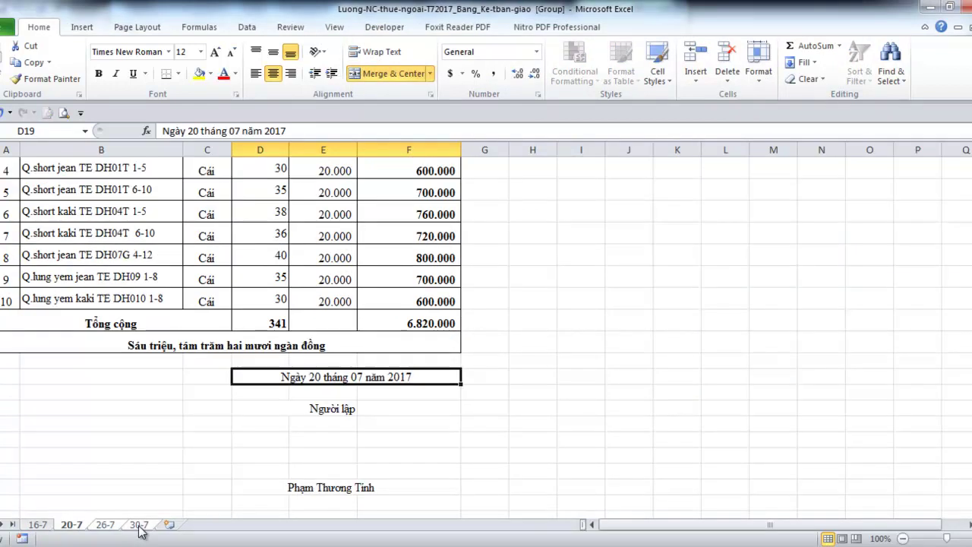
{"action": "right_click", "coordinate": [139, 526]}
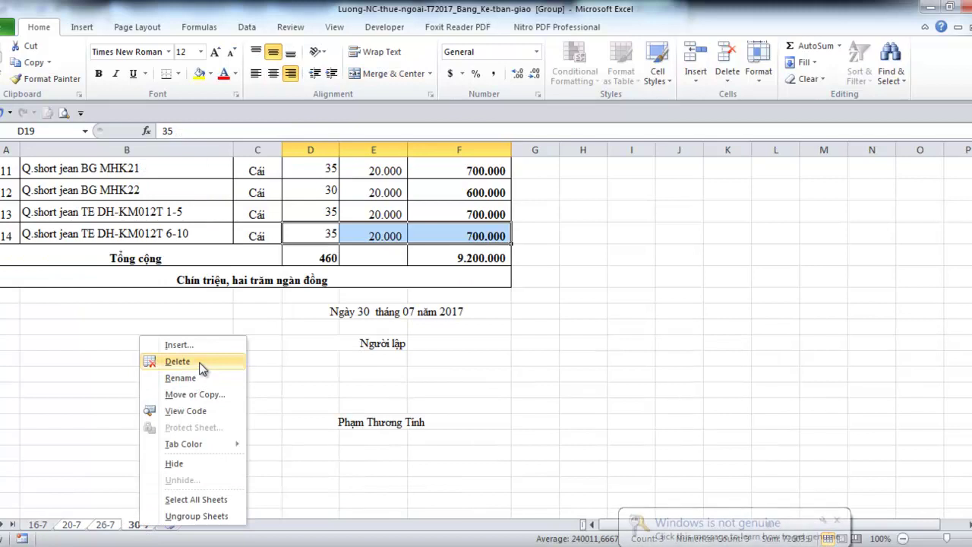
{"action": "left_click", "coordinate": [186, 362]}
{"action": "left_click", "coordinate": [456, 319]}
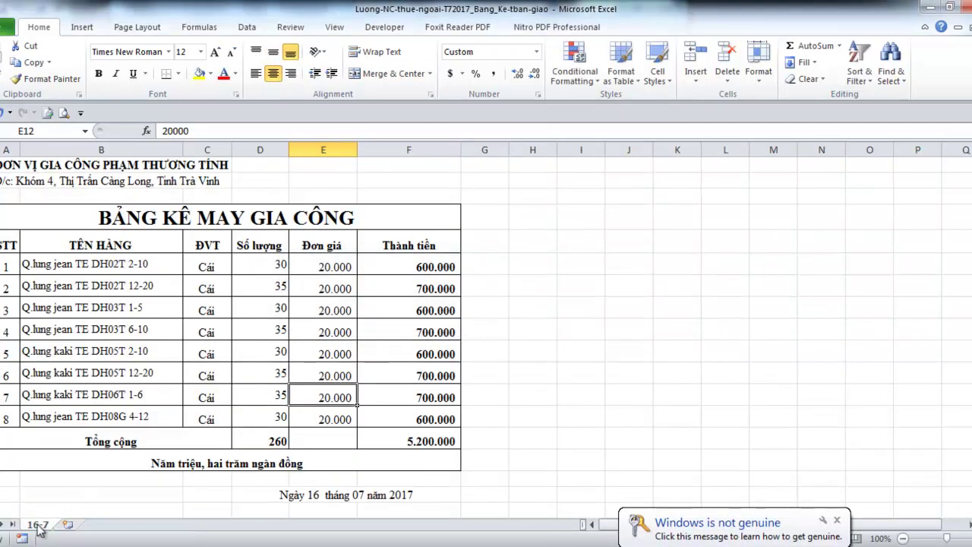
In A1, replace the old owner name after ĐƠN VỊ GIA CÔNG: with the new owner's name
{"action": "left_click", "coordinate": [11, 166]}
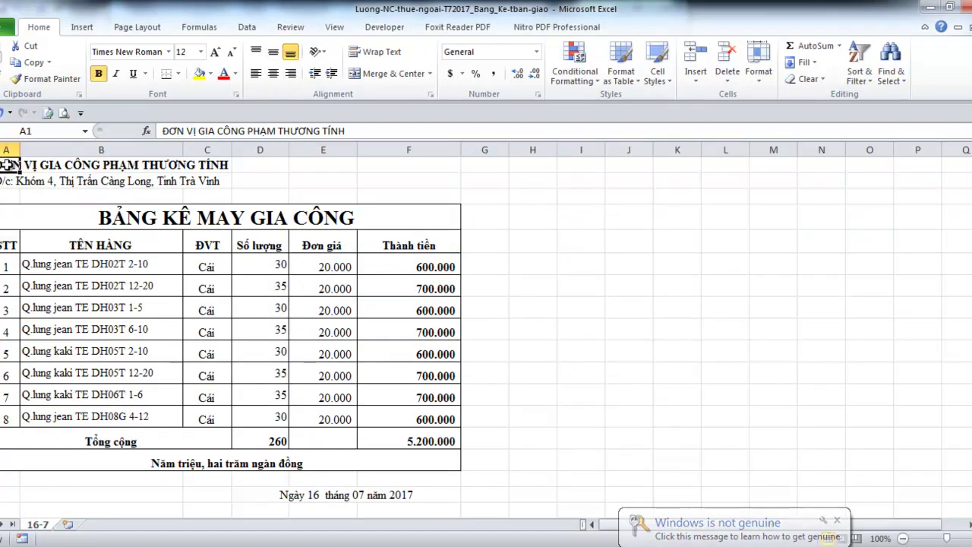
{"action": "double_click", "coordinate": [6, 166]}
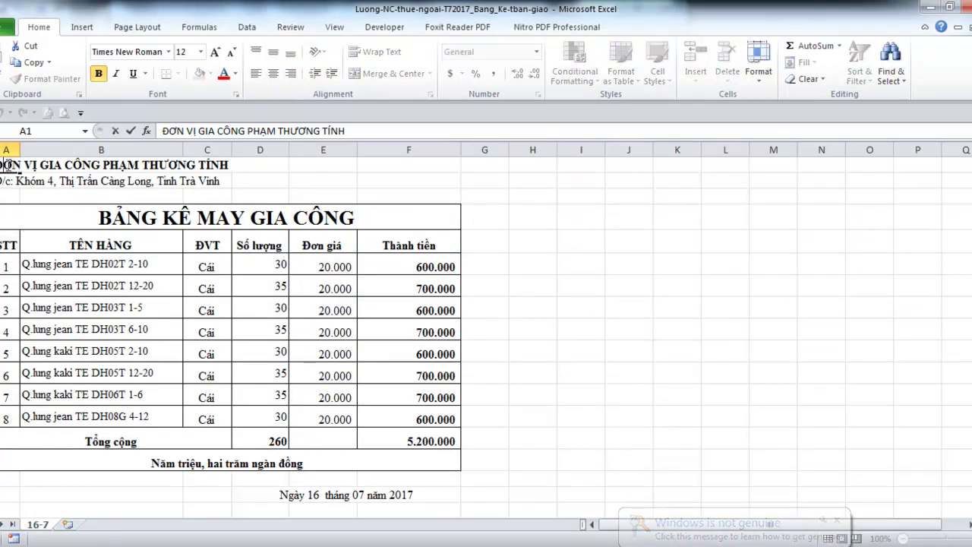
{"action": "left_click_drag", "start_coordinate": [105, 165], "coordinate": [242, 171]}
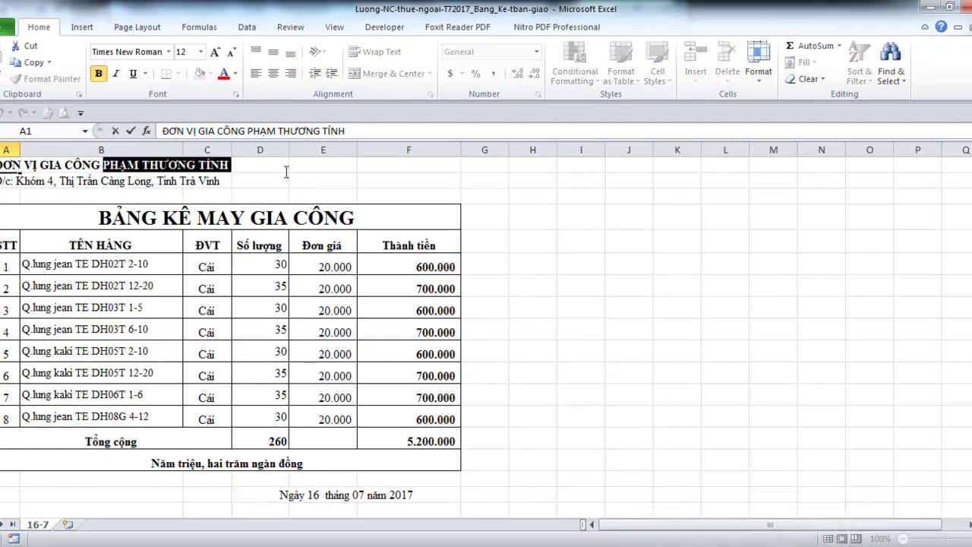
{"action": "key", "text": "BackSpace"}
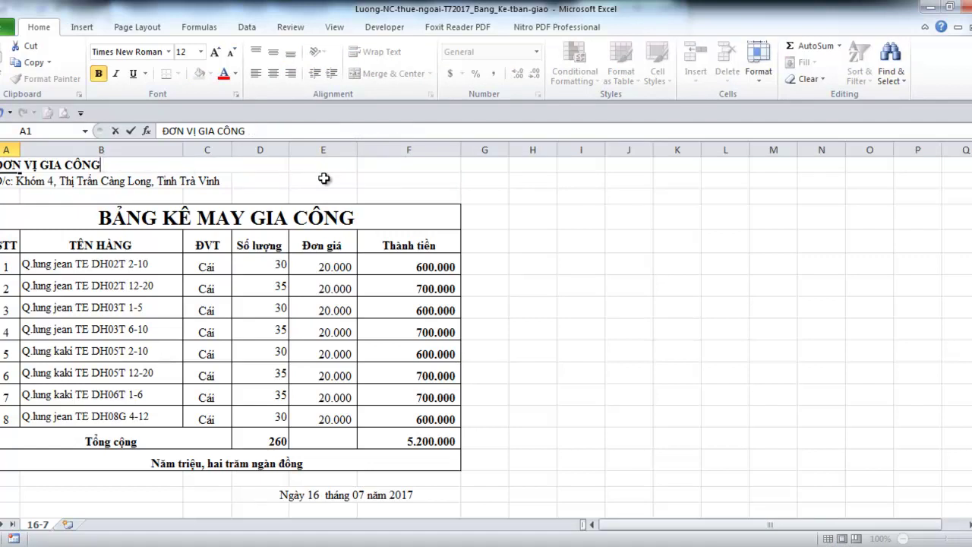
{"action": "type", "text": "NGUYE"}
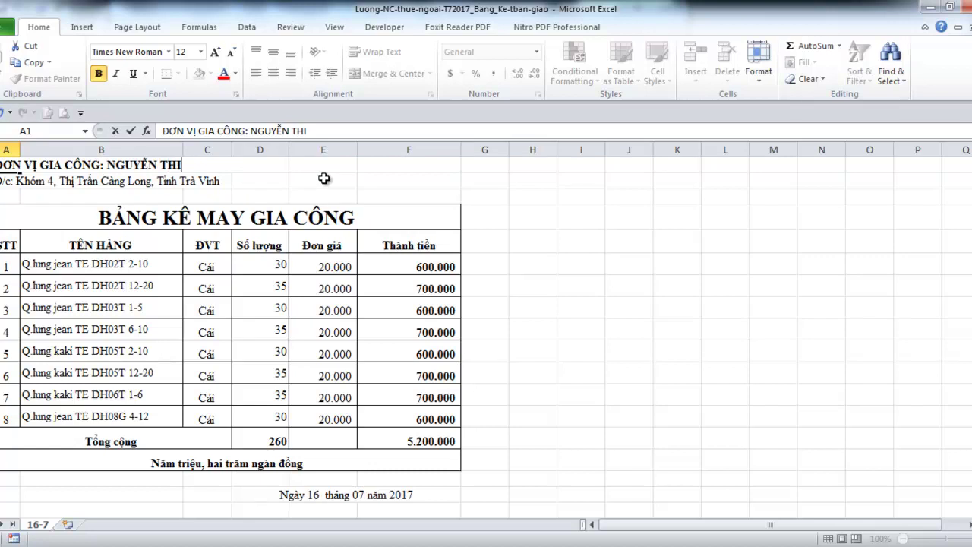
{"action": "key", "text": "Return"}
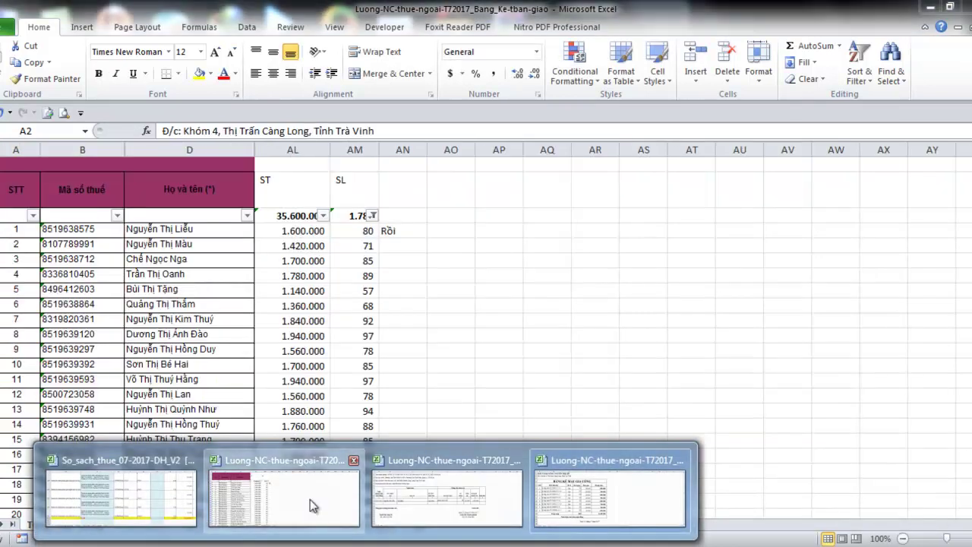
After checking the name in the other workbook, rewrite A2 as 'Địa chỉ: CẬP NHẬT'
{"action": "left_click", "coordinate": [309, 499]}
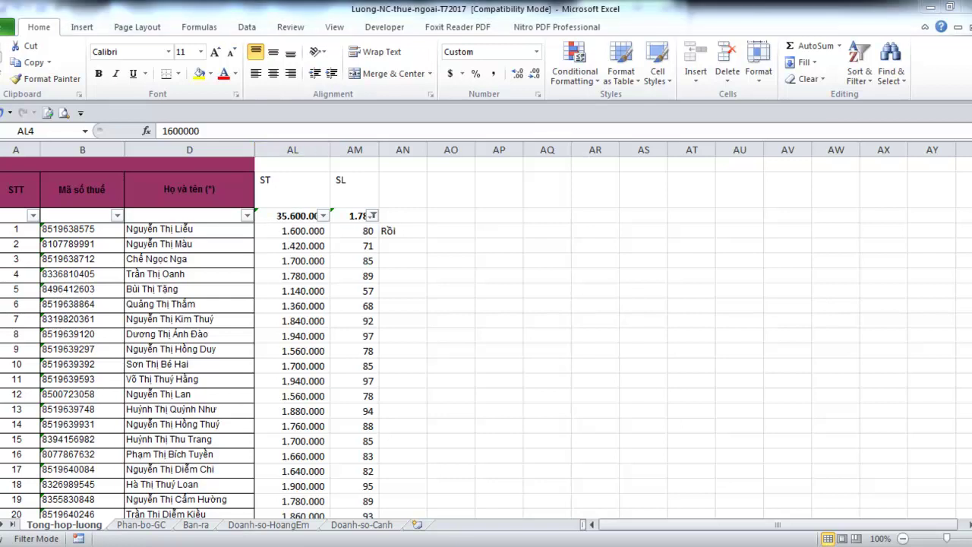
{"action": "mouse_move", "coordinate": [312, 503]}
{"action": "left_click", "coordinate": [459, 414]}
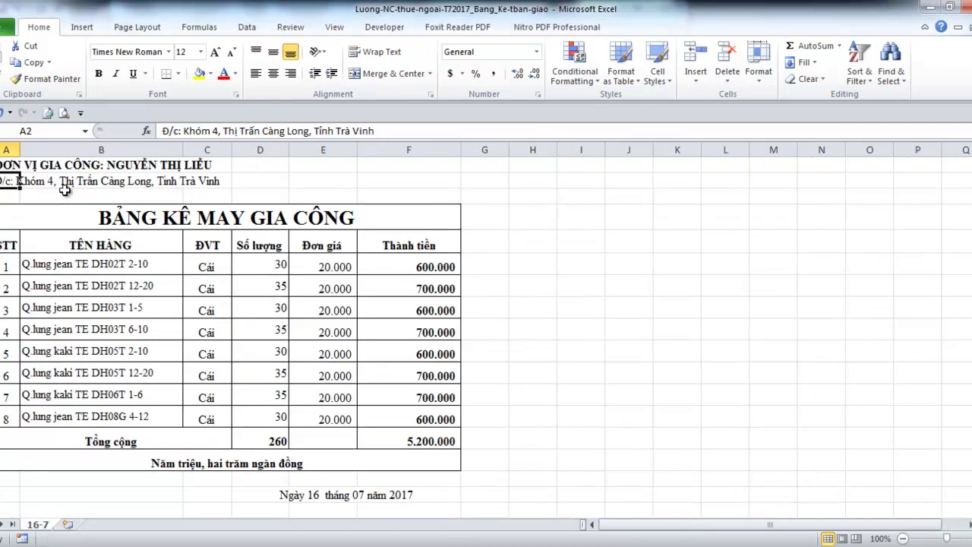
{"action": "key", "text": "Delete"}
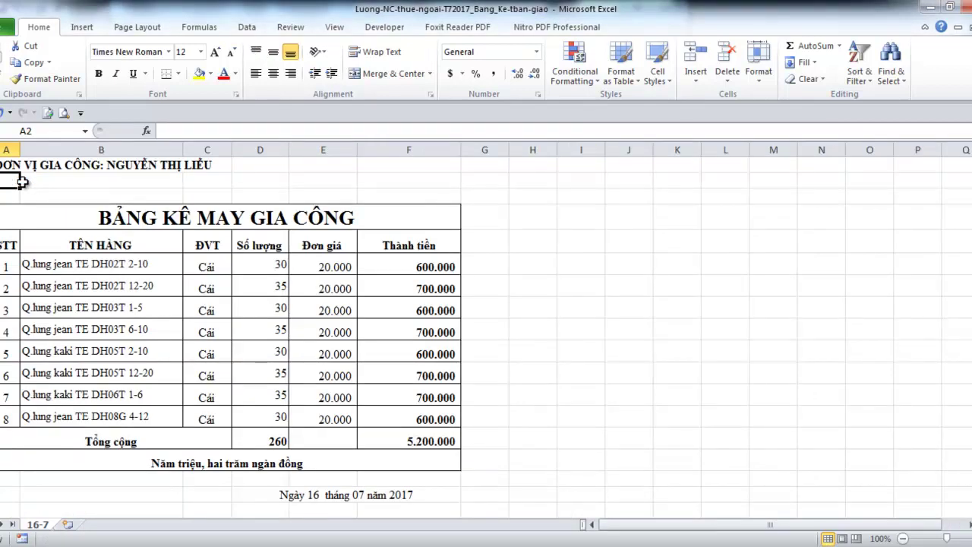
{"action": "type", "text": "đi"}
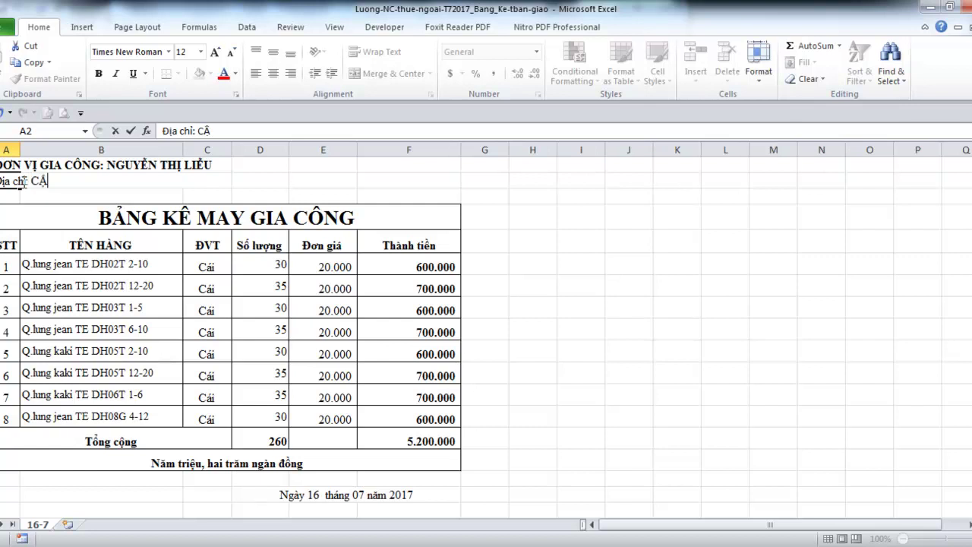
{"action": "type", "text": "NH"}
{"action": "key", "text": "ctrl+Return"}
{"action": "key", "text": "Down"}
{"action": "key", "text": "Down"}
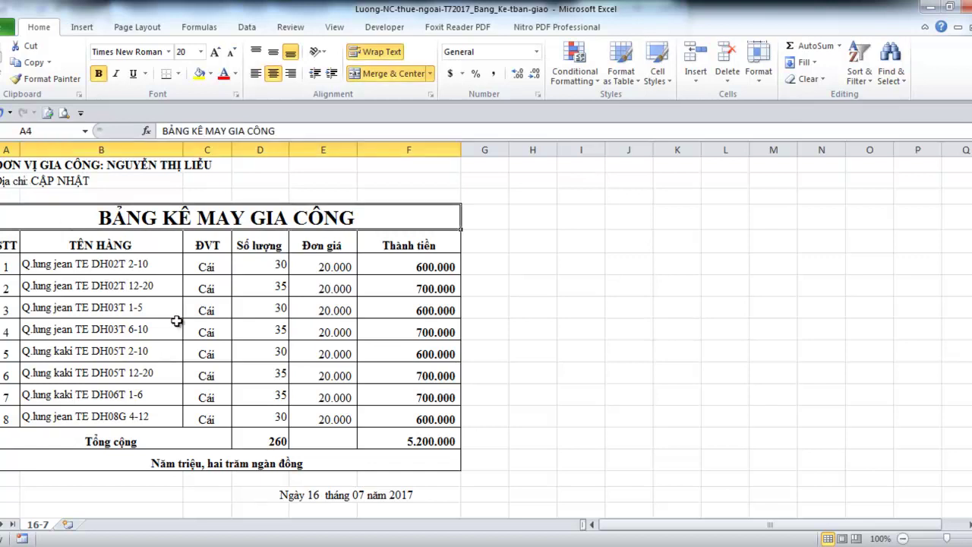
Insert a blank row above the title and copy BẢNG KÊ MAY GIA CÔNG into row 4
{"action": "scroll", "coordinate": [247, 357], "scroll_direction": "down", "scroll_amount": 1}
{"action": "scroll", "coordinate": [250, 363], "scroll_direction": "up", "scroll_amount": 1}
{"action": "right_click", "coordinate": [1, 219]}
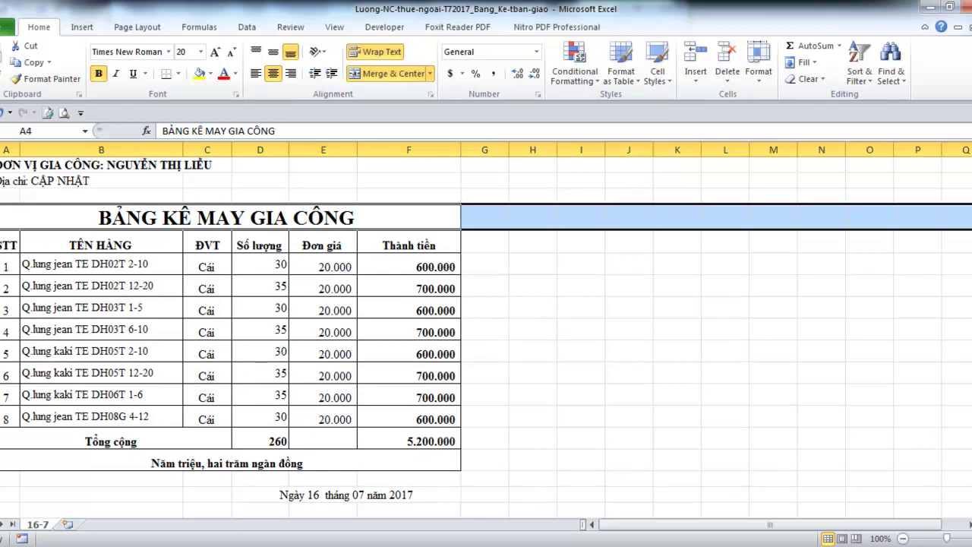
{"action": "left_click", "coordinate": [15, 320]}
{"action": "left_click", "coordinate": [79, 227]}
{"action": "key", "text": "ctrl+c"}
{"action": "key", "text": "Up"}
{"action": "key", "text": "Return"}
{"action": "key", "text": "Down"}
{"action": "key", "text": "Up"}
{"action": "key", "text": "Up"}
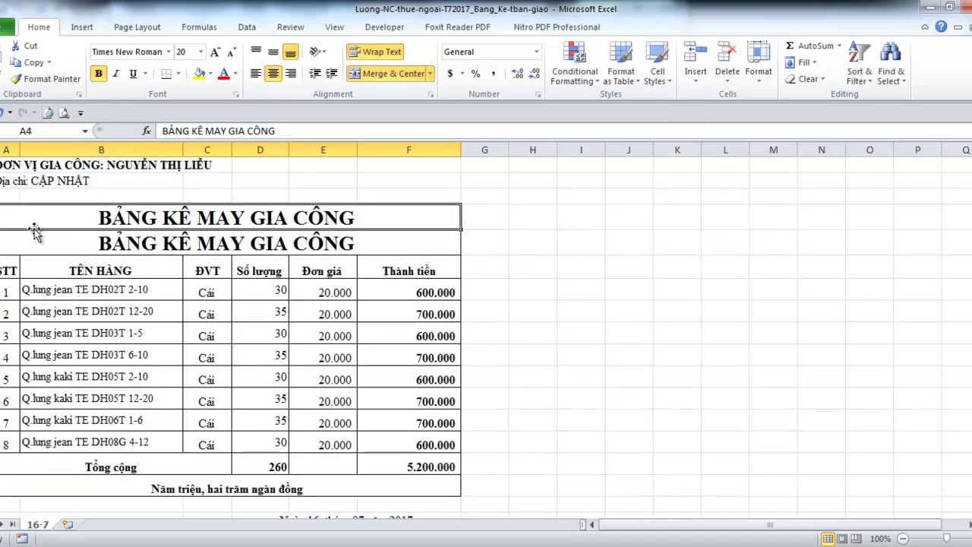
Remove the top, left, right and inner borders from title rows 4–5, keeping the bottom border
{"action": "left_click_drag", "start_coordinate": [34, 227], "coordinate": [35, 237]}
{"action": "right_click", "coordinate": [35, 230]}
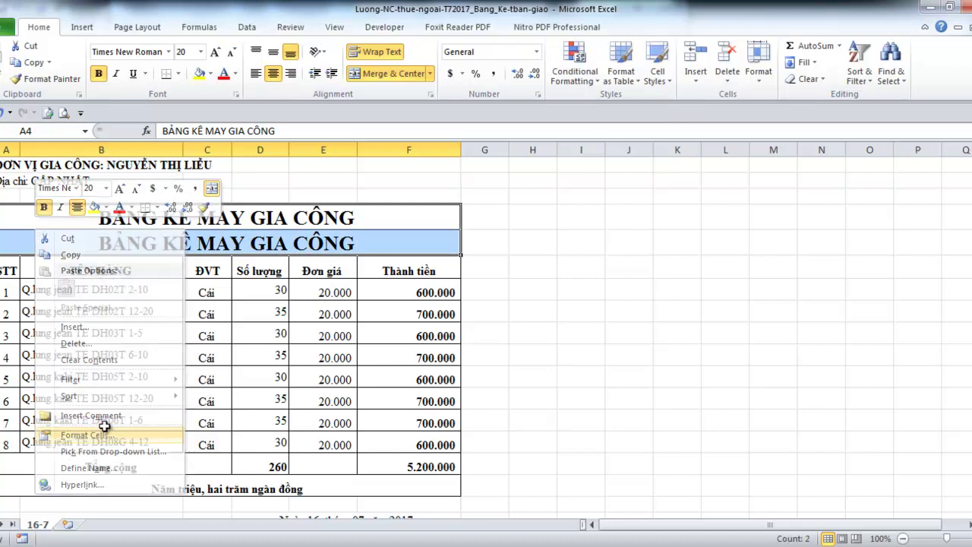
{"action": "left_click", "coordinate": [84, 434]}
{"action": "left_click", "coordinate": [129, 234]}
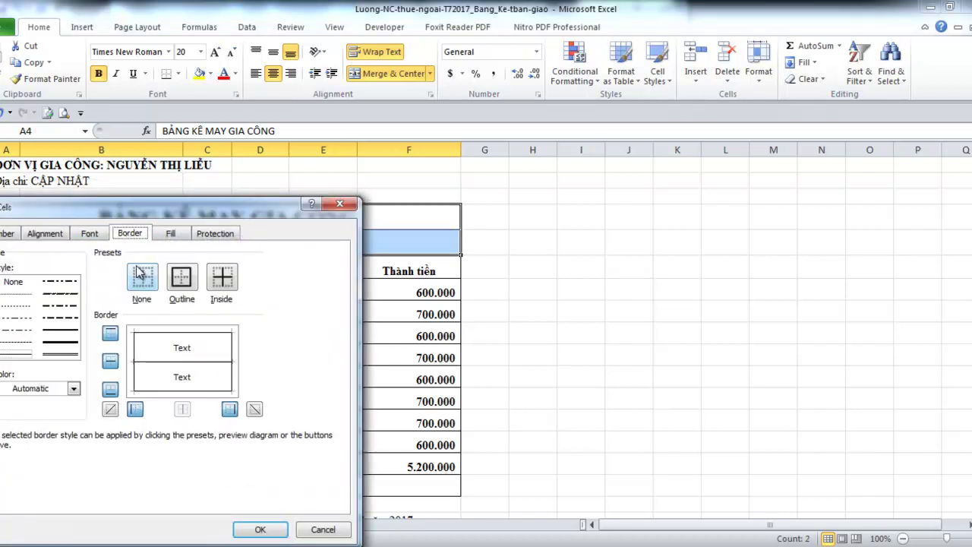
{"action": "left_click", "coordinate": [187, 364]}
{"action": "left_click", "coordinate": [200, 335]}
{"action": "left_click", "coordinate": [193, 393]}
{"action": "left_click", "coordinate": [193, 392]}
{"action": "left_click", "coordinate": [230, 409]}
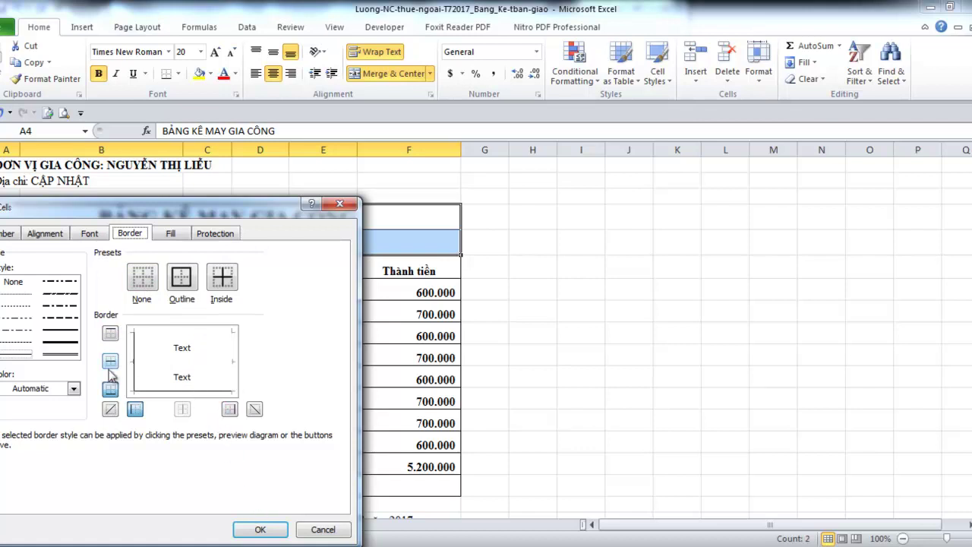
{"action": "left_click", "coordinate": [136, 409]}
{"action": "left_click", "coordinate": [260, 529]}
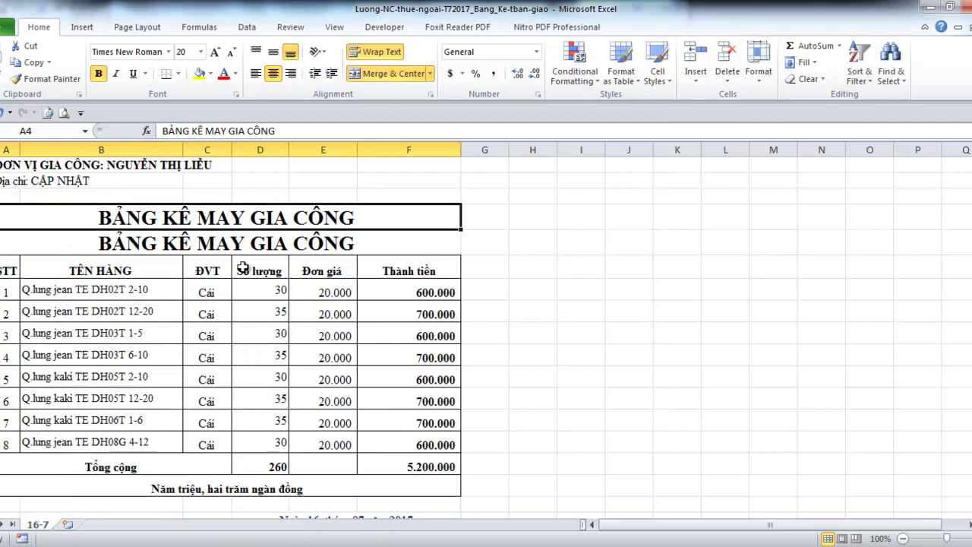
Keep the title in A4 and clear the duplicate title from row 5
{"action": "key", "text": "F2"}
{"action": "key", "text": "shift+Home"}
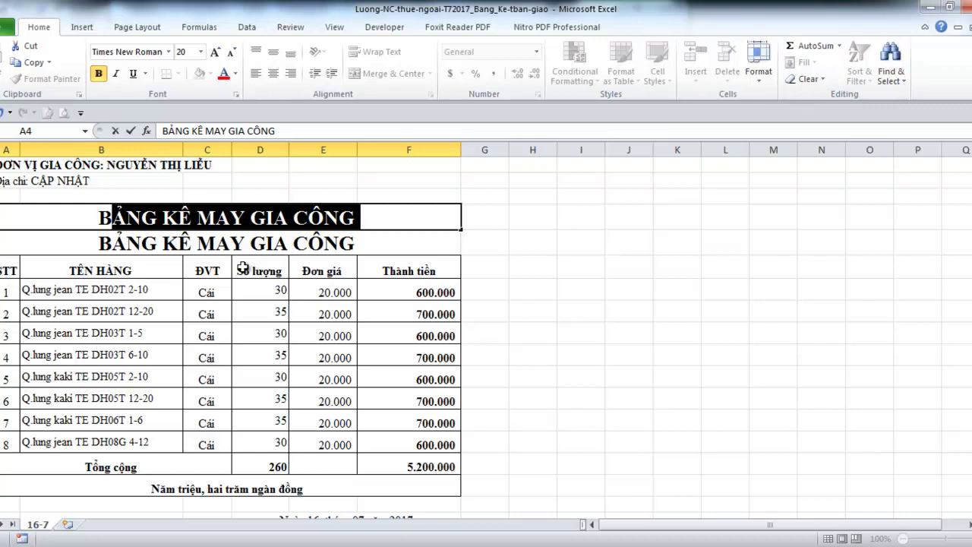
{"action": "key", "text": "Return"}
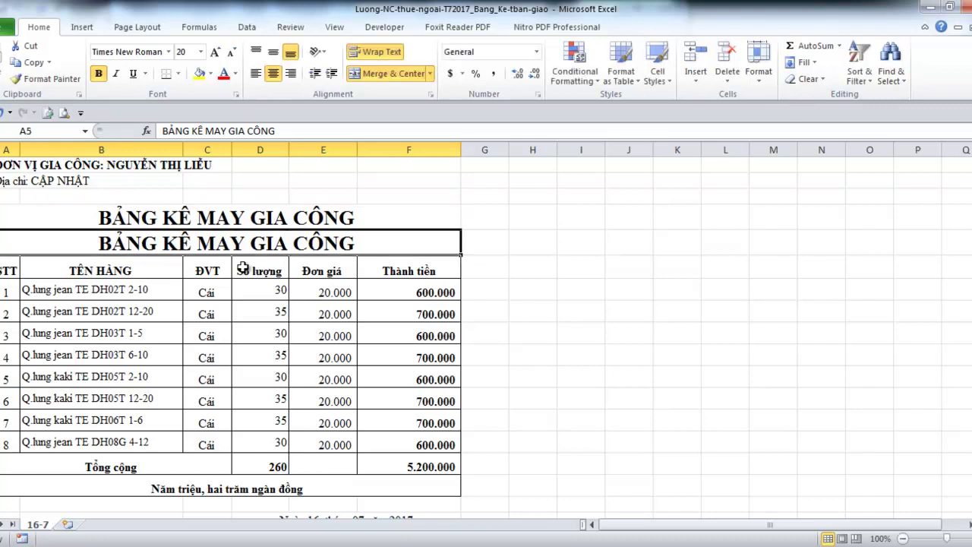
{"action": "key", "text": "Delete"}
{"action": "key", "text": "Up"}
{"action": "key", "text": "Down"}
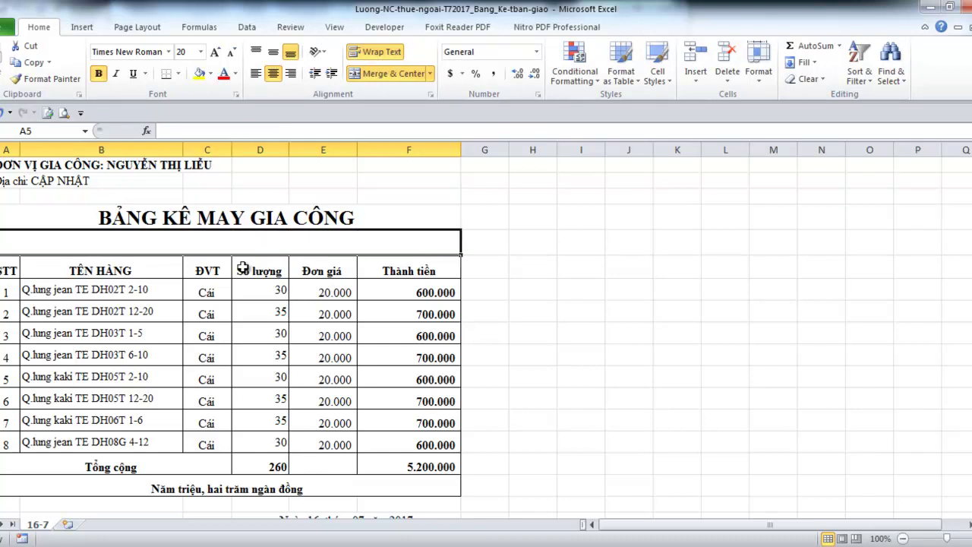
{"action": "key", "text": "Down"}
{"action": "key", "text": "Down"}
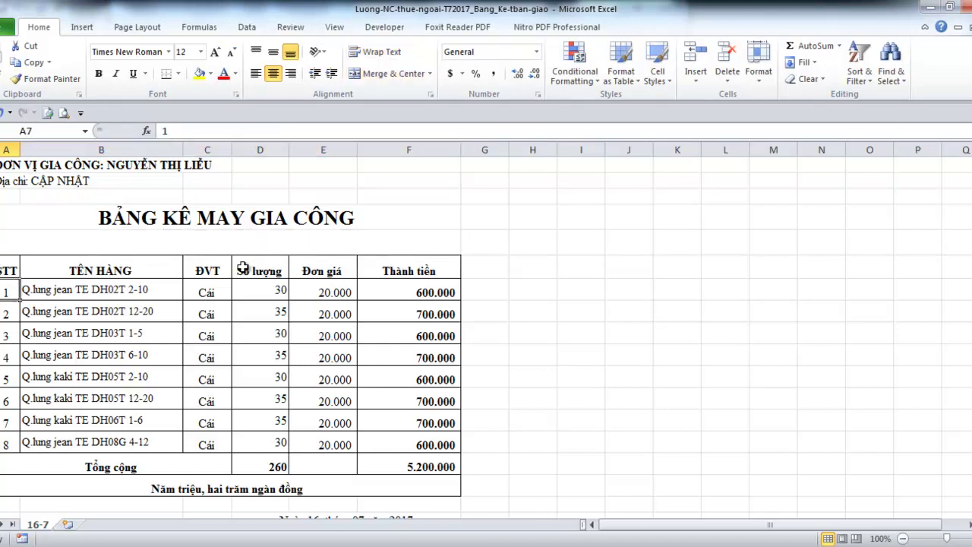
Clear all eight item names and quantities from the table
{"action": "key", "text": "Left"}
{"action": "key", "text": "Right"}
{"action": "key", "text": "Left"}
{"action": "key", "text": "Right"}
{"action": "key", "text": "shift+Down"}
{"action": "key", "text": "shift+Down"}
{"action": "key", "text": "shift+Down"}
{"action": "key", "text": "shift+Down"}
{"action": "key", "text": "shift+Down"}
{"action": "key", "text": "shift+Down"}
{"action": "key", "text": "shift+Down"}
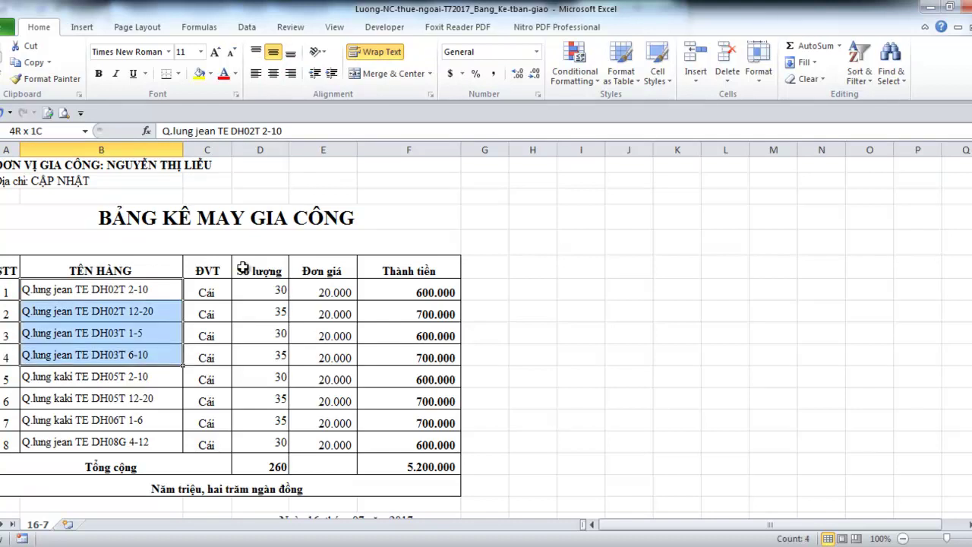
{"action": "key", "text": "shift+Right"}
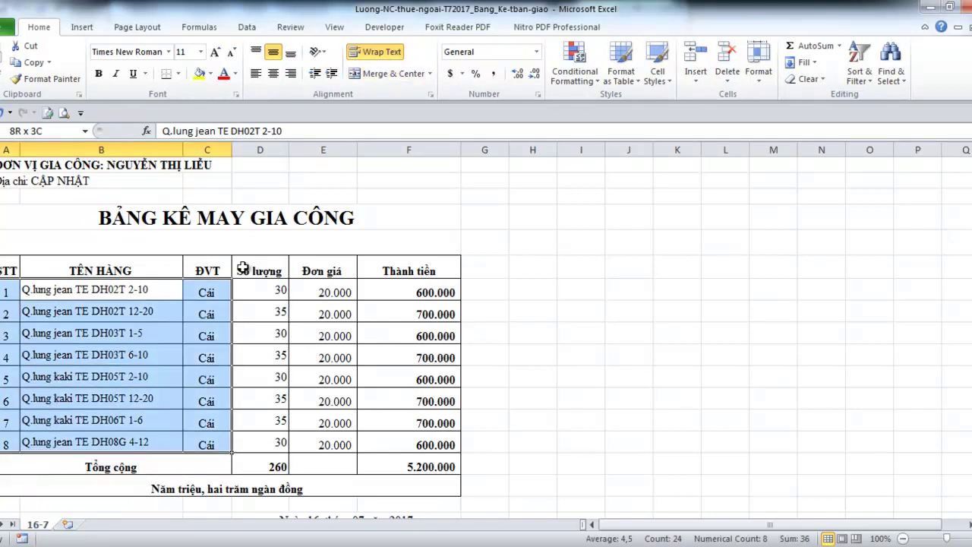
{"action": "key", "text": "shift+Left"}
{"action": "key", "text": "Delete"}
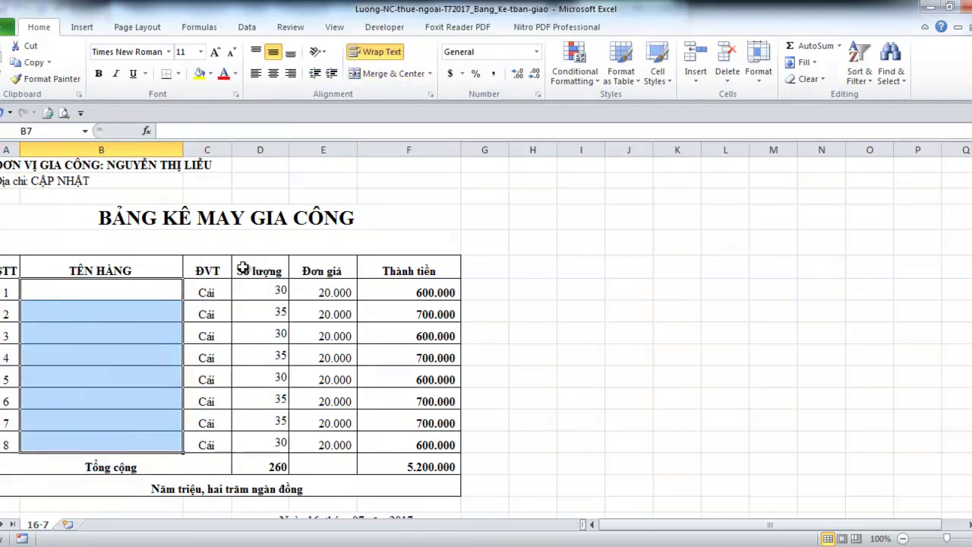
{"action": "key", "text": "Right"}
{"action": "key", "text": "Right"}
{"action": "key", "text": "shift+Down"}
{"action": "key", "text": "shift+Down"}
{"action": "key", "text": "shift+Down"}
{"action": "key", "text": "shift+Down"}
{"action": "key", "text": "shift+Down"}
{"action": "key", "text": "shift+Down"}
{"action": "key", "text": "shift+Down"}
{"action": "key", "text": "shift+Down"}
{"action": "key", "text": "shift+Up"}
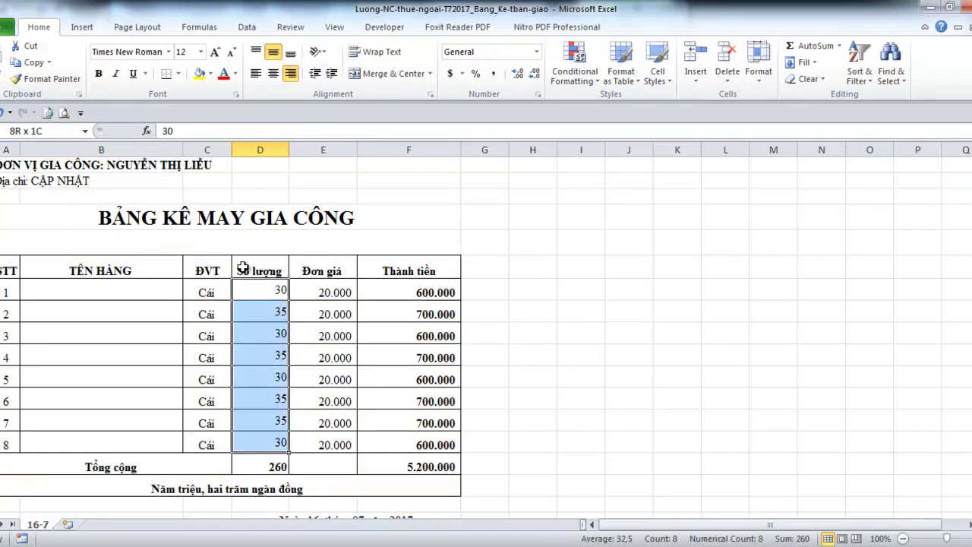
{"action": "key", "text": "Delete"}
Clear units, prices and STT numbers for rows 2–8, then begin renaming the sheet 03072017-LIEU
{"action": "key", "text": "Right"}
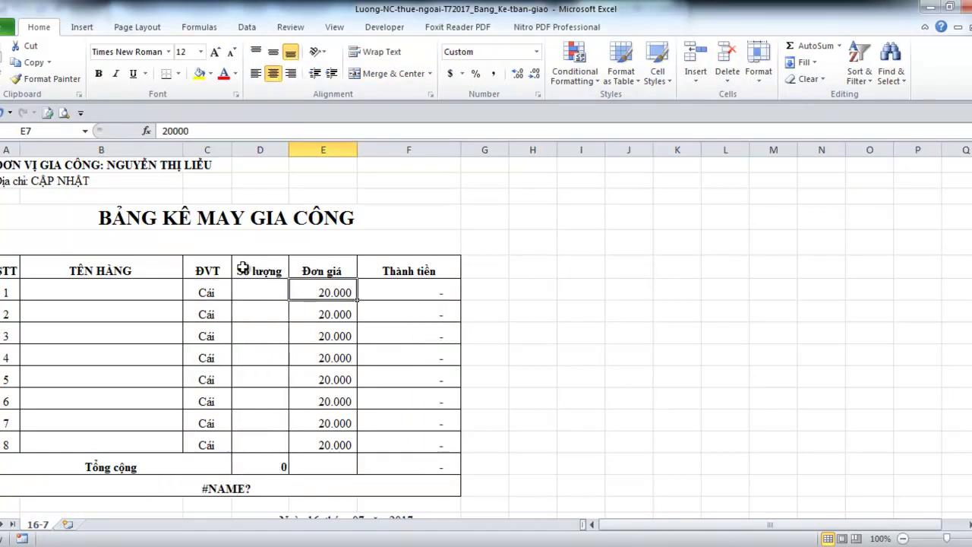
{"action": "key", "text": "shift+Down"}
{"action": "key", "text": "shift+Down"}
{"action": "key", "text": "shift+Down"}
{"action": "key", "text": "shift+Down"}
{"action": "key", "text": "shift+Down"}
{"action": "key", "text": "shift+Down"}
{"action": "key", "text": "shift+Down"}
{"action": "key", "text": "Down"}
{"action": "key", "text": "Left"}
{"action": "key", "text": "Left"}
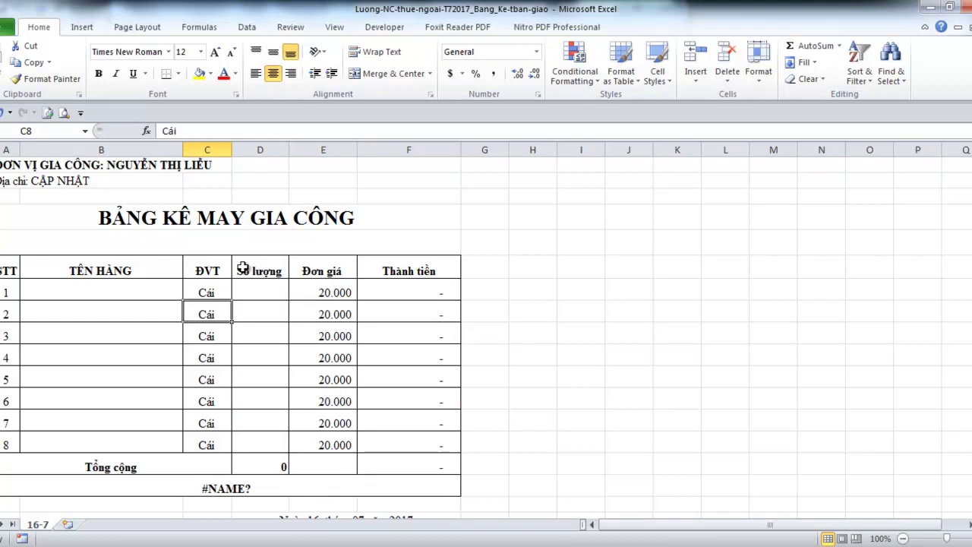
{"action": "key", "text": "shift+Right"}
{"action": "key", "text": "shift+Right"}
{"action": "key", "text": "shift+Down"}
{"action": "key", "text": "shift+Down"}
{"action": "key", "text": "shift+Down"}
{"action": "key", "text": "shift+Down"}
{"action": "key", "text": "shift+Down"}
{"action": "key", "text": "shift+Down"}
{"action": "key", "text": "shift+Down"}
{"action": "key", "text": "Delete"}
{"action": "key", "text": "Left"}
{"action": "key", "text": "Left"}
{"action": "key", "text": "ctrl+shift+End"}
{"action": "key", "text": "Left"}
{"action": "key", "text": "shift+Down"}
{"action": "key", "text": "shift+Down"}
{"action": "key", "text": "shift+Down"}
{"action": "key", "text": "shift+Down"}
{"action": "key", "text": "shift+Down"}
{"action": "key", "text": "shift+Down"}
{"action": "key", "text": "Delete"}
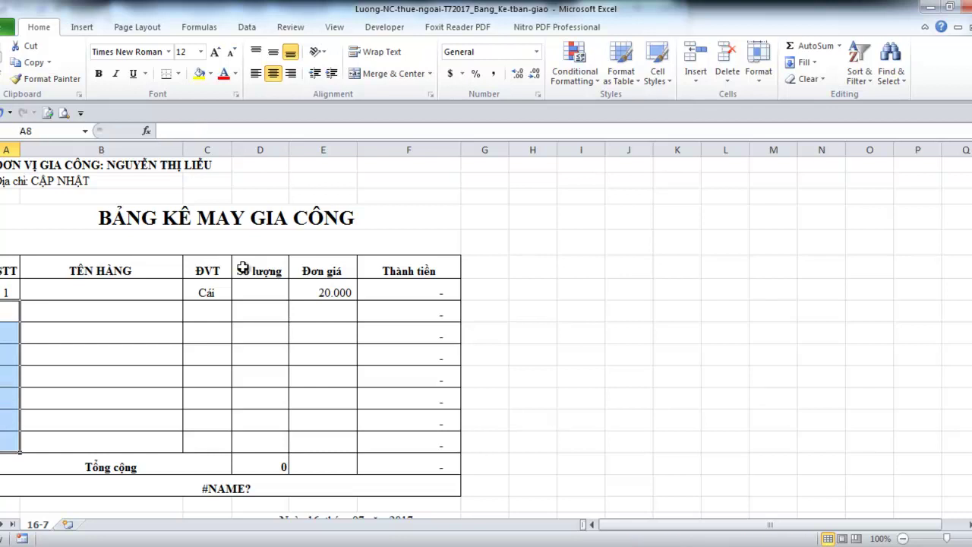
{"action": "double_click", "coordinate": [39, 524]}
{"action": "type", "text": "0307"}
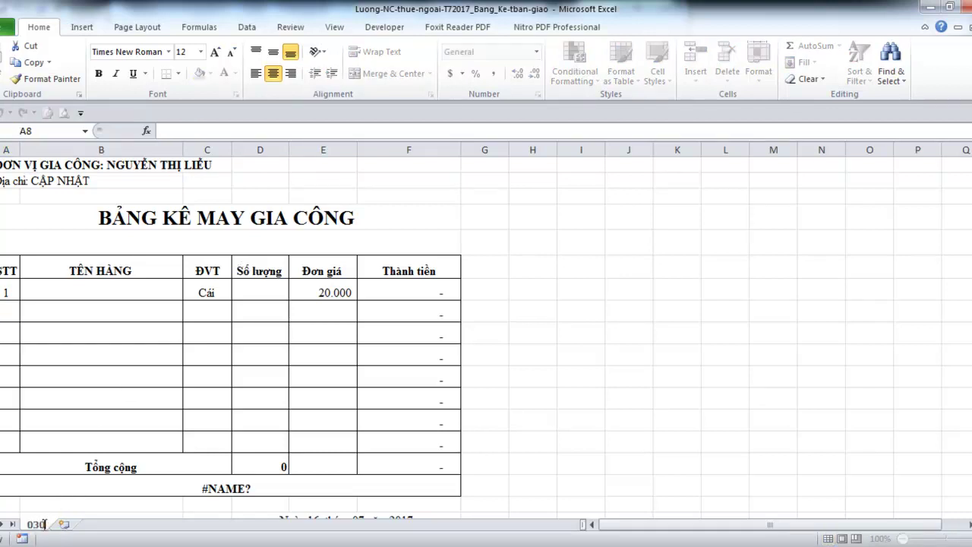
{"action": "type", "text": "2017-LIEU"}
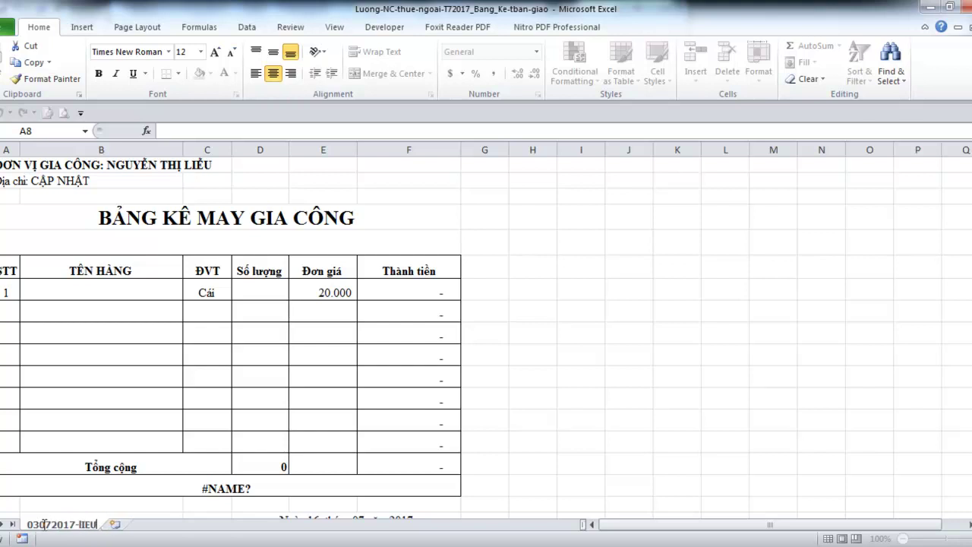
Change the sheet name ending from LIEU to Lieu, giving 03072017-Lieu
{"action": "key", "text": "BackSpace"}
{"action": "key", "text": "BackSpace"}
{"action": "key", "text": "BackSpace"}
{"action": "key", "text": "BackSpace"}
{"action": "type", "text": "Lieu"}
{"action": "left_click", "coordinate": [82, 362]}
{"action": "left_click", "coordinate": [63, 290]}
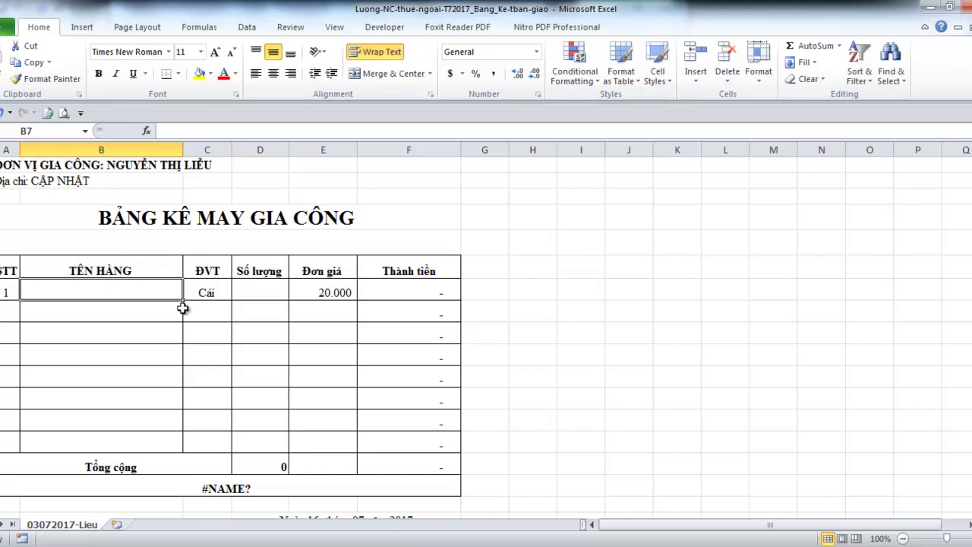
Enter Quần short jean with quantity 80 in the first item row
{"action": "type", "text": "Quần"}
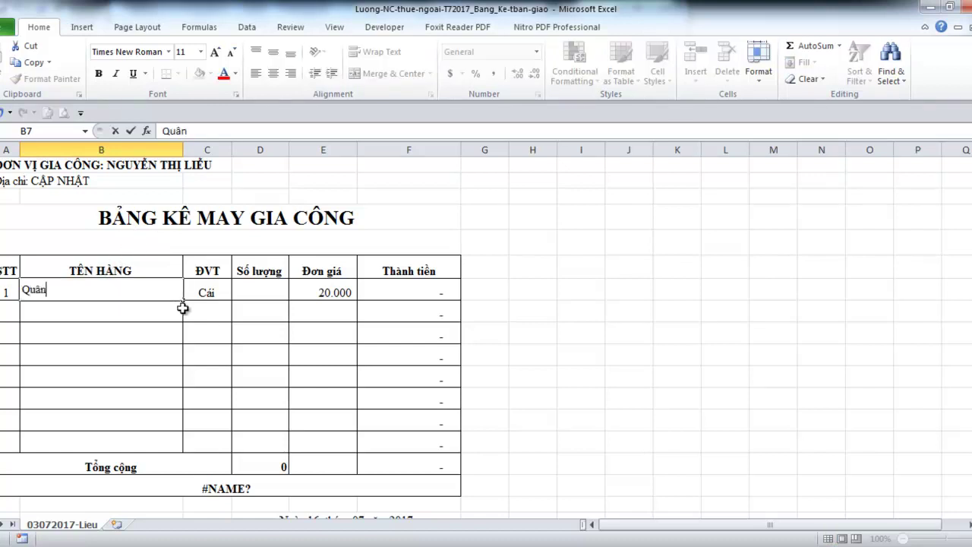
{"action": "type", "text": " short jean"}
{"action": "key", "text": "Return"}
{"action": "key", "text": "Right"}
{"action": "key", "text": "Right"}
{"action": "key", "text": "Up"}
{"action": "type", "text": "80"}
{"action": "key", "text": "Return"}
{"action": "key", "text": "Up"}
Delete the empty item rows 8–13 below the first item
{"action": "key", "text": "Down"}
{"action": "key", "text": "Down"}
{"action": "left_click_drag", "start_coordinate": [182, 309], "coordinate": [182, 420]}
{"action": "key", "text": "shift+space"}
{"action": "key", "text": "shift+F10"}
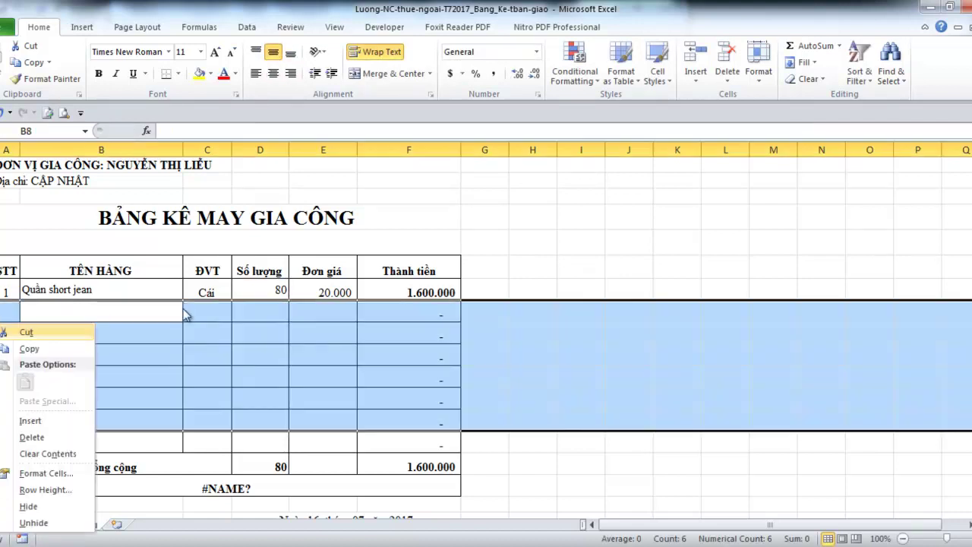
{"action": "key", "text": "d"}
{"action": "key", "text": "Down"}
{"action": "key", "text": "Down"}
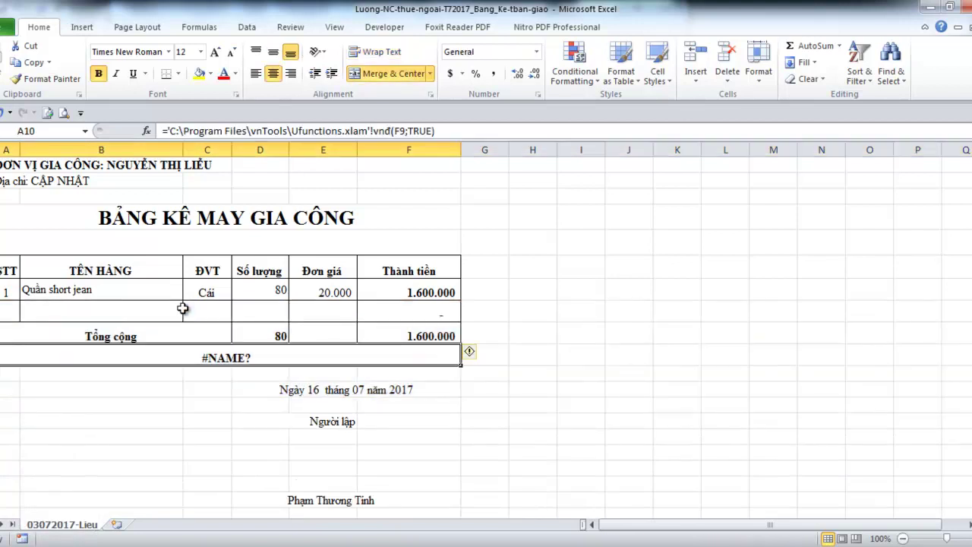
Type 'Bằng chữ: Một triệu sáu trăm ngàn đồng chẵn./.' over the #NAME? cell and unbold it
{"action": "type", "text": "Một"}
{"action": "key", "text": "BackSpace"}
{"action": "key", "text": "BackSpace"}
{"action": "key", "text": "BackSpace"}
{"action": "type", "text": "Băng"}
{"action": "type", "text": " chư"}
{"action": "type", "text": ": "}
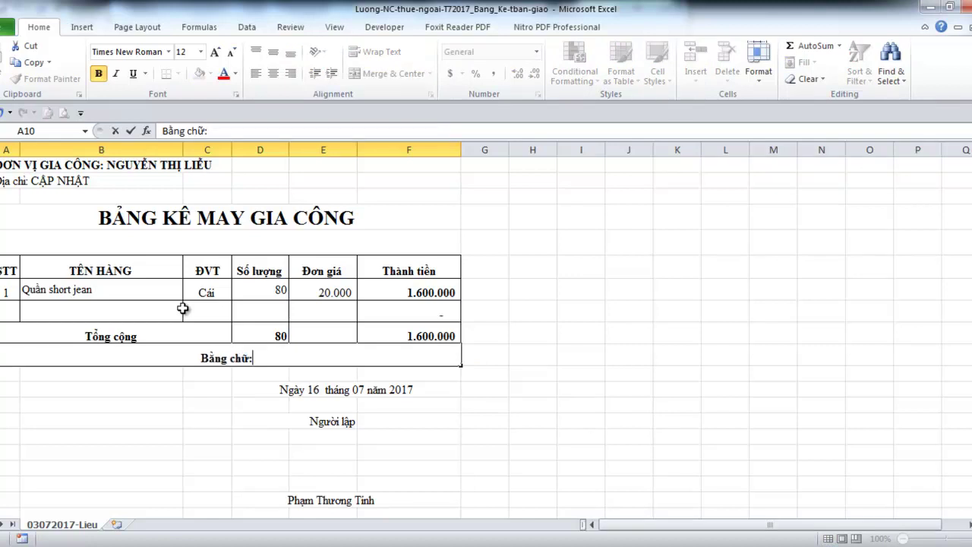
{"action": "type", "text": "Một "}
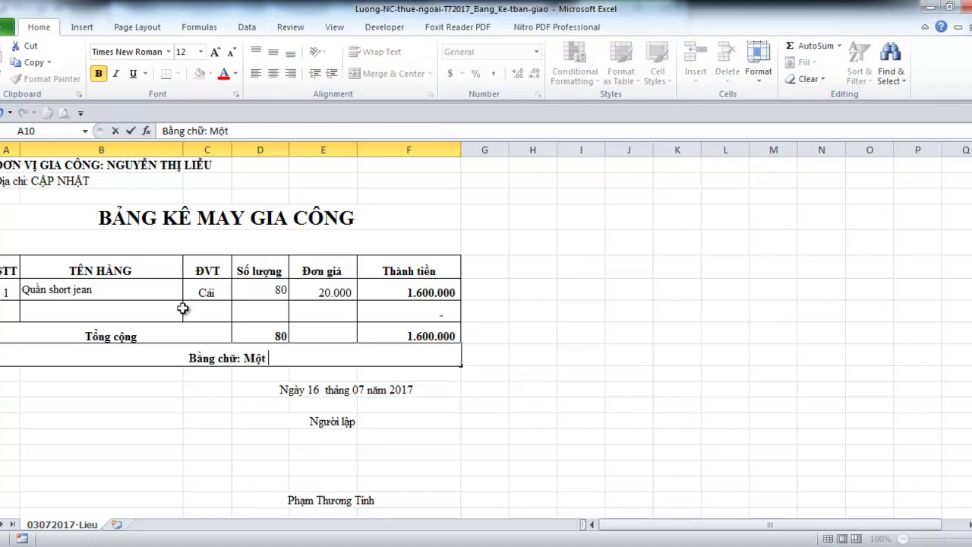
{"action": "type", "text": "triệu sáu "}
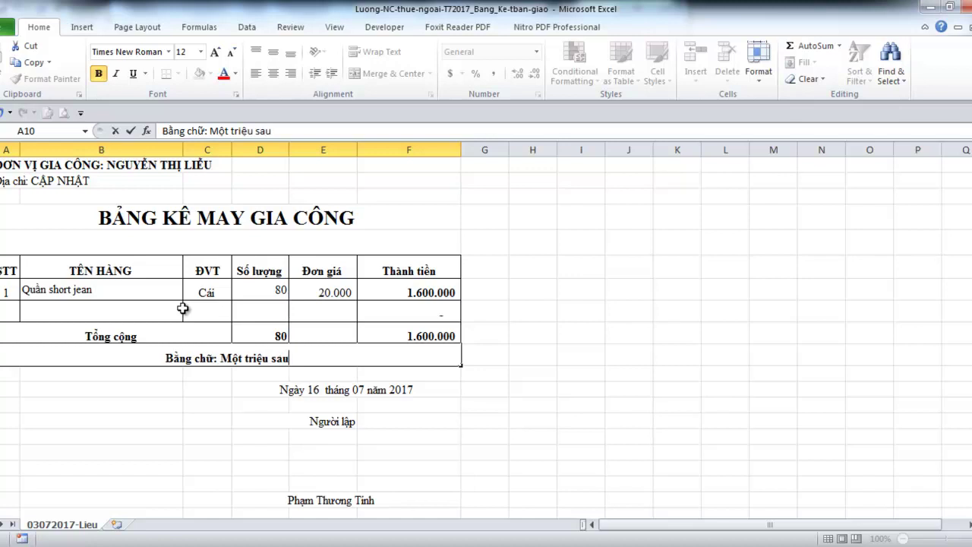
{"action": "type", "text": "trăm ngan"}
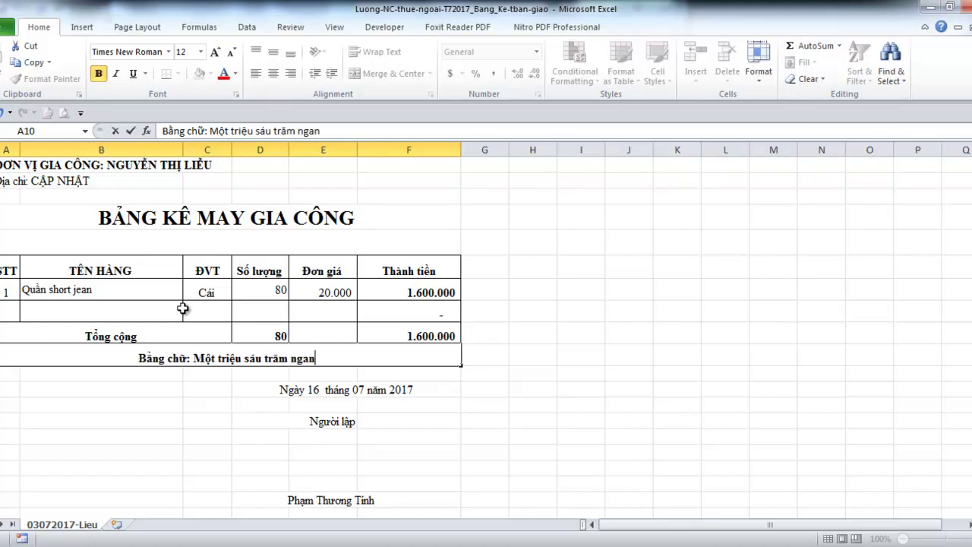
{"action": "key", "text": "BackSpace"}
{"action": "key", "text": "BackSpace"}
{"action": "type", "text": "àn đồng chan"}
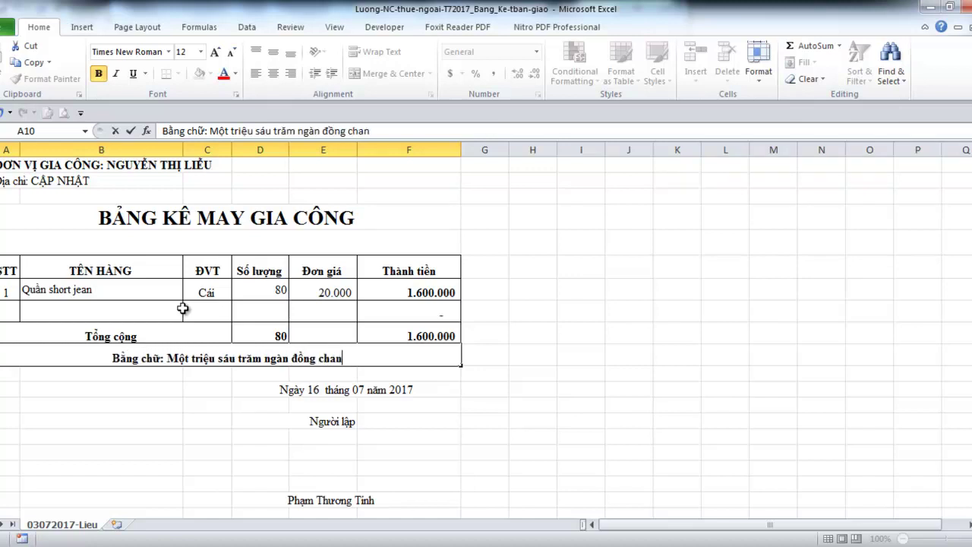
{"action": "key", "text": "BackSpace"}
{"action": "key", "text": "BackSpace"}
{"action": "type", "text": "ẵn./."}
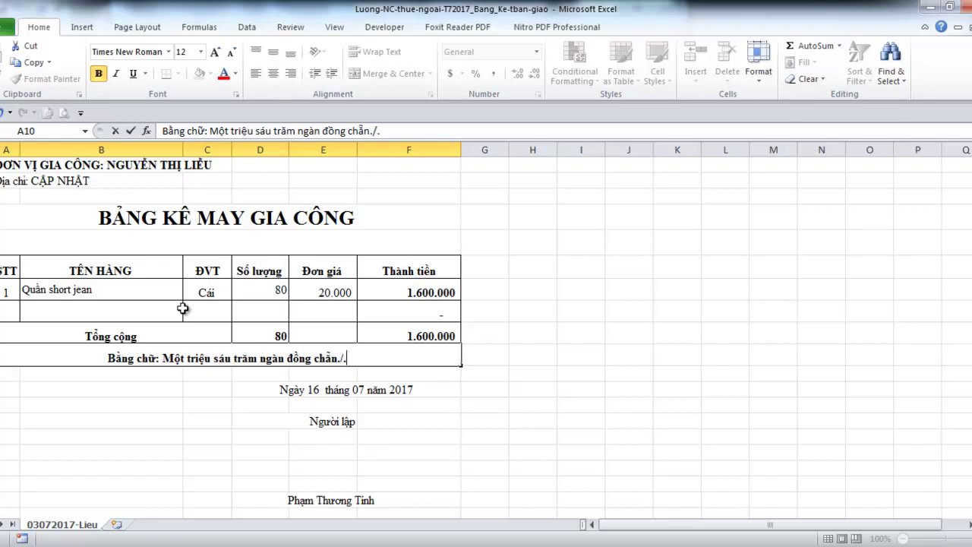
{"action": "key", "text": "ctrl+Return"}
{"action": "key", "text": "ctrl+b"}
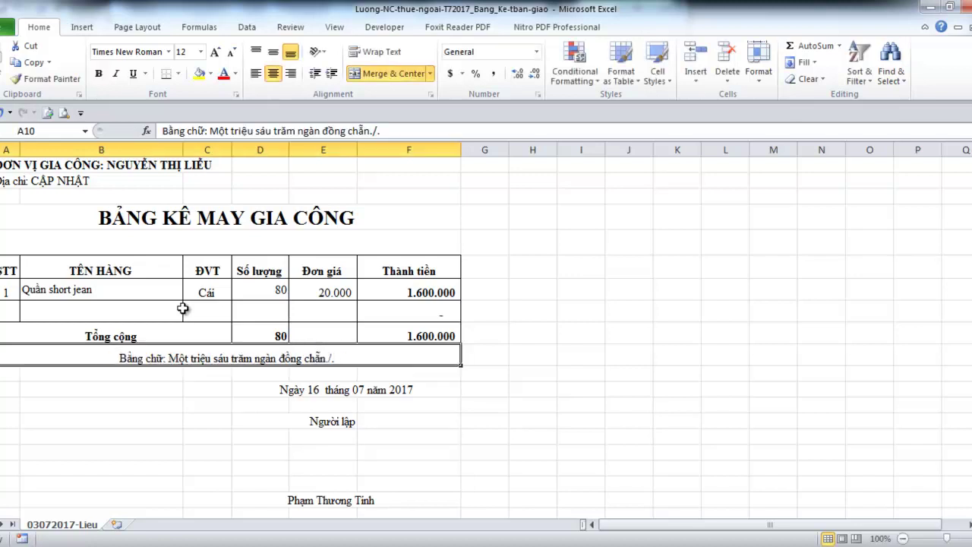
Make the amount in words bold italic and change the date's day from 16 to 03
{"action": "key", "text": "ctrl+i"}
{"action": "key", "text": "ctrl+b"}
{"action": "key", "text": "Down"}
{"action": "key", "text": "Down"}
{"action": "key", "text": "Right"}
{"action": "key", "text": "Right"}
{"action": "key", "text": "F2"}
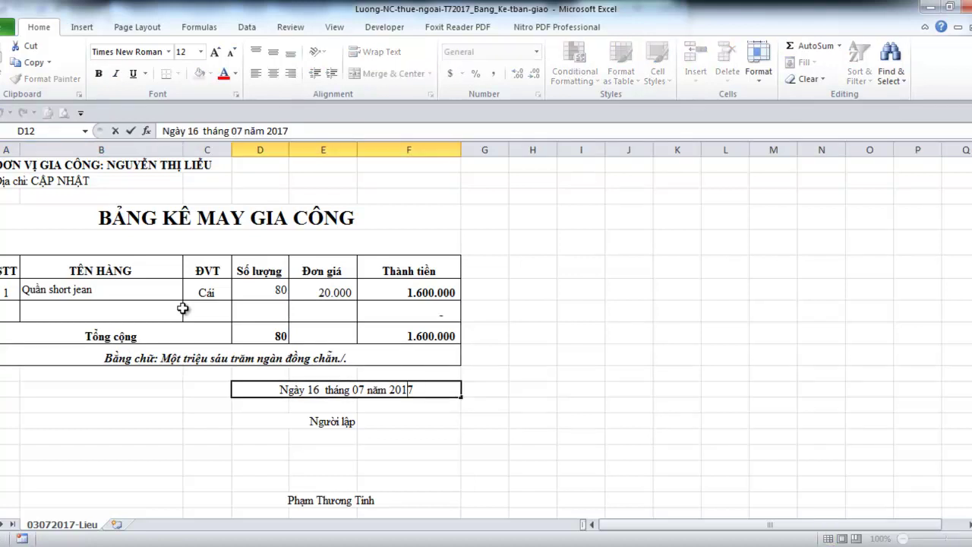
{"action": "key", "text": "shift+Right"}
{"action": "key", "text": "shift+Right"}
{"action": "type", "text": "0"}
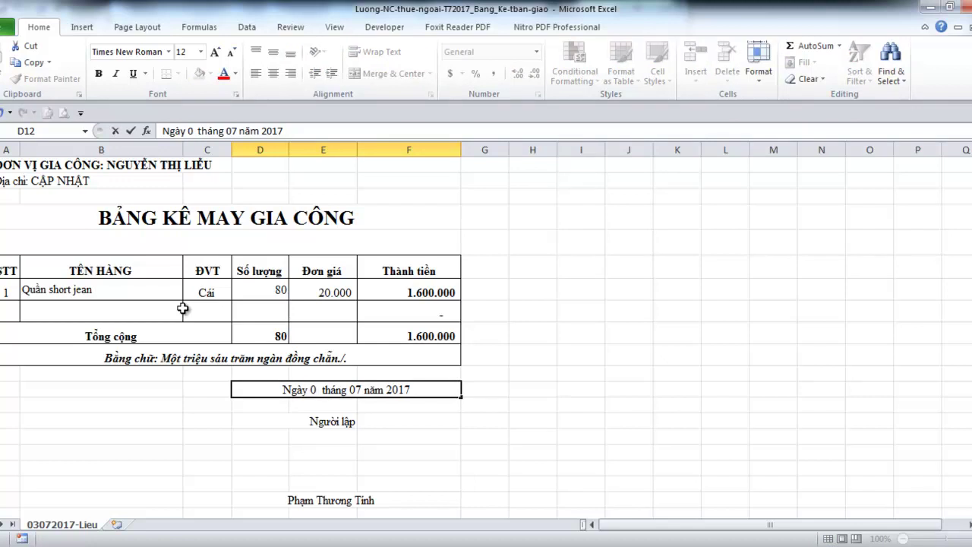
{"action": "type", "text": "3"}
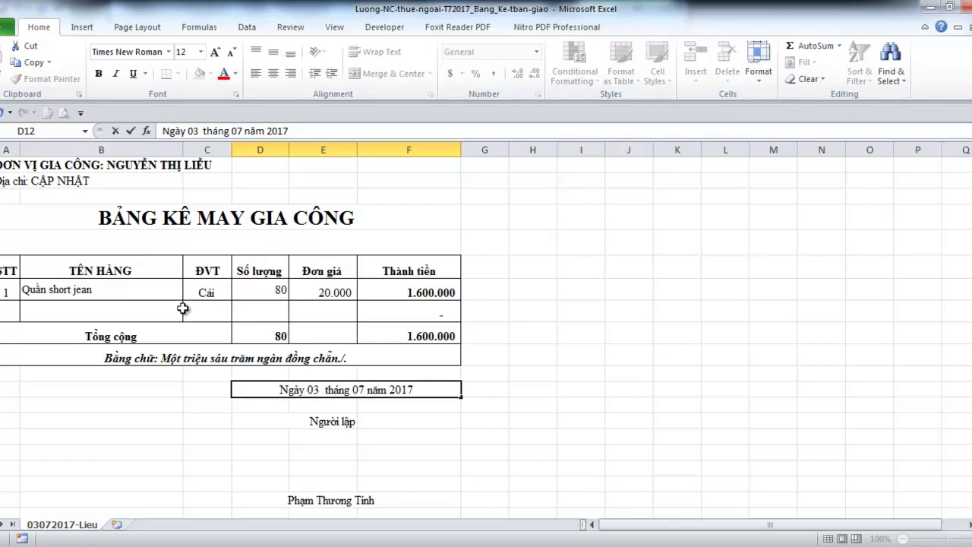
{"action": "key", "text": "Return"}
Delete the Người lập label from the signature row
{"action": "key", "text": "Down"}
{"action": "key", "text": "Down"}
{"action": "key", "text": "Down"}
{"action": "key", "text": "Up"}
{"action": "key", "text": "Up"}
{"action": "key", "text": "Up"}
{"action": "key", "text": "Down"}
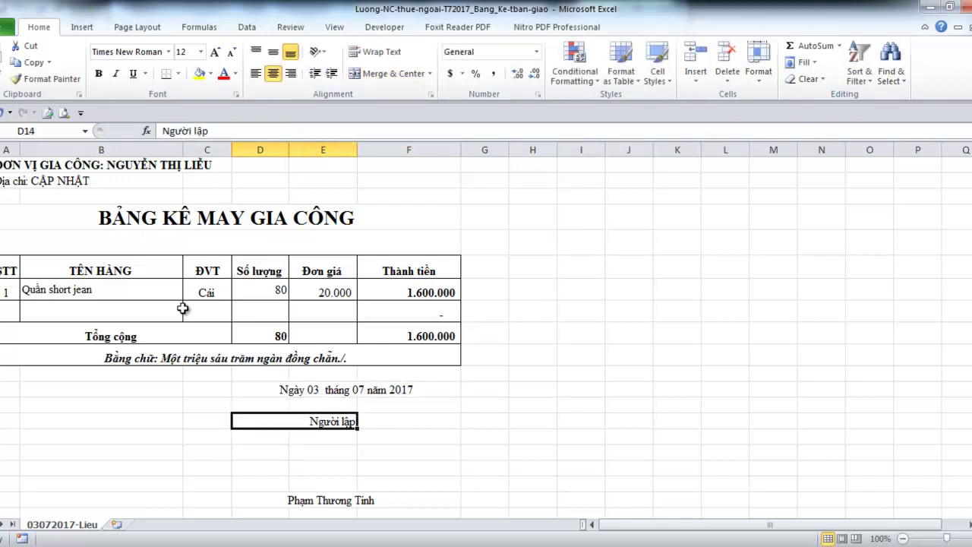
{"action": "key", "text": "Left"}
{"action": "key", "text": "Left"}
{"action": "key", "text": "Left"}
{"action": "key", "text": "Right"}
{"action": "key", "text": "Right"}
{"action": "key", "text": "Right"}
{"action": "key", "text": "Right"}
{"action": "key", "text": "Left"}
{"action": "key", "text": "Delete"}
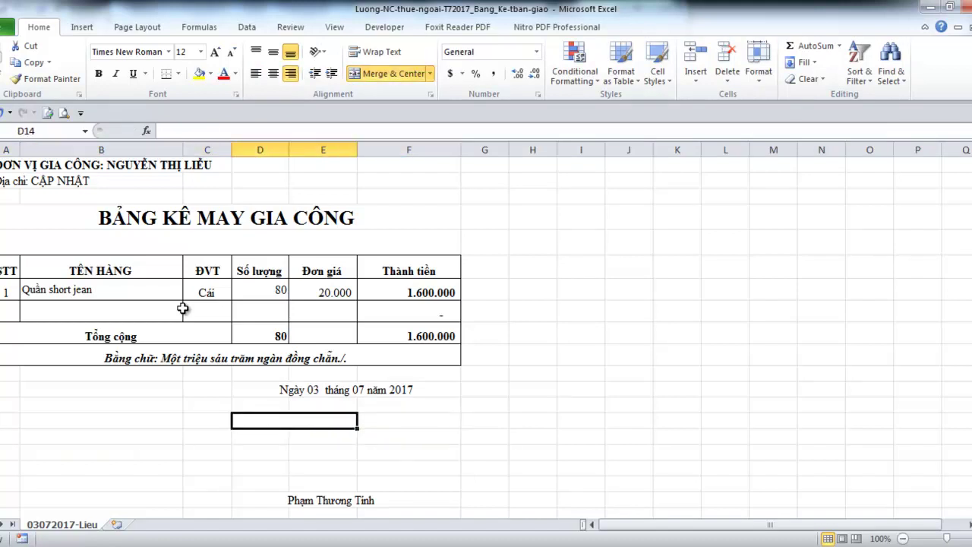
{"action": "key", "text": "shift+Right"}
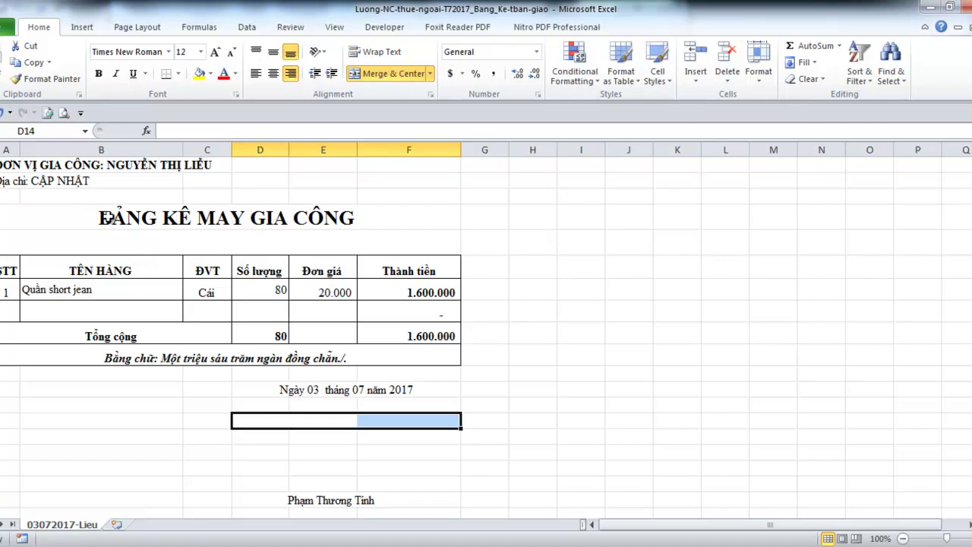
Replace the title BẢNG KÊ MAY GIA CÔNG with BẢN BÀN GIAO THÀNH PHẨM GIA CÔNG
{"action": "double_click", "coordinate": [110, 218]}
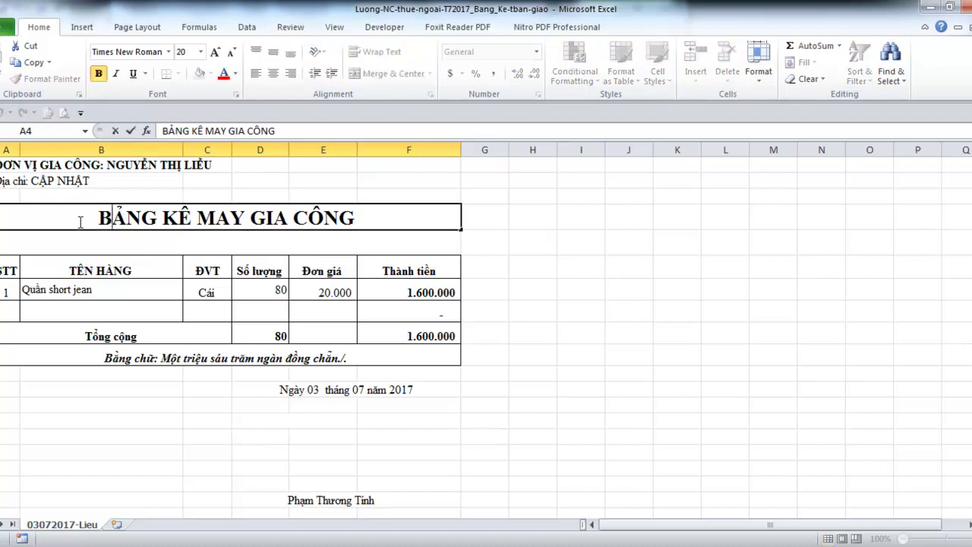
{"action": "left_click_drag", "start_coordinate": [66, 219], "coordinate": [451, 238]}
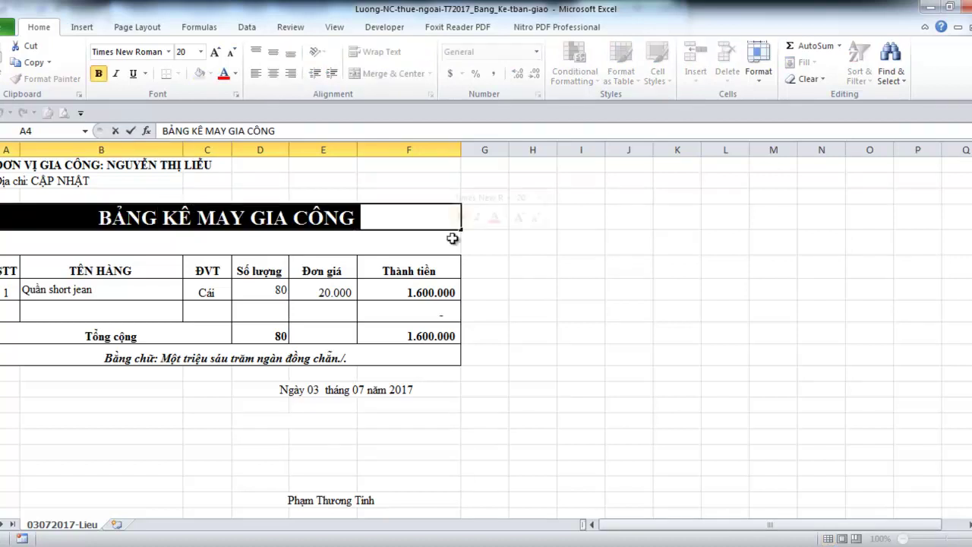
{"action": "type", "text": "ban"}
{"action": "key", "text": "BackSpace"}
{"action": "key", "text": "BackSpace"}
{"action": "key", "text": "BackSpace"}
{"action": "type", "text": "BẢN G"}
{"action": "key", "text": "BackSpace"}
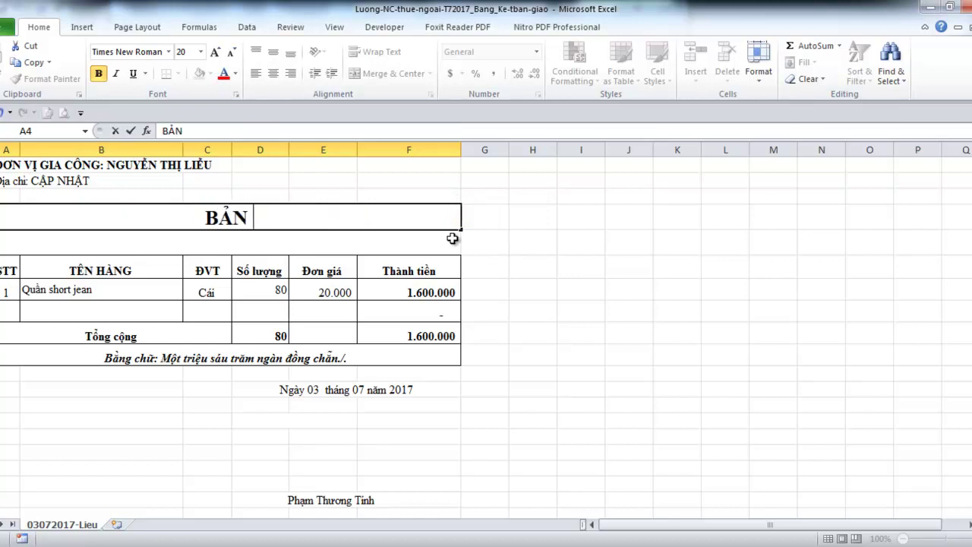
{"action": "type", "text": "BÀN GIAO"}
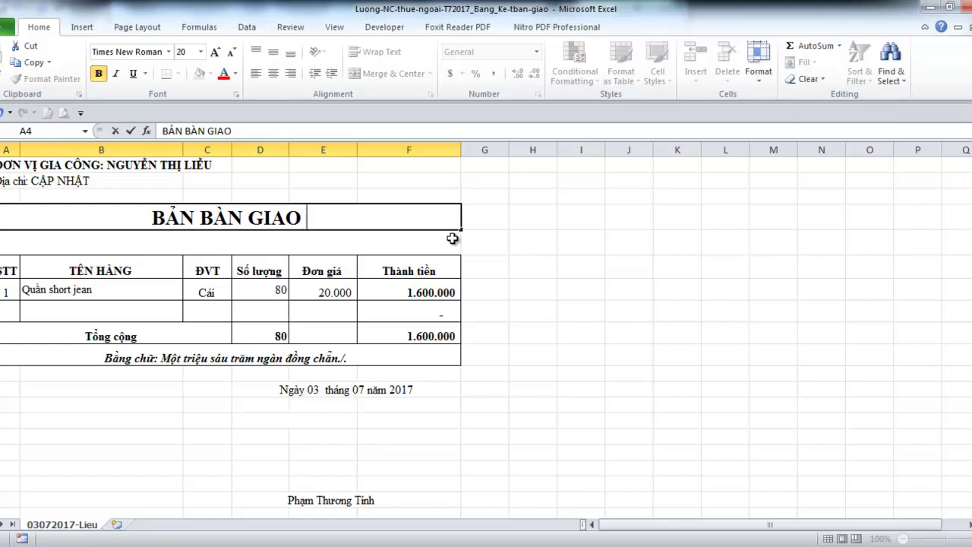
{"action": "type", "text": " THÀNH PHA"}
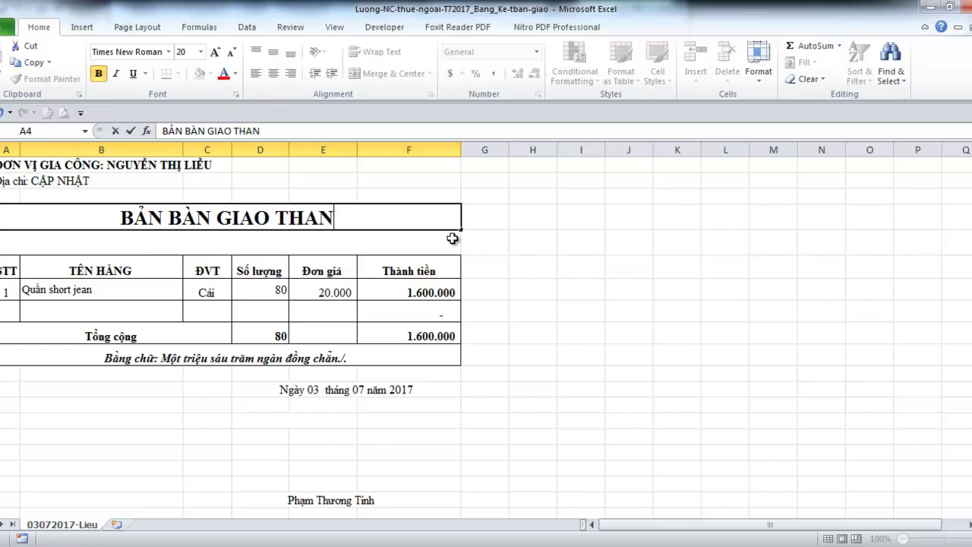
{"action": "key", "text": "BackSpace"}
{"action": "type", "text": "ẨM "}
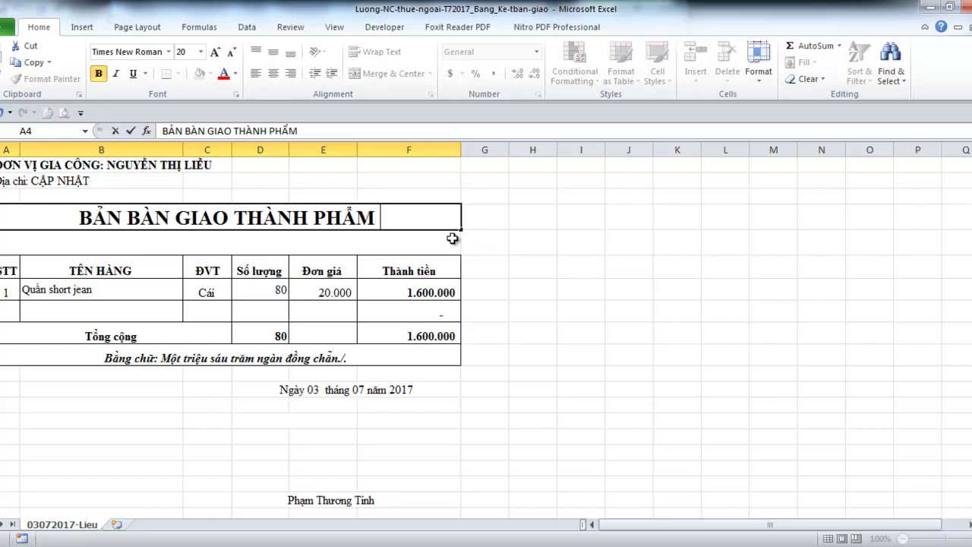
{"action": "type", "text": "GIA CÔNG"}
{"action": "key", "text": "ctrl+Return"}
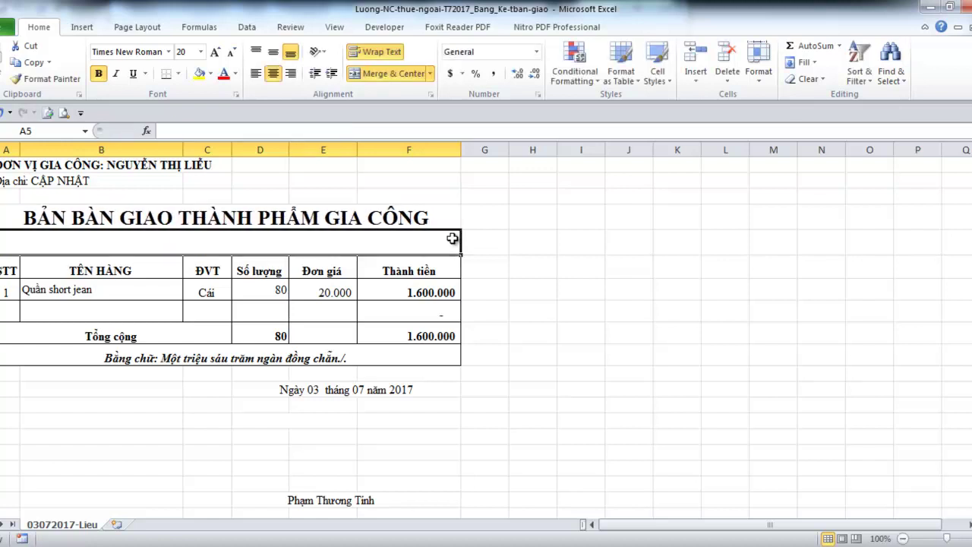
Copy the date line from D12 into D13 just below it
{"action": "key", "text": "Down"}
{"action": "key", "text": "Down"}
{"action": "key", "text": "Down"}
{"action": "key", "text": "Down"}
{"action": "key", "text": "Down"}
{"action": "key", "text": "Down"}
{"action": "key", "text": "Down"}
{"action": "key", "text": "Down"}
{"action": "key", "text": "Down"}
{"action": "key", "text": "Down"}
{"action": "key", "text": "Down"}
{"action": "key", "text": "Down"}
{"action": "key", "text": "Down"}
{"action": "key", "text": "Right"}
{"action": "key", "text": "Right"}
{"action": "key", "text": "Right"}
{"action": "key", "text": "Up"}
{"action": "key", "text": "Up"}
{"action": "key", "text": "Up"}
{"action": "key", "text": "Up"}
{"action": "key", "text": "Up"}
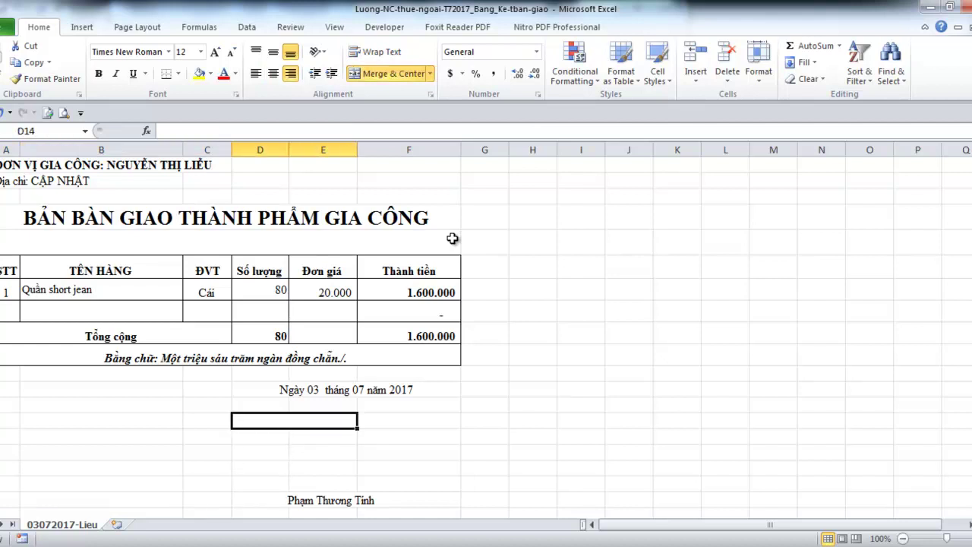
{"action": "key", "text": "ctrl+c"}
{"action": "key", "text": "Down"}
{"action": "key", "text": "ctrl+v"}
Label the handing-over party 'Bên Bàn Giao' in B13
{"action": "key", "text": "Left"}
{"action": "key", "text": "Left"}
{"action": "key", "text": "Left"}
{"action": "key", "text": "Right"}
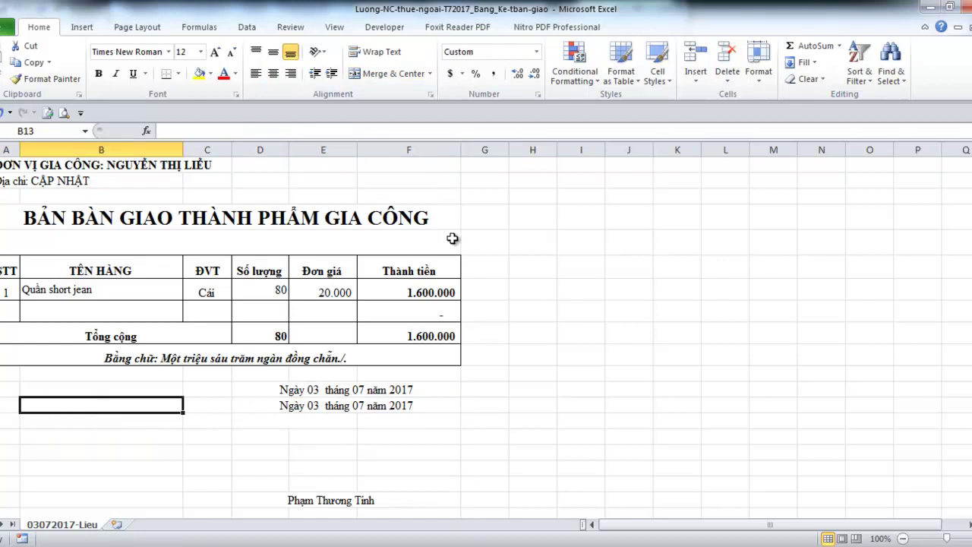
{"action": "type", "text": "Bên "}
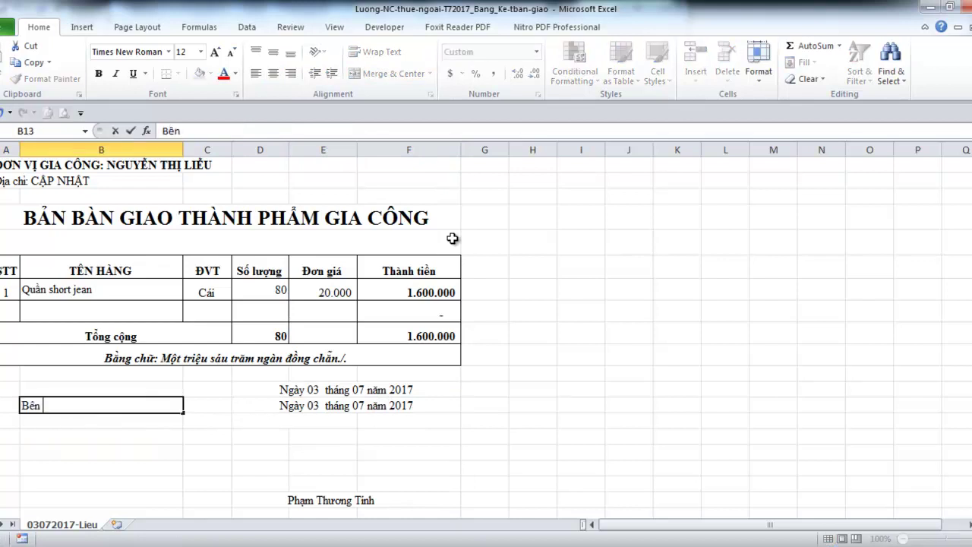
{"action": "type", "text": "Bàn giao"}
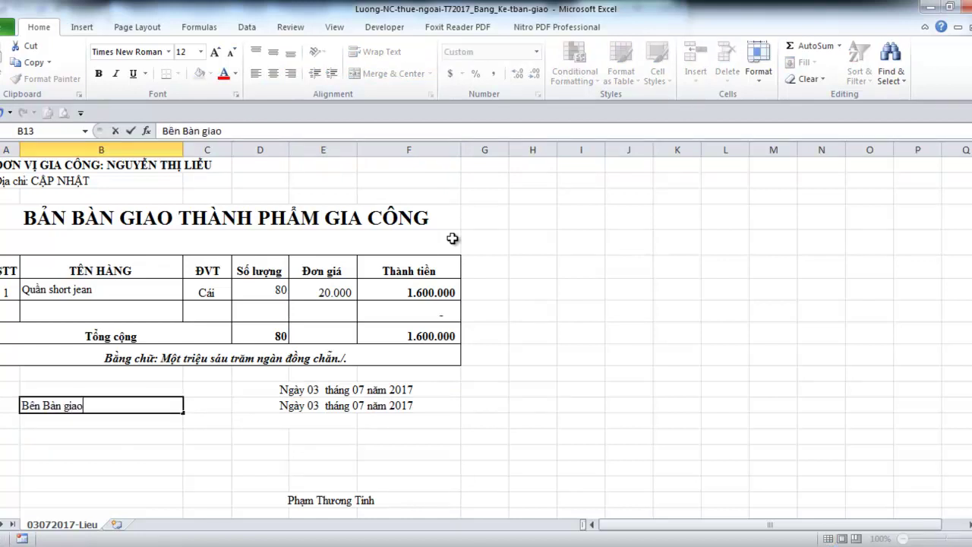
{"action": "key", "text": "Return"}
{"action": "key", "text": "Up"}
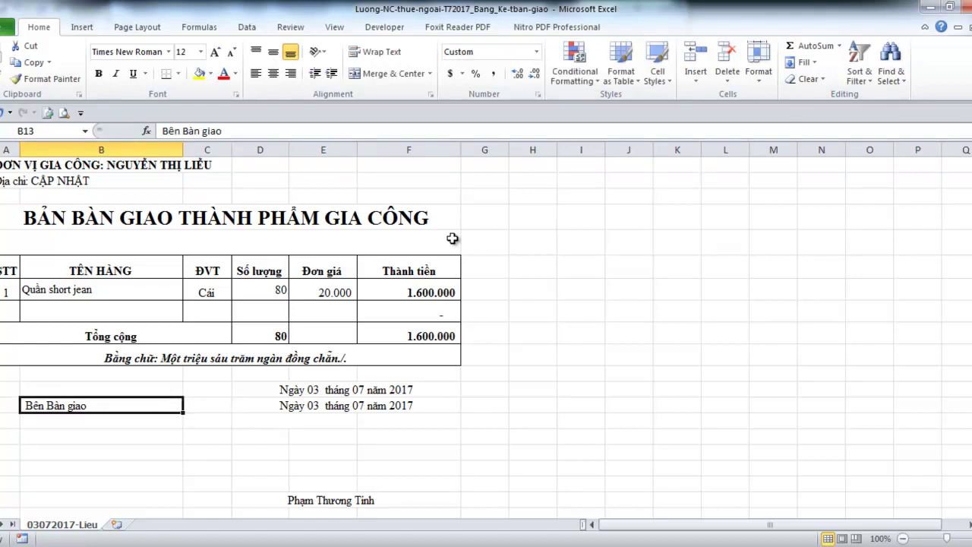
{"action": "key", "text": "F2"}
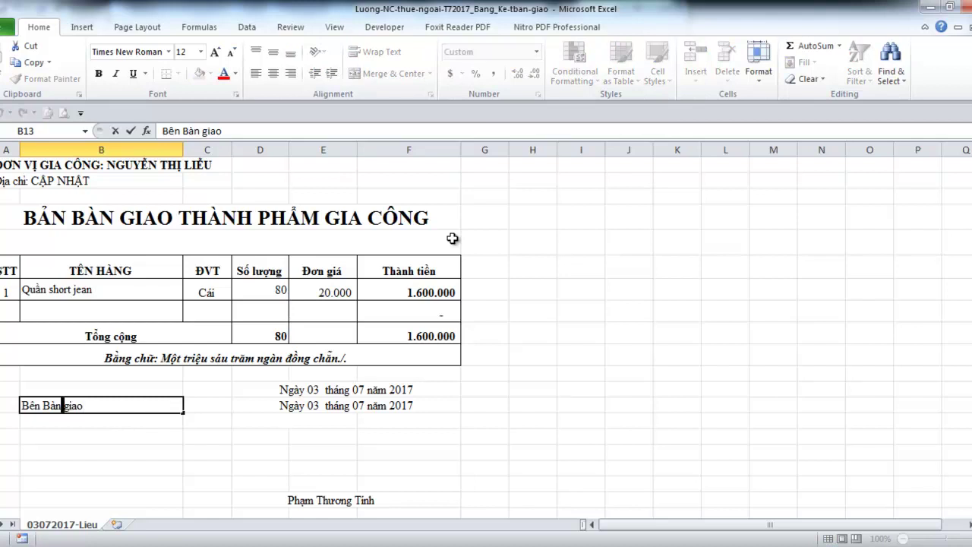
{"action": "type", "text": "G"}
{"action": "key", "text": "Return"}
{"action": "key", "text": "Down"}
{"action": "key", "text": "Down"}
{"action": "key", "text": "Down"}
{"action": "key", "text": "Down"}
{"action": "key", "text": "Down"}
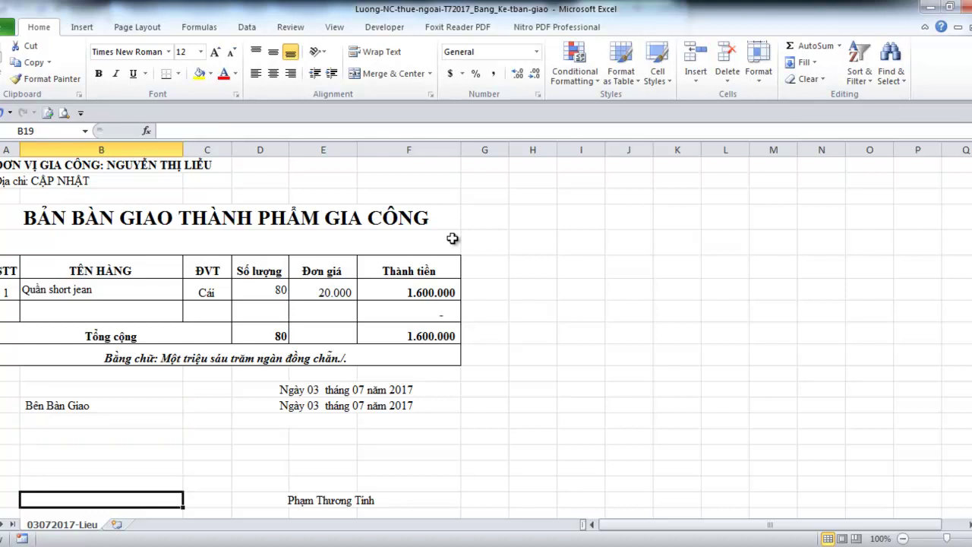
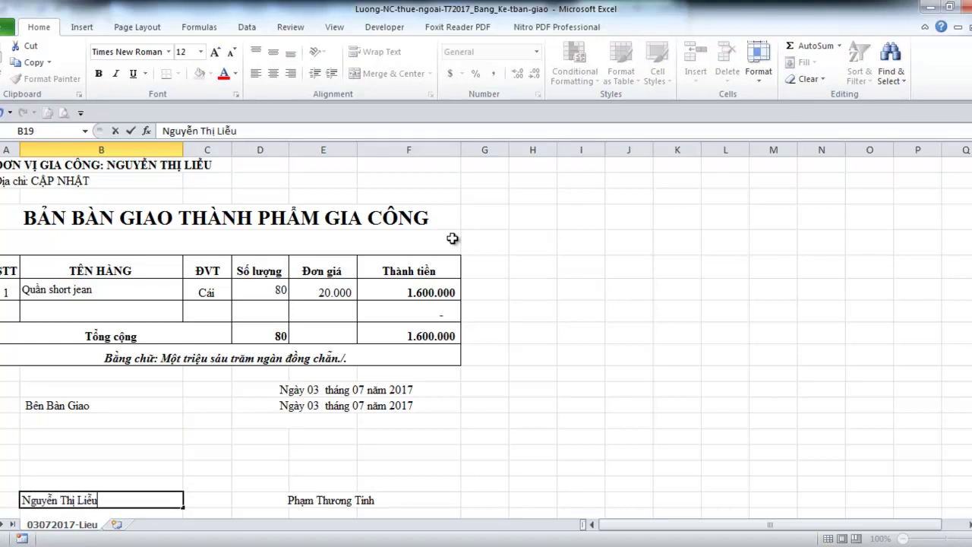
Enter the handing-over party's full name and clear the old receiving signature name
{"action": "key", "text": "Return"}
{"action": "key", "text": "Up"}
{"action": "key", "text": "Right"}
{"action": "key", "text": "Right"}
{"action": "key", "text": "Delete"}
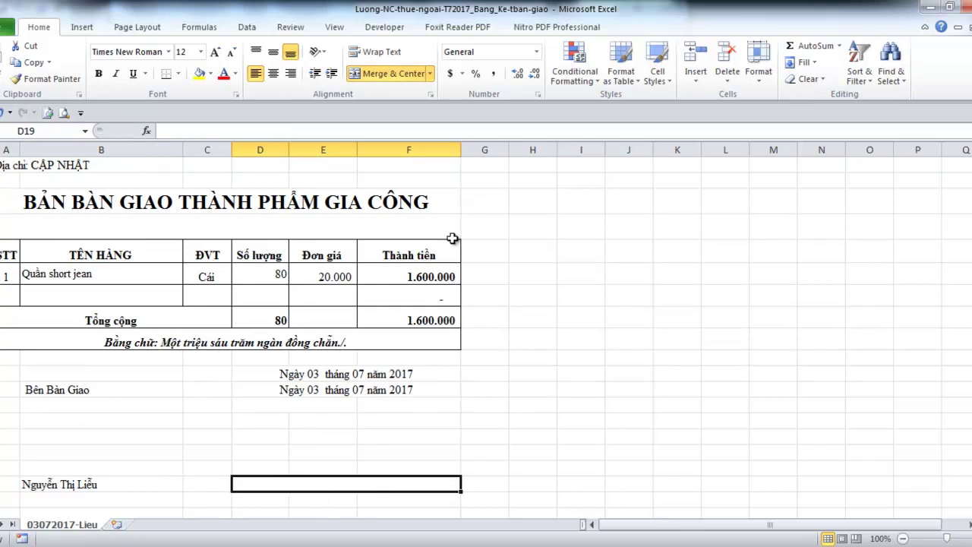
{"action": "key", "text": "Up"}
{"action": "key", "text": "Up"}
{"action": "key", "text": "Up"}
{"action": "key", "text": "Up"}
{"action": "key", "text": "Up"}
{"action": "key", "text": "Up"}
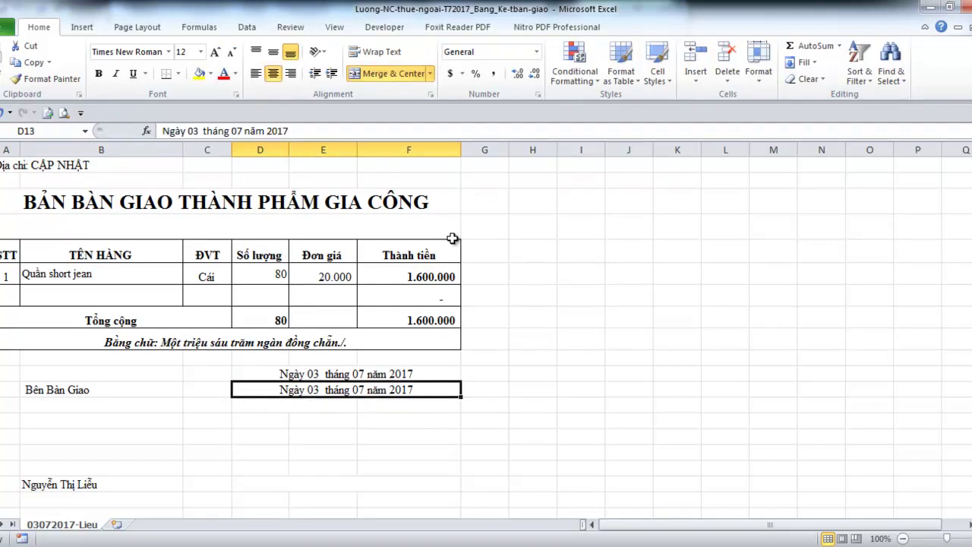
Overwrite the duplicated date line with the label 'Bên nhận bàn giao'
{"action": "type", "text": "Ben nha bàn gai"}
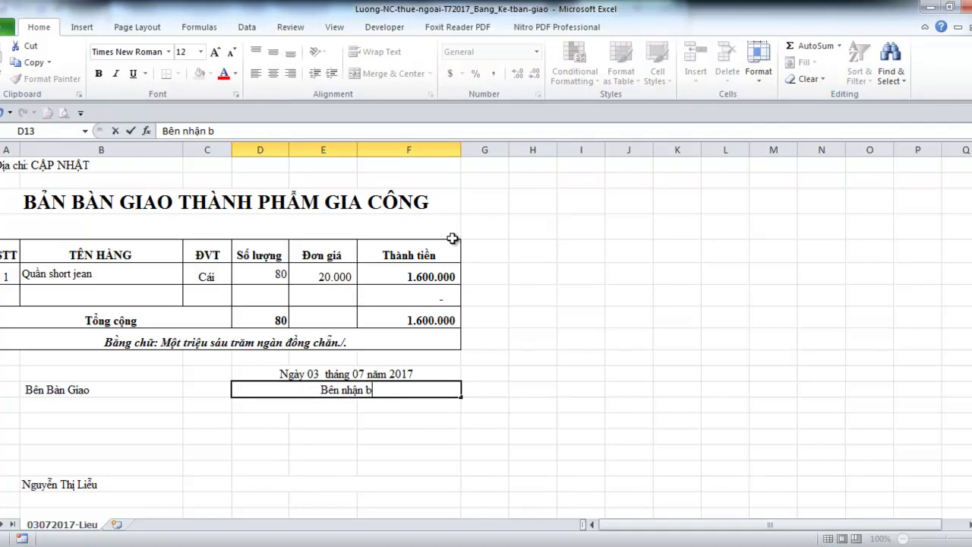
{"action": "key", "text": "BackSpace"}
{"action": "key", "text": "BackSpace"}
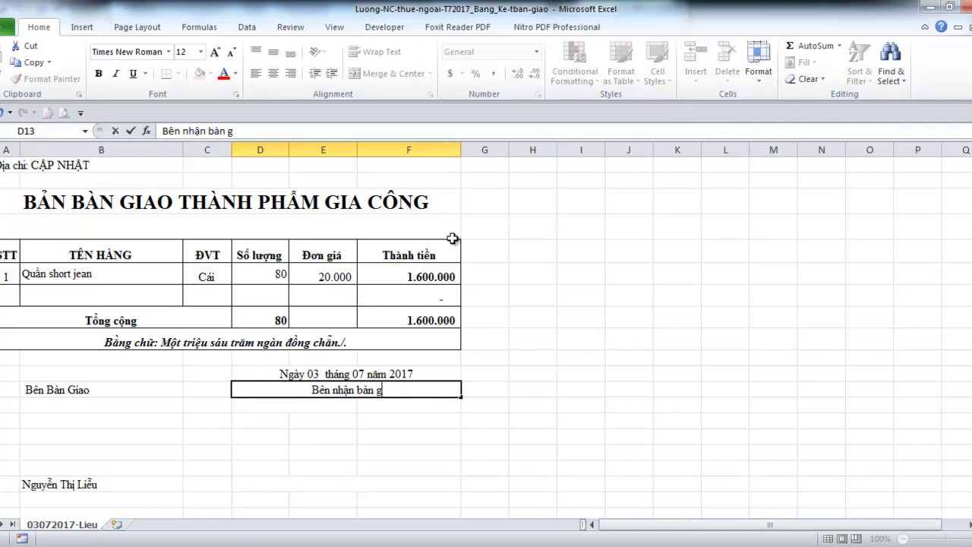
{"action": "type", "text": "iao"}
{"action": "key", "text": "Return"}
{"action": "key", "text": "Return"}
{"action": "key", "text": "Return"}
{"action": "key", "text": "Return"}
{"action": "key", "text": "Return"}
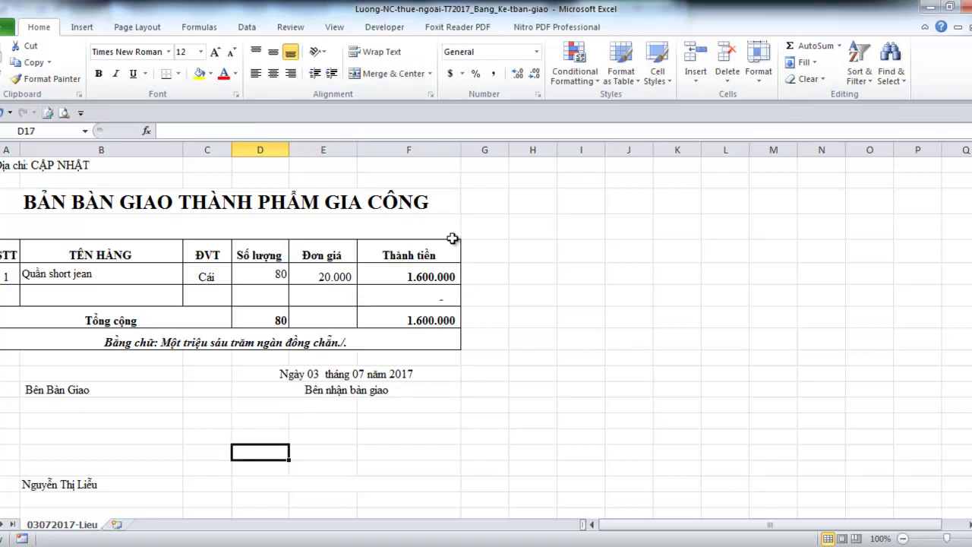
{"action": "key", "text": "Return"}
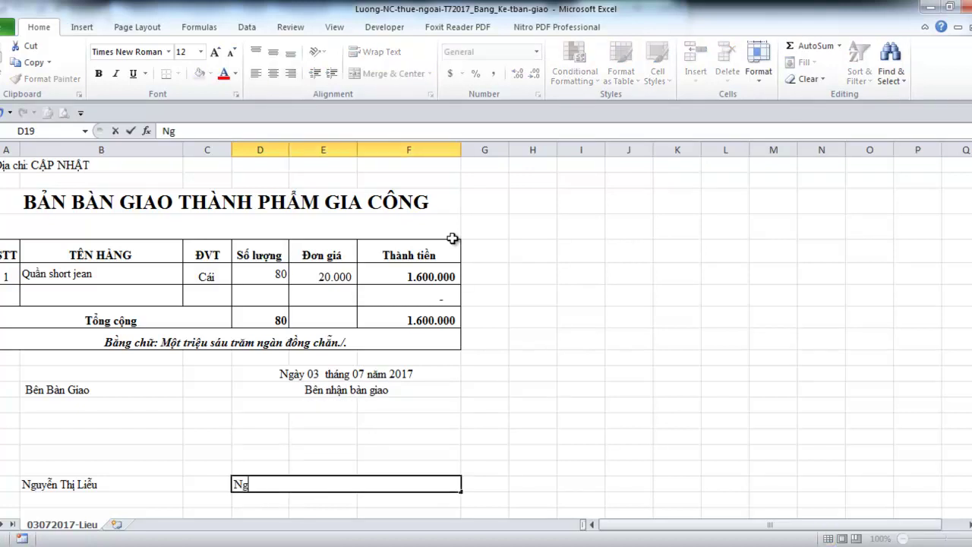
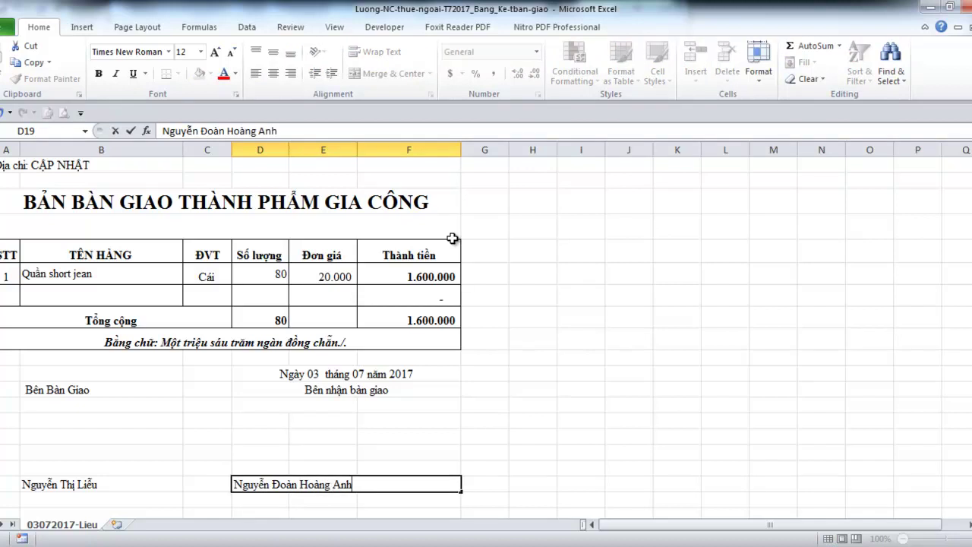
Enter the receiving party's full name in D19:F19 and centre it
{"action": "key", "text": "Return"}
{"action": "key", "text": "Up"}
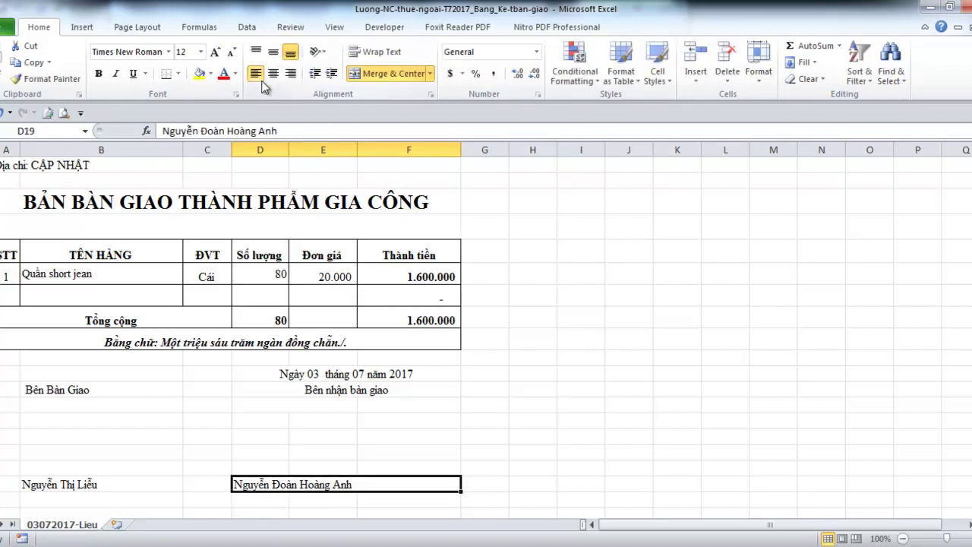
{"action": "left_click", "coordinate": [272, 73]}
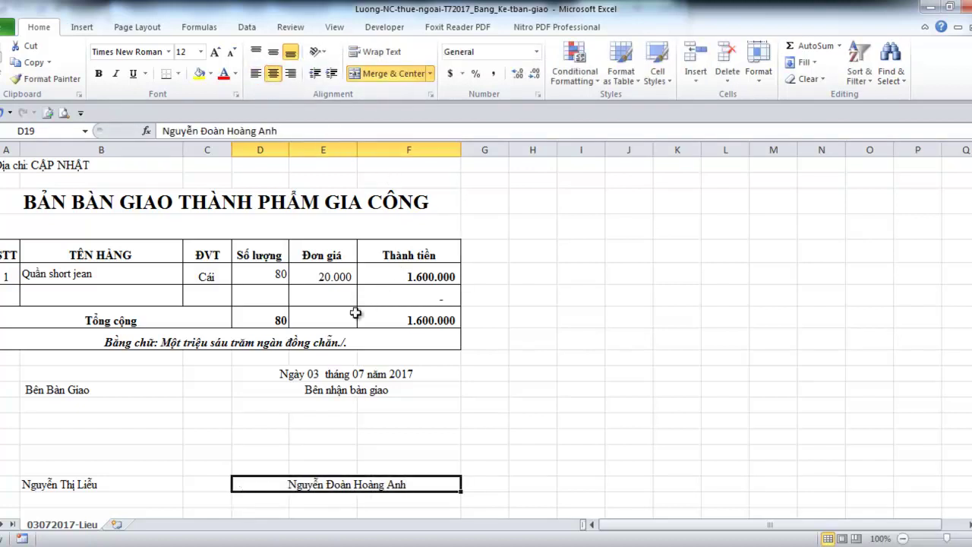
{"action": "scroll", "coordinate": [349, 317], "scroll_direction": "up", "scroll_amount": 1}
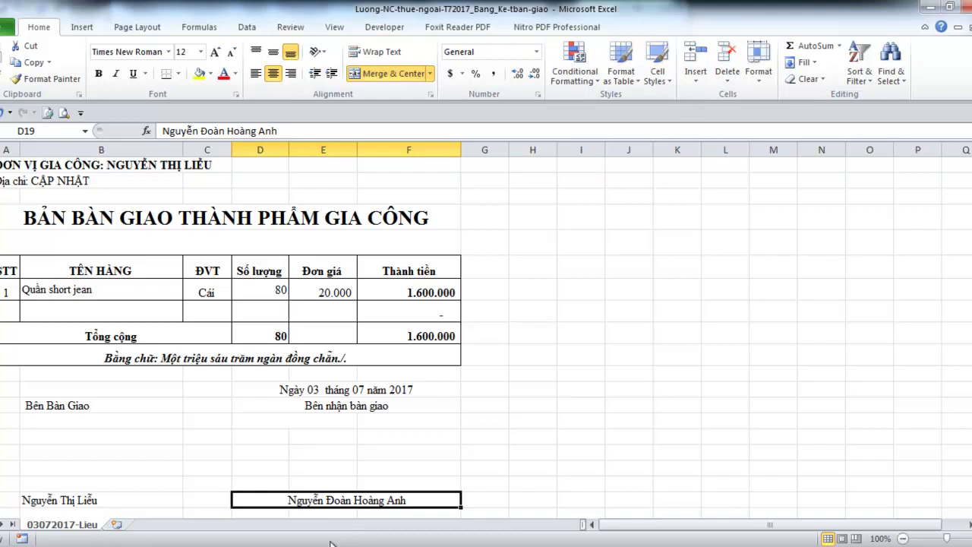
Switch to the Luong-NC-thue-ngoai-T72017 workbook, select C5, and go to the Ban-ra sheet
{"action": "mouse_move", "coordinate": [340, 539]}
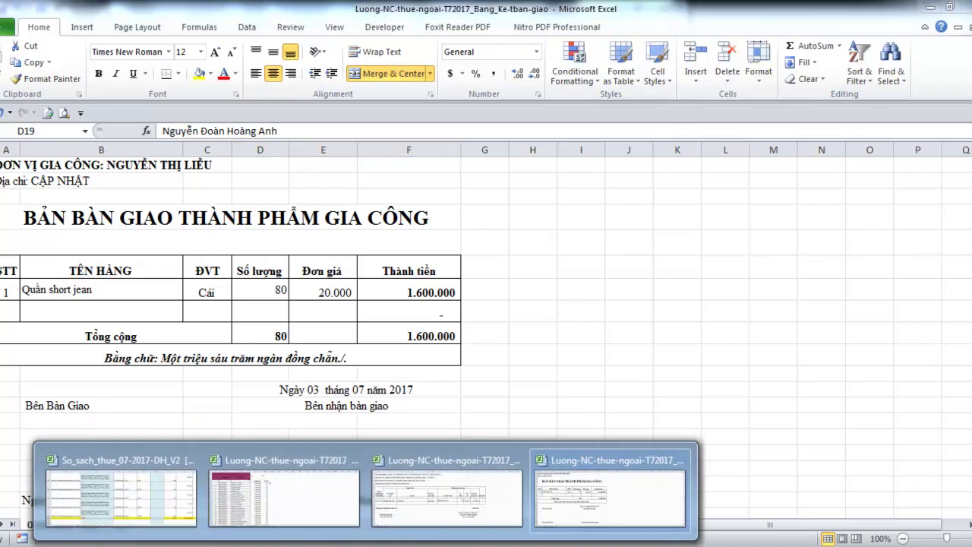
{"action": "left_click", "coordinate": [275, 486]}
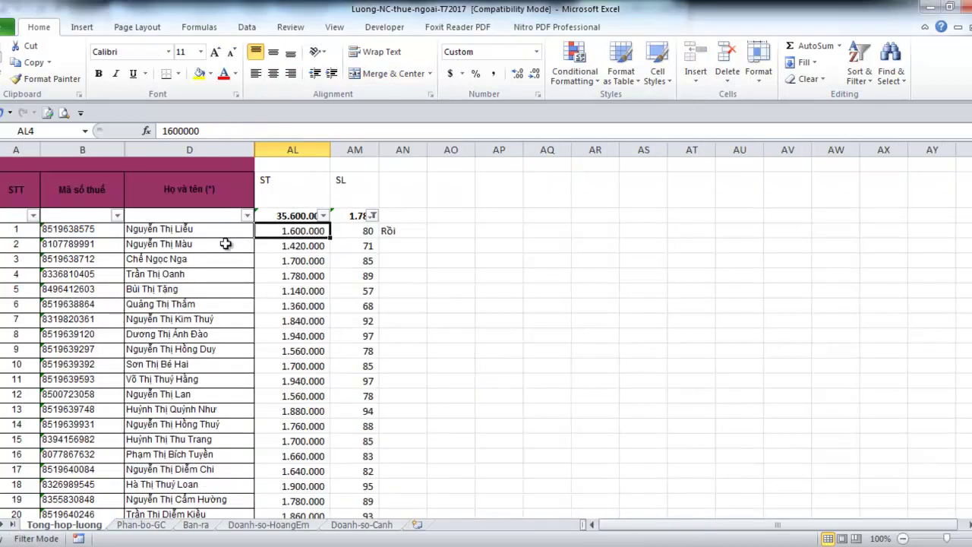
{"action": "left_click", "coordinate": [199, 245]}
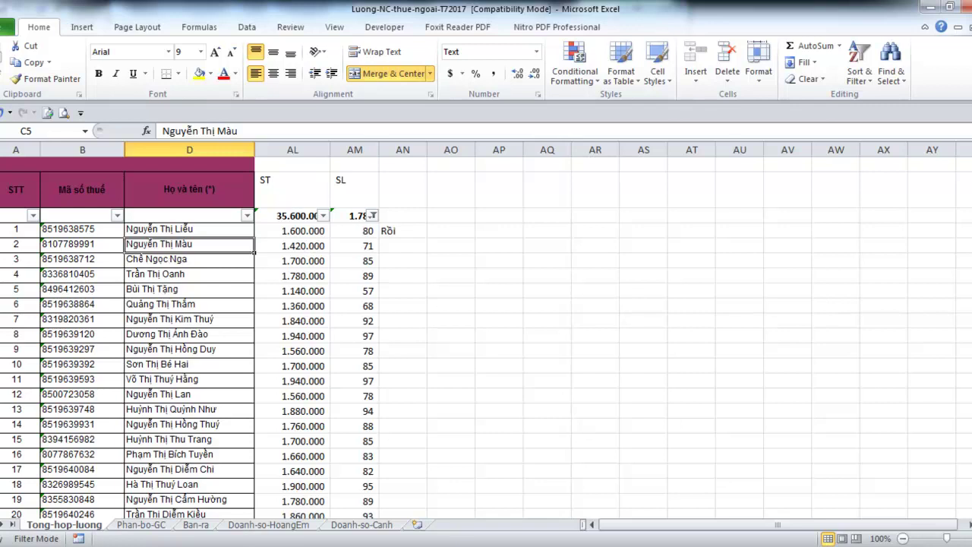
{"action": "mouse_move", "coordinate": [365, 546]}
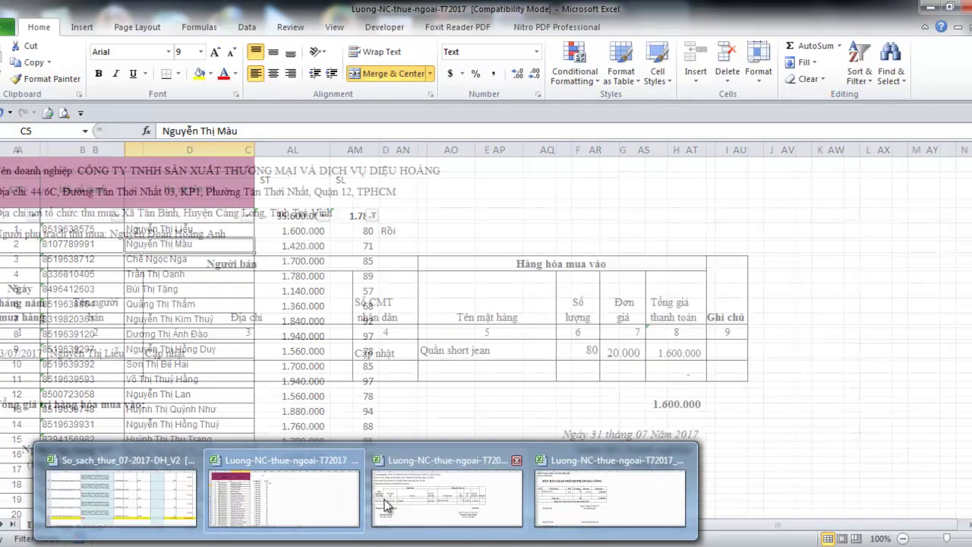
{"action": "left_click", "coordinate": [304, 504]}
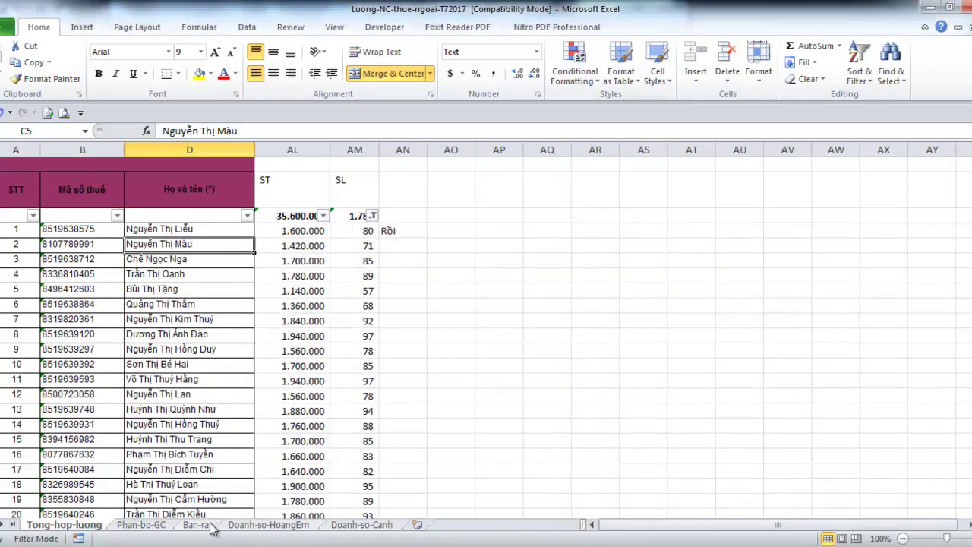
{"action": "left_click", "coordinate": [210, 525]}
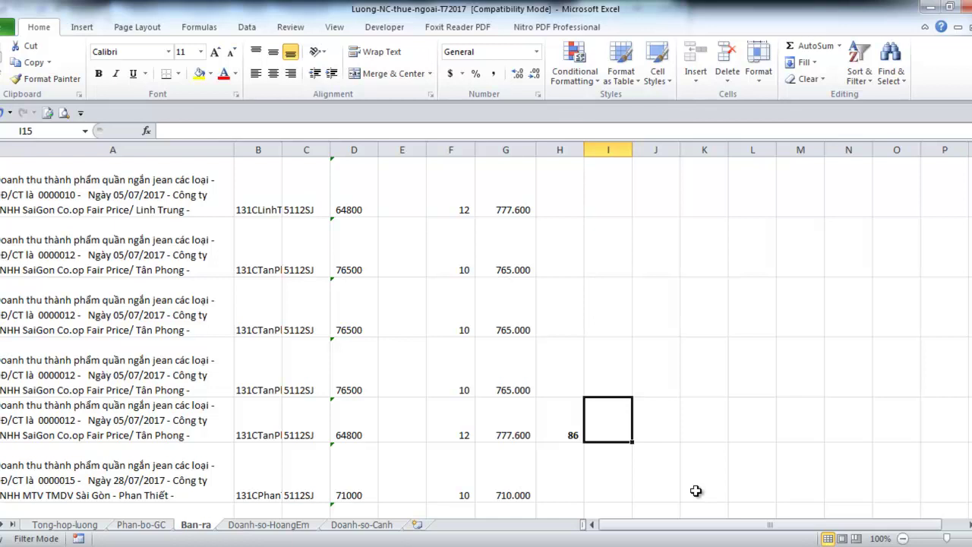
Enter 80 in I15 and the remainder formula =H15-I15 in J15
{"action": "type", "text": "8"}
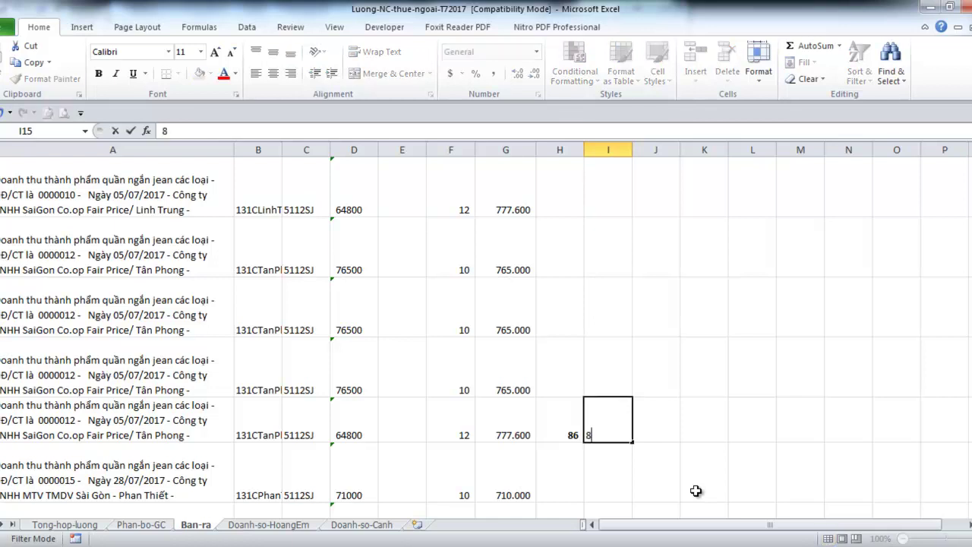
{"action": "type", "text": "0"}
{"action": "key", "text": "Tab"}
{"action": "type", "text": "="}
{"action": "key", "text": "Left"}
{"action": "key", "text": "Left"}
{"action": "type", "text": "-"}
{"action": "key", "text": "Left"}
{"action": "key", "text": "ctrl+Return"}
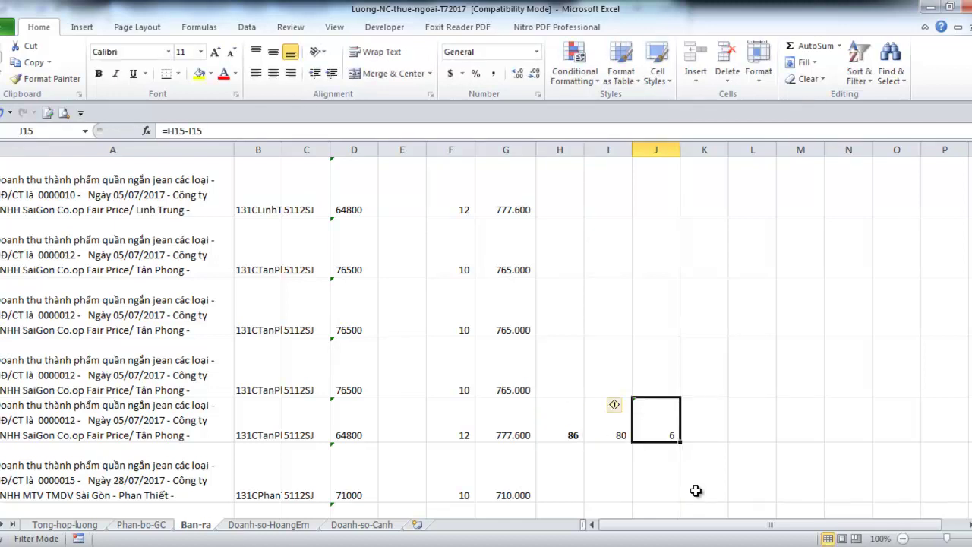
Label K15 'Còn Lại' and review the J15 remainder of 6
{"action": "key", "text": "Right"}
{"action": "type", "text": "Cofn "}
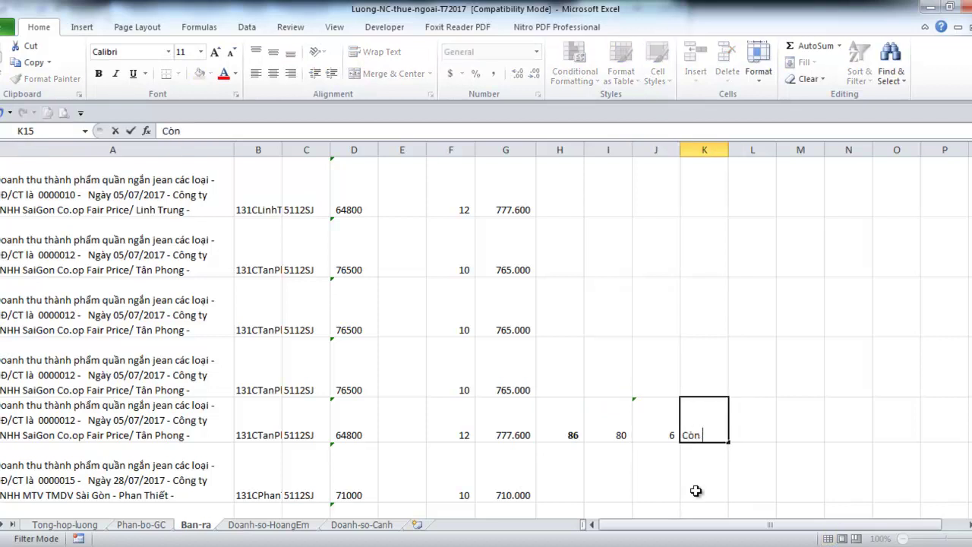
{"action": "type", "text": "Laij"}
{"action": "key", "text": "Return"}
{"action": "key", "text": "Up"}
{"action": "key", "text": "Left"}
{"action": "key", "text": "Right"}
{"action": "key", "text": "Left"}
{"action": "key", "text": "Left"}
{"action": "key", "text": "Right"}
{"action": "key", "text": "Right"}
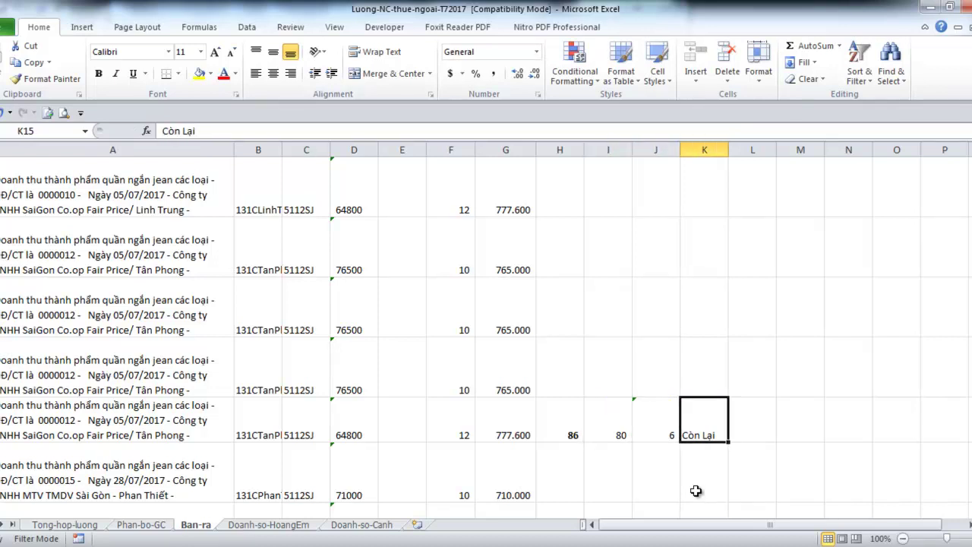
{"action": "key", "text": "Left"}
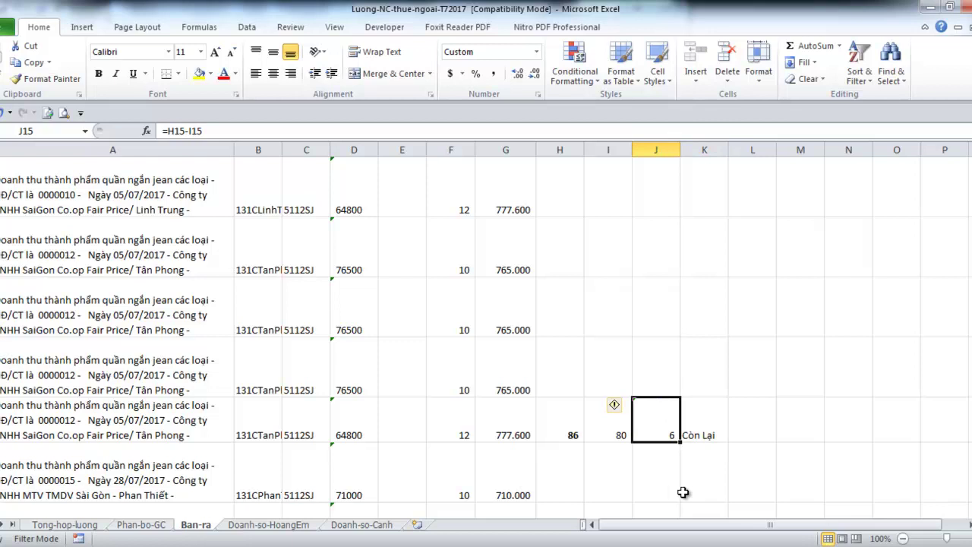
{"action": "mouse_move", "coordinate": [279, 510]}
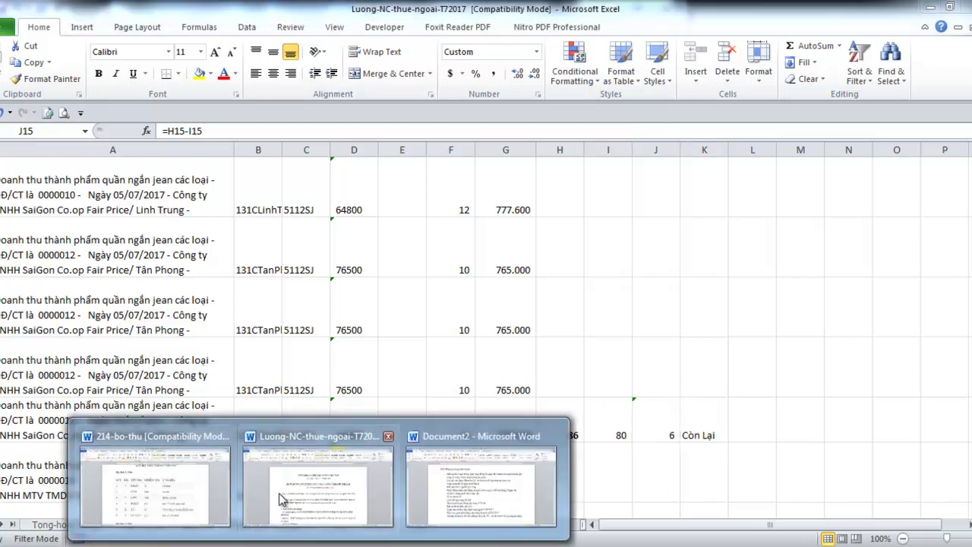
Save the Hop-dong-Lieu contract as a copy named Luong-NC-thue-ngoai-T72017_Hop-dong-Mau
{"action": "mouse_move", "coordinate": [341, 496]}
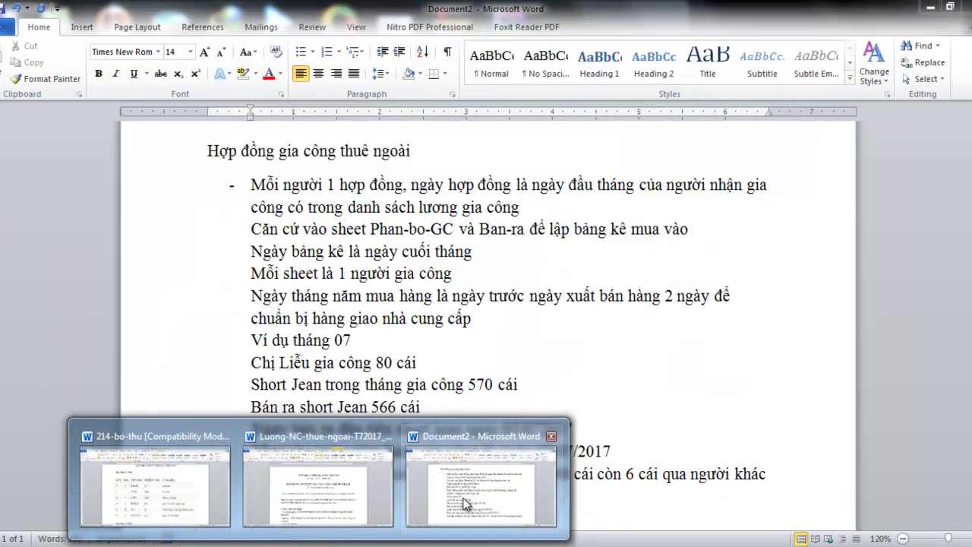
{"action": "left_click", "coordinate": [465, 502]}
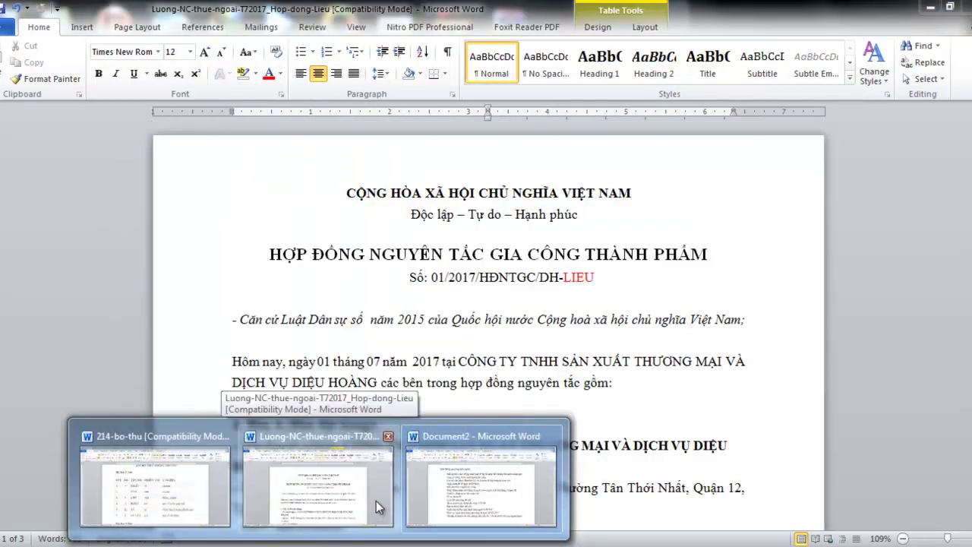
{"action": "left_click", "coordinate": [376, 500]}
{"action": "scroll", "coordinate": [381, 477], "scroll_direction": "down", "scroll_amount": 3}
{"action": "scroll", "coordinate": [382, 470], "scroll_direction": "up", "scroll_amount": 3}
{"action": "left_click", "coordinate": [8, 27]}
{"action": "left_click", "coordinate": [17, 71]}
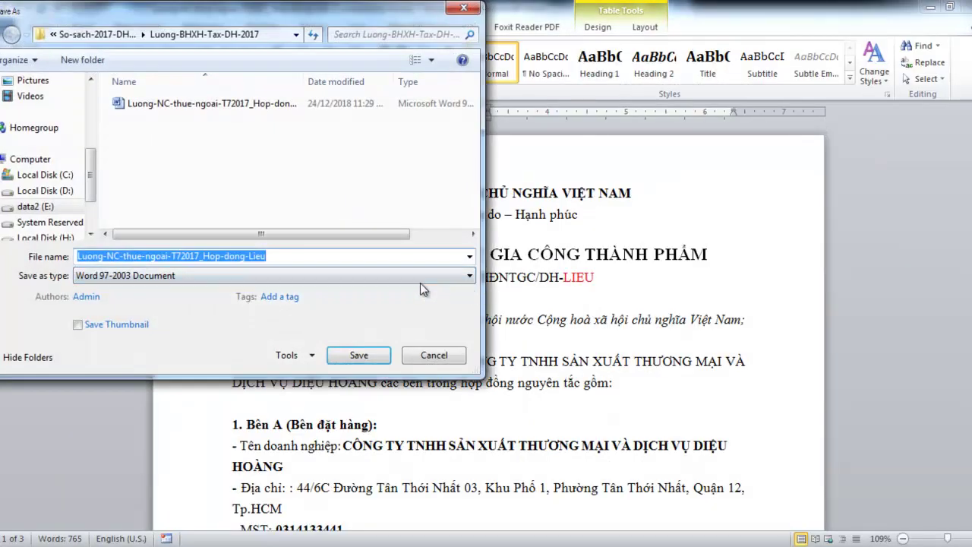
{"action": "left_click", "coordinate": [293, 258]}
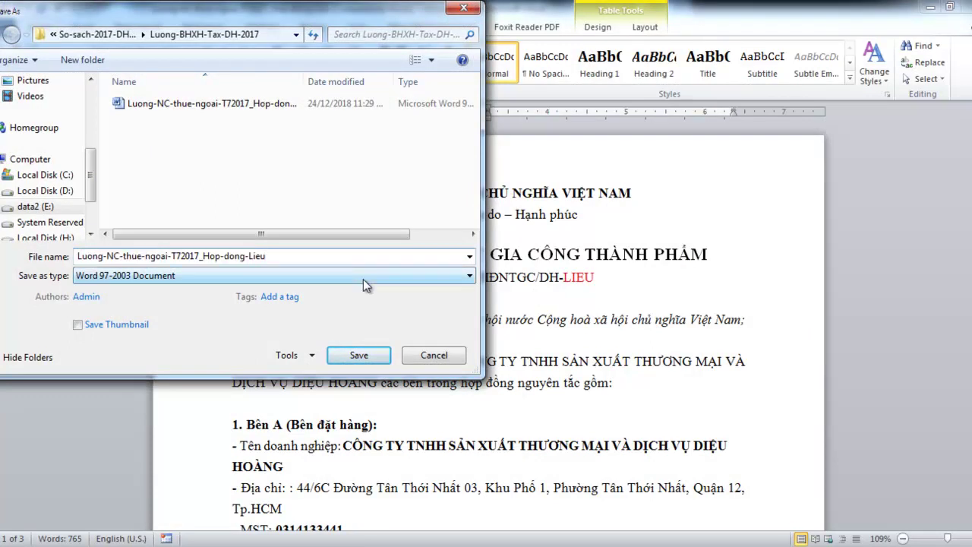
{"action": "key", "text": "BackSpace"}
{"action": "key", "text": "BackSpace"}
{"action": "key", "text": "BackSpace"}
{"action": "key", "text": "BackSpace"}
{"action": "type", "text": "Mau"}
{"action": "left_click", "coordinate": [375, 353]}
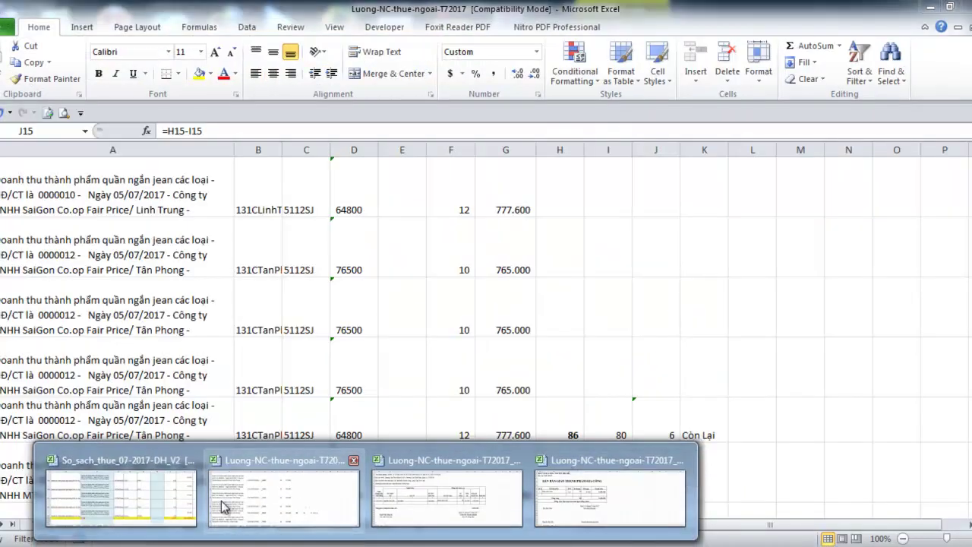
In the Hop-dong-Mau contract, change the contract number to 02 and its code from LIEU to MAU
{"action": "left_click", "coordinate": [256, 486]}
{"action": "left_click", "coordinate": [85, 523]}
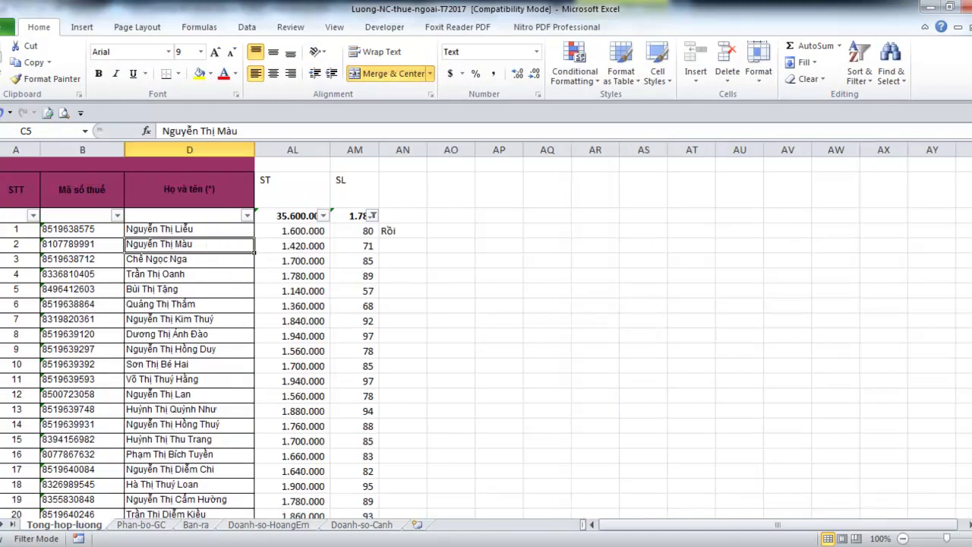
{"action": "left_click", "coordinate": [319, 542]}
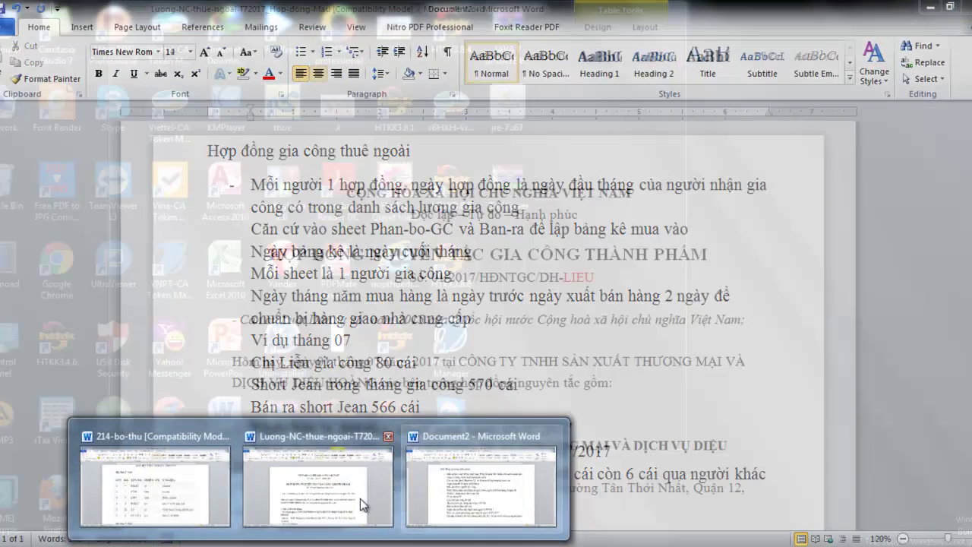
{"action": "left_click", "coordinate": [360, 498]}
{"action": "left_click", "coordinate": [596, 281]}
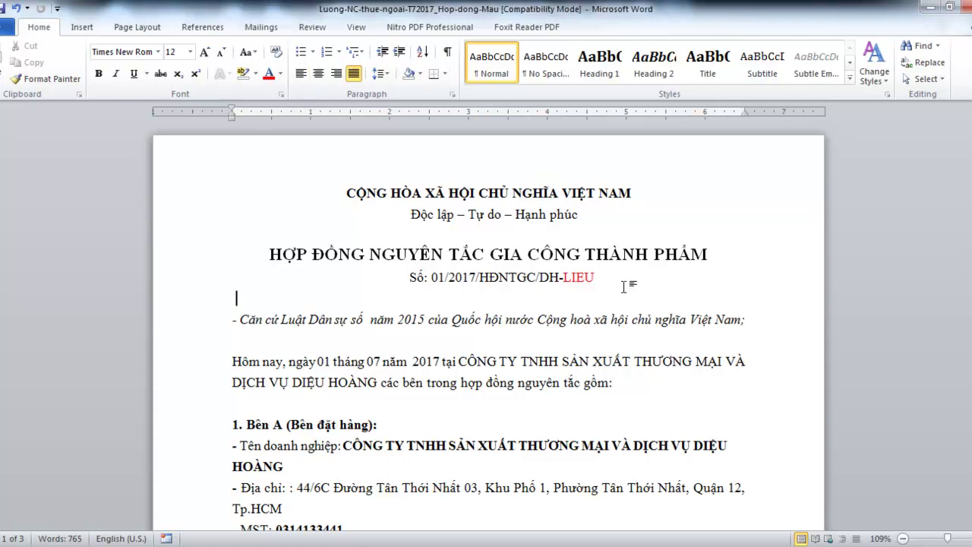
{"action": "key", "text": "shift+Left"}
{"action": "key", "text": "shift+Left"}
{"action": "key", "text": "shift+Left"}
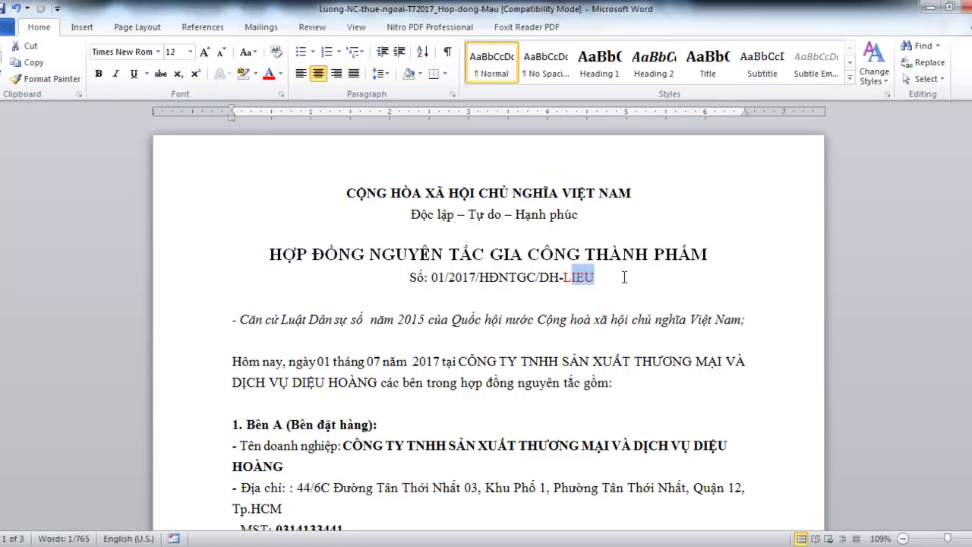
{"action": "key", "text": "Left"}
{"action": "key", "text": "Left"}
{"action": "key", "text": "Left"}
{"action": "key", "text": "Left"}
{"action": "key", "text": "Left"}
{"action": "key", "text": "Left"}
{"action": "key", "text": "Left"}
{"action": "key", "text": "Left"}
{"action": "key", "text": "Left"}
{"action": "key", "text": "Left"}
{"action": "key", "text": "Left"}
{"action": "key", "text": "Left"}
{"action": "key", "text": "Left"}
{"action": "key", "text": "Left"}
{"action": "key", "text": "Left"}
{"action": "key", "text": "Left"}
{"action": "key", "text": "Left"}
{"action": "key", "text": "Left"}
{"action": "key", "text": "shift+Left"}
{"action": "type", "text": "2"}
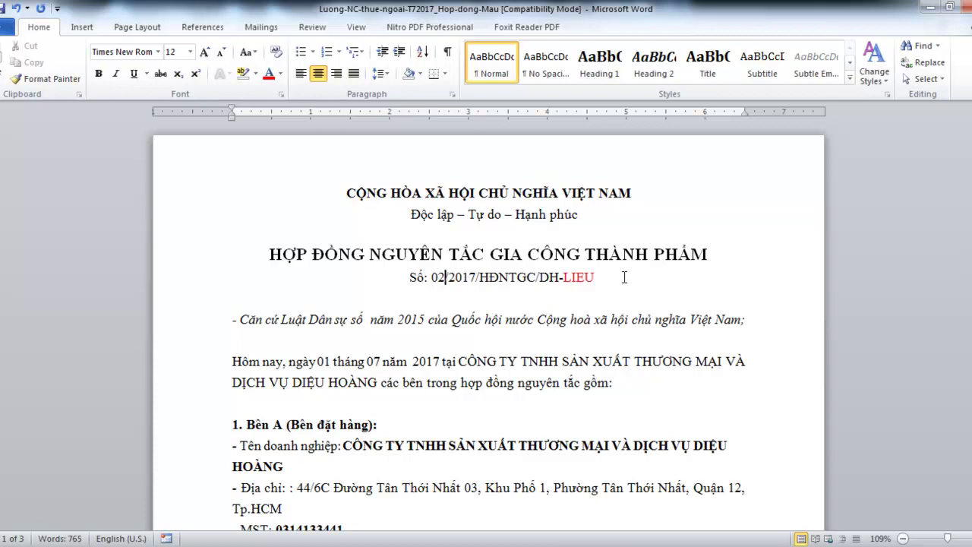
{"action": "key", "text": "Right"}
{"action": "key", "text": "Right"}
{"action": "key", "text": "Right"}
{"action": "key", "text": "Right"}
{"action": "key", "text": "Right"}
{"action": "key", "text": "Right"}
{"action": "key", "text": "Right"}
{"action": "key", "text": "Right"}
{"action": "key", "text": "Right"}
{"action": "key", "text": "Right"}
{"action": "key", "text": "Right"}
{"action": "key", "text": "Right"}
{"action": "key", "text": "Right"}
{"action": "key", "text": "Right"}
{"action": "key", "text": "Right"}
{"action": "key", "text": "Right"}
{"action": "key", "text": "Right"}
{"action": "key", "text": "Left"}
{"action": "key", "text": "shift+Right"}
{"action": "key", "text": "shift+Right"}
{"action": "key", "text": "shift+Right"}
{"action": "key", "text": "shift+Right"}
{"action": "type", "text": "MAU"}
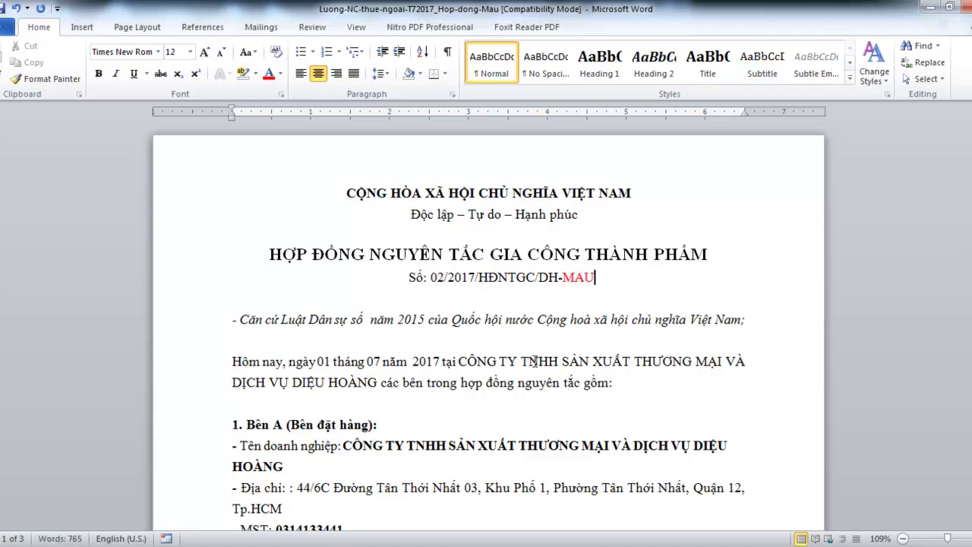
Replace the last word of the red Bên B contractor name with the second worker's name
{"action": "scroll", "coordinate": [474, 424], "scroll_direction": "down", "scroll_amount": 6}
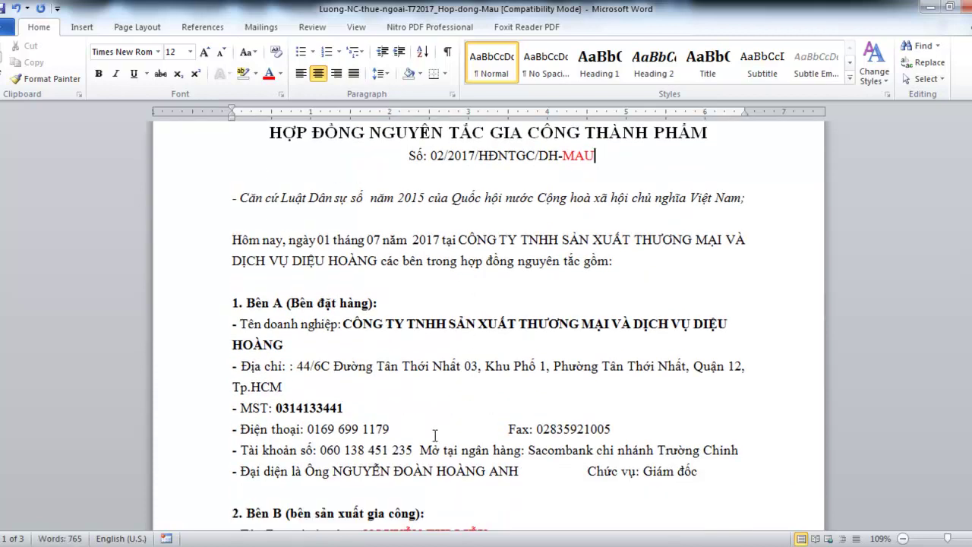
{"action": "double_click", "coordinate": [465, 412]}
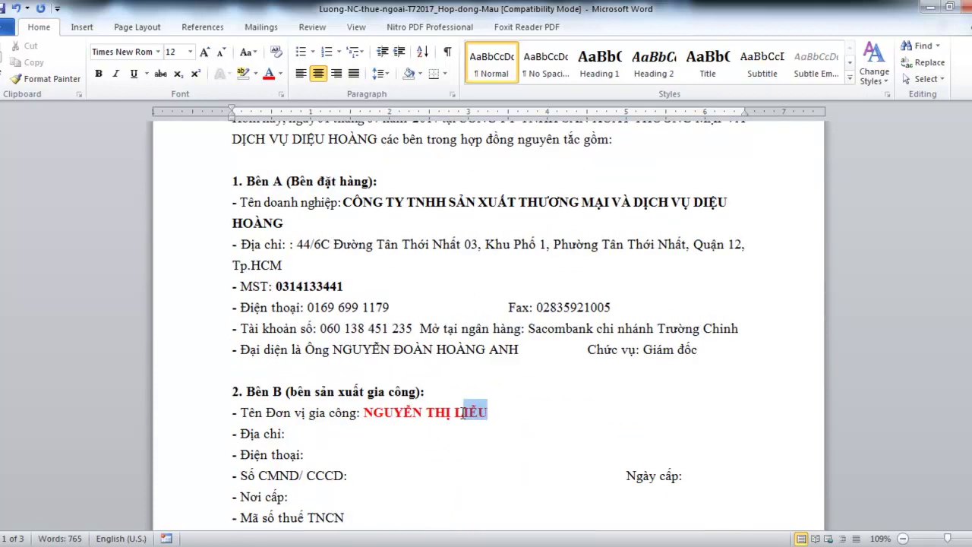
{"action": "scroll", "coordinate": [463, 418], "scroll_direction": "up", "scroll_amount": 4}
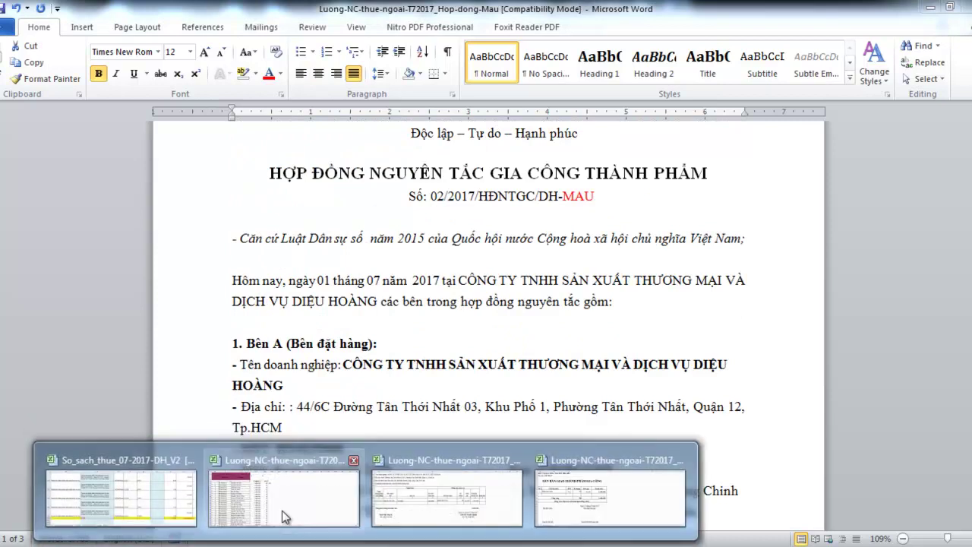
{"action": "left_click", "coordinate": [260, 501]}
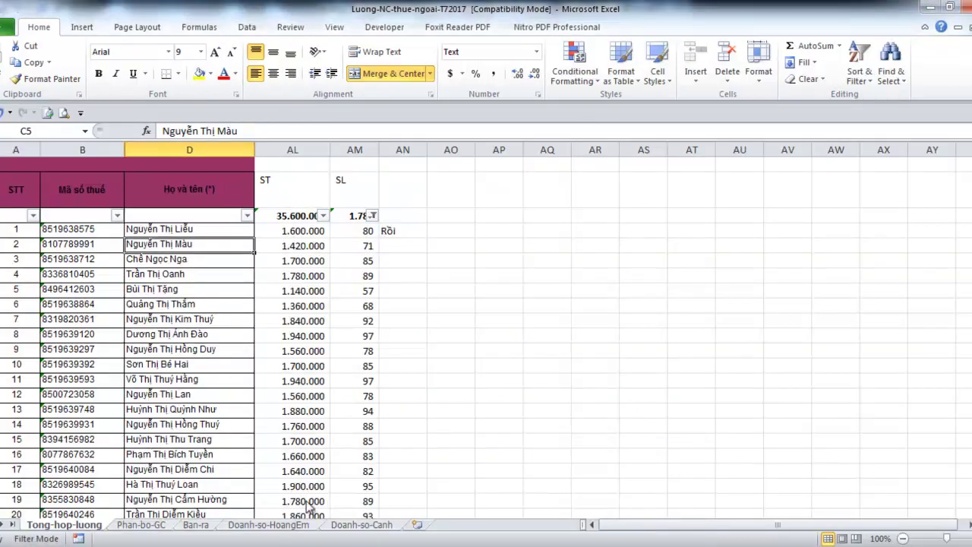
{"action": "left_click", "coordinate": [319, 545]}
{"action": "left_click", "coordinate": [510, 495]}
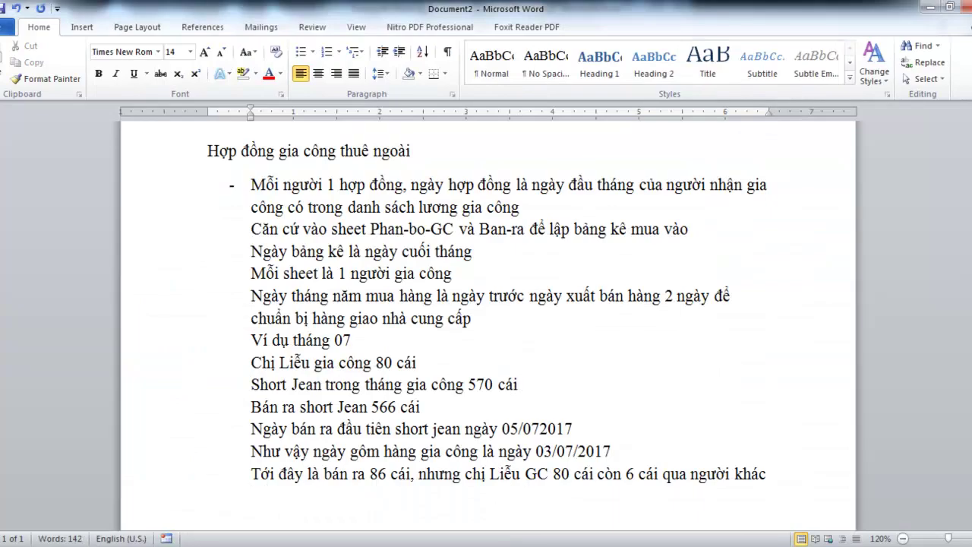
{"action": "mouse_move", "coordinate": [319, 543]}
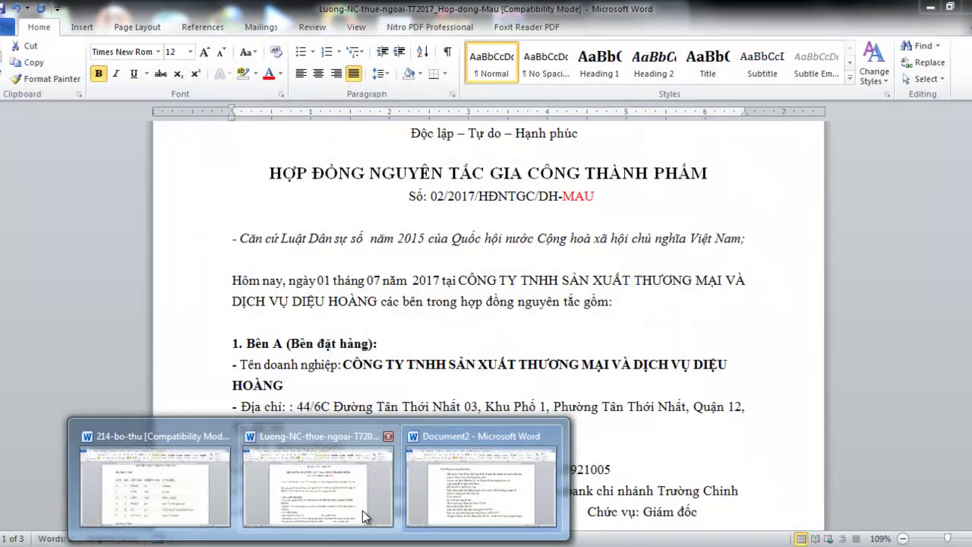
{"action": "left_click", "coordinate": [362, 510]}
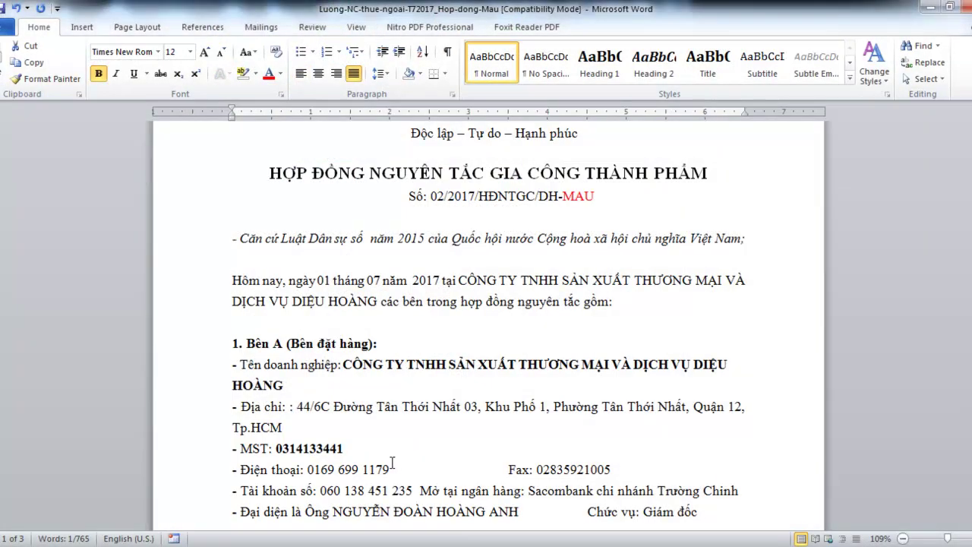
{"action": "scroll", "coordinate": [391, 463], "scroll_direction": "down", "scroll_amount": 3}
{"action": "key", "text": "Left"}
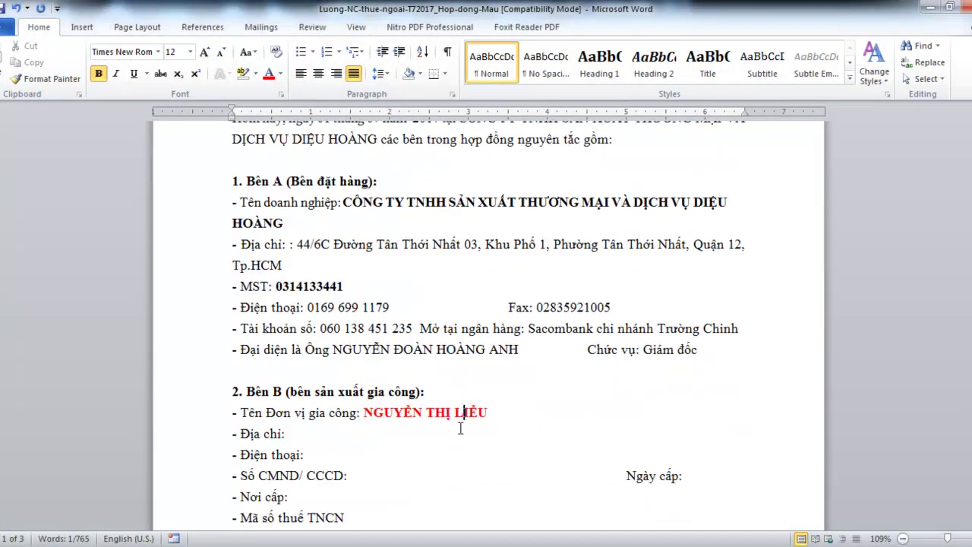
{"action": "key", "text": "Left"}
{"action": "key", "text": "shift+Right"}
{"action": "key", "text": "shift+Right"}
{"action": "key", "text": "shift+Right"}
{"action": "key", "text": "shift+Right"}
{"action": "type", "text": "MÀU"}
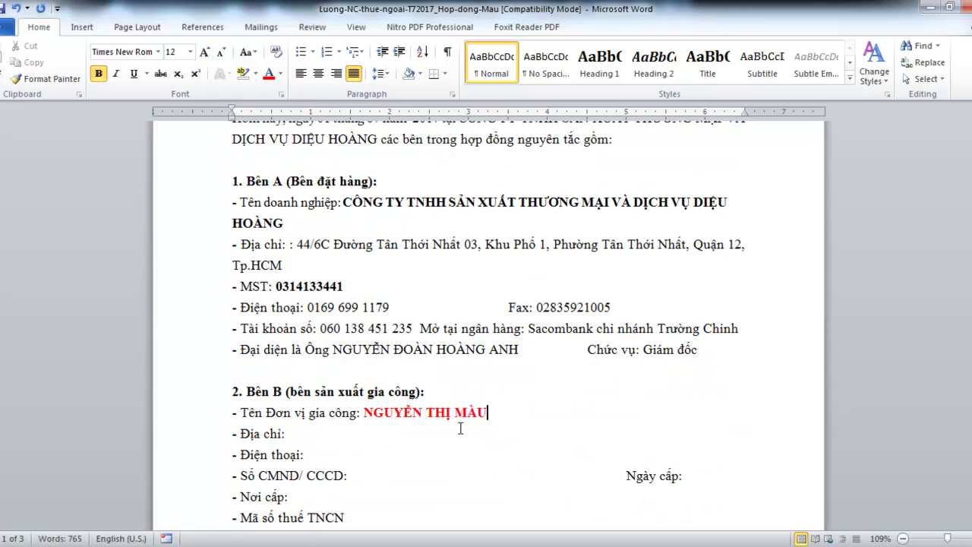
{"action": "scroll", "coordinate": [458, 431], "scroll_direction": "down", "scroll_amount": 3}
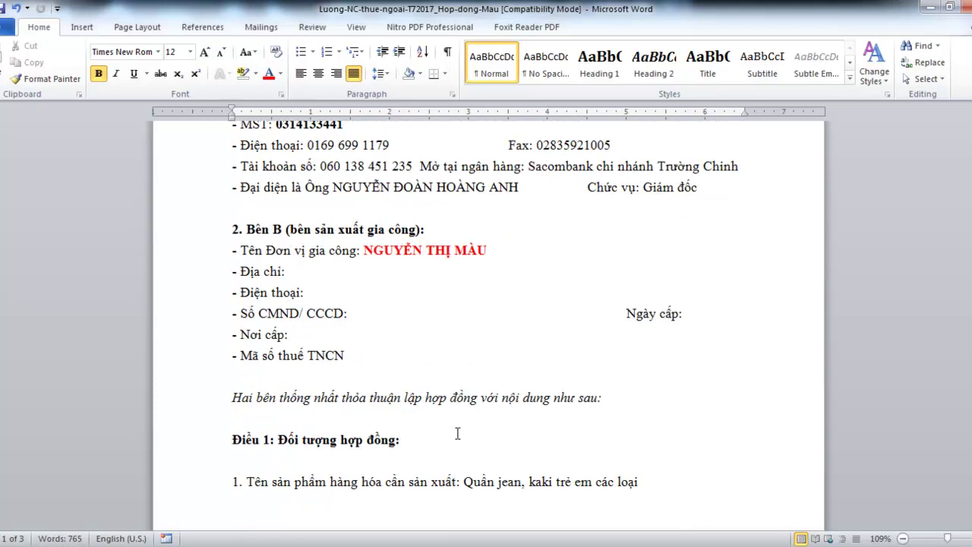
{"action": "left_click", "coordinate": [391, 356]}
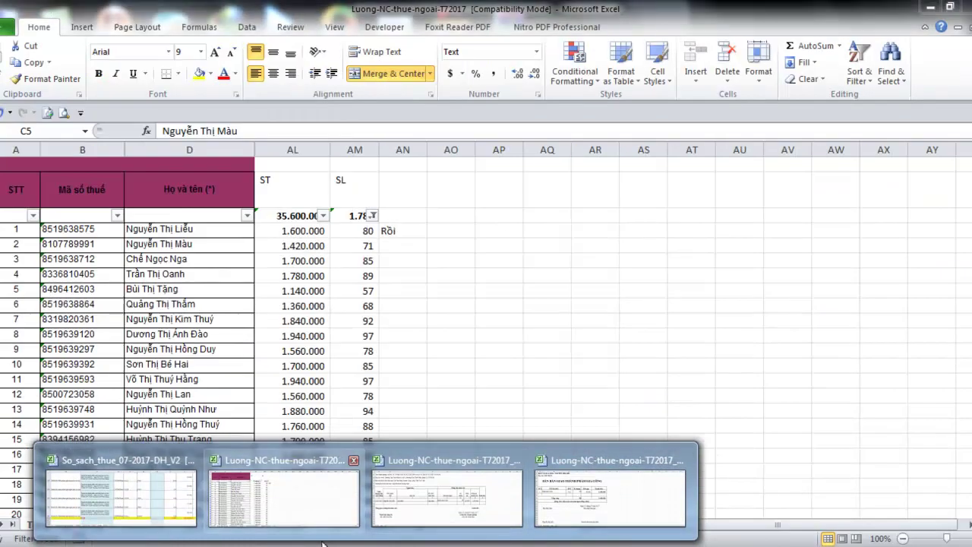
In Document2, add the note that MSTTNCN is filled in only if issued before signing, and save
{"action": "mouse_move", "coordinate": [337, 543]}
{"action": "left_click", "coordinate": [512, 493]}
{"action": "type", "text": "ms"}
{"action": "key", "text": "BackSpace"}
{"action": "key", "text": "BackSpace"}
{"action": "type", "text": "MSTTNCN nếu"}
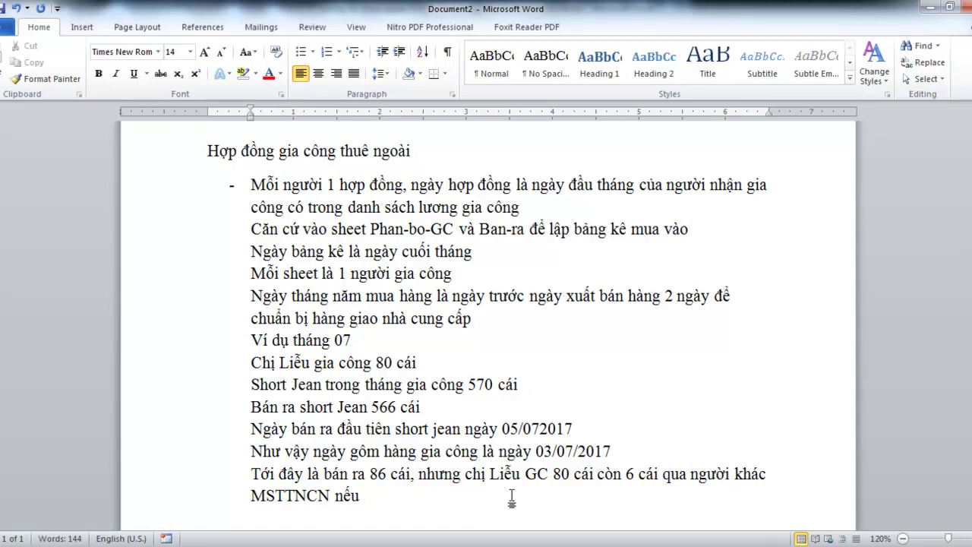
{"action": "type", "text": " có tru"}
{"action": "type", "text": "ocws"}
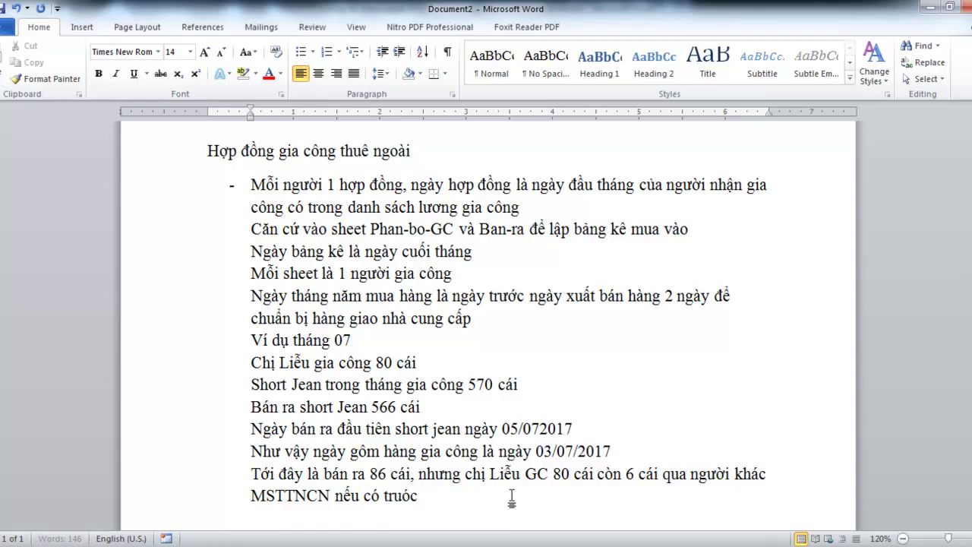
{"action": "type", "text": "c tho"}
{"action": "type", "text": "wif ddieerm ky"}
{"action": "type", "text": "s hopwj ddo"}
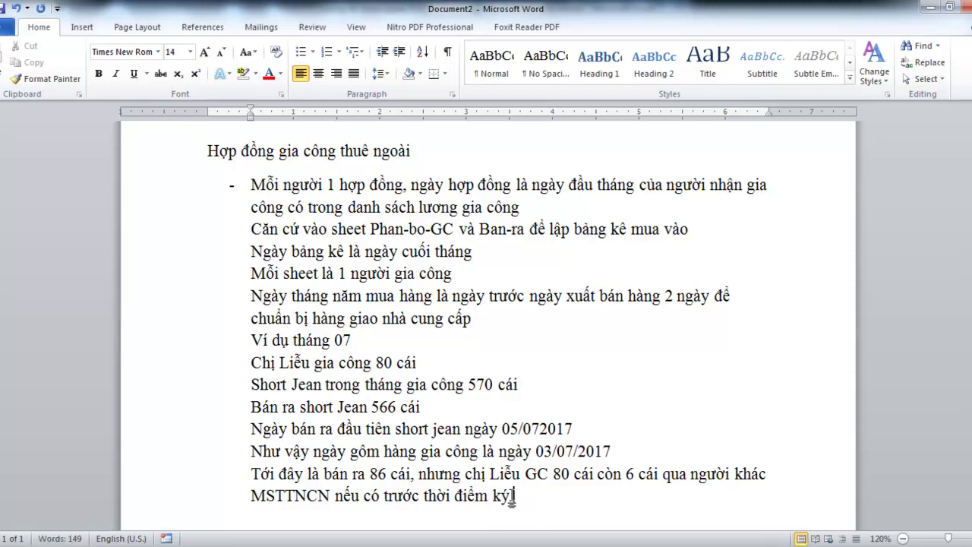
{"action": "type", "text": "ong"}
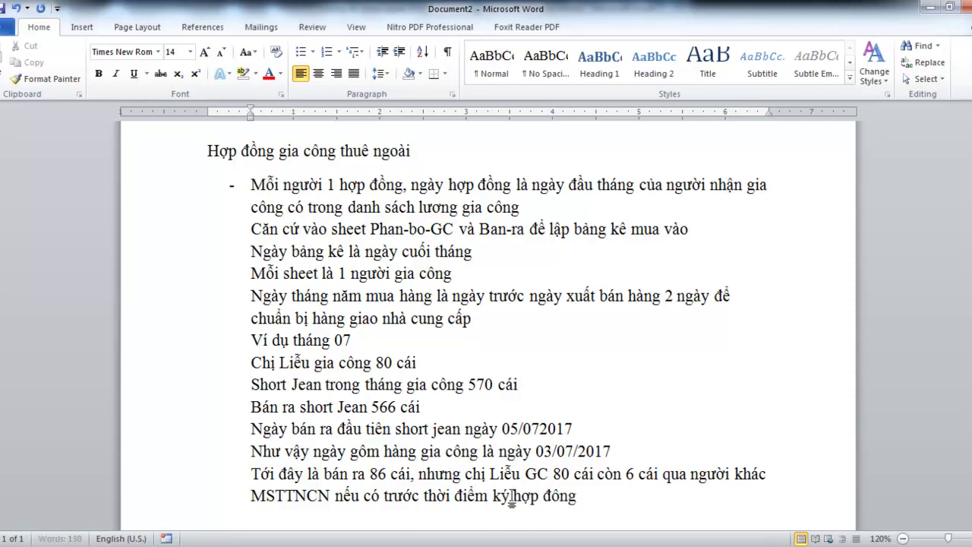
{"action": "type", "text": " thif ddieenf voo, conf s"}
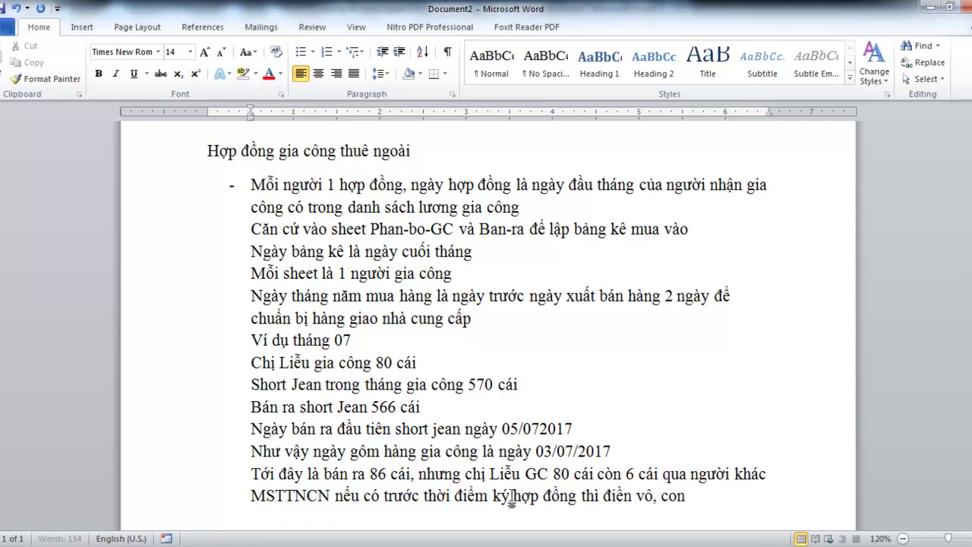
{"action": "type", "text": "au tho"}
{"action": "key", "text": "BackSpace"}
{"action": "type", "text": "if"}
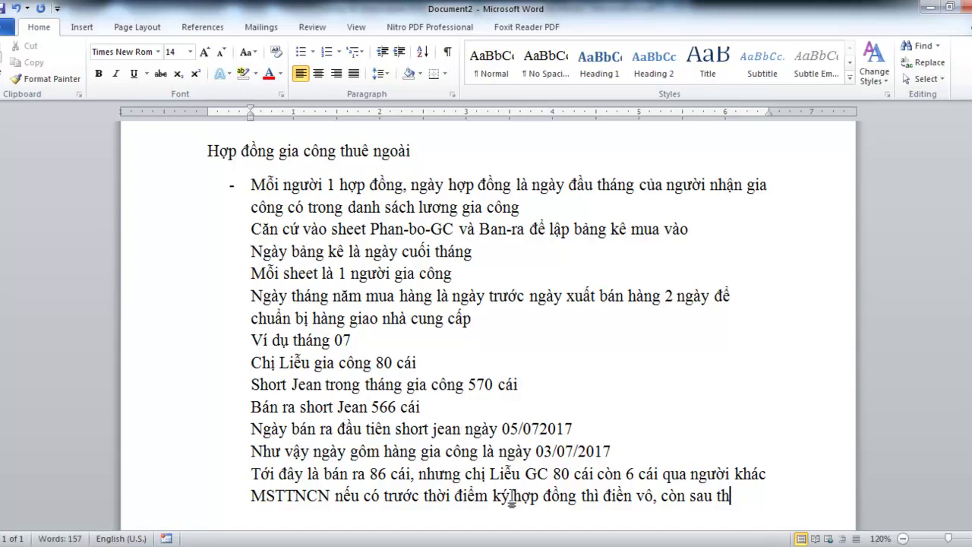
{"action": "type", "text": " bor troong"}
{"action": "type", "text": "s"}
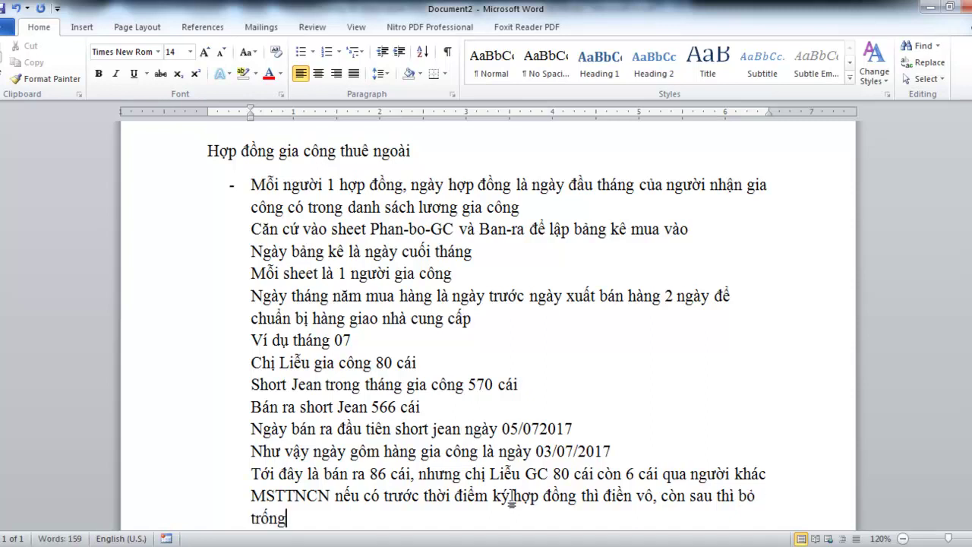
{"action": "key", "text": "ctrl+s"}
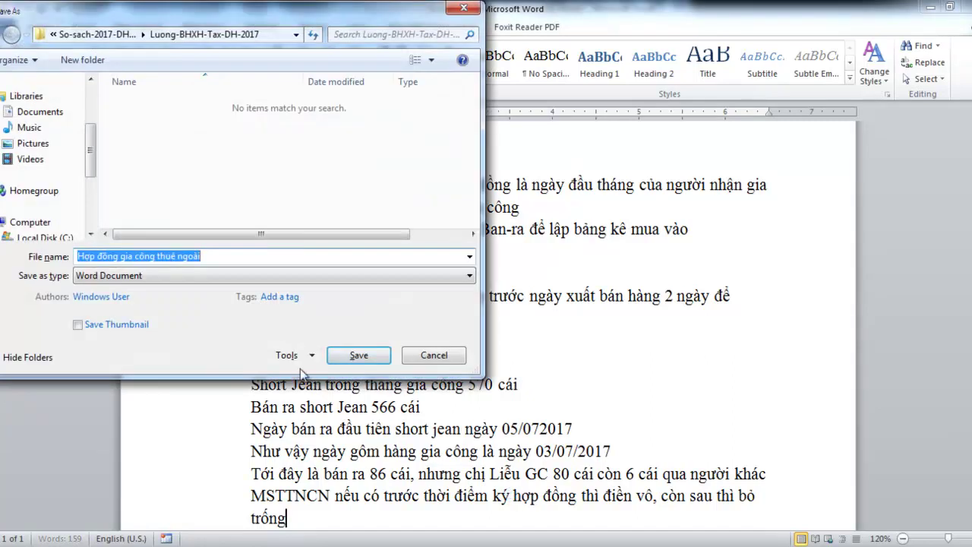
Save the notes as Huong-dan-tinh-chi-phi-GC-thue-ngoai in Word 97-2003 Document format
{"action": "left_click", "coordinate": [170, 275]}
{"action": "left_click", "coordinate": [167, 313]}
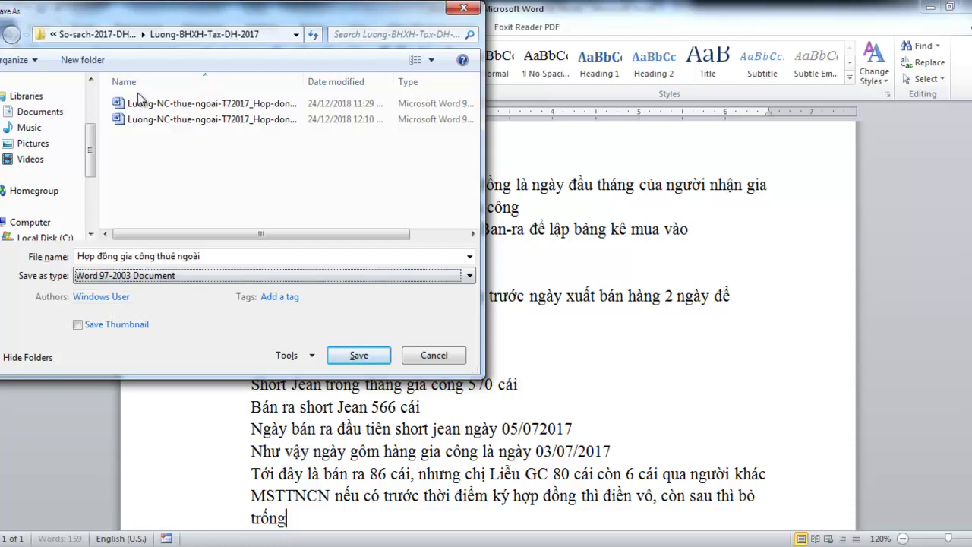
{"action": "left_click", "coordinate": [239, 259]}
{"action": "type", "text": "Huo"}
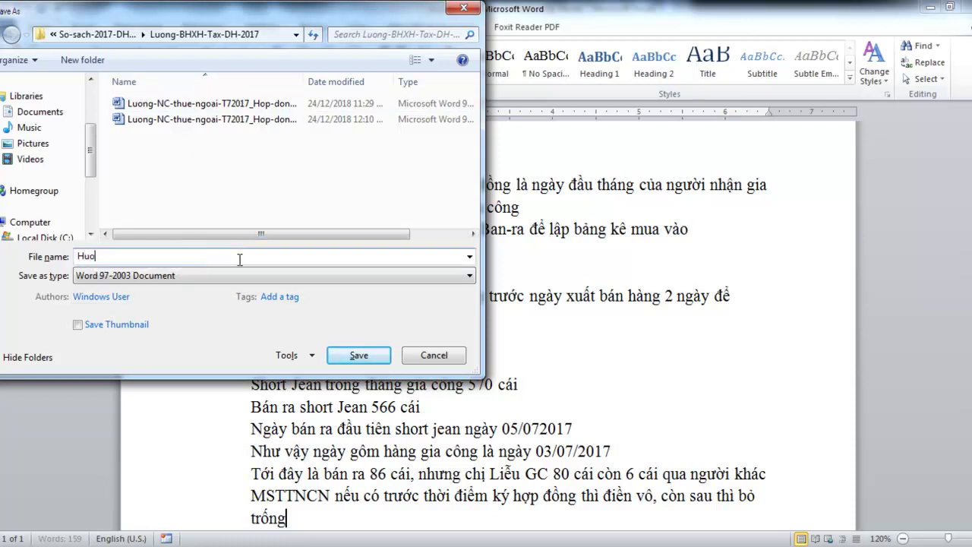
{"action": "type", "text": "ng-dan-tinh-chi-phi-GC-thue-ngoai"}
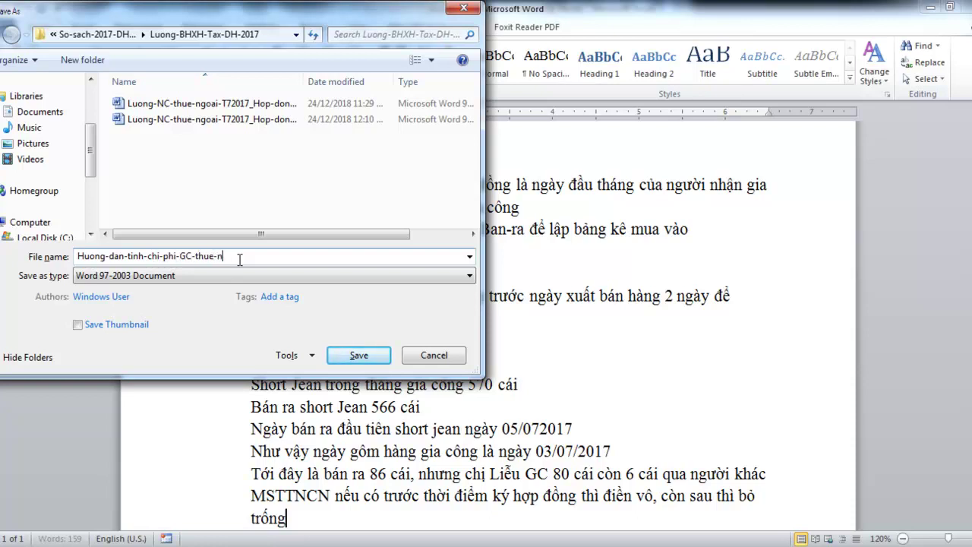
{"action": "left_click", "coordinate": [354, 355]}
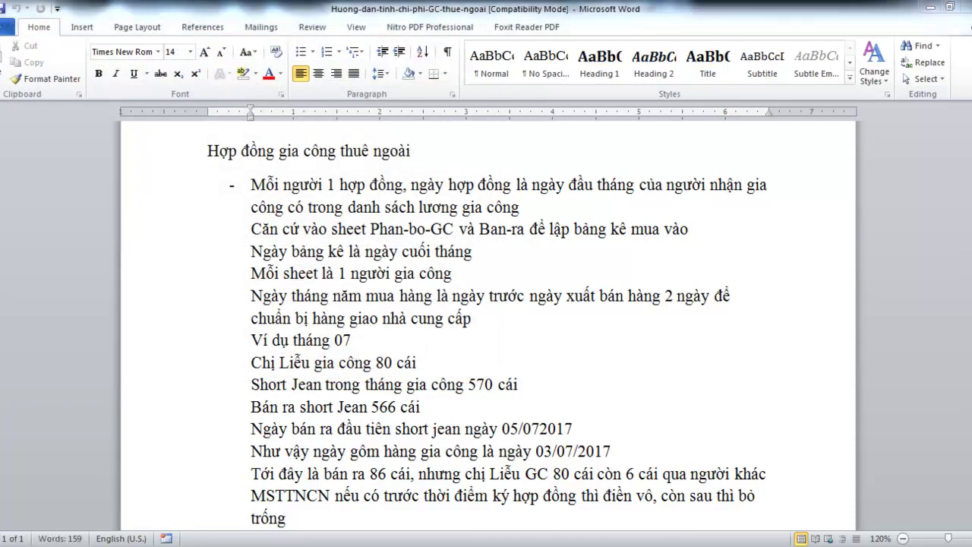
Scroll through the Hop-dong-Mau contract to review it, then return to the Excel payroll workbook
{"action": "mouse_move", "coordinate": [319, 545]}
{"action": "left_click", "coordinate": [344, 498]}
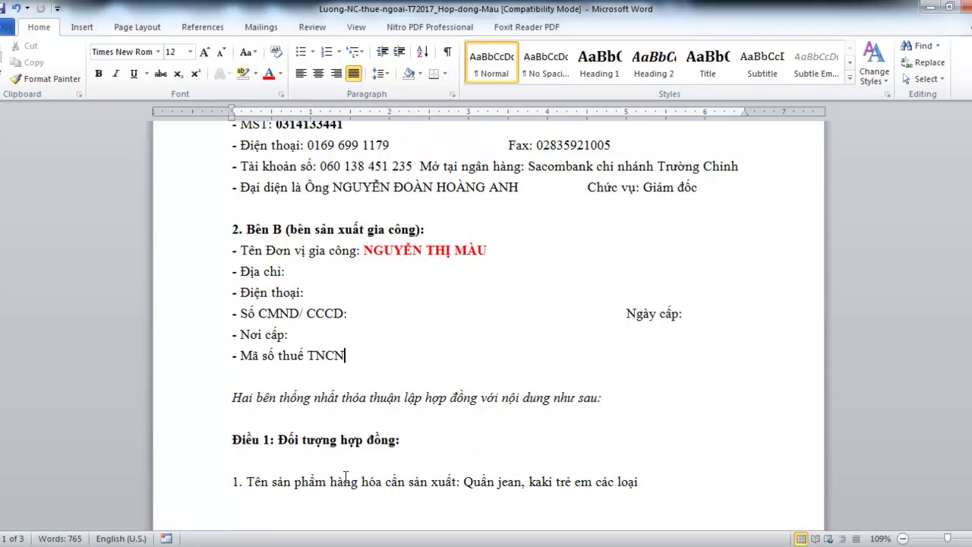
{"action": "scroll", "coordinate": [304, 462], "scroll_direction": "down", "scroll_amount": 9}
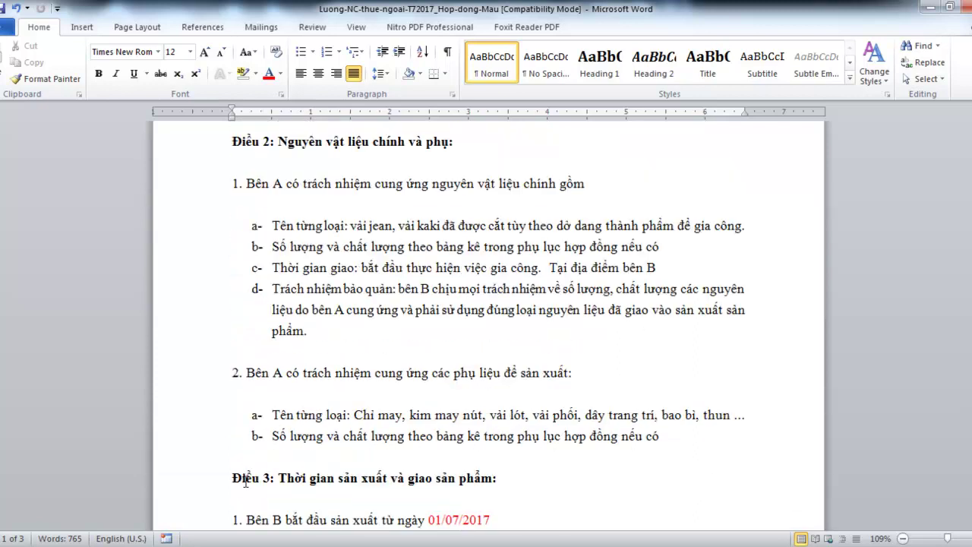
{"action": "scroll", "coordinate": [245, 483], "scroll_direction": "down", "scroll_amount": 15}
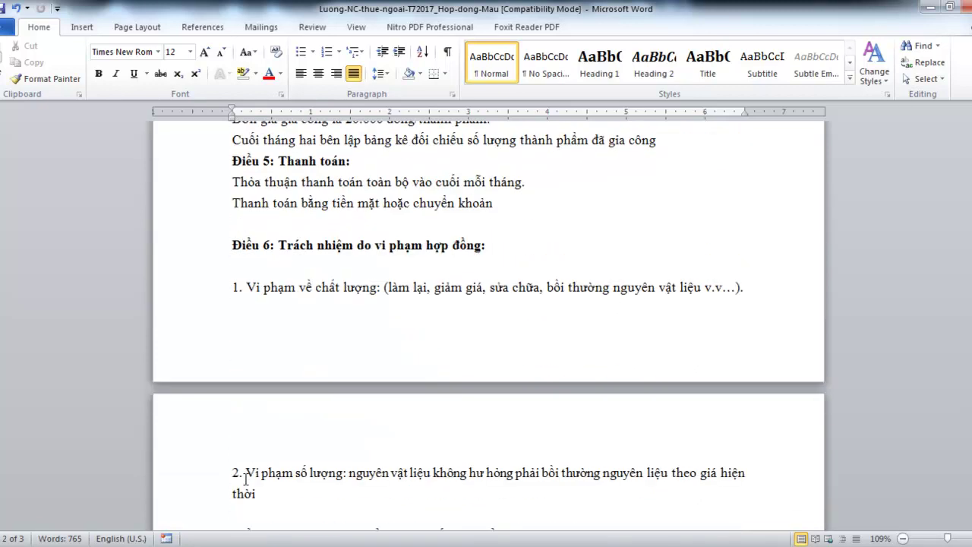
{"action": "scroll", "coordinate": [245, 478], "scroll_direction": "down", "scroll_amount": 10}
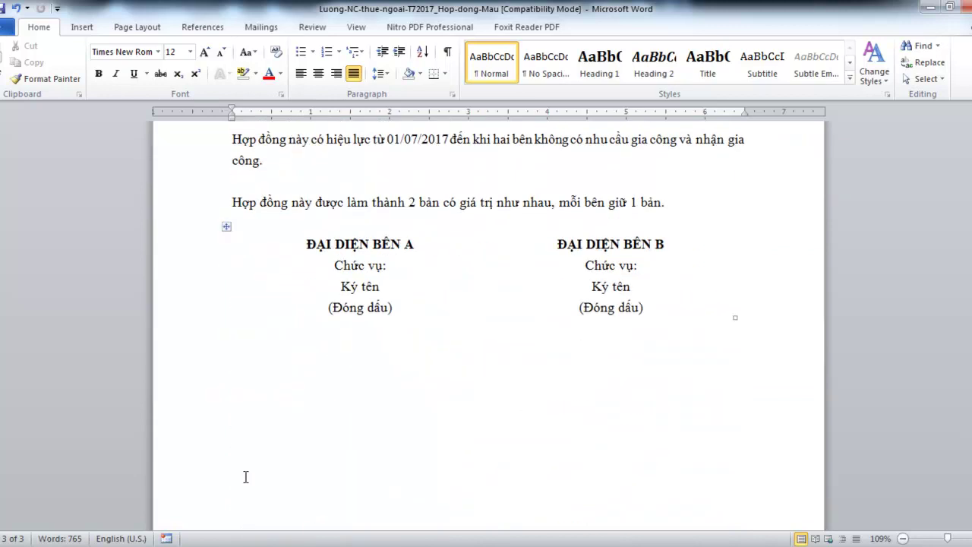
{"action": "scroll", "coordinate": [244, 454], "scroll_direction": "down", "scroll_amount": 2}
{"action": "scroll", "coordinate": [334, 445], "scroll_direction": "up", "scroll_amount": 6}
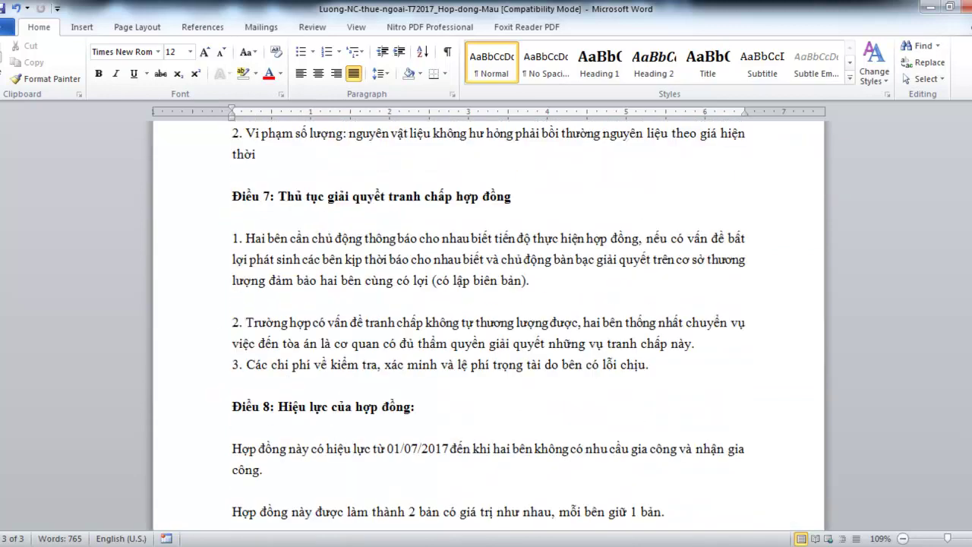
{"action": "left_click", "coordinate": [254, 490]}
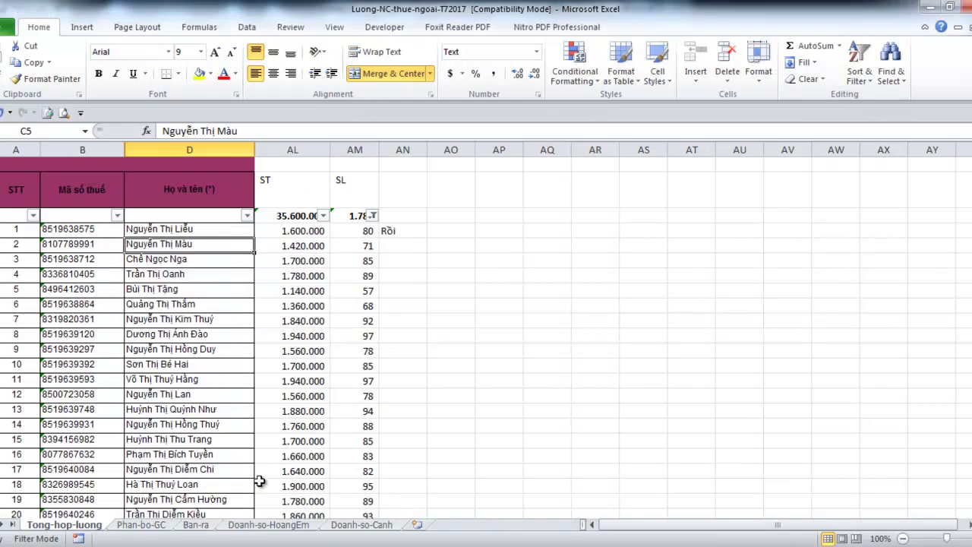
Copy the quantity 71, then duplicate the Lieu purchase list onto a new sheet named Mau
{"action": "left_click", "coordinate": [363, 248]}
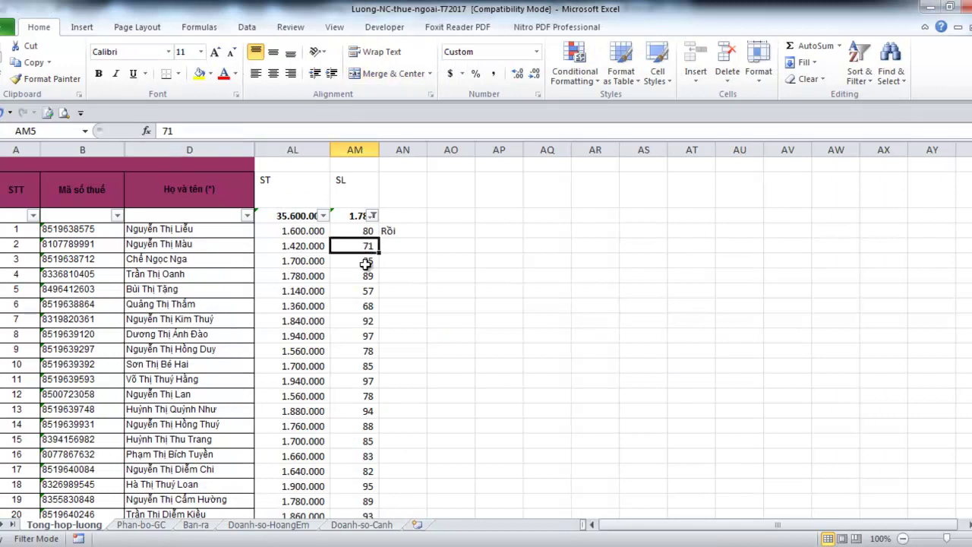
{"action": "key", "text": "ctrl+c"}
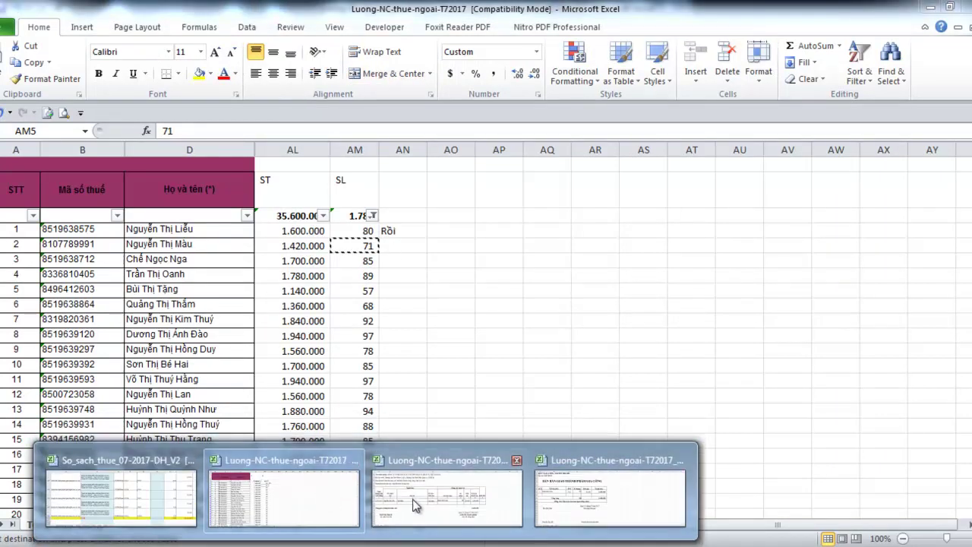
{"action": "left_click", "coordinate": [413, 499]}
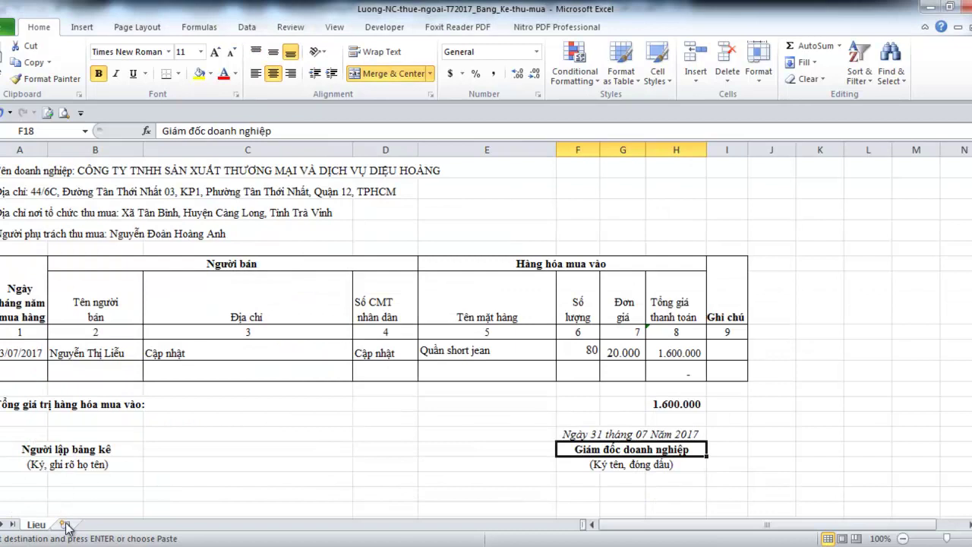
{"action": "key", "text": "ctrl+a"}
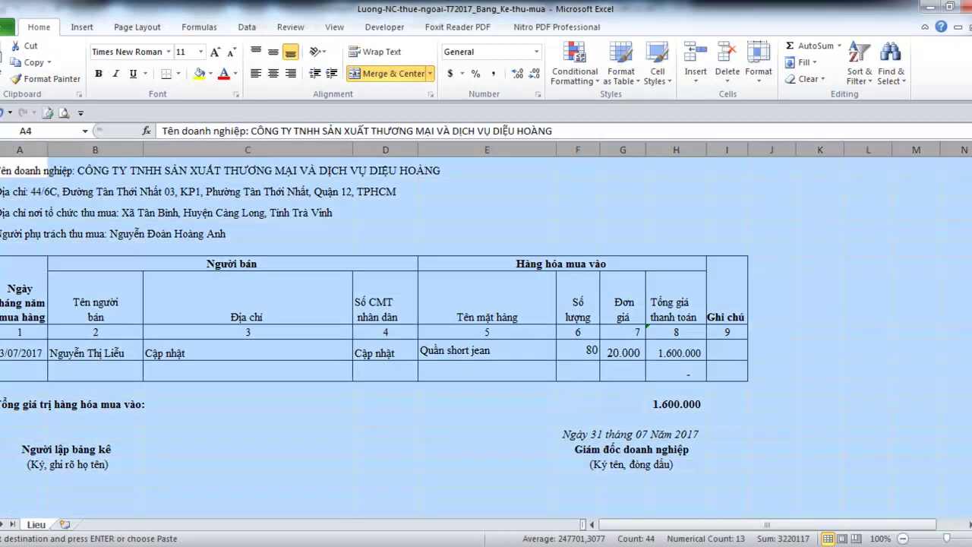
{"action": "left_click", "coordinate": [65, 524]}
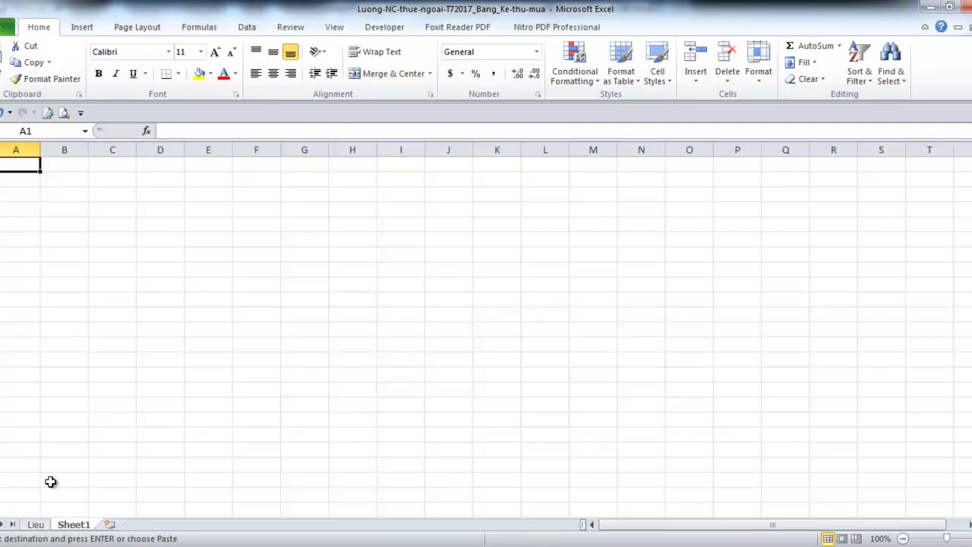
{"action": "left_click", "coordinate": [3, 152]}
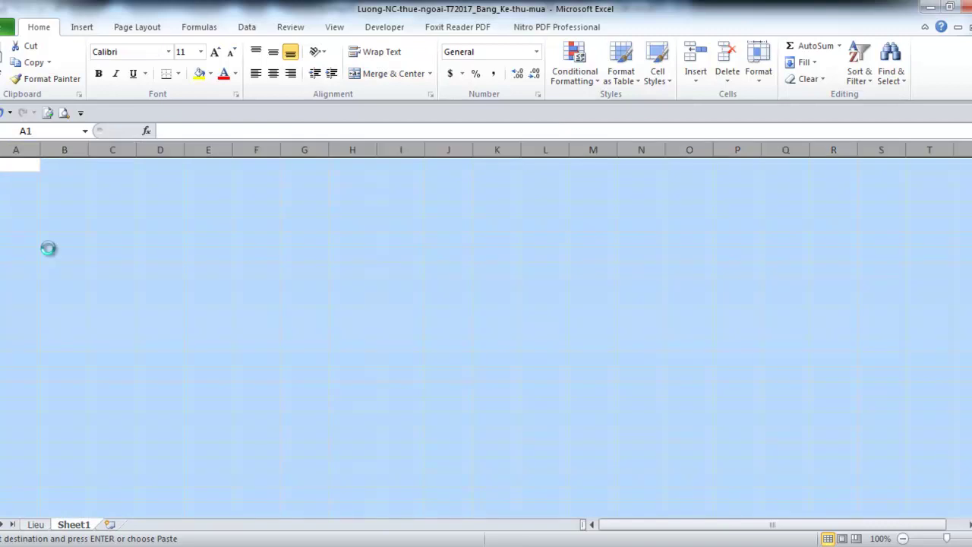
{"action": "key", "text": "ctrl+v"}
{"action": "double_click", "coordinate": [76, 525]}
{"action": "type", "text": "Mau"}
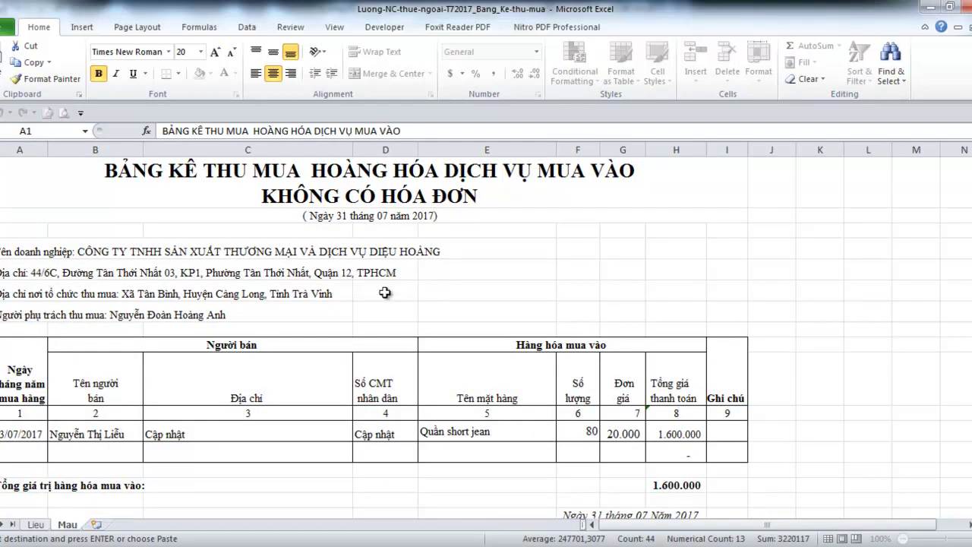
{"action": "key", "text": "Return"}
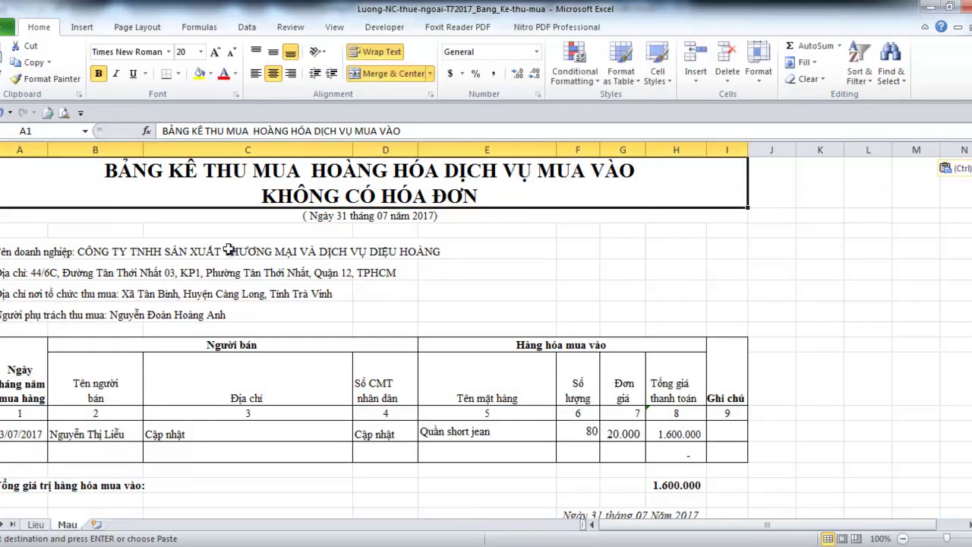
Change the seller in the Mau sheet's first purchase row to the second worker's name
{"action": "left_click", "coordinate": [200, 253]}
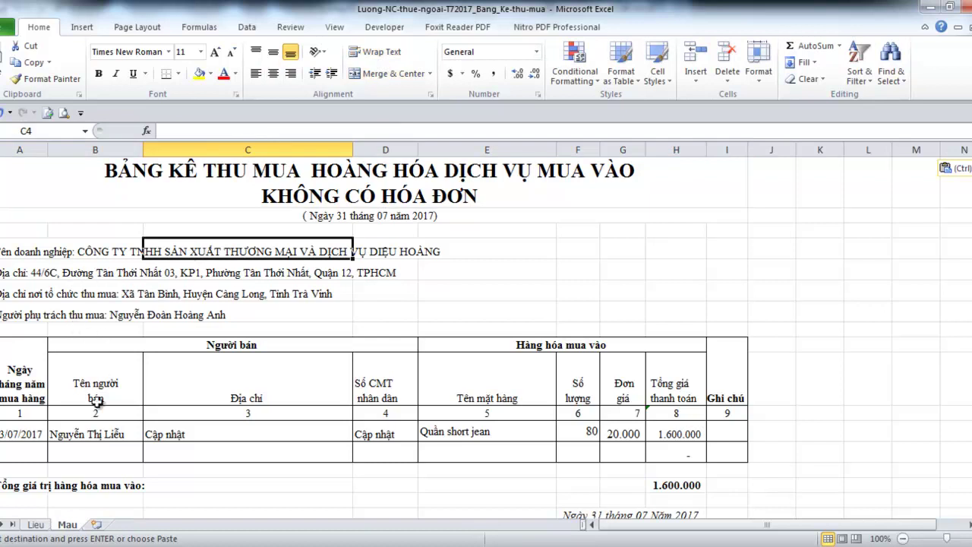
{"action": "left_click", "coordinate": [100, 433]}
{"action": "double_click", "coordinate": [112, 433]}
{"action": "double_click", "coordinate": [114, 433]}
{"action": "type", "text": "Mà"}
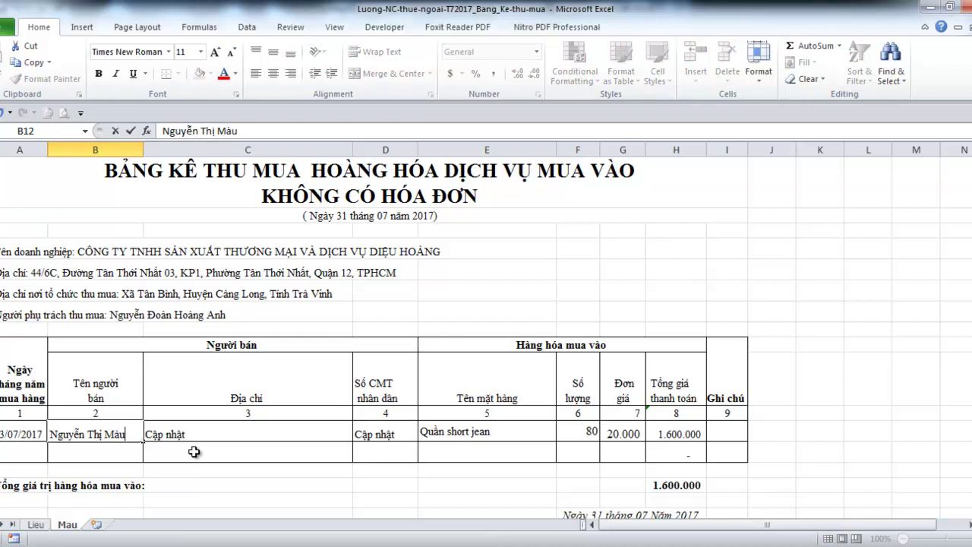
{"action": "type", "text": "u"}
{"action": "key", "text": "Tab"}
{"action": "key", "text": "Tab"}
{"action": "key", "text": "Tab"}
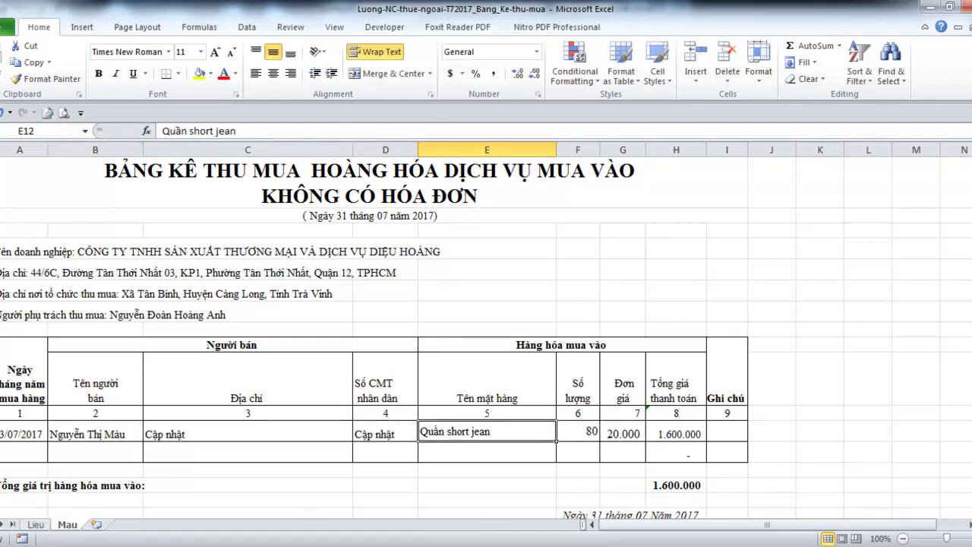
{"action": "mouse_move", "coordinate": [364, 539]}
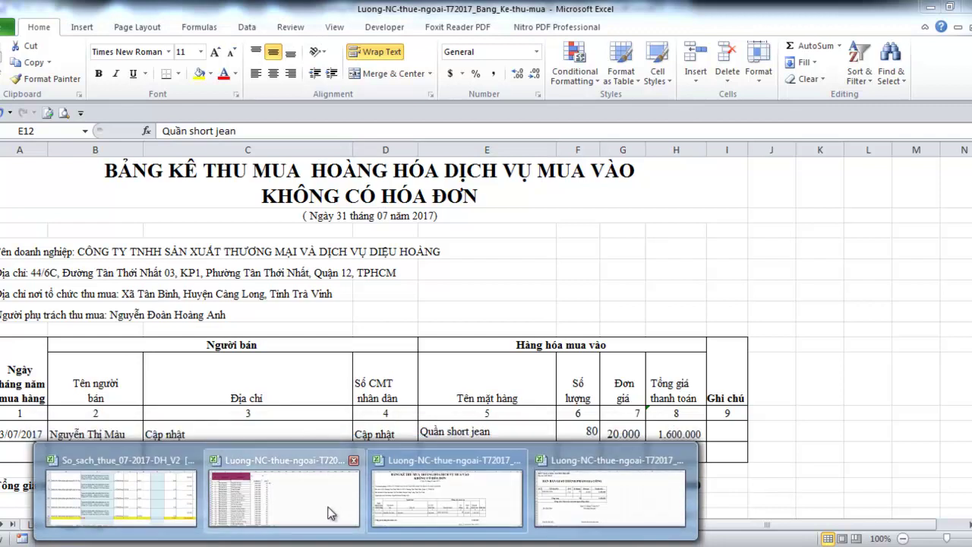
{"action": "left_click", "coordinate": [334, 508]}
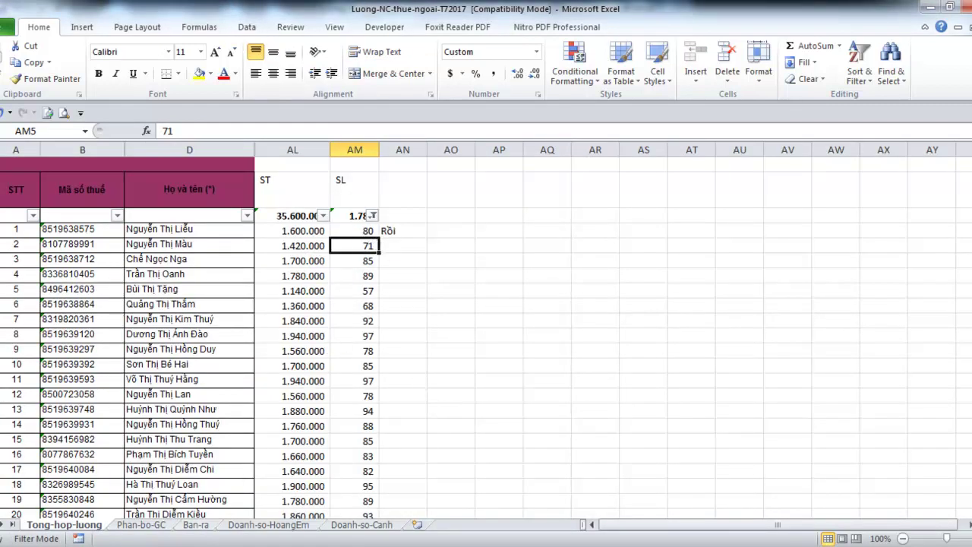
Add a line to the Word guide noting the second worker processed 71 pieces
{"action": "mouse_move", "coordinate": [319, 540]}
{"action": "left_click", "coordinate": [482, 455]}
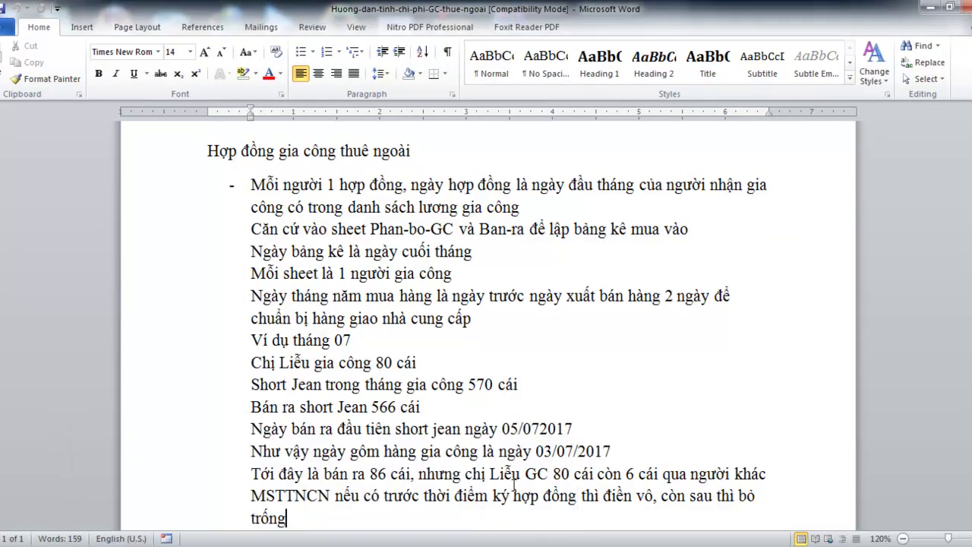
{"action": "key", "text": "Return"}
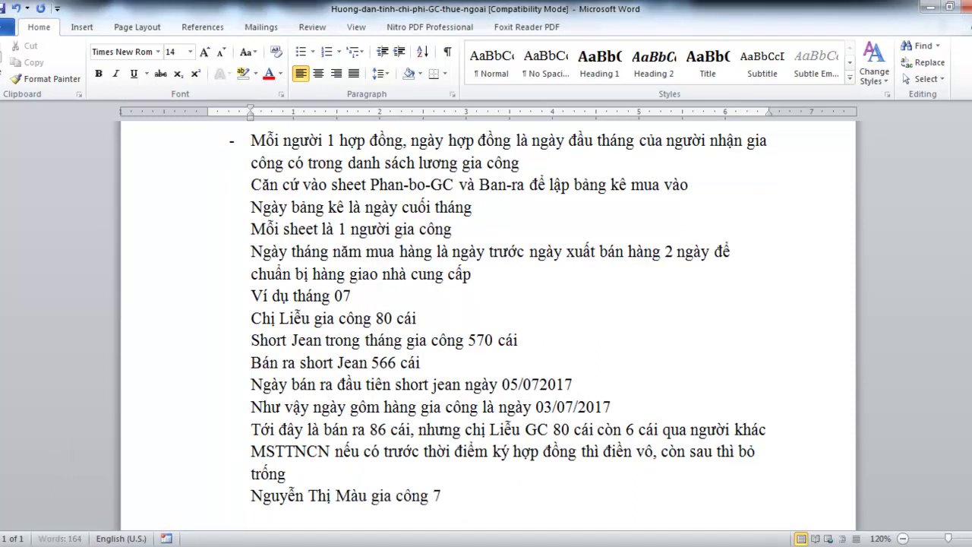
{"action": "type", "text": " cai,"}
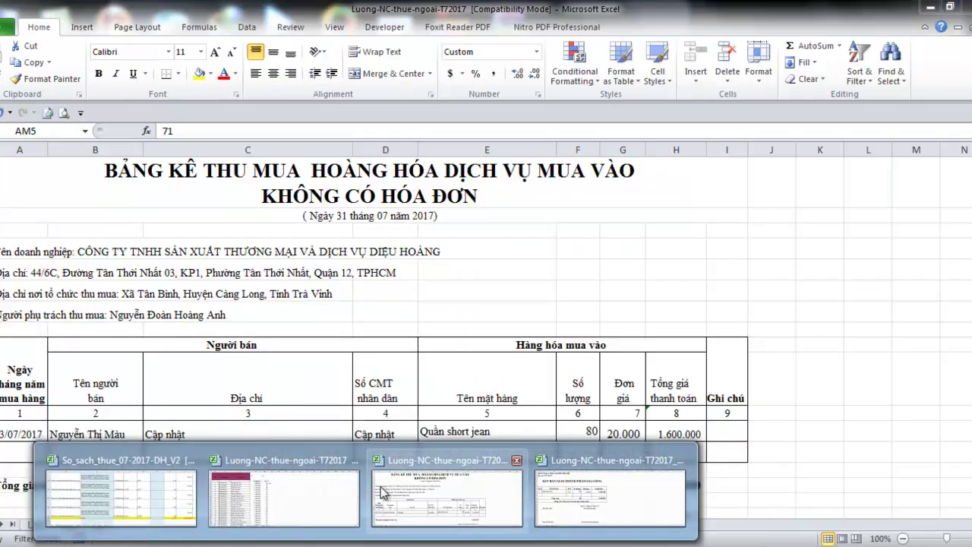
{"action": "left_click", "coordinate": [389, 467]}
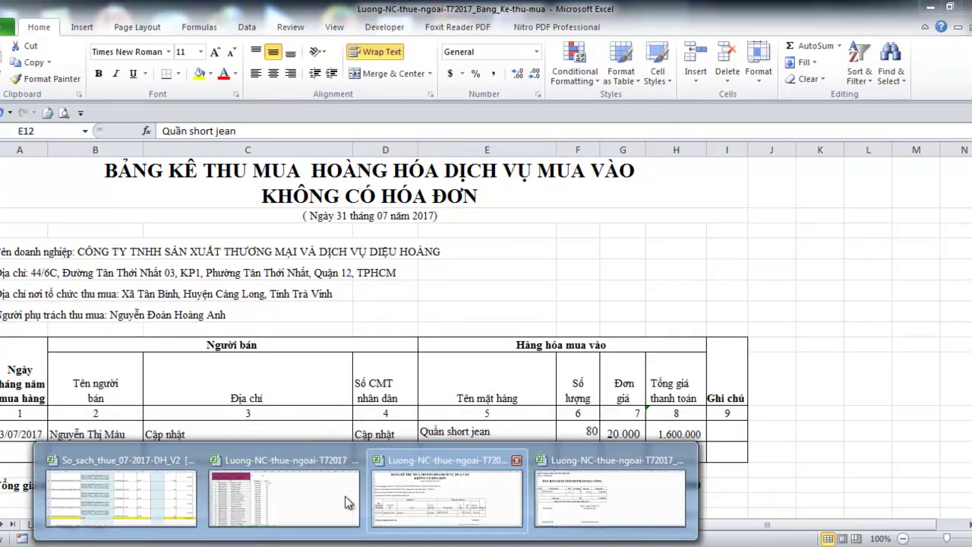
Review the payroll workbook's Phan-bo-GC, Tong-hop-luong and Ban-ra sheets, ending on Ban-ra
{"action": "left_click", "coordinate": [348, 495]}
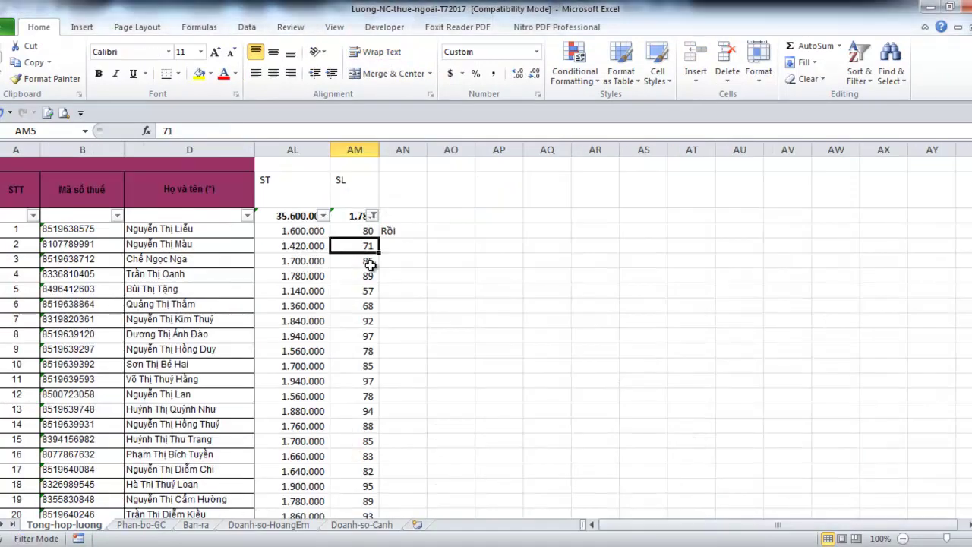
{"action": "left_click", "coordinate": [148, 524]}
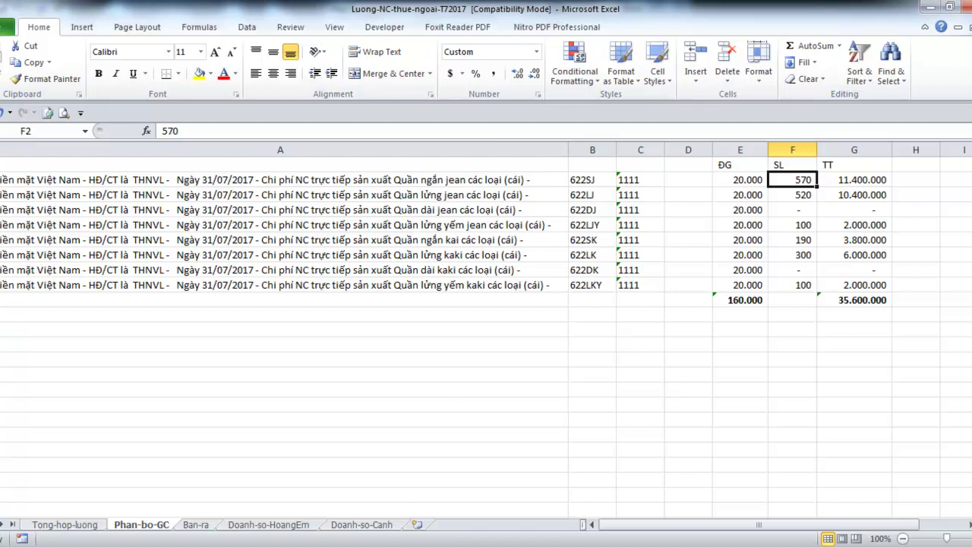
{"action": "mouse_move", "coordinate": [318, 543]}
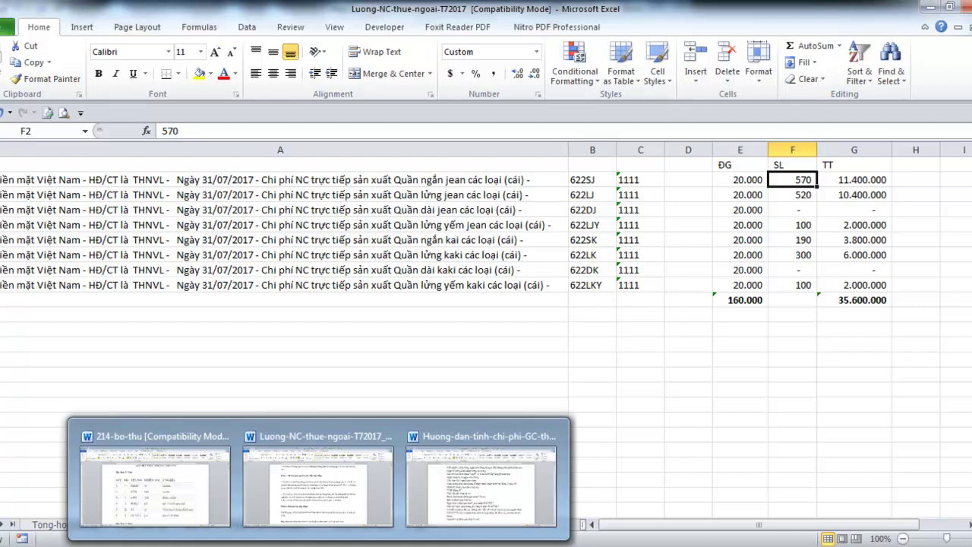
{"action": "mouse_move", "coordinate": [424, 495]}
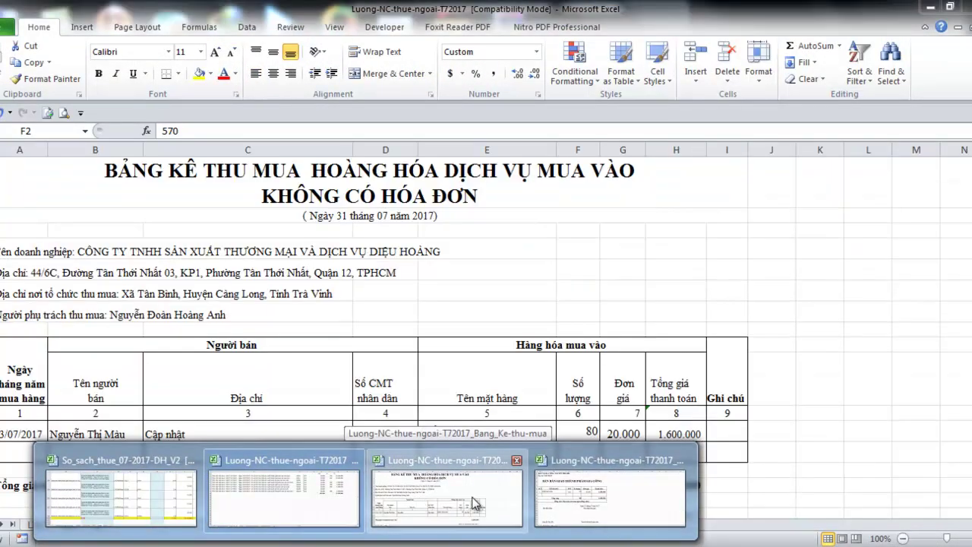
{"action": "left_click", "coordinate": [388, 509]}
{"action": "left_click", "coordinate": [345, 502]}
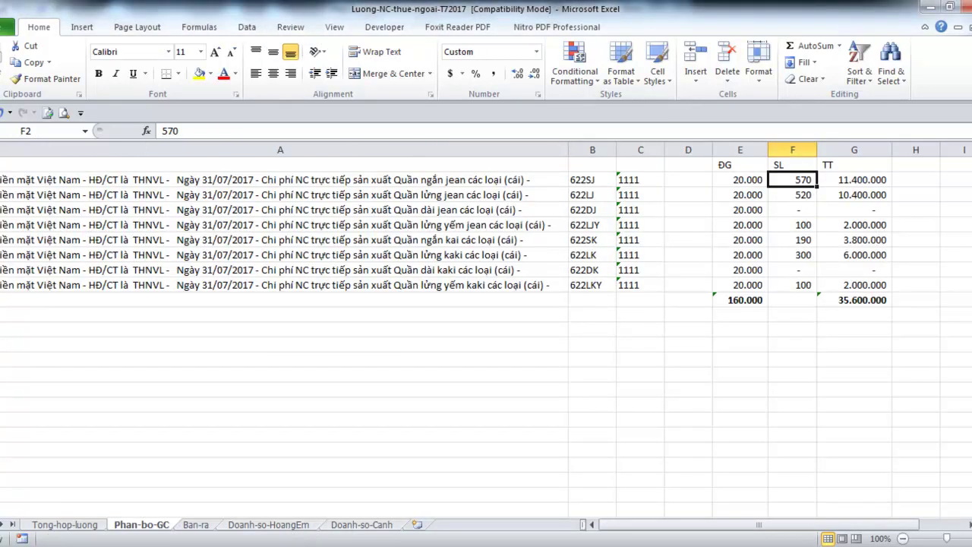
{"action": "left_click", "coordinate": [199, 523]}
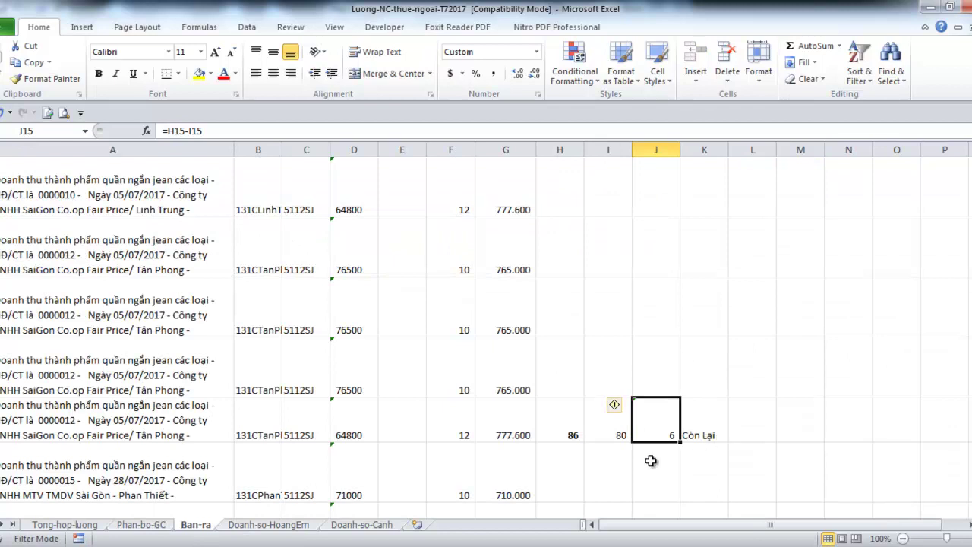
{"action": "left_click", "coordinate": [127, 525]}
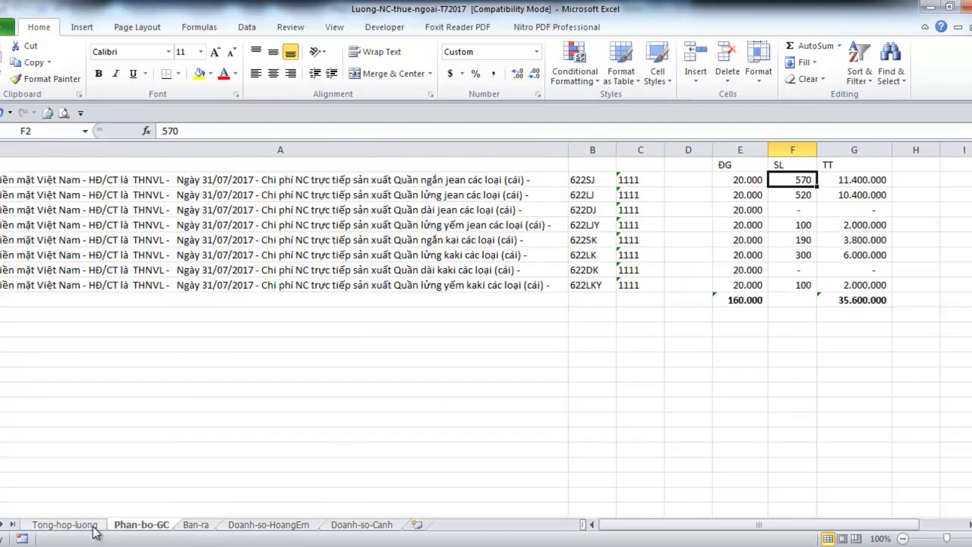
{"action": "left_click", "coordinate": [95, 527]}
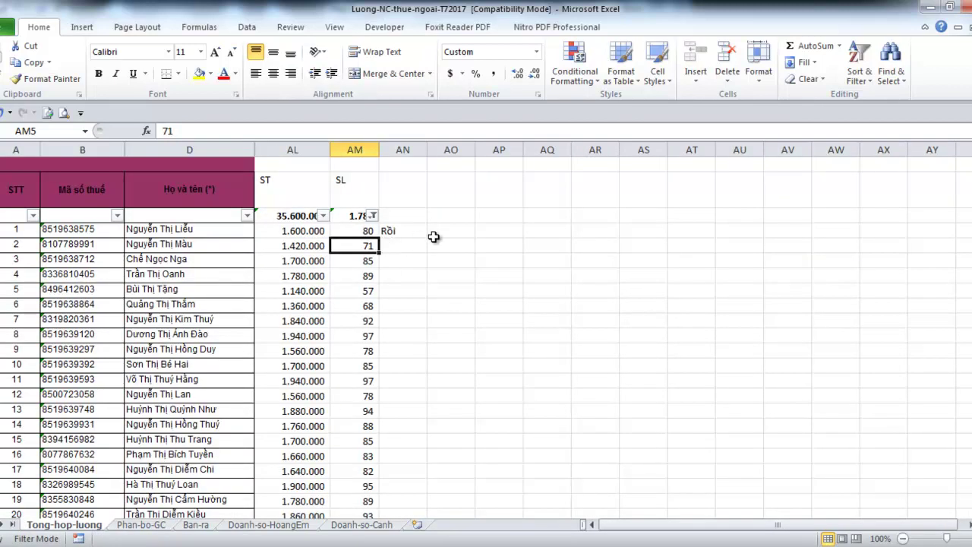
{"action": "left_click", "coordinate": [191, 525]}
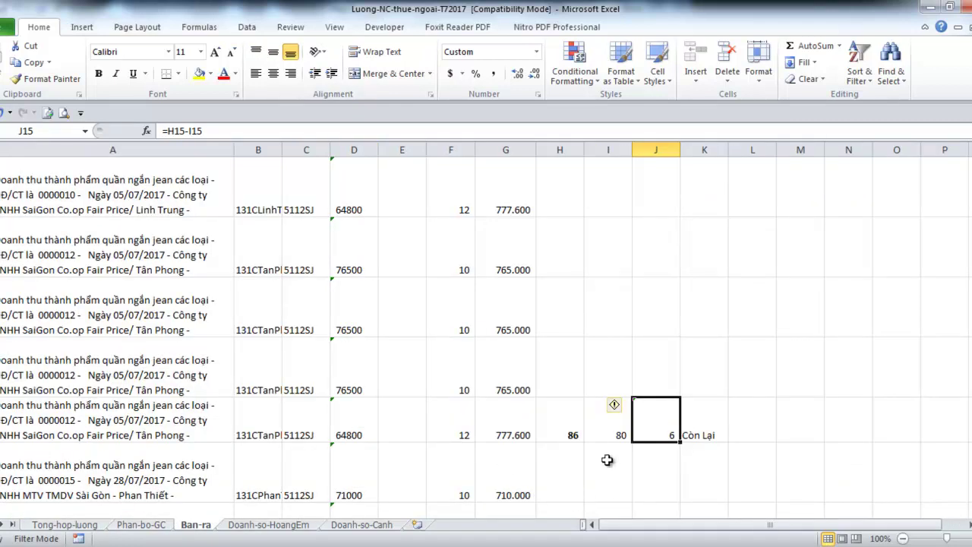
Select J15, F16:F20 and F45 together to confirm their quantities total 76
{"action": "scroll", "coordinate": [705, 408], "scroll_direction": "down", "scroll_amount": 1}
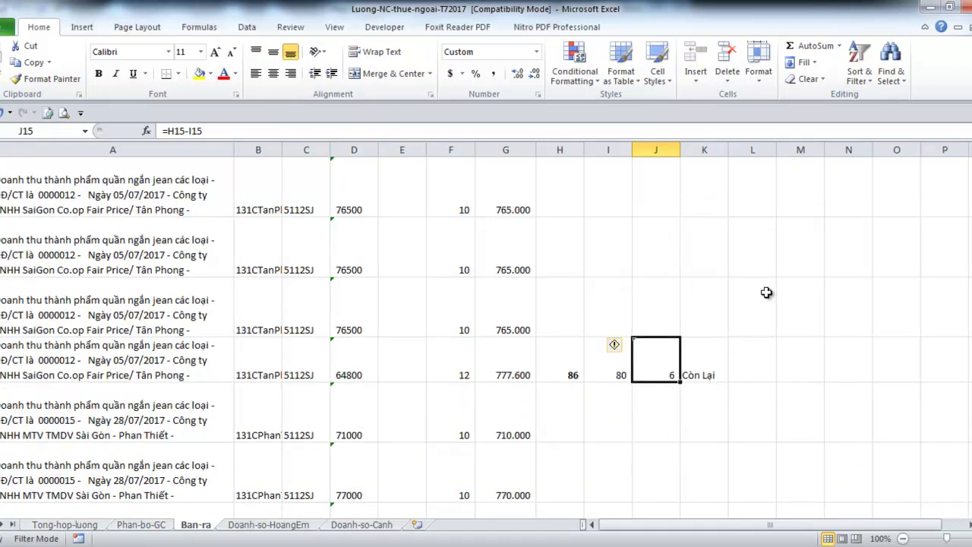
{"action": "left_click", "coordinate": [445, 411], "text": "shift"}
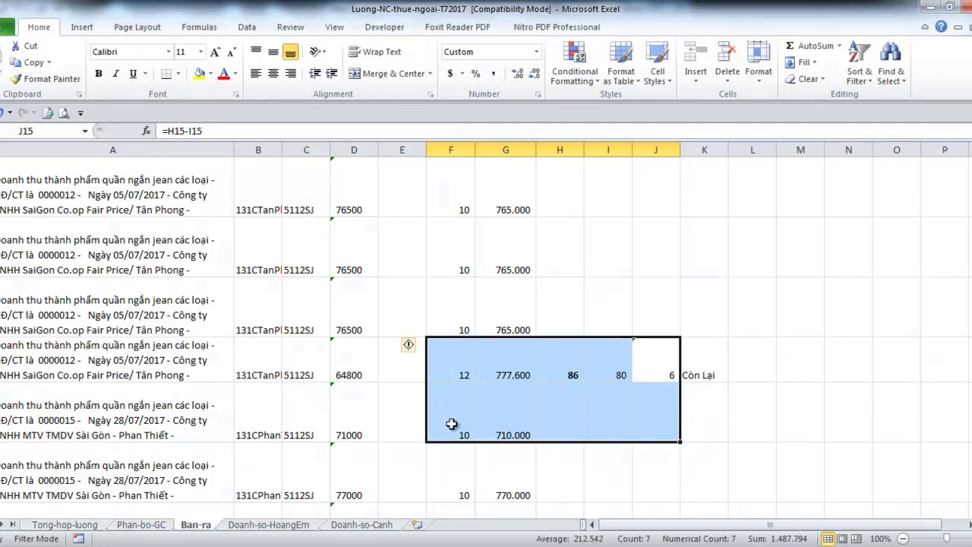
{"action": "left_click", "coordinate": [656, 375]}
{"action": "left_click", "coordinate": [446, 424], "text": "ctrl"}
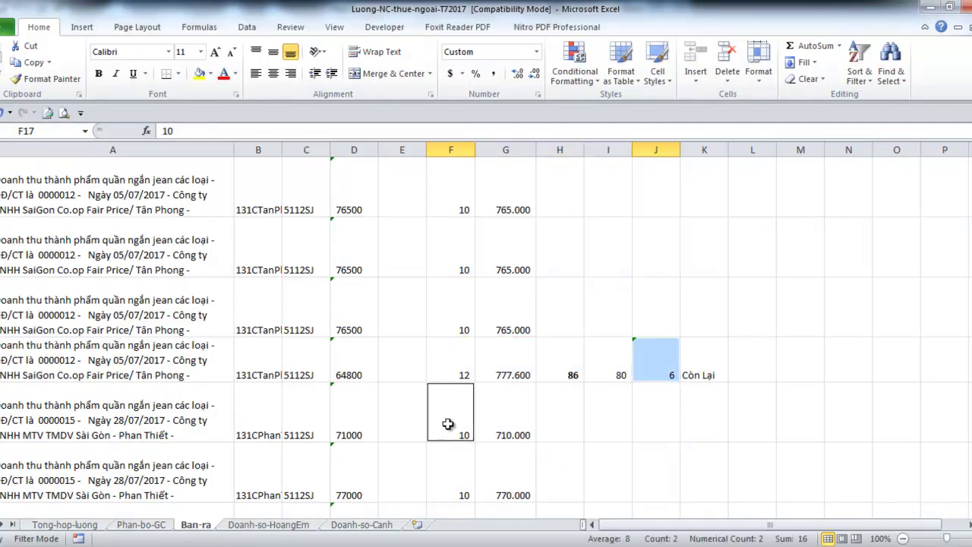
{"action": "scroll", "coordinate": [482, 427], "scroll_direction": "down", "scroll_amount": 1}
{"action": "left_click", "coordinate": [462, 312], "text": "ctrl"}
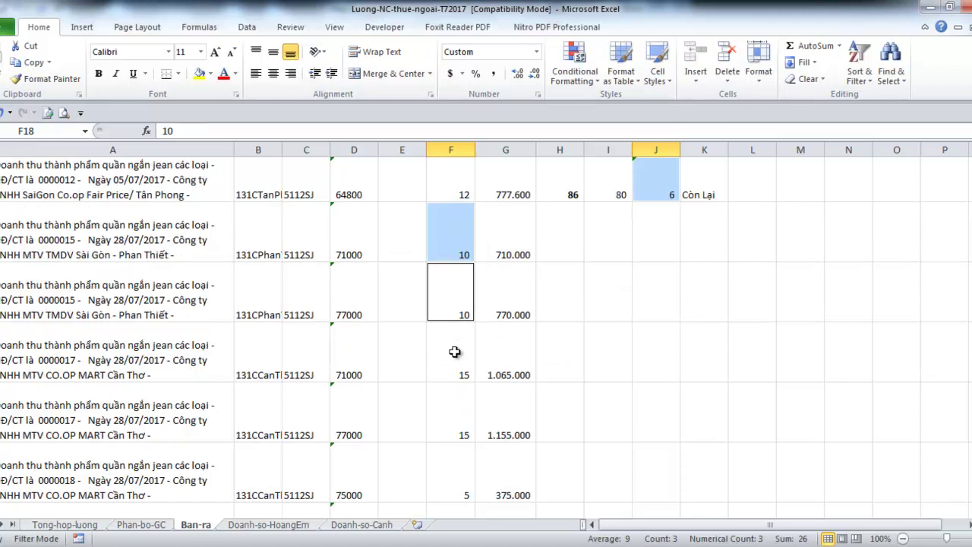
{"action": "left_click", "coordinate": [454, 350], "text": "ctrl"}
{"action": "left_click", "coordinate": [452, 397], "text": "ctrl"}
{"action": "left_click", "coordinate": [454, 461], "text": "ctrl"}
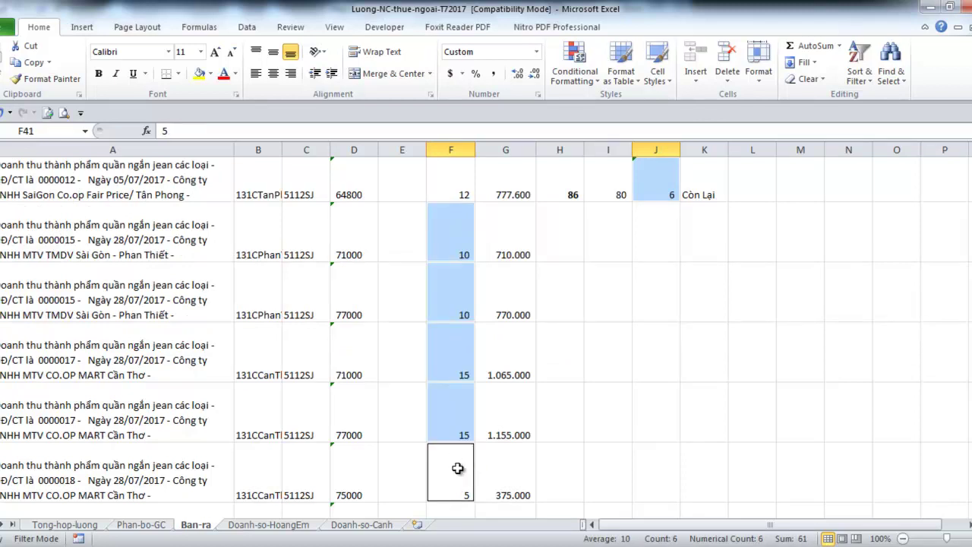
{"action": "scroll", "coordinate": [458, 462], "scroll_direction": "down", "scroll_amount": 2}
{"action": "left_click", "coordinate": [470, 429], "text": "ctrl"}
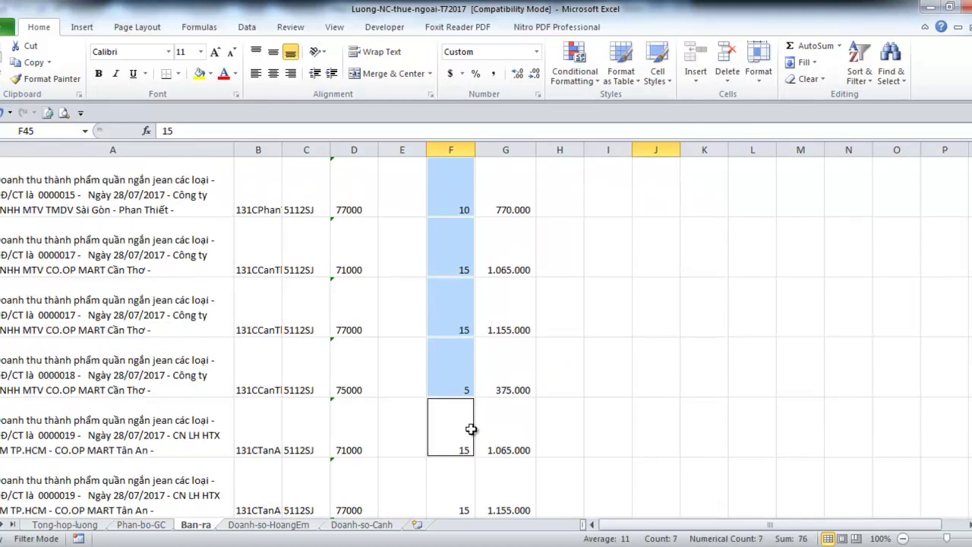
Enter 76 as the sold total in H45, checking the Phan-bo-GC and Tong-hop-luong sheets
{"action": "left_click", "coordinate": [559, 446]}
{"action": "type", "text": "76"}
{"action": "key", "text": "Return"}
{"action": "key", "text": "Up"}
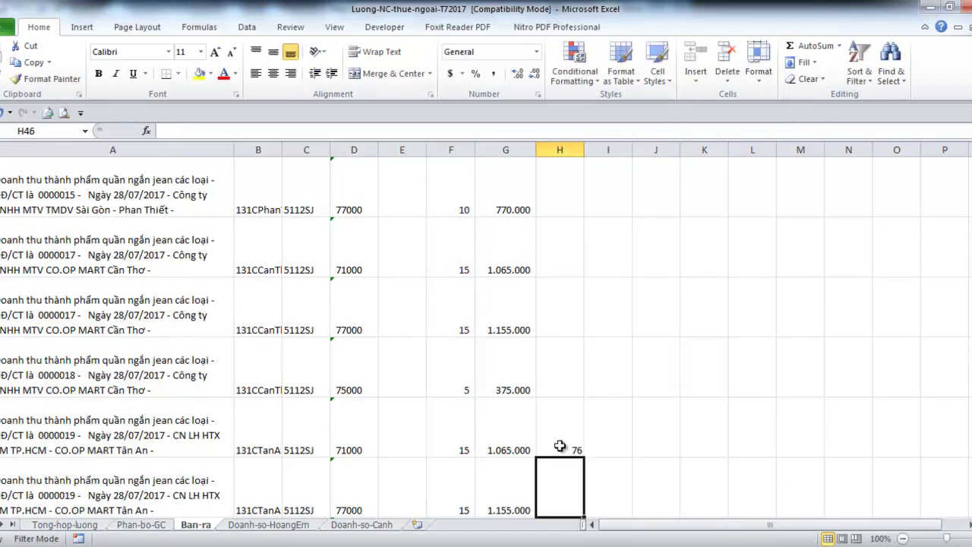
{"action": "left_click", "coordinate": [136, 525]}
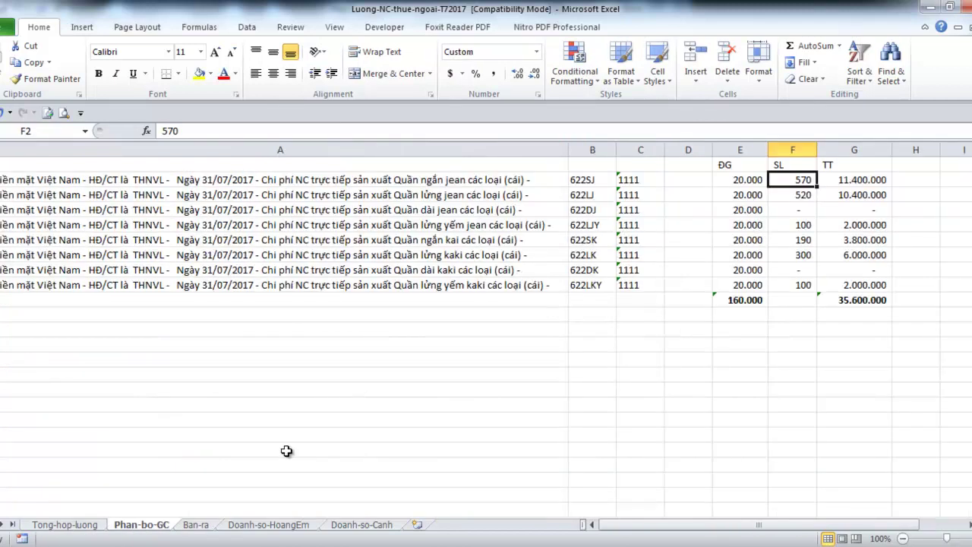
{"action": "left_click", "coordinate": [89, 525]}
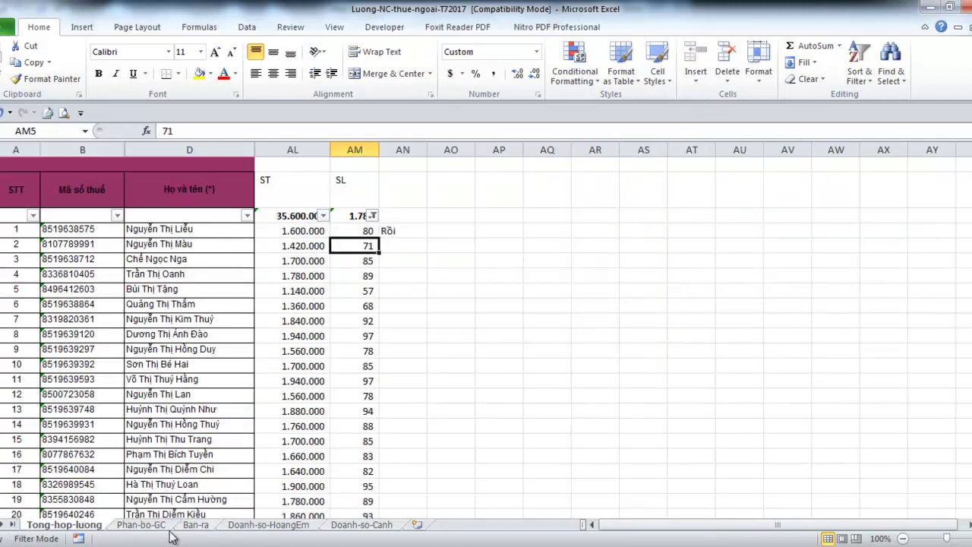
{"action": "left_click", "coordinate": [148, 525]}
{"action": "left_click", "coordinate": [199, 525]}
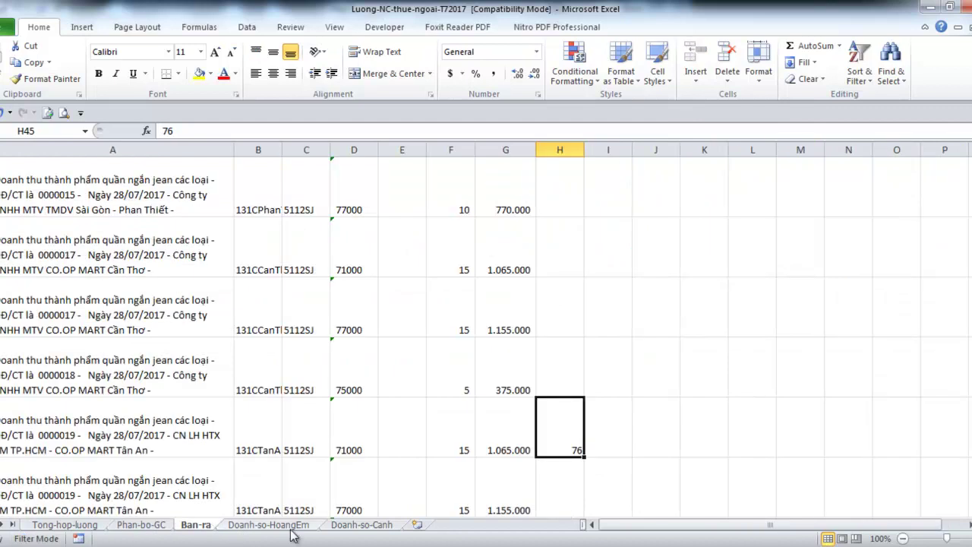
Enter 71 processed in I45 and the remainder formula =H45-I45 in J45, giving 5
{"action": "key", "text": "Right"}
{"action": "type", "text": "71"}
{"action": "key", "text": "Return"}
{"action": "key", "text": "Up"}
{"action": "key", "text": "Right"}
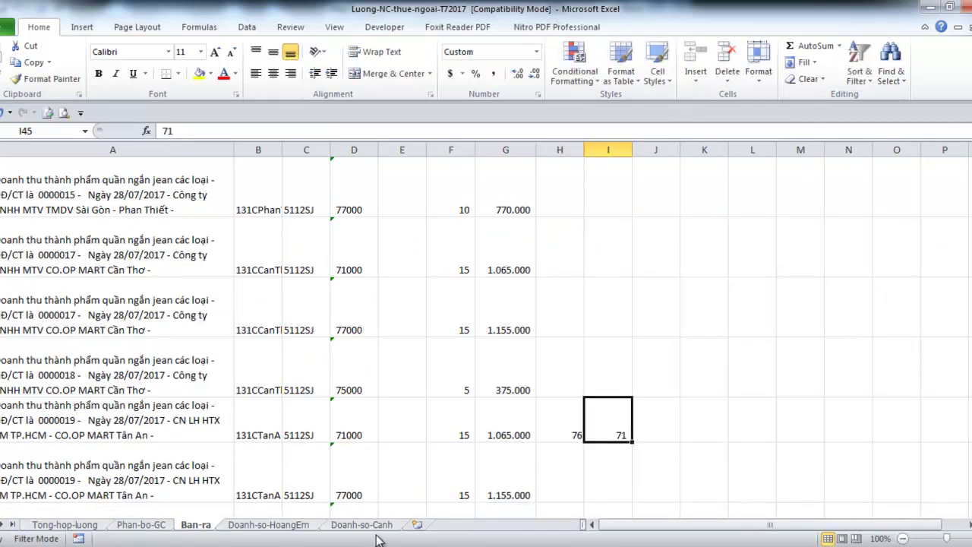
{"action": "type", "text": "="}
{"action": "key", "text": "Left"}
{"action": "key", "text": "Left"}
{"action": "type", "text": "-"}
{"action": "key", "text": "Left"}
{"action": "key", "text": "ctrl+Return"}
Label row 45 with Còn Lại in K45
{"action": "key", "text": "Right"}
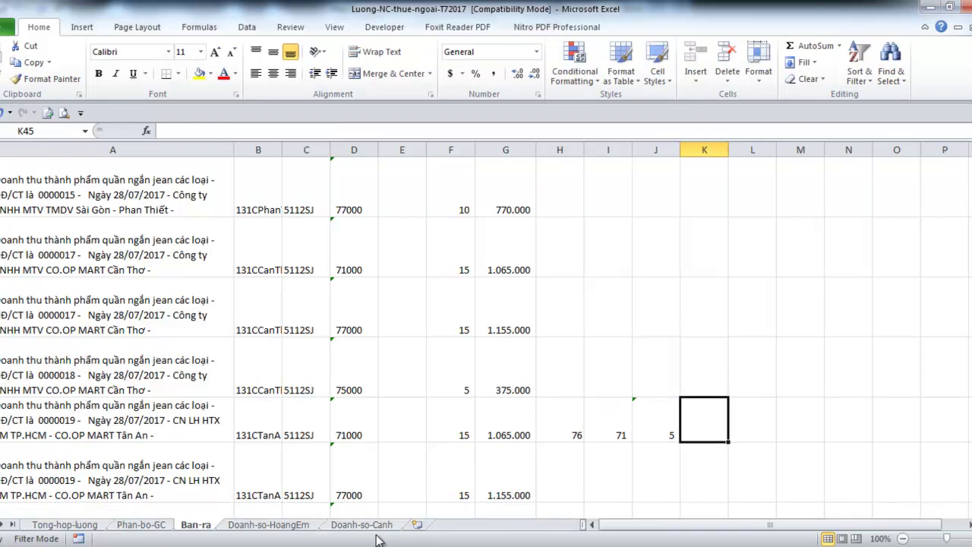
{"action": "type", "text": "Còn Lại"}
{"action": "key", "text": "ctrl+Return"}
{"action": "key", "text": "Left"}
{"action": "key", "text": "Left"}
{"action": "key", "text": "Left"}
{"action": "key", "text": "Right"}
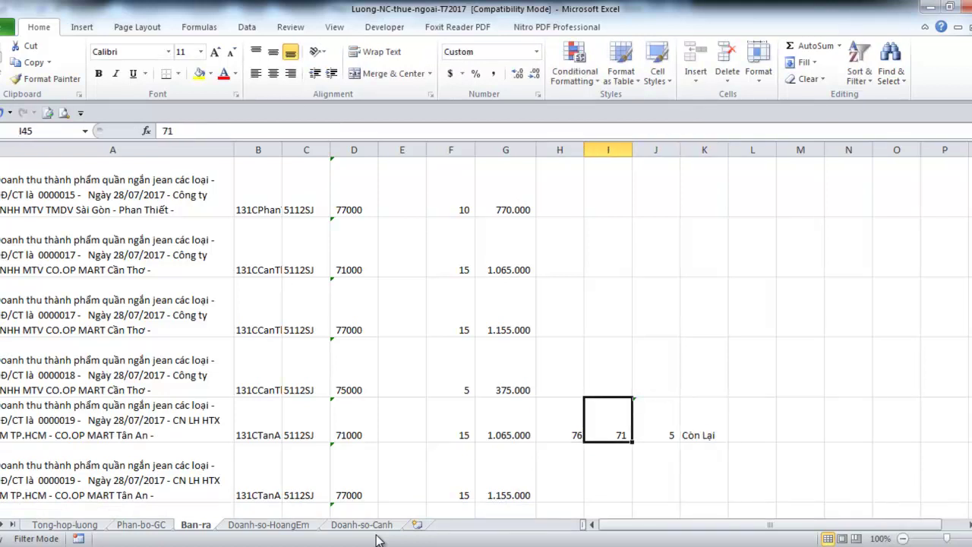
Select invoice 0000019's description on Ban-ra, then bring up the Tong-hop-luong sheet showing 71
{"action": "left_click", "coordinate": [111, 416]}
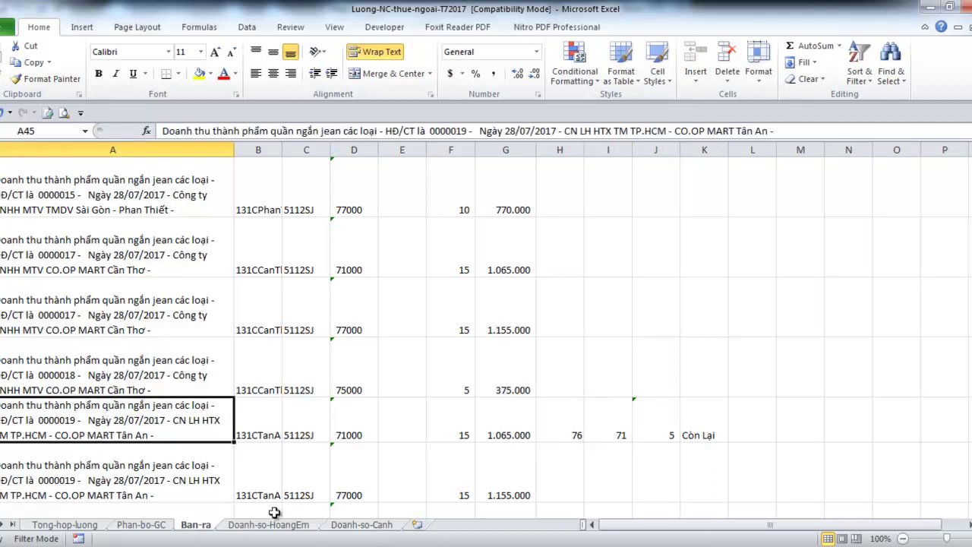
{"action": "mouse_move", "coordinate": [319, 542]}
{"action": "mouse_move", "coordinate": [323, 522]}
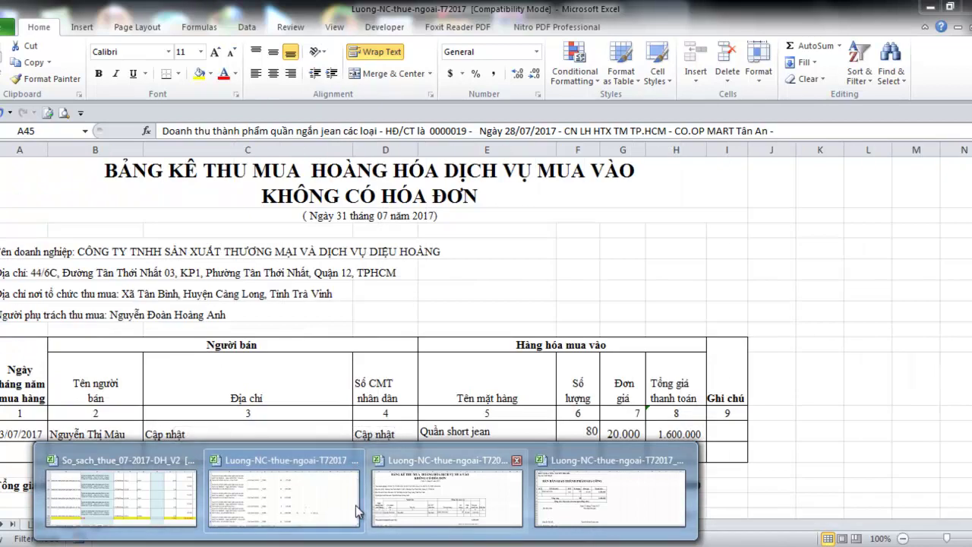
{"action": "left_click", "coordinate": [331, 517]}
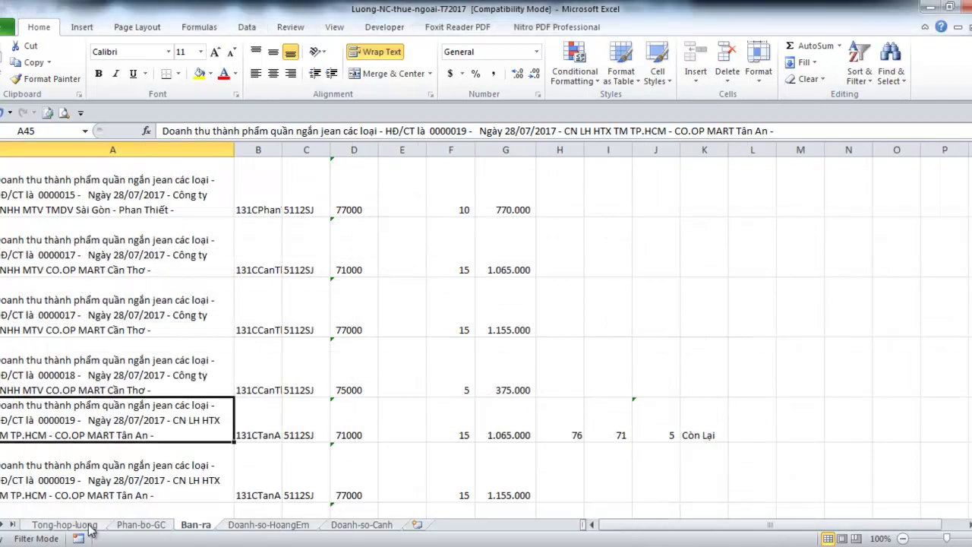
{"action": "left_click", "coordinate": [92, 529]}
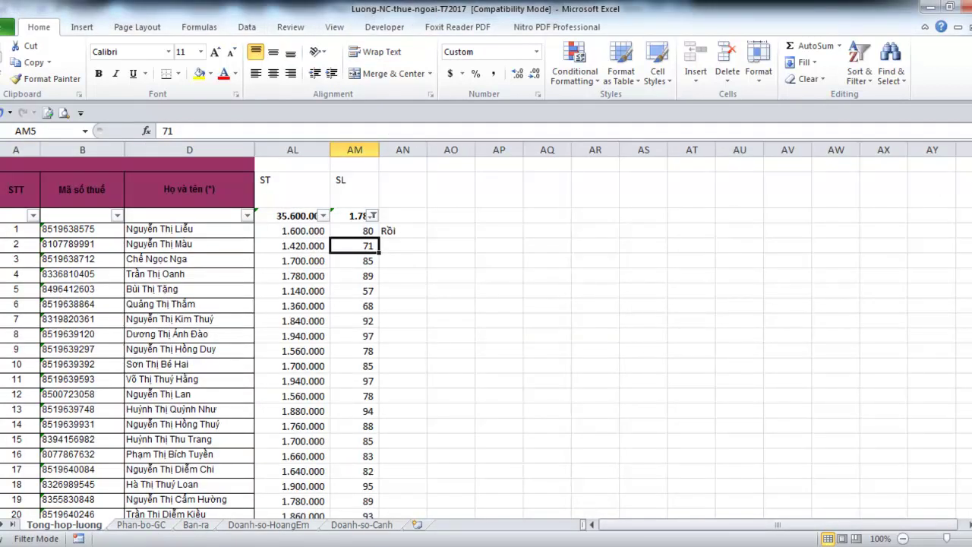
In the Bang_Ke-thu-mua purchase list, change quantity F12 to 71, then return to the payroll workbook
{"action": "mouse_move", "coordinate": [416, 518]}
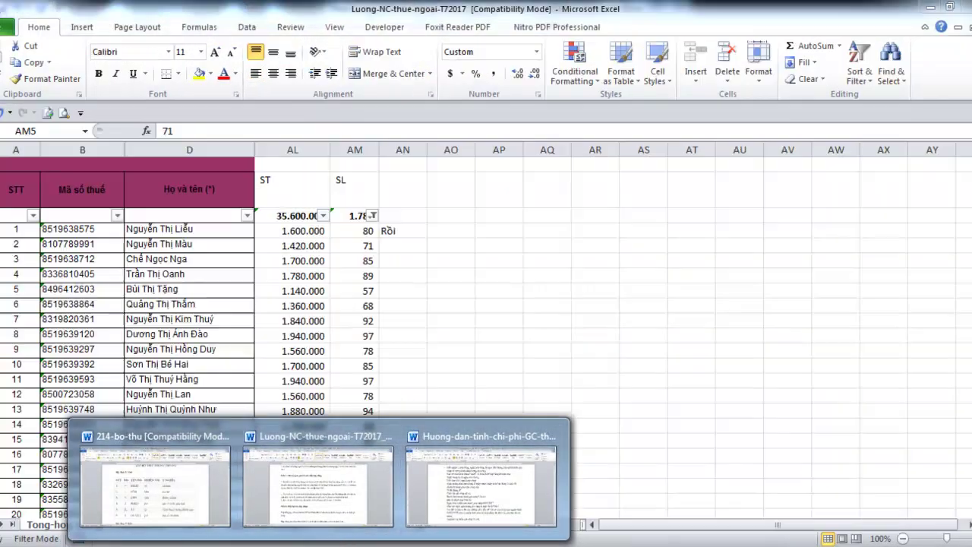
{"action": "mouse_move", "coordinate": [357, 536]}
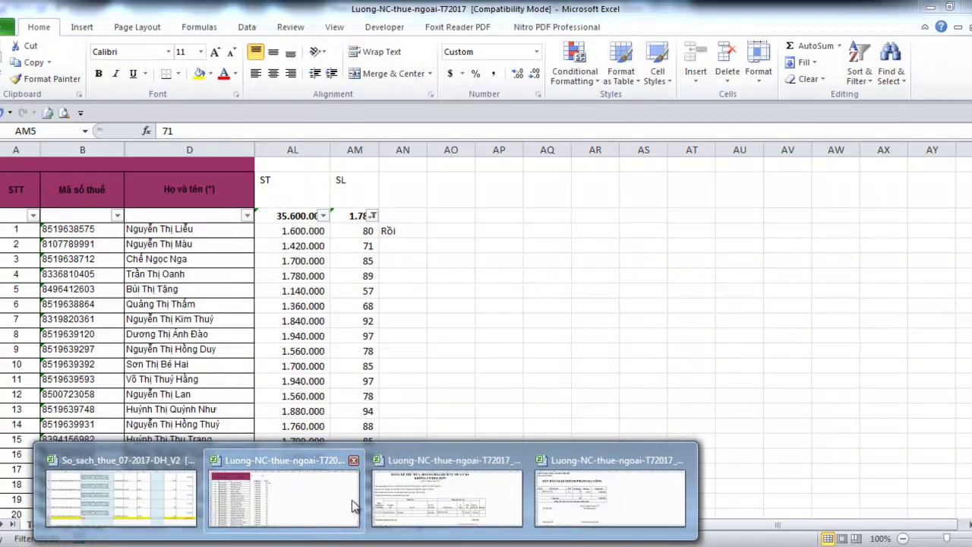
{"action": "left_click", "coordinate": [410, 498]}
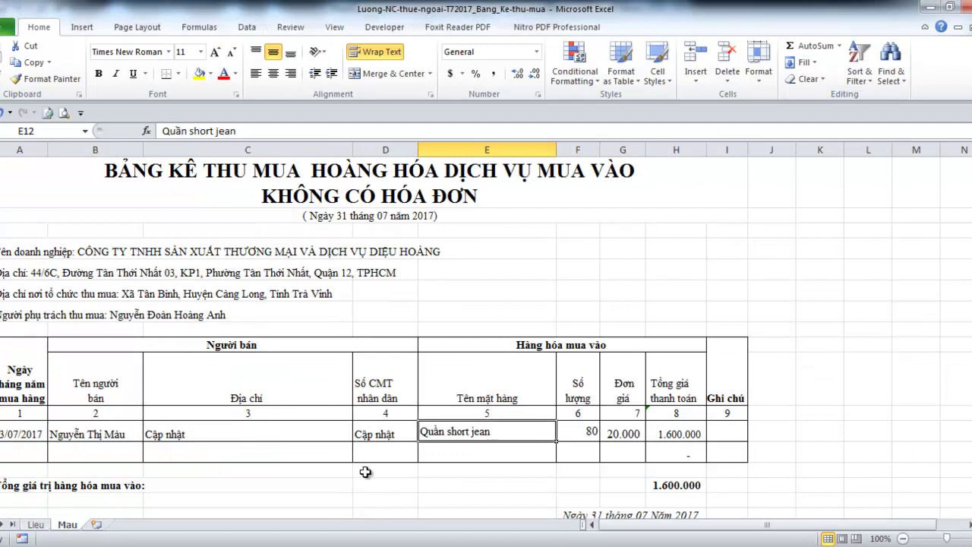
{"action": "key", "text": "Right"}
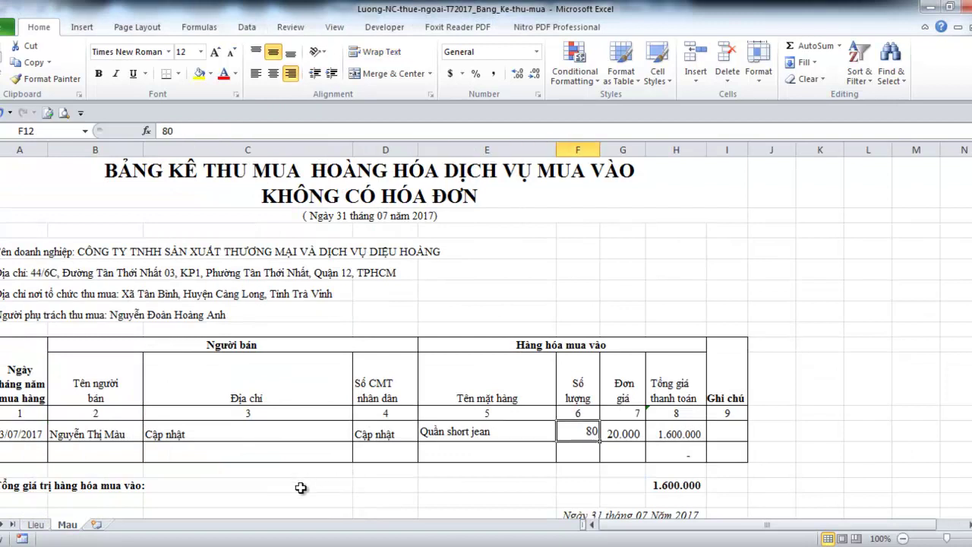
{"action": "type", "text": "71"}
{"action": "key", "text": "ctrl+Return"}
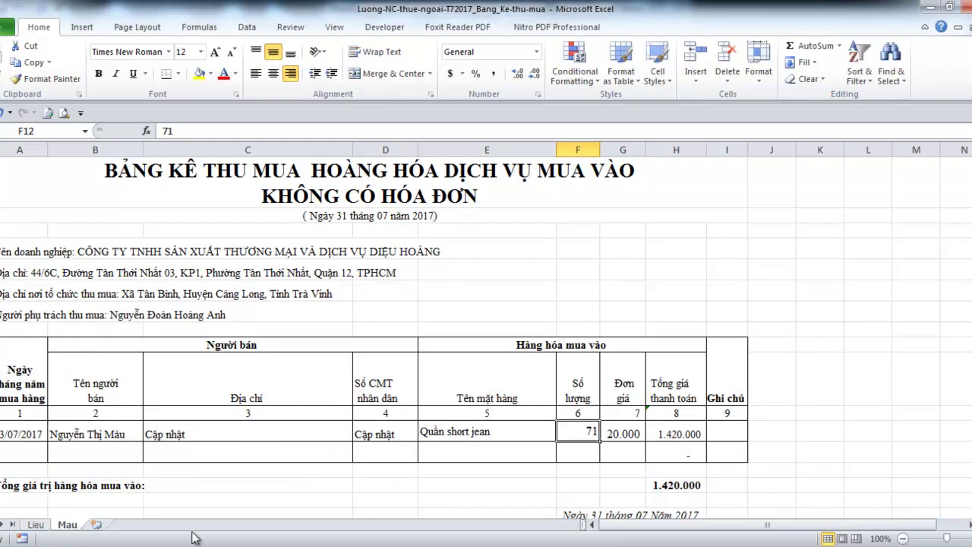
{"action": "mouse_move", "coordinate": [365, 541]}
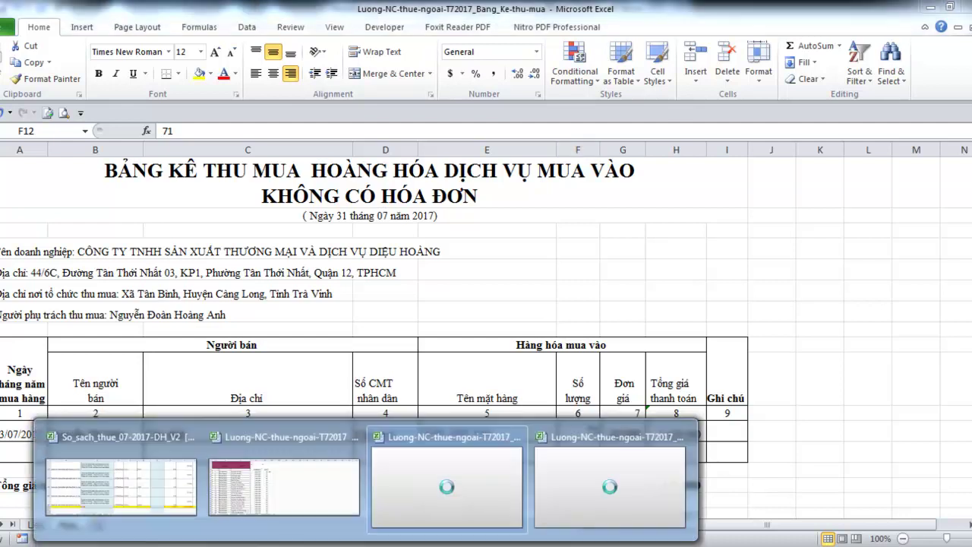
{"action": "mouse_move", "coordinate": [305, 515]}
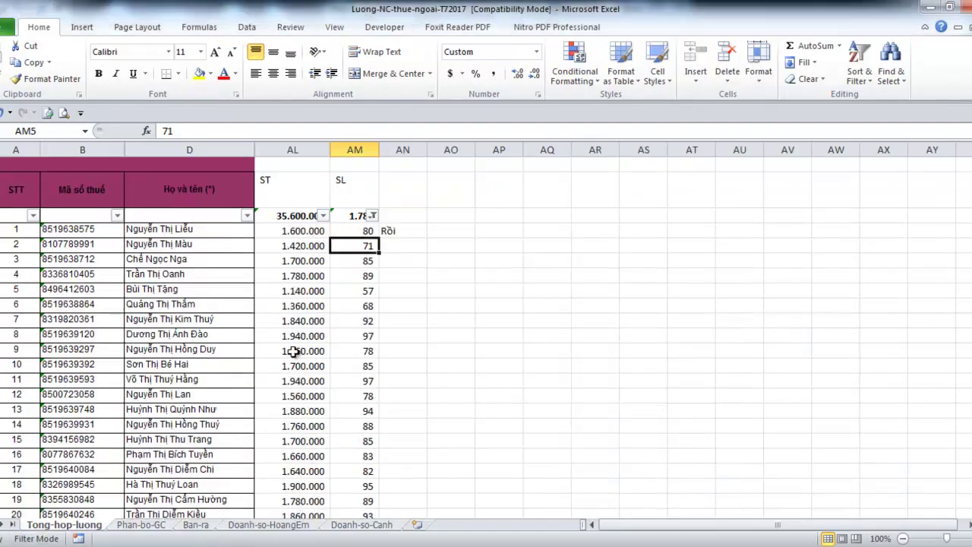
Mark the second worker's row with Rồi in AN5
{"action": "key", "text": "Right"}
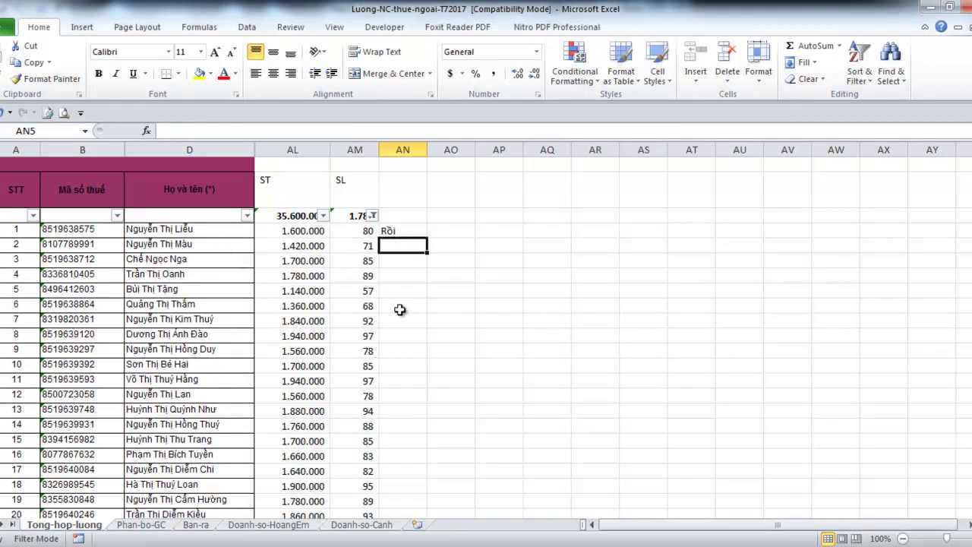
{"action": "type", "text": "Rồi"}
{"action": "key", "text": "Return"}
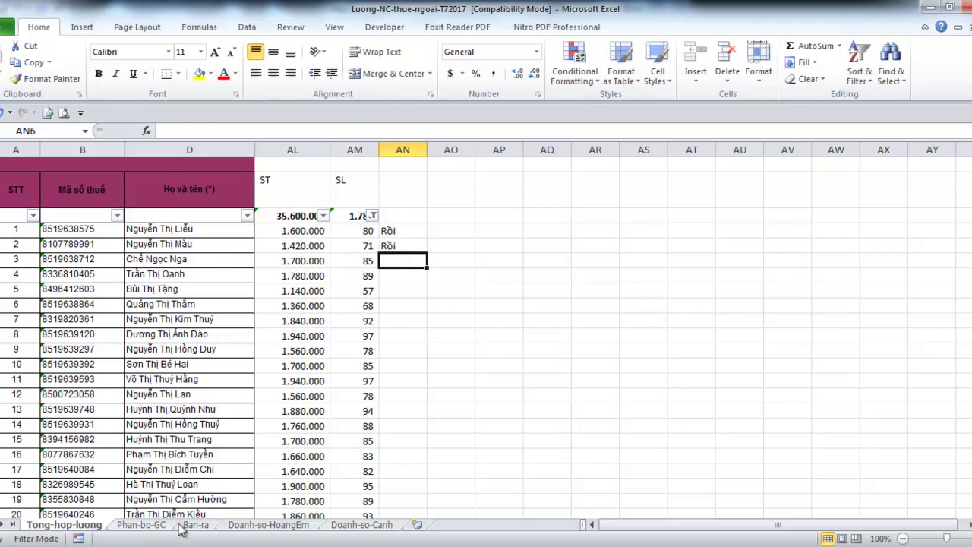
Check the Còn Lại note in K45 on Ban-ra, then move through the tabs to Phan-bo-GC
{"action": "left_click", "coordinate": [195, 524]}
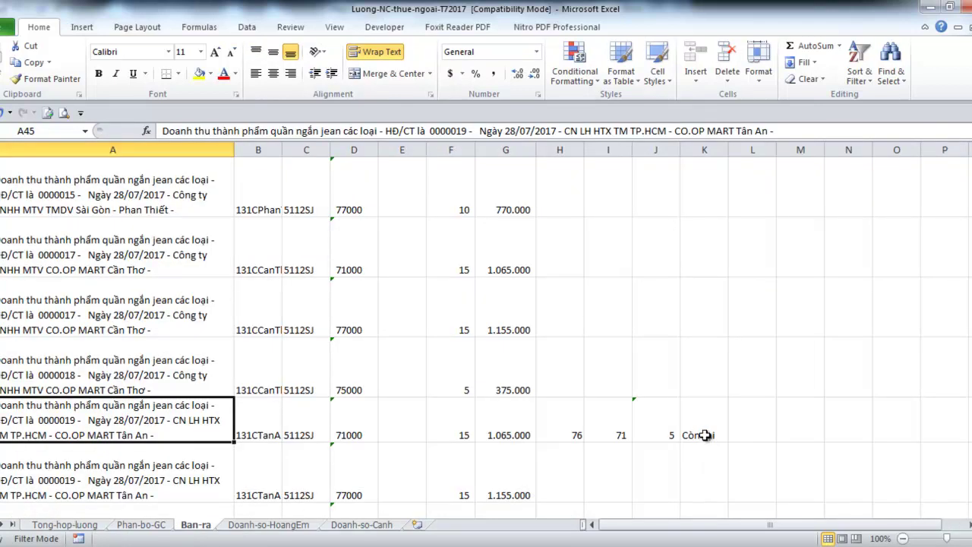
{"action": "left_click", "coordinate": [705, 436]}
{"action": "left_click", "coordinate": [97, 525]}
{"action": "left_click", "coordinate": [137, 525]}
{"action": "left_click", "coordinate": [195, 525]}
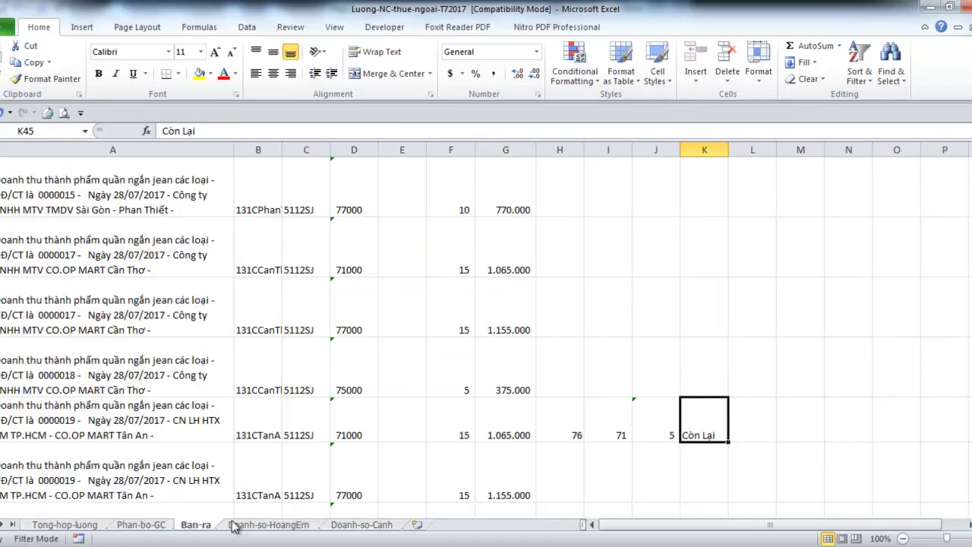
{"action": "left_click", "coordinate": [157, 529]}
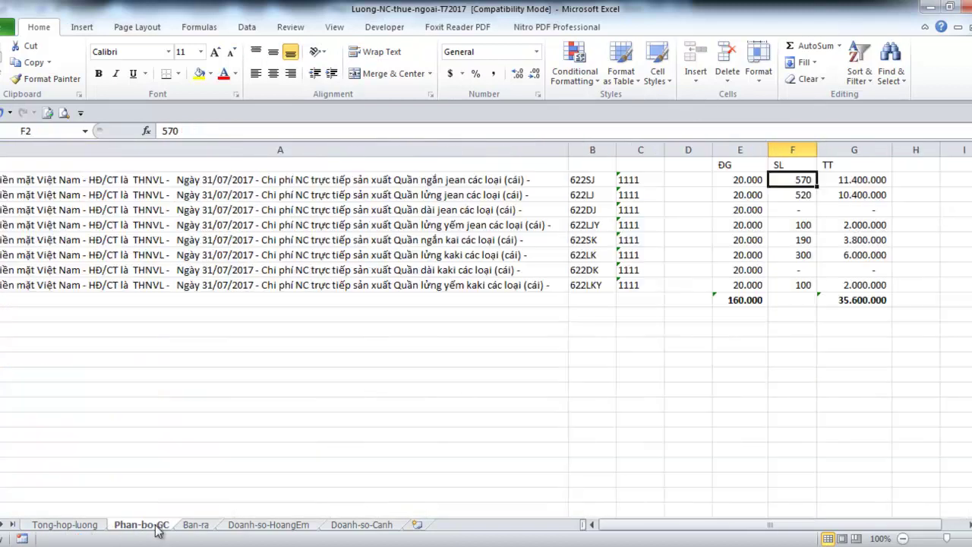
Copy the whole Bang_Ke-tban-giao handover sheet into a new sheet named 03072017 plus the worker's name
{"action": "mouse_move", "coordinate": [404, 536]}
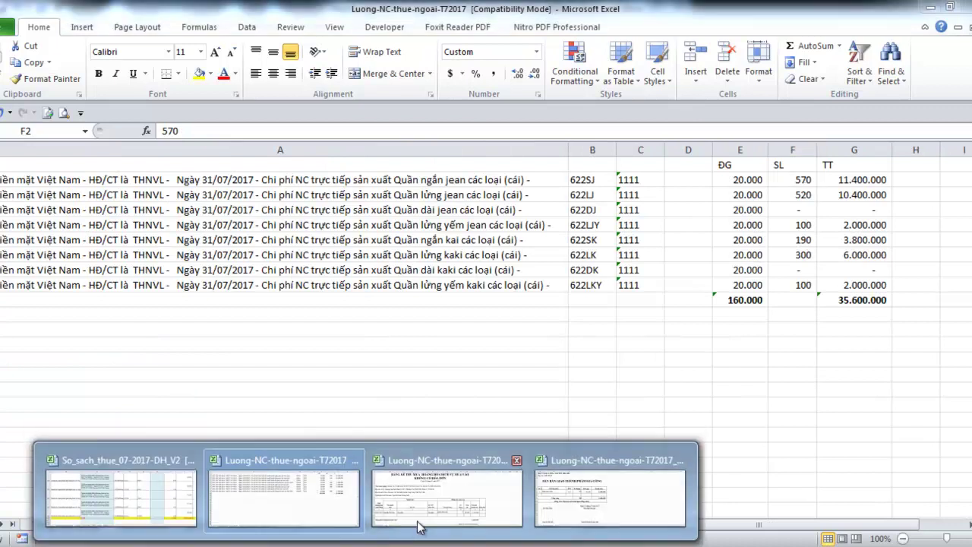
{"action": "left_click", "coordinate": [552, 498]}
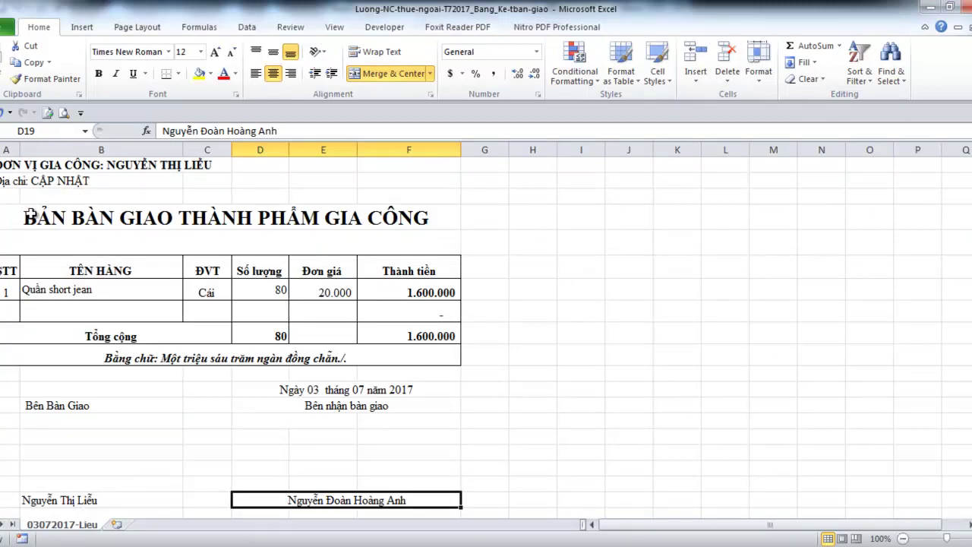
{"action": "left_click", "coordinate": [2, 143]}
{"action": "key", "text": "ctrl+c"}
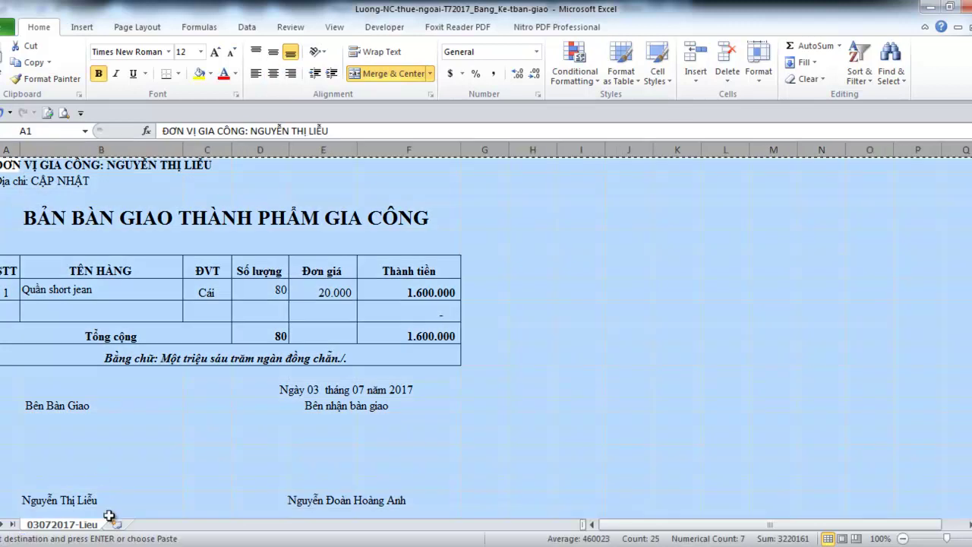
{"action": "left_click", "coordinate": [116, 524]}
{"action": "left_click", "coordinate": [3, 143]}
{"action": "key", "text": "ctrl+v"}
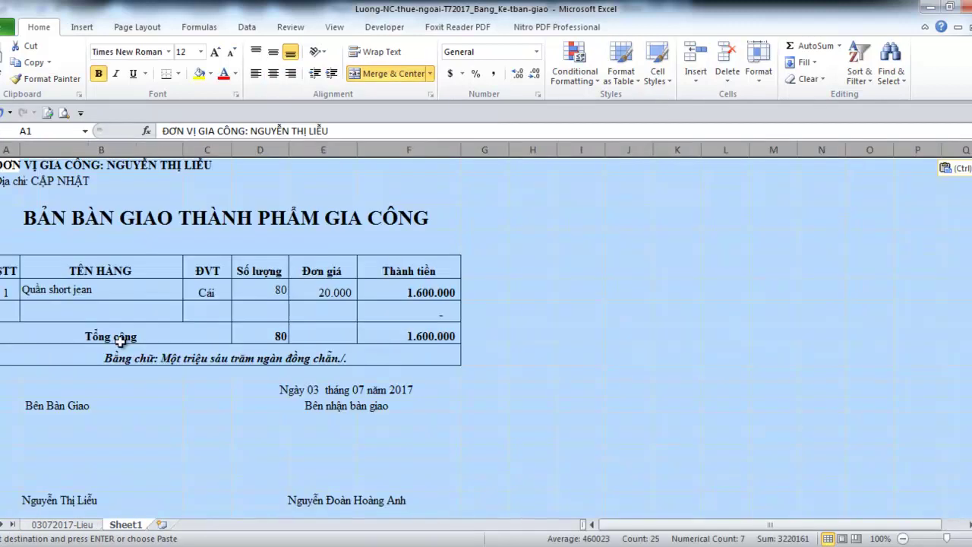
{"action": "double_click", "coordinate": [126, 524]}
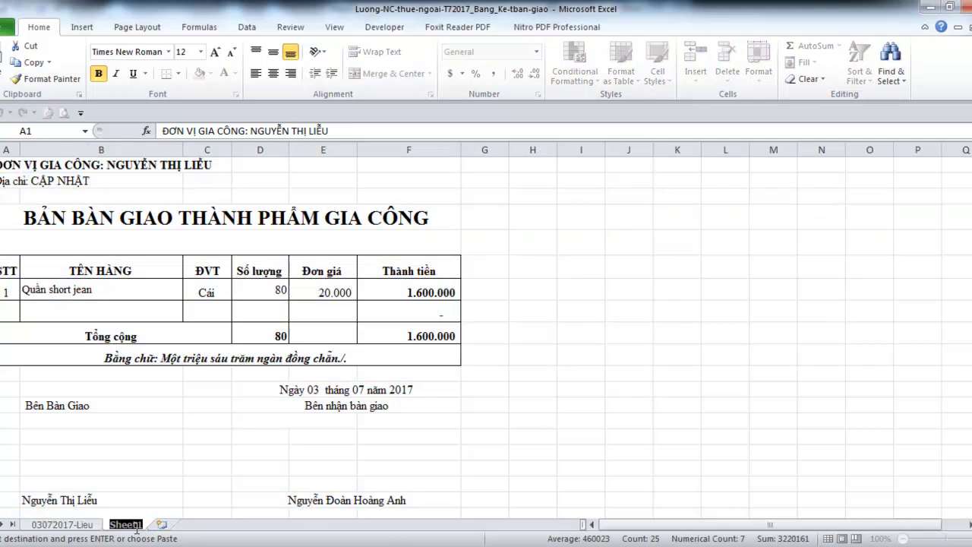
{"action": "type", "text": "03072017-Mau"}
{"action": "left_click", "coordinate": [152, 259]}
Put the second worker's name in the A1 heading and clear the old quantity 80 in D7
{"action": "left_click", "coordinate": [8, 165]}
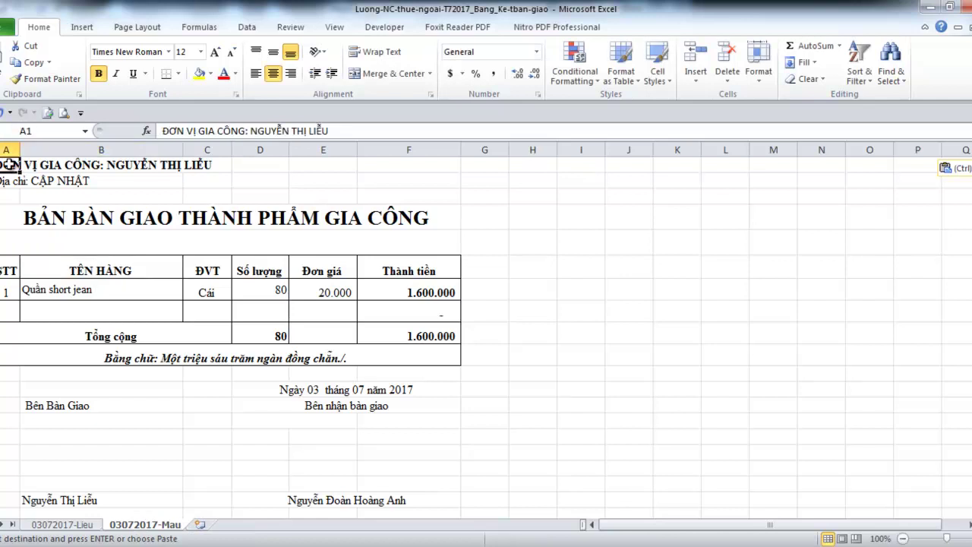
{"action": "double_click", "coordinate": [313, 131]}
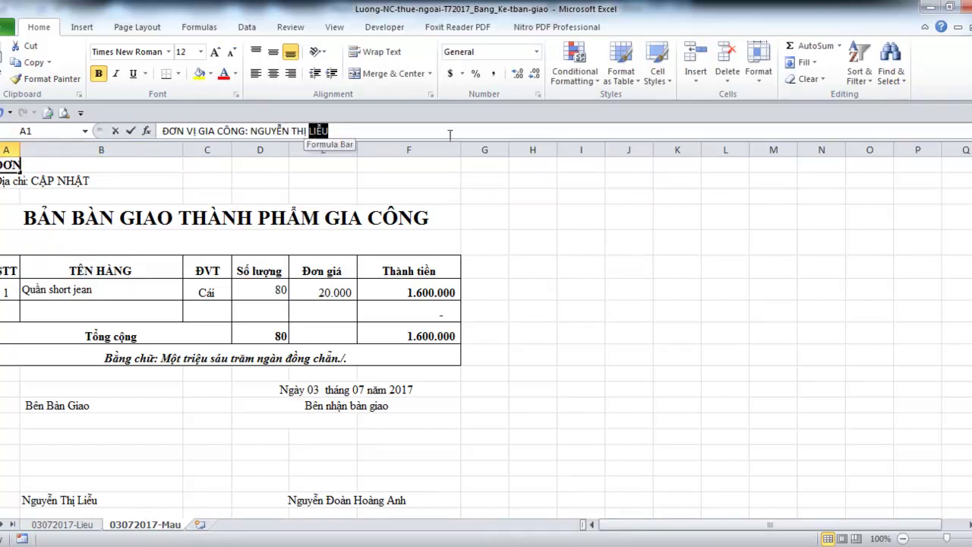
{"action": "type", "text": "MẦU"}
{"action": "key", "text": "Return"}
{"action": "key", "text": "Down"}
{"action": "key", "text": "Down"}
{"action": "key", "text": "Down"}
{"action": "key", "text": "Down"}
{"action": "key", "text": "Down"}
{"action": "key", "text": "Right"}
{"action": "key", "text": "Right"}
{"action": "key", "text": "Right"}
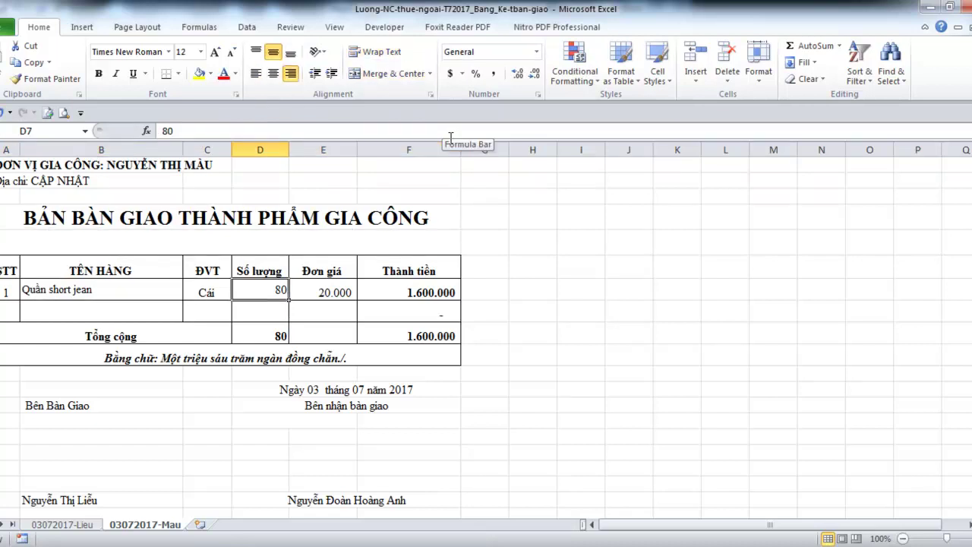
{"action": "key", "text": "F2"}
{"action": "key", "text": "BackSpace"}
{"action": "key", "text": "BackSpace"}
Enter quantity 71 and correct the amount in words to 'Một triệu bốn trăm hai mươi ngàn đồng chẵn'
{"action": "type", "text": "71"}
{"action": "key", "text": "Return"}
{"action": "key", "text": "Up"}
{"action": "key", "text": "Right"}
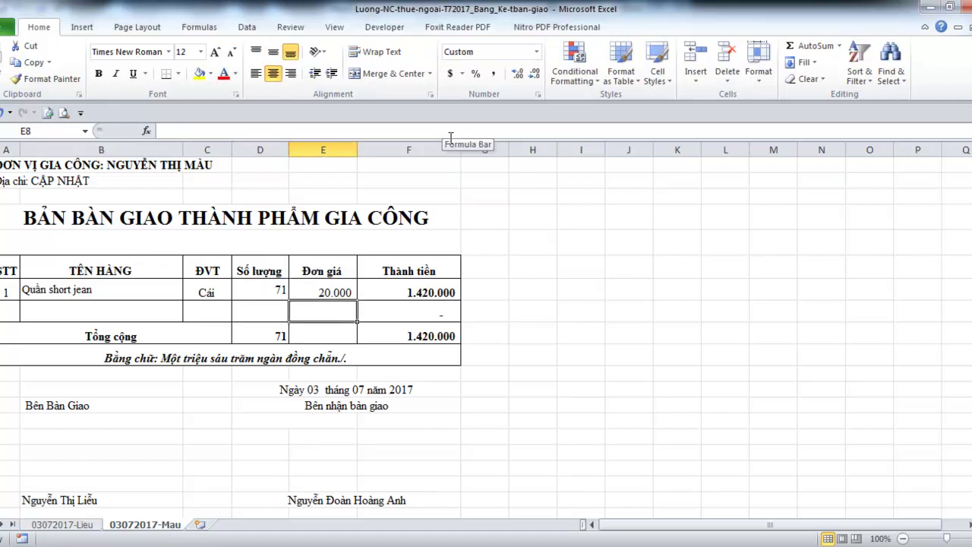
{"action": "key", "text": "Down"}
{"action": "key", "text": "Down"}
{"action": "key", "text": "Down"}
{"action": "key", "text": "F2"}
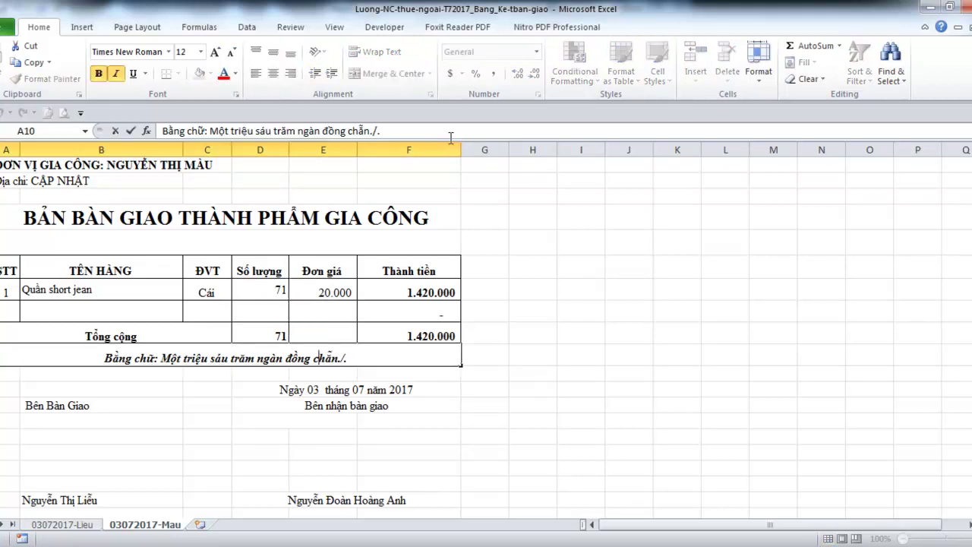
{"action": "key", "text": "Left"}
{"action": "key", "text": "Left"}
{"action": "key", "text": "shift+Right"}
{"action": "key", "text": "shift+Right"}
{"action": "key", "text": "shift+Right"}
{"action": "type", "text": "boo"}
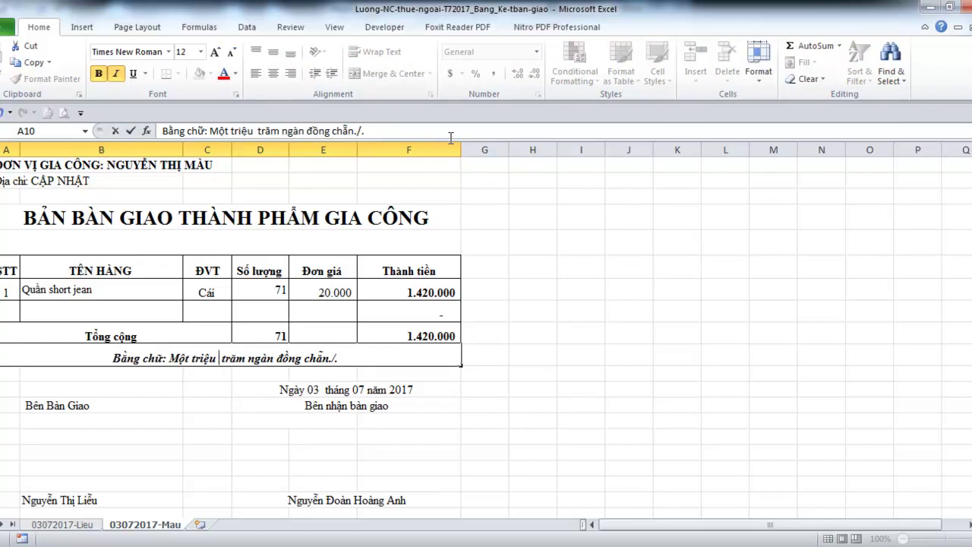
{"action": "type", "text": "ns"}
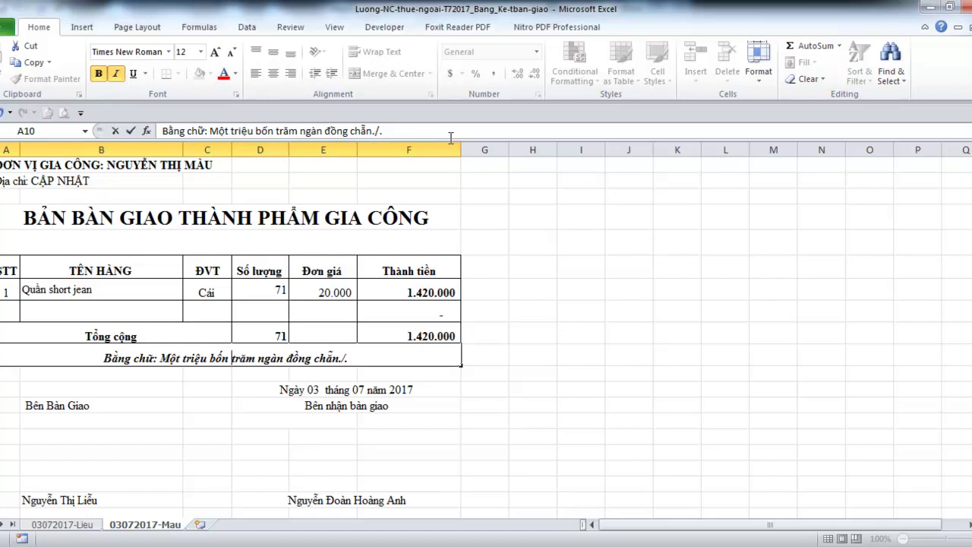
{"action": "key", "text": "Right"}
{"action": "key", "text": "Right"}
{"action": "key", "text": "Right"}
{"action": "type", "text": "hai m"}
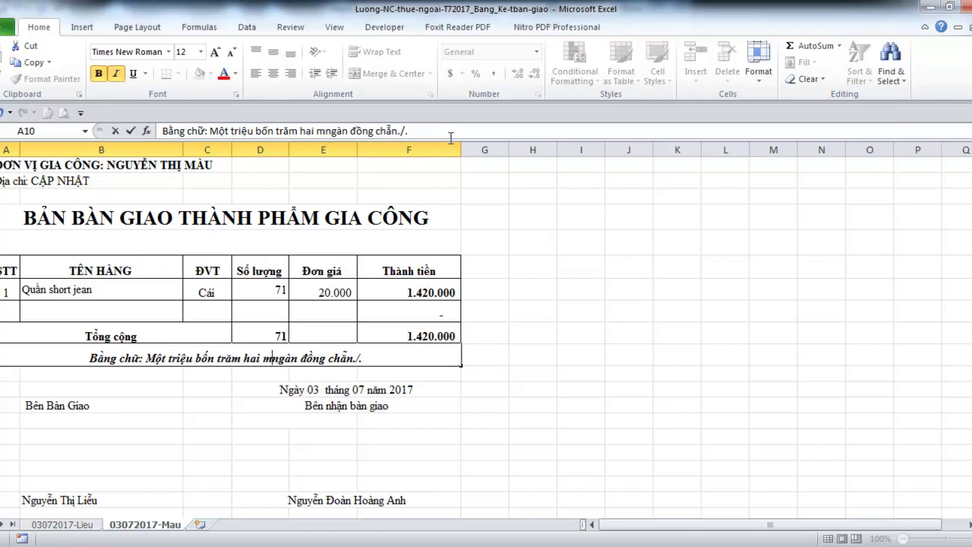
{"action": "type", "text": "uowi"}
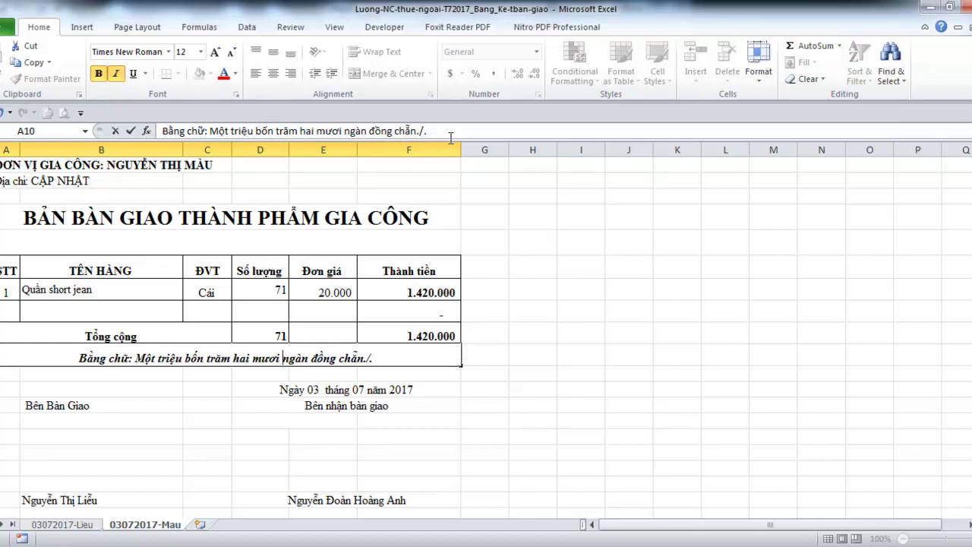
{"action": "key", "text": "Return"}
Replace the handover giver's signature name in B19 with the second worker's given name
{"action": "key", "text": "Down"}
{"action": "key", "text": "Down"}
{"action": "key", "text": "Down"}
{"action": "key", "text": "Down"}
{"action": "key", "text": "Down"}
{"action": "key", "text": "Down"}
{"action": "key", "text": "Down"}
{"action": "key", "text": "Left"}
{"action": "key", "text": "Left"}
{"action": "key", "text": "Left"}
{"action": "key", "text": "Down"}
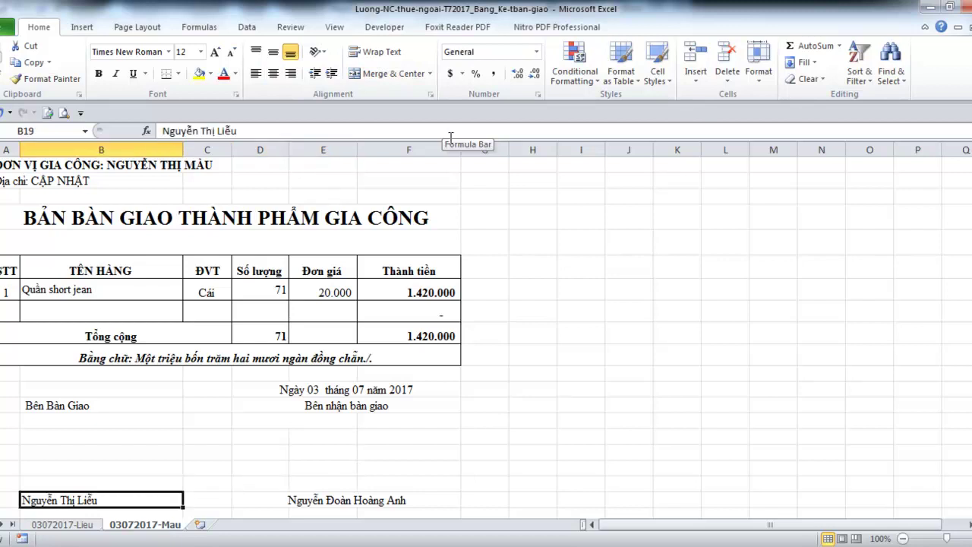
{"action": "key", "text": "F2"}
{"action": "key", "text": "shift+Left"}
{"action": "key", "text": "shift+Left"}
{"action": "key", "text": "shift+Left"}
{"action": "key", "text": "shift+Left"}
{"action": "type", "text": "Mẫu"}
{"action": "key", "text": "Return"}
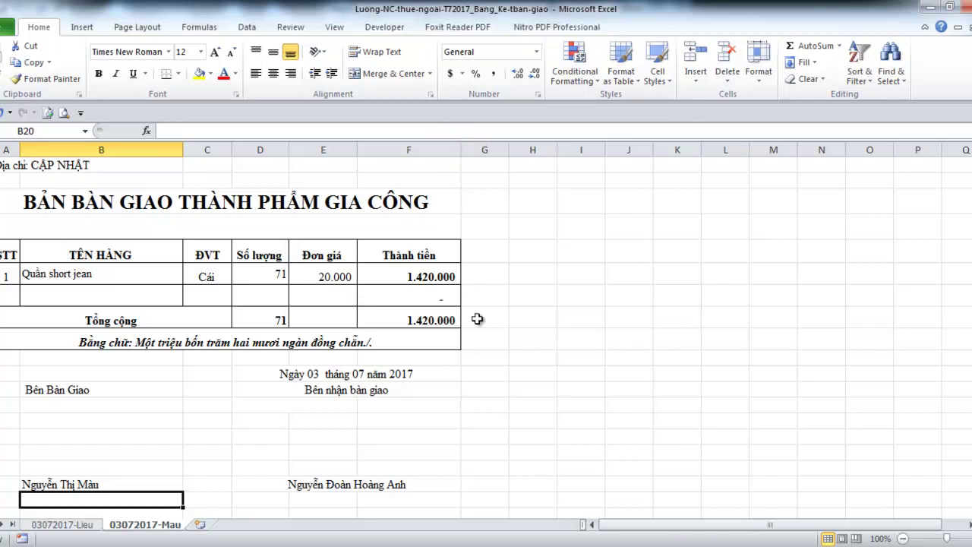
{"action": "scroll", "coordinate": [474, 311], "scroll_direction": "up", "scroll_amount": 1}
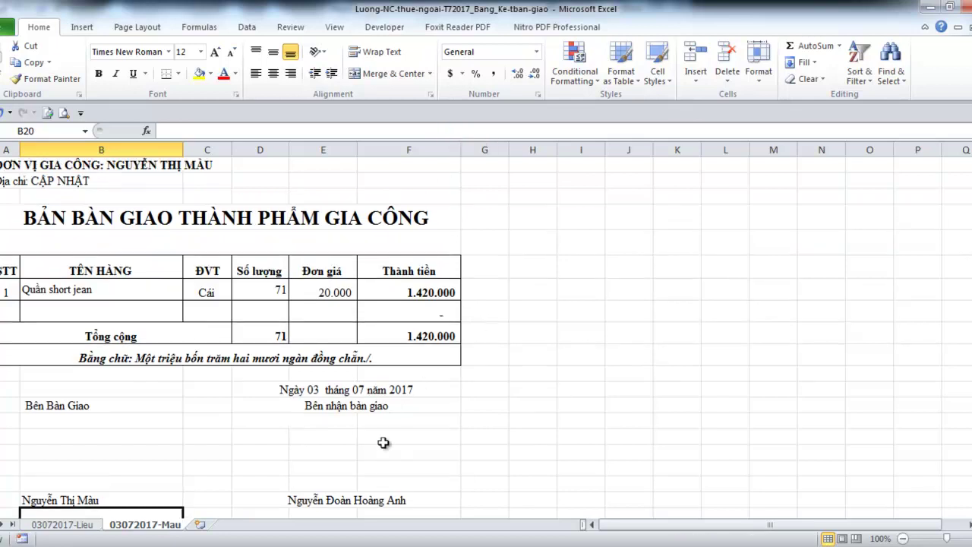
Select the next worker in C6 of the Luong-NC Tong-hop-luong sheet, then return to the Word guide
{"action": "left_click", "coordinate": [480, 497]}
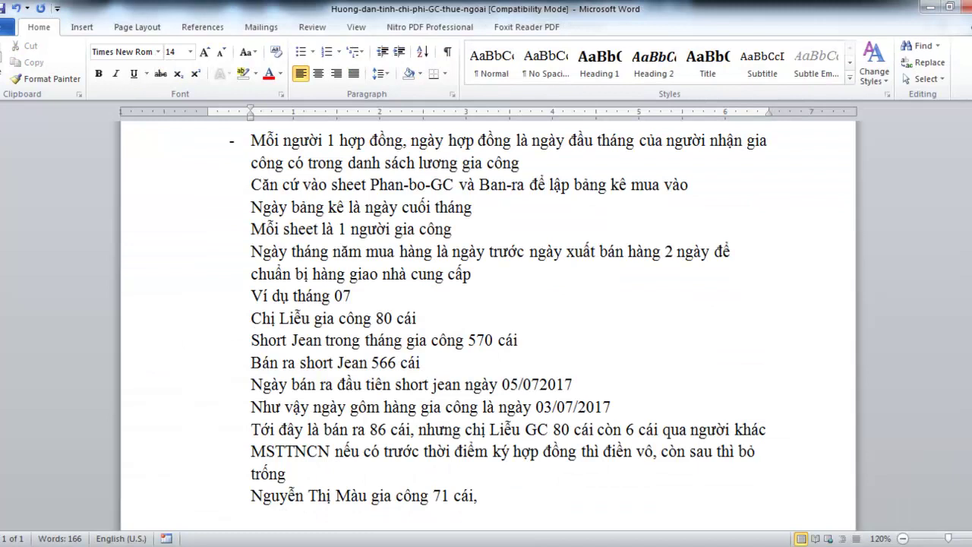
{"action": "mouse_move", "coordinate": [287, 499]}
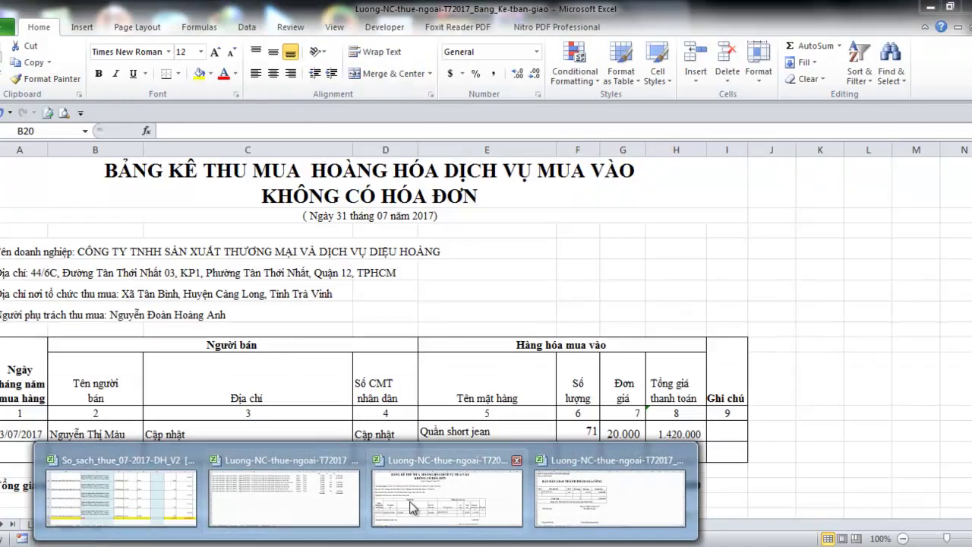
{"action": "left_click", "coordinate": [326, 507]}
{"action": "left_click", "coordinate": [90, 525]}
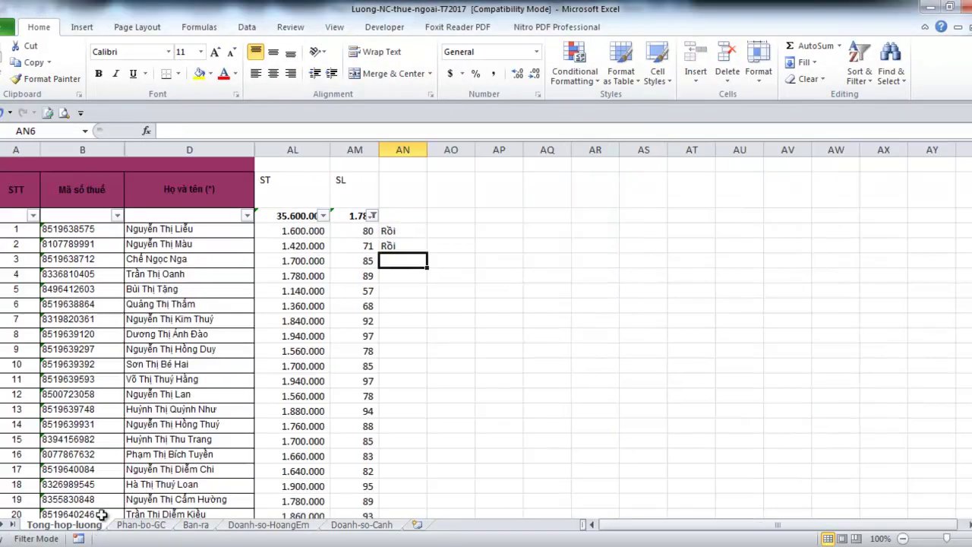
{"action": "left_click", "coordinate": [215, 262]}
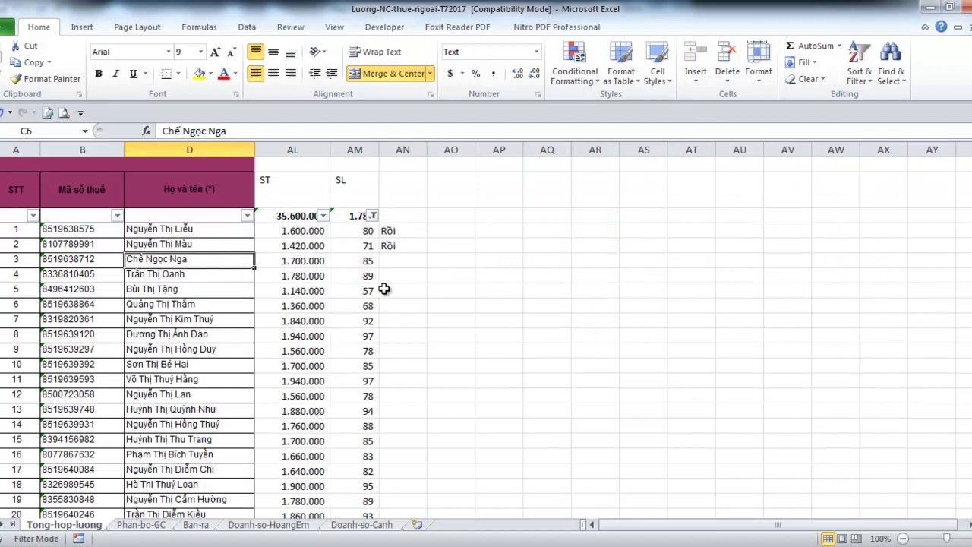
{"action": "left_click", "coordinate": [541, 459]}
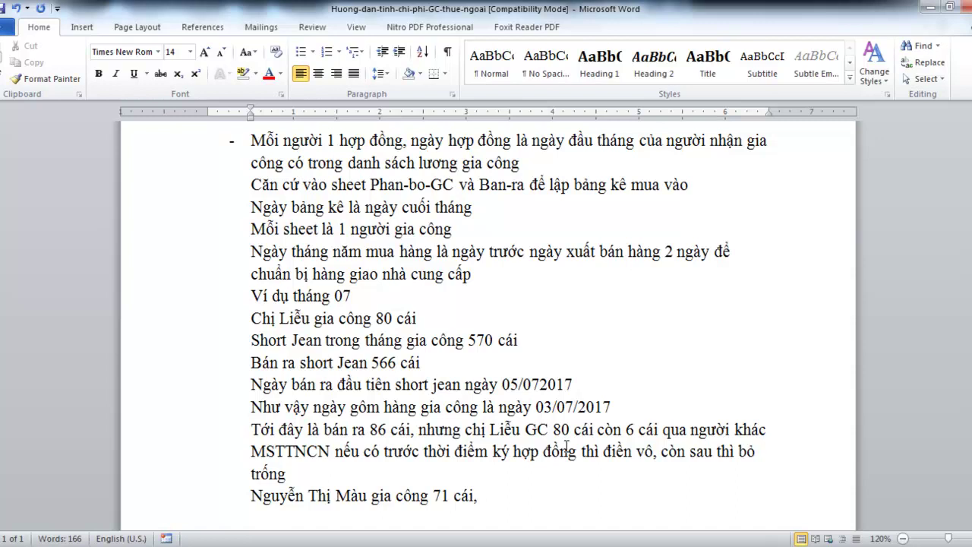
Append a remark to carry the cumulative 6 leftover pieces down from above
{"action": "type", "text": "c"}
{"action": "type", "text": "ộng"}
{"action": "type", "text": " luyx"}
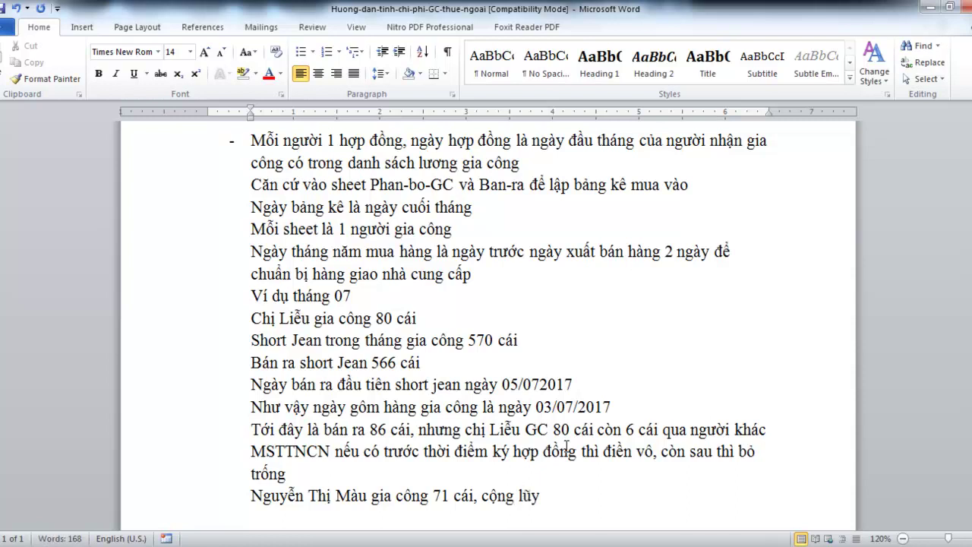
{"action": "type", "text": " kế 6 ca"}
{"action": "type", "text": "is kyf"}
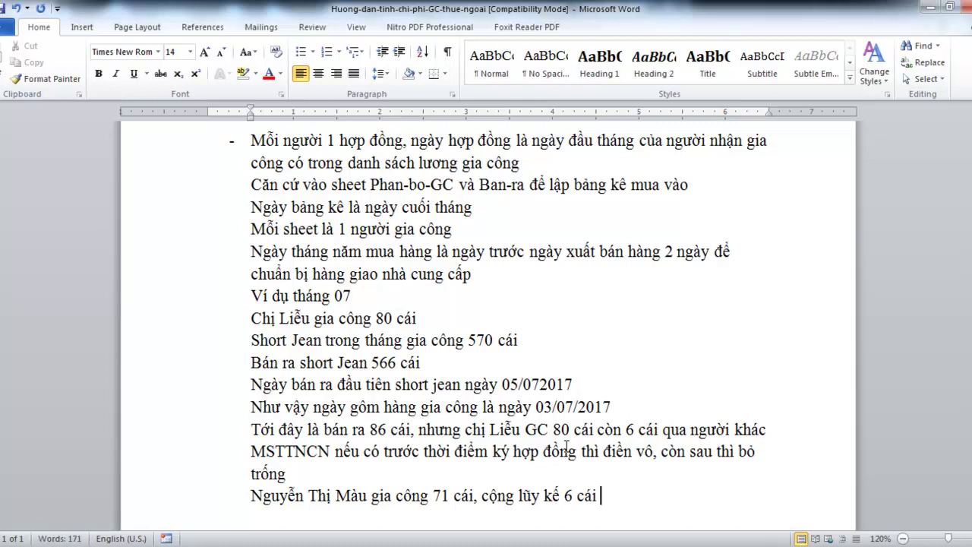
{"action": "key", "text": "BackSpace"}
{"action": "key", "text": "BackSpace"}
{"action": "type", "text": "còn lai"}
{"action": "type", "text": " ơ"}
{"action": "type", "text": "r trên xuô"}
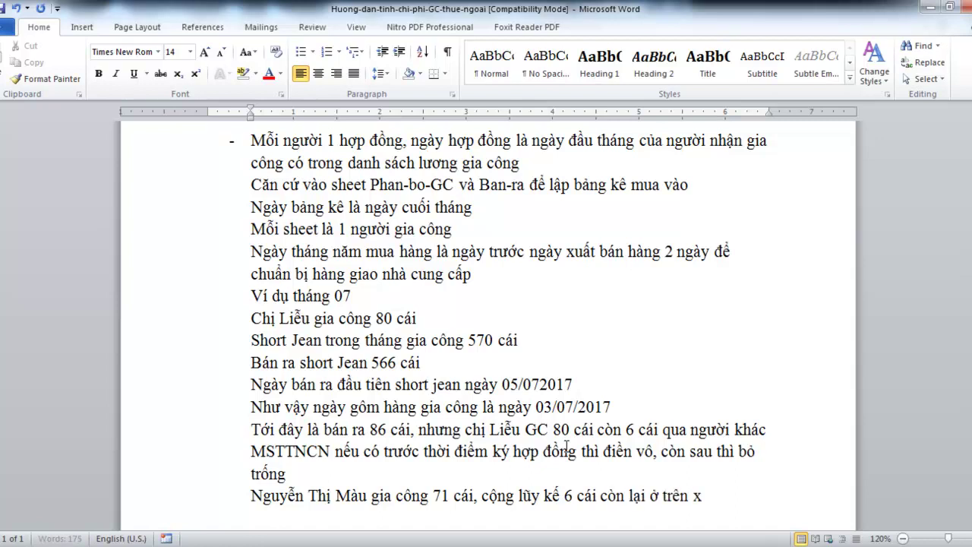
{"action": "type", "text": "ngs"}
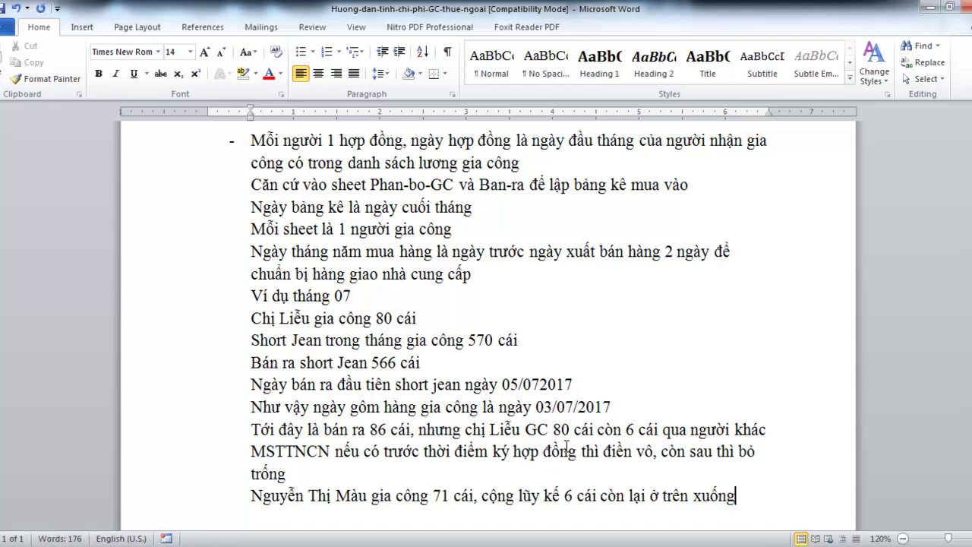
{"action": "key", "text": "Return"}
Add notes: compute as for the previous worker, continue until Short jean runs out, then other products
{"action": "type", "text": "Và tính như"}
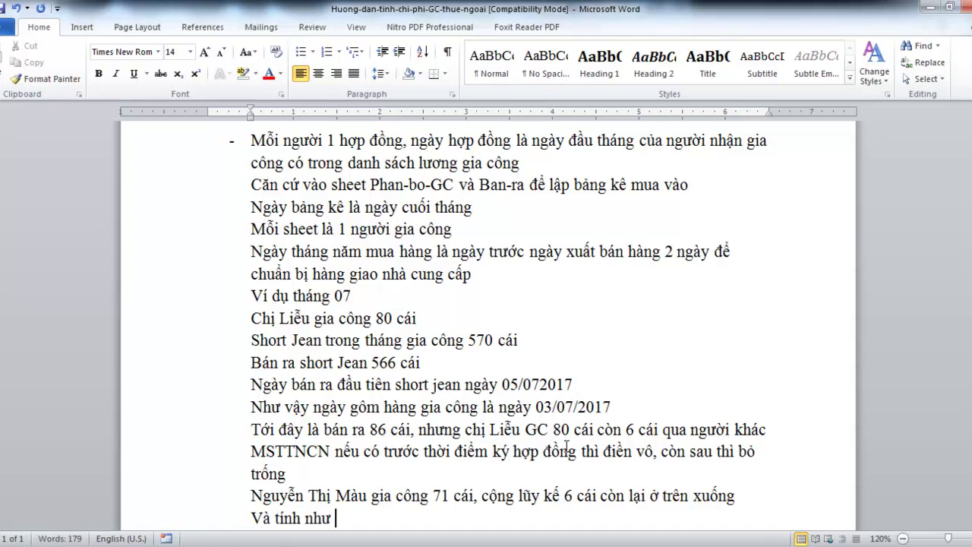
{"action": "type", "text": " chij Liễu"}
{"action": "key", "text": "Return"}
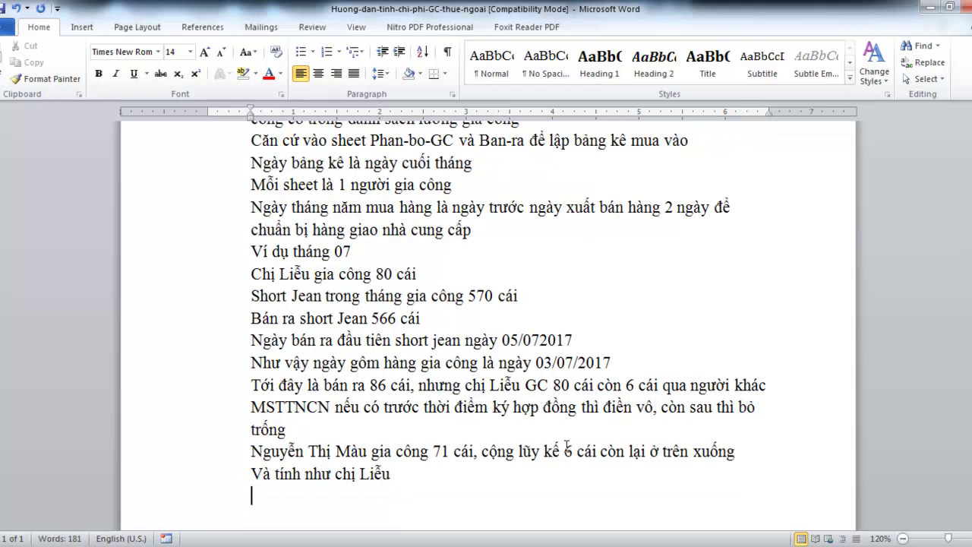
{"action": "type", "text": "Tiêp"}
{"action": "type", "text": " tục tính những người còn lại"}
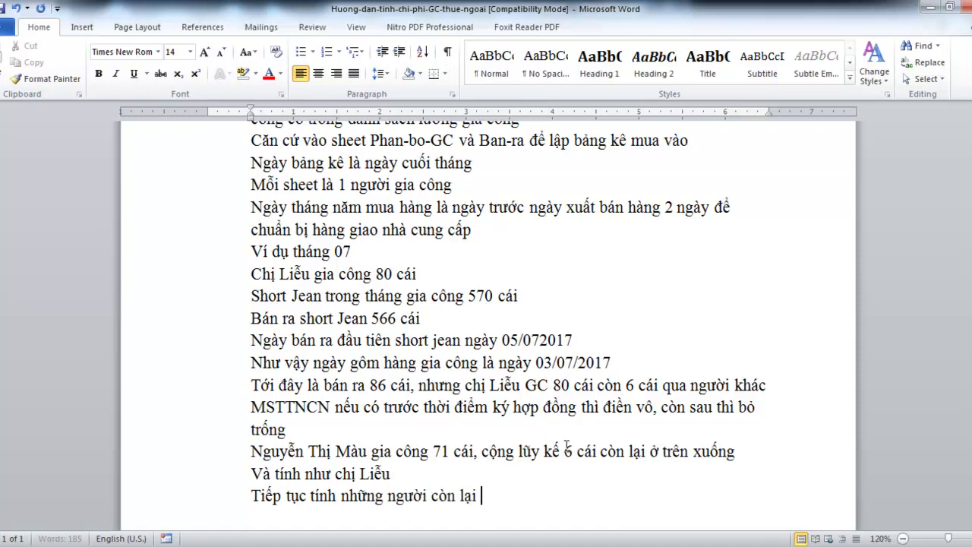
{"action": "type", "text": " khi nào he"}
{"action": "type", "text": "t "}
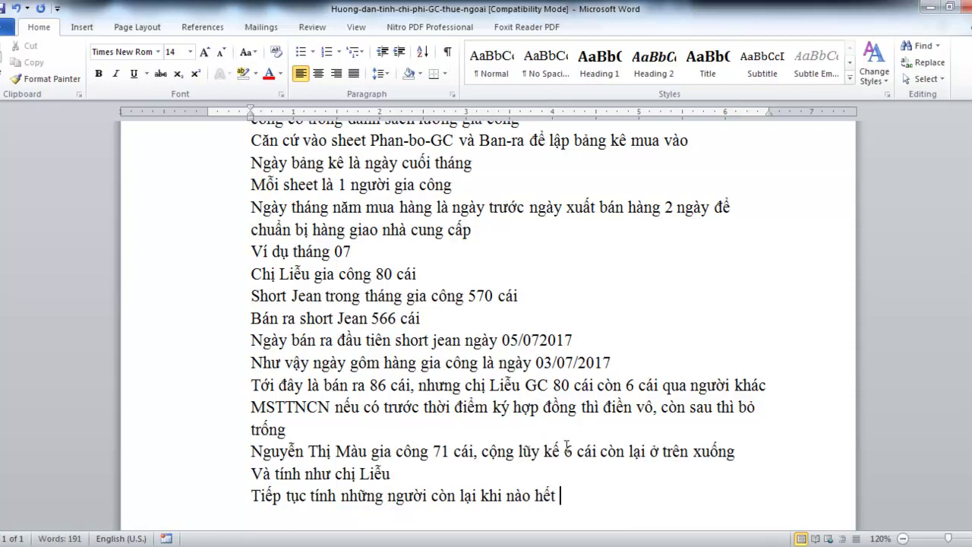
{"action": "type", "text": "thành phâmr "}
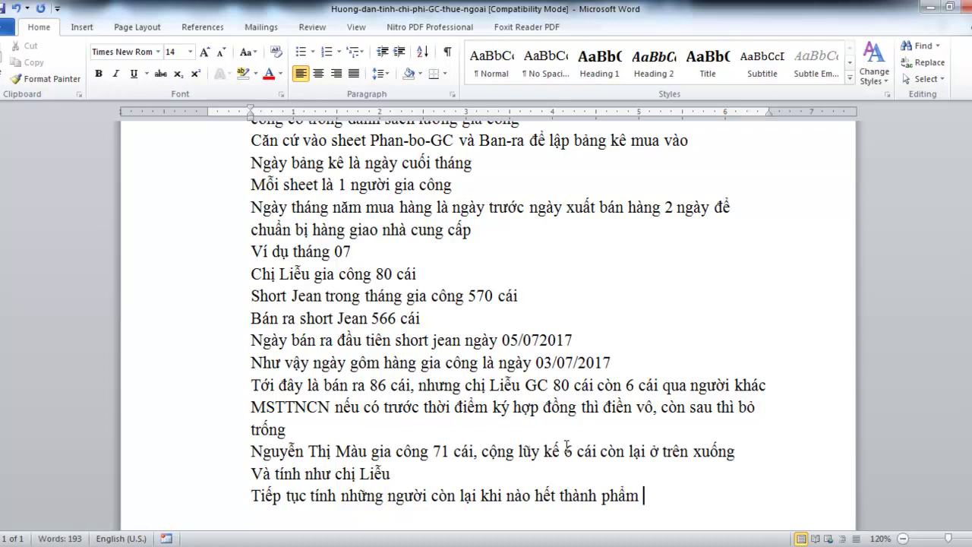
{"action": "type", "text": "Short"}
{"action": "type", "text": " k"}
{"action": "key", "text": "BackSpace"}
{"action": "type", "text": "jiean"}
{"action": "key", "text": "BackSpace"}
{"action": "key", "text": "BackSpace"}
{"action": "key", "text": "BackSpace"}
{"action": "key", "text": "BackSpace"}
{"action": "type", "text": "ean thì "}
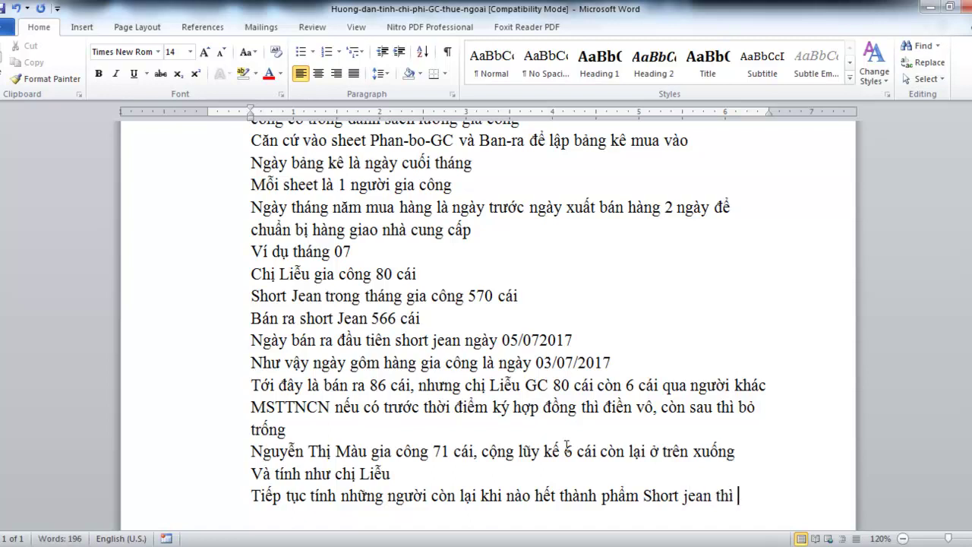
{"action": "type", "text": "tinh sang"}
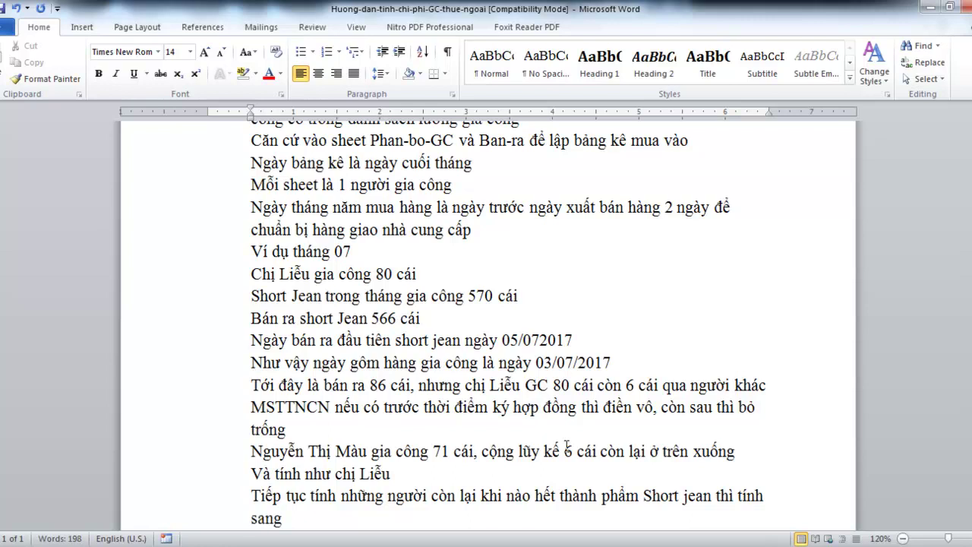
{"action": "type", "text": " các thành"}
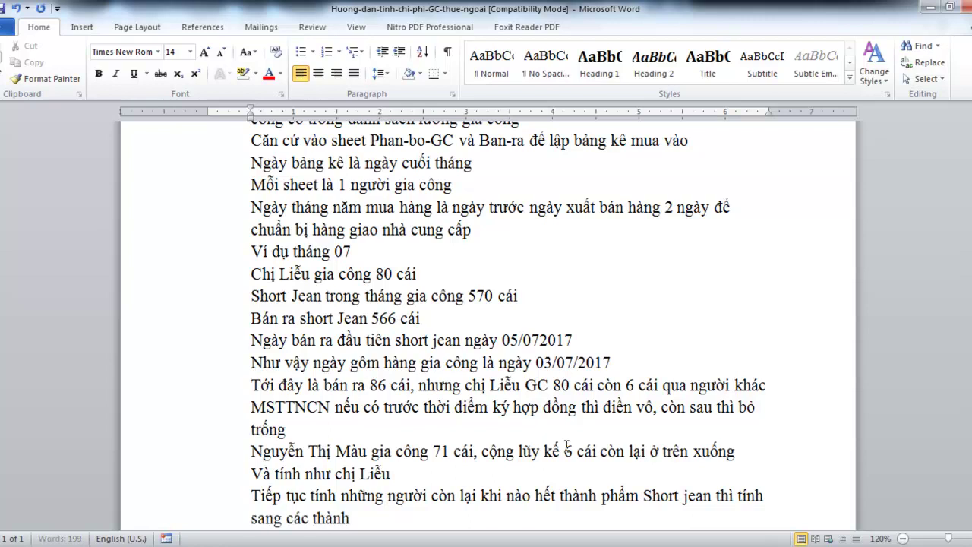
{"action": "type", "text": " phâmr khác"}
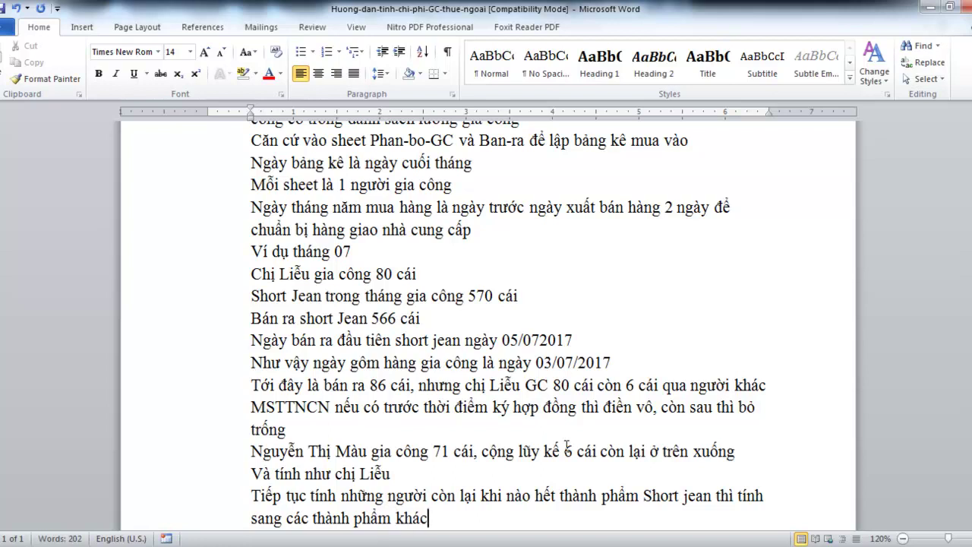
{"action": "mouse_move", "coordinate": [364, 539]}
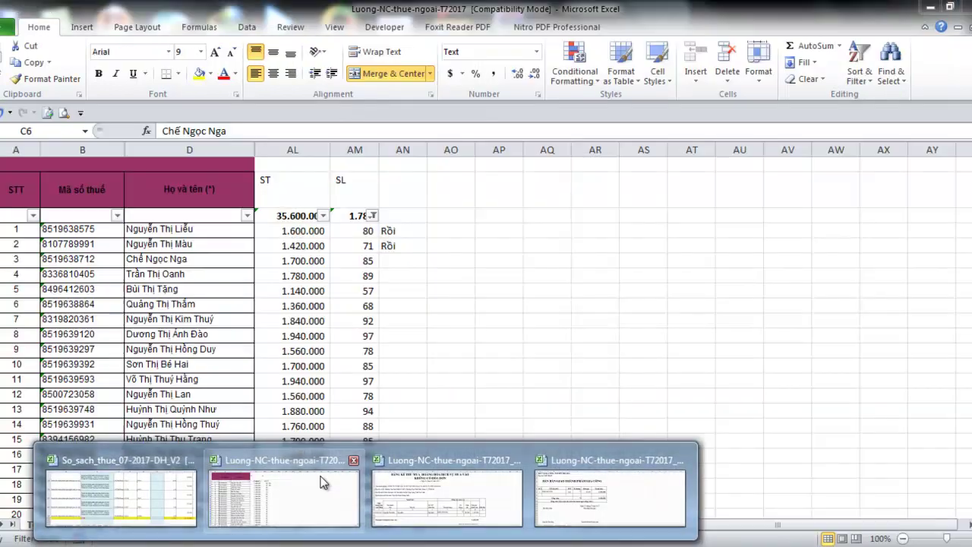
{"action": "left_click", "coordinate": [323, 482]}
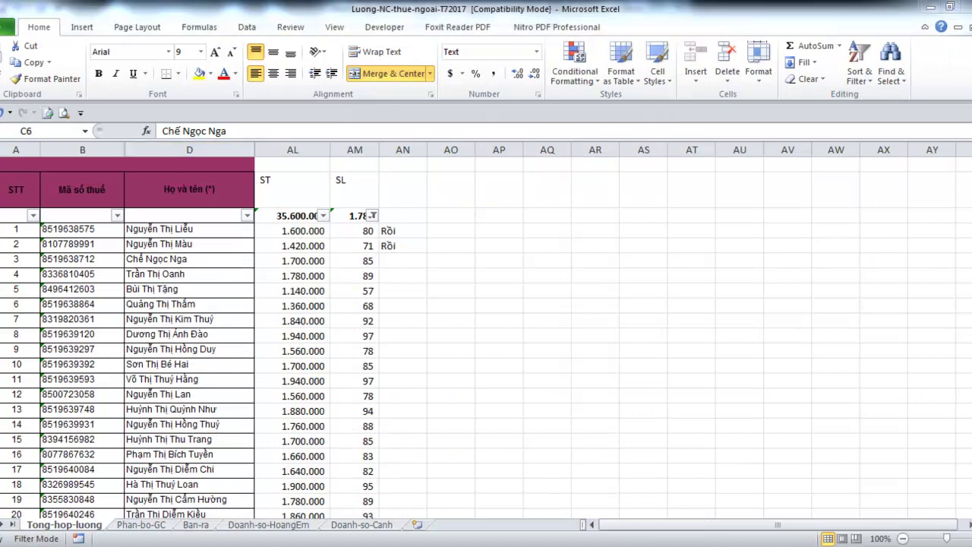
{"action": "left_click", "coordinate": [147, 524]}
{"action": "left_click", "coordinate": [195, 525]}
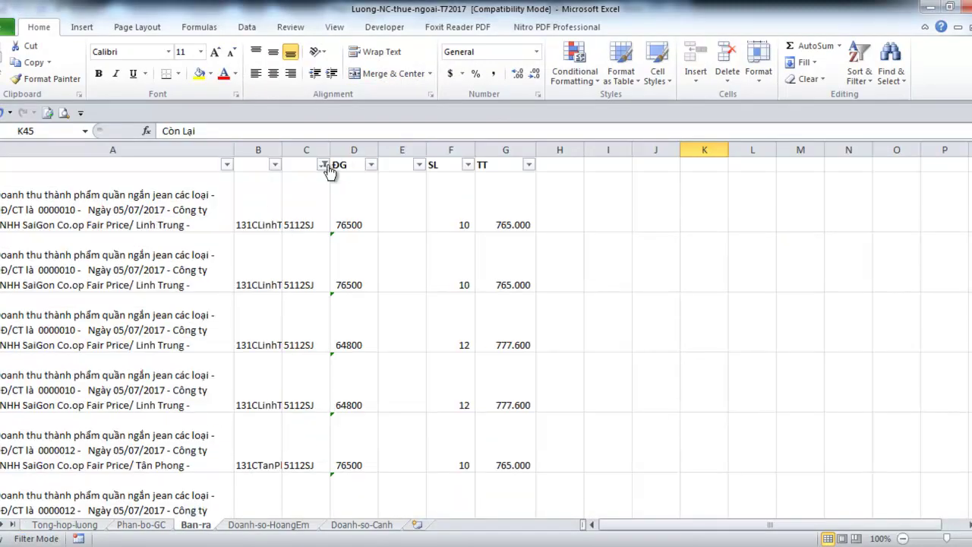
{"action": "left_click", "coordinate": [324, 164]}
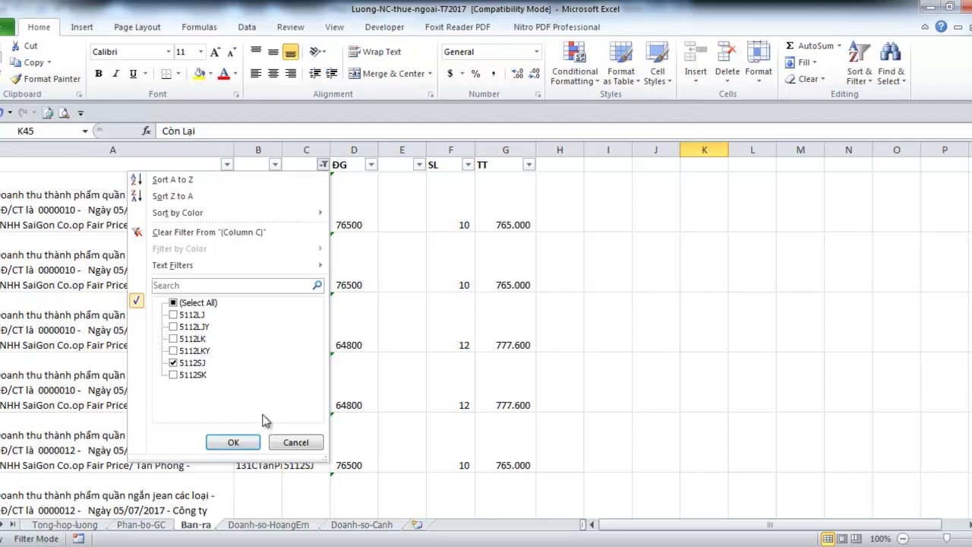
{"action": "left_click", "coordinate": [295, 443]}
Extend the last note with 'dùng lệnh sort để chọn từng thành phẩm' and save the guide
{"action": "mouse_move", "coordinate": [369, 527]}
{"action": "left_click", "coordinate": [461, 508]}
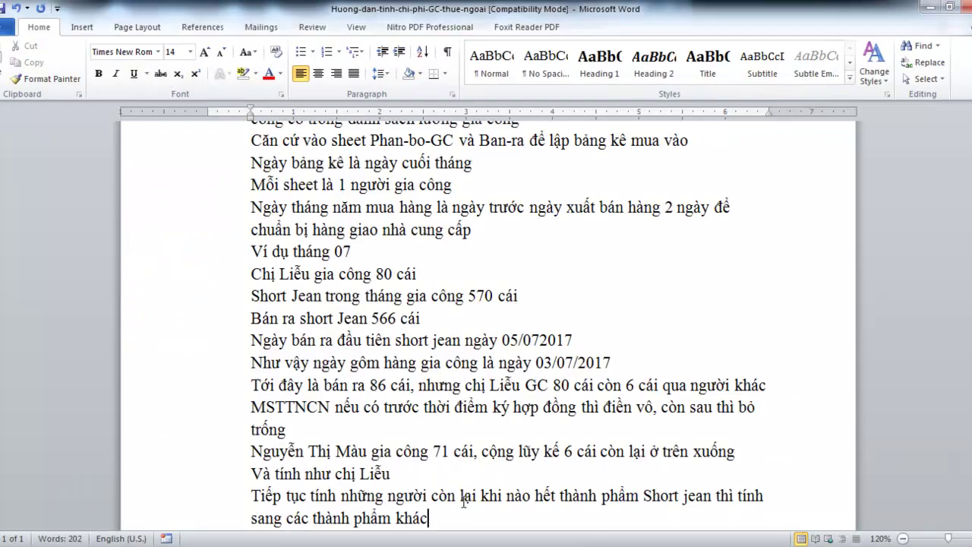
{"action": "type", "text": "băng cach dùng lệnh"}
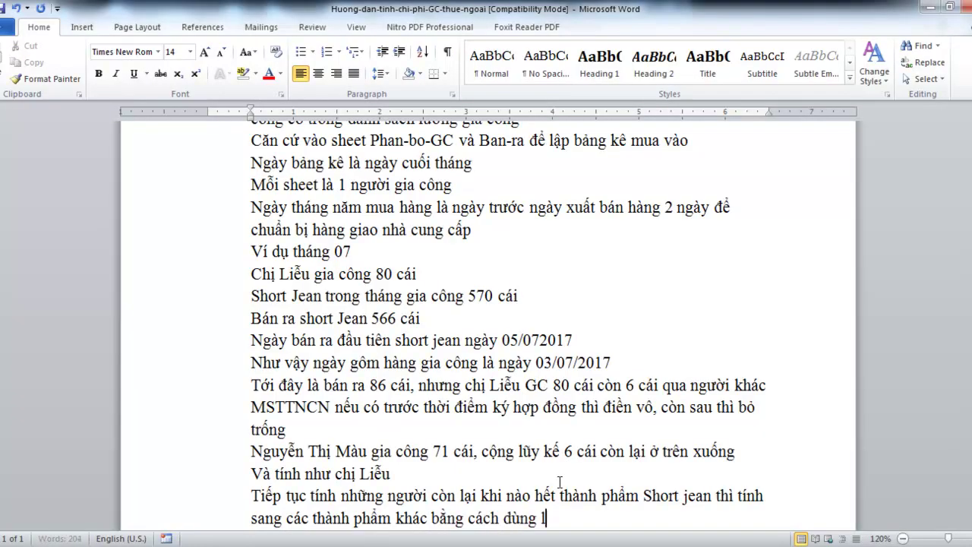
{"action": "type", "text": " sort để"}
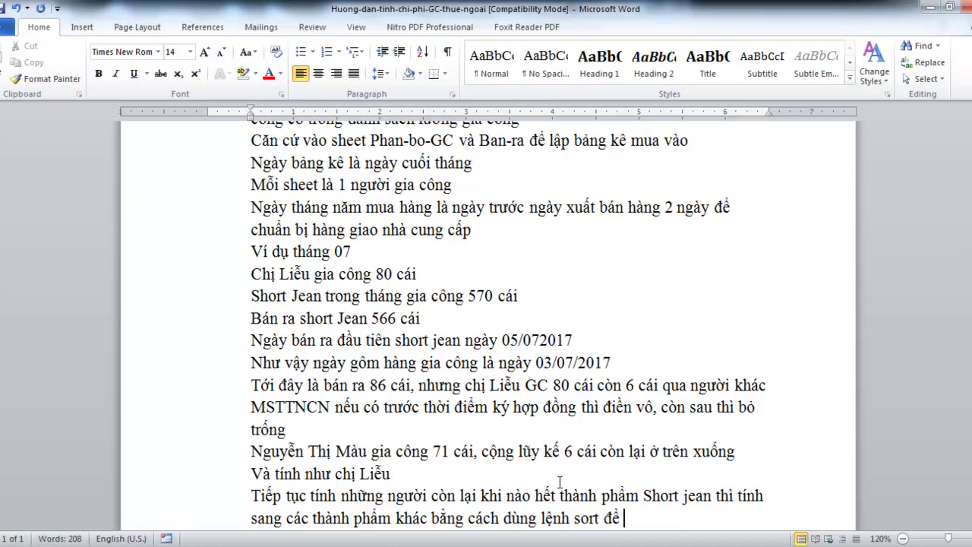
{"action": "key", "text": "BackSpace"}
{"action": "key", "text": "BackSpace"}
{"action": "key", "text": "BackSpace"}
{"action": "type", "text": "d"}
{"action": "type", "text": "ể chon"}
{"action": "type", "text": " tưng thành"}
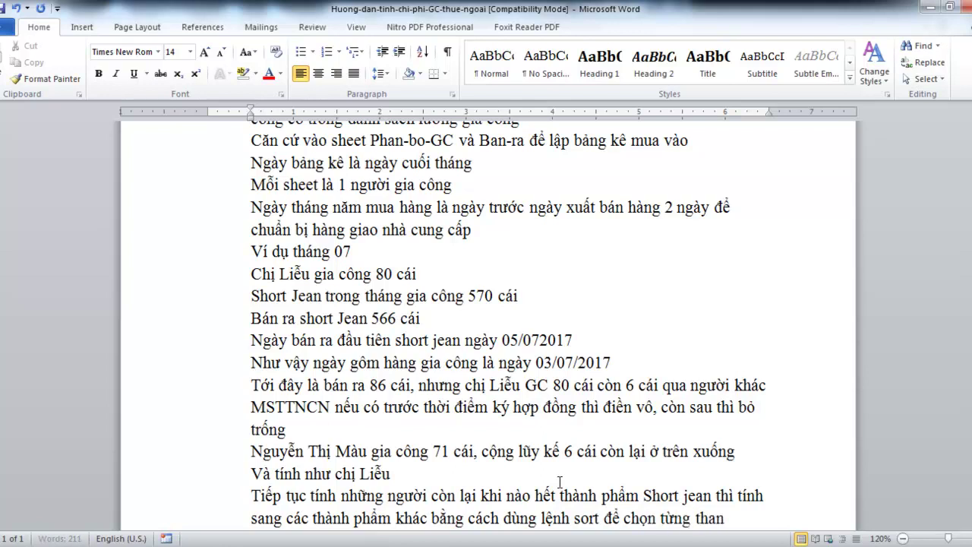
{"action": "type", "text": " pha"}
{"action": "key", "text": "ctrl+s"}
{"action": "scroll", "coordinate": [559, 486], "scroll_direction": "up", "scroll_amount": 3}
{"action": "scroll", "coordinate": [555, 463], "scroll_direction": "down", "scroll_amount": 2}
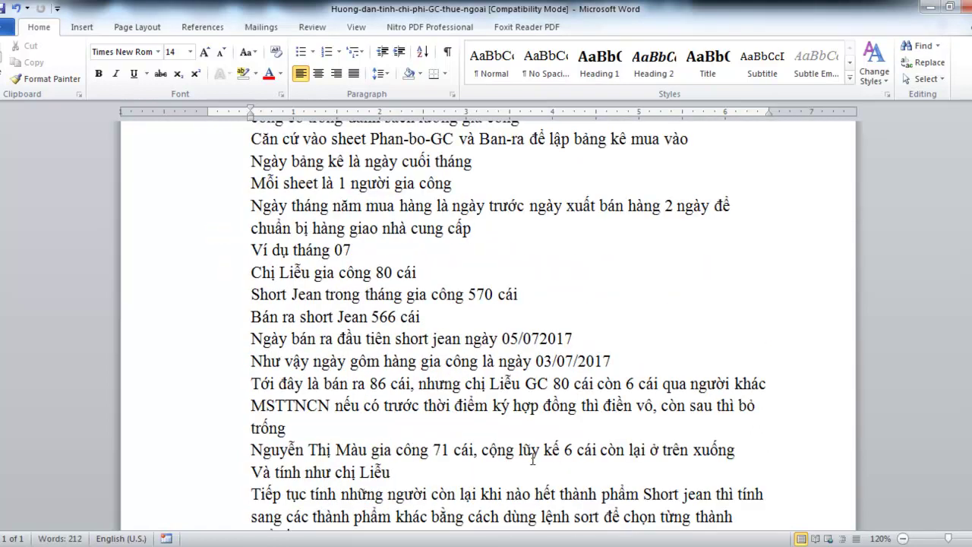